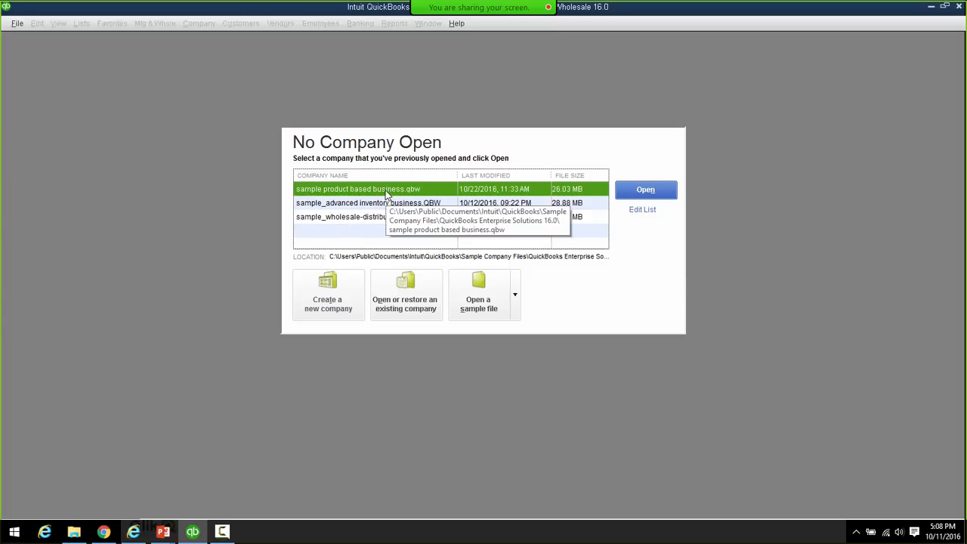
- Open the sample Rock Castle Construction file, log in without a password, and acknowledge the sample notice
left_click(653, 191)
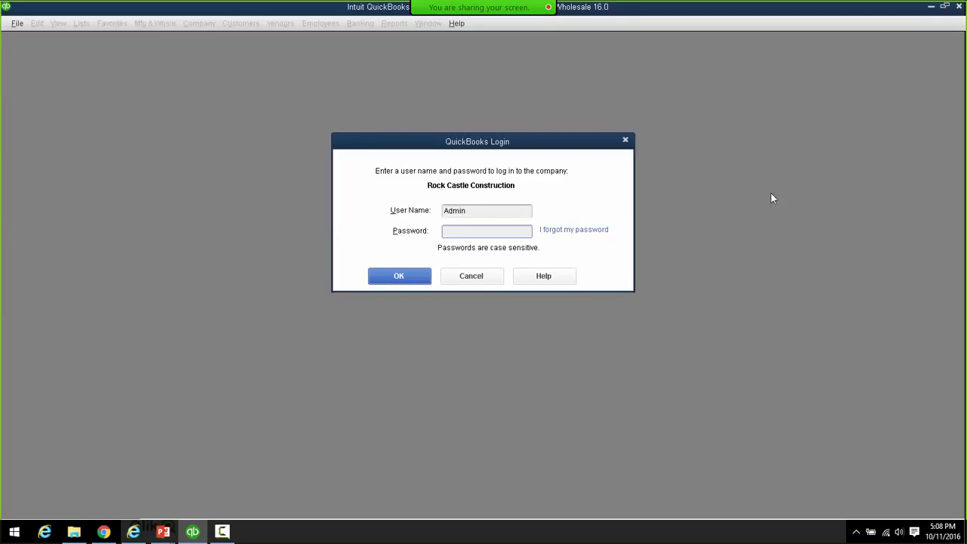
left_click(388, 281)
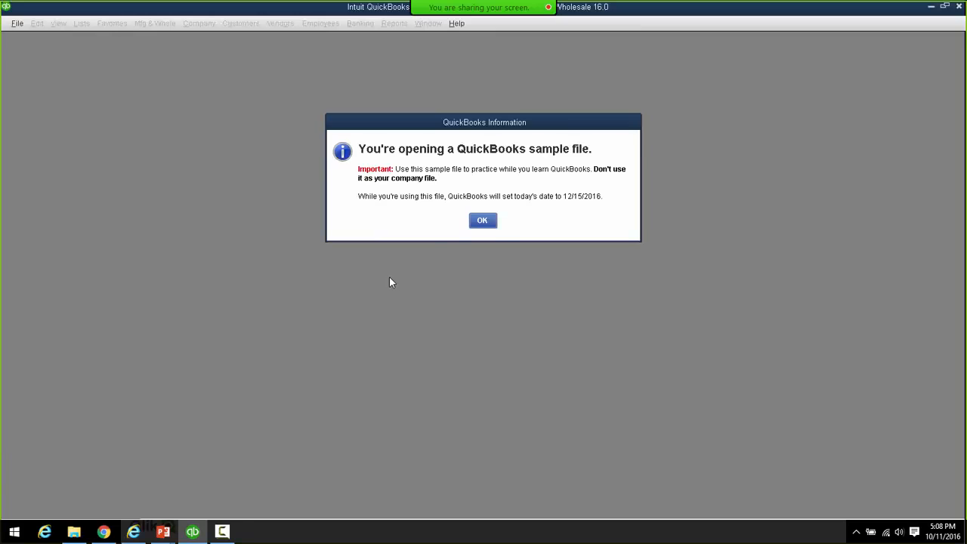
left_click(479, 222)
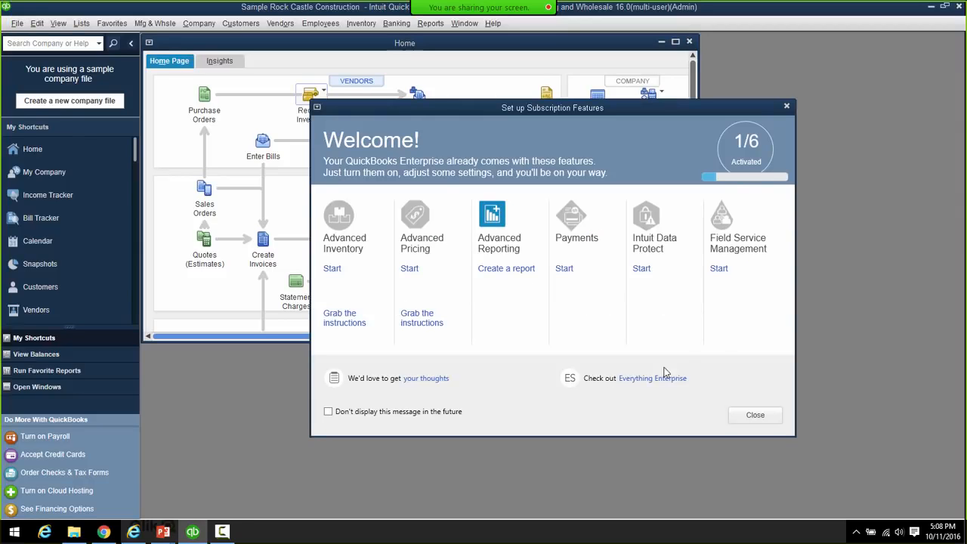
- Close the Set up Subscription Features welcome and pull down the File menu
left_click(770, 420)
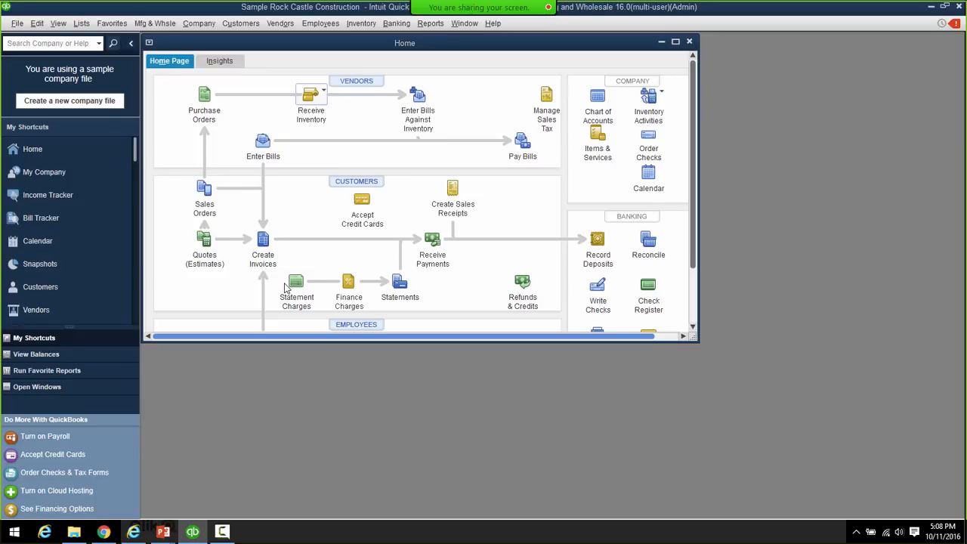
left_click(17, 25)
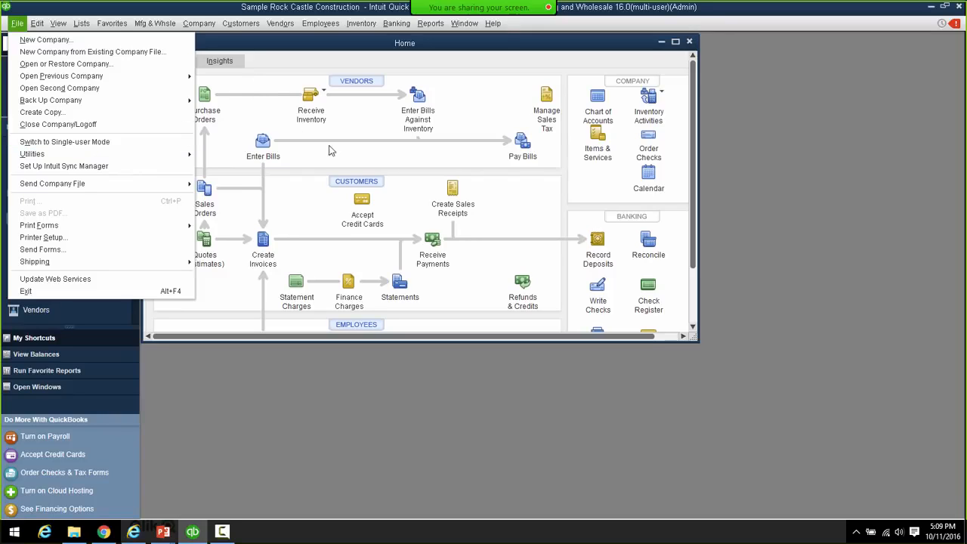
- Dismiss the File menu, open Company > Users > Set Up Users and Roles, and select qbar
left_click(322, 441)
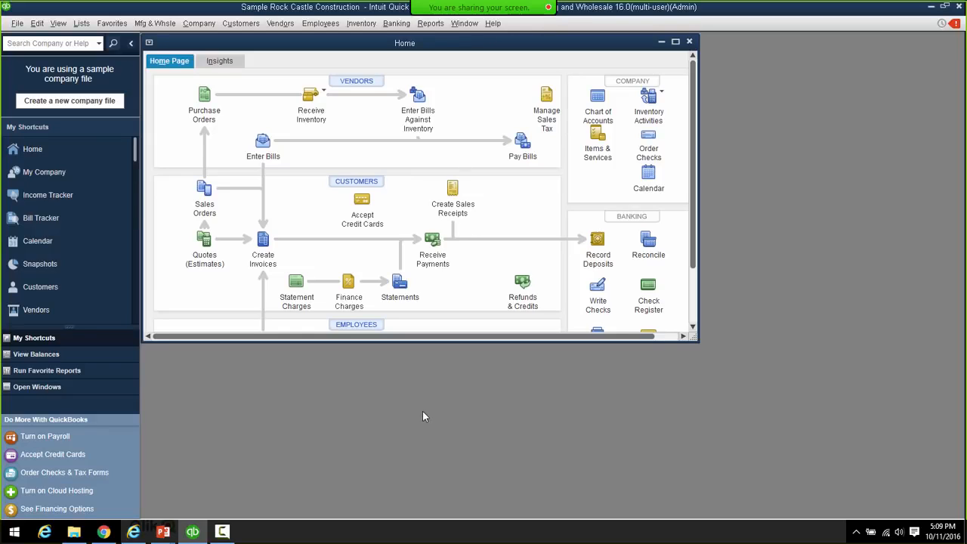
left_click(193, 25)
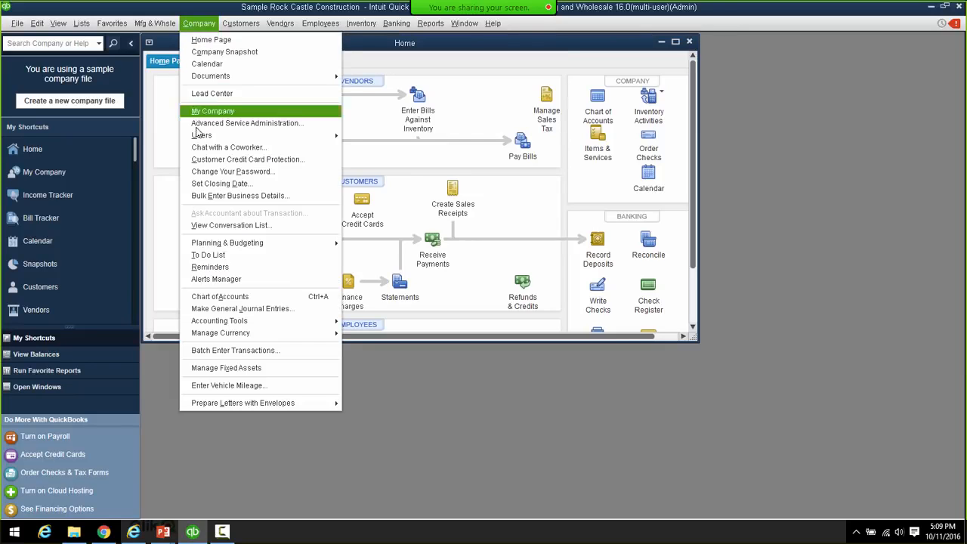
mouse_move(195, 136)
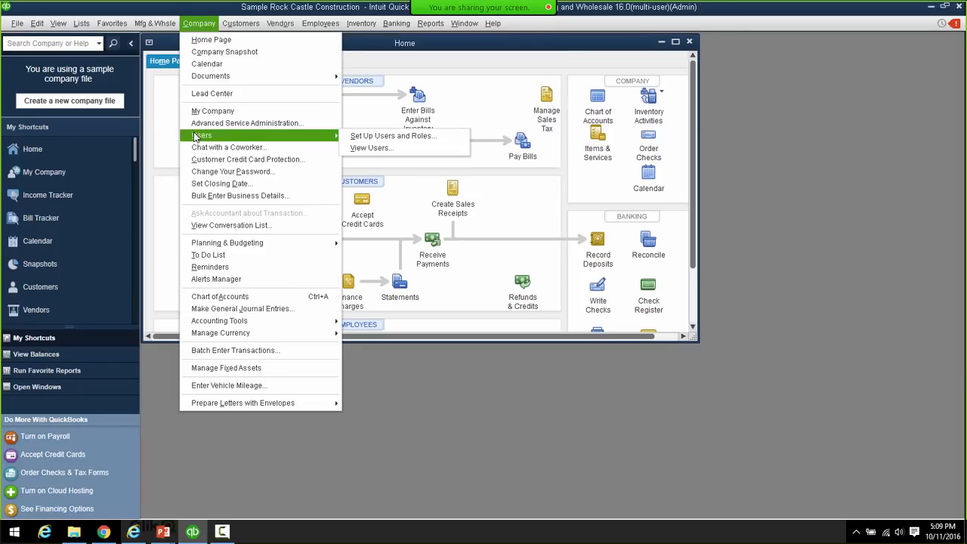
left_click(363, 141)
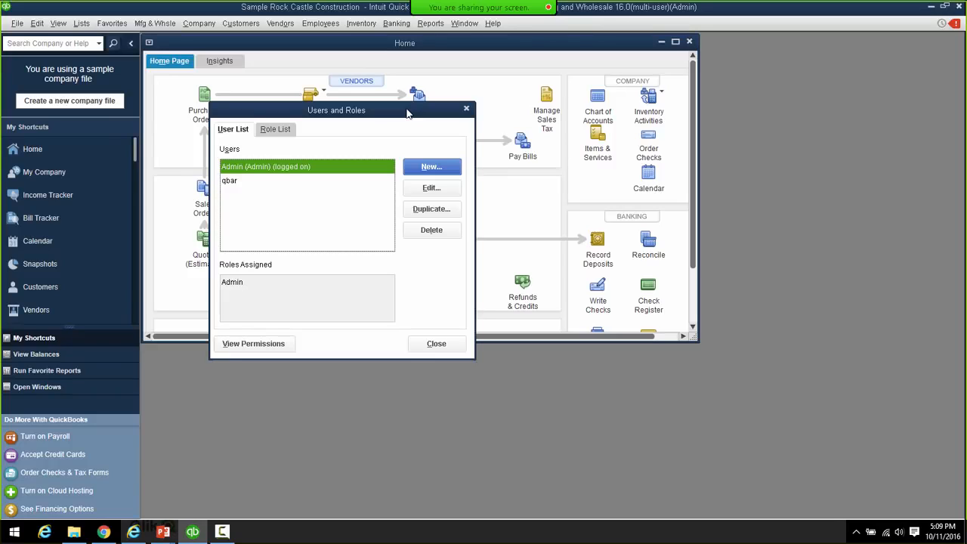
left_click(228, 184)
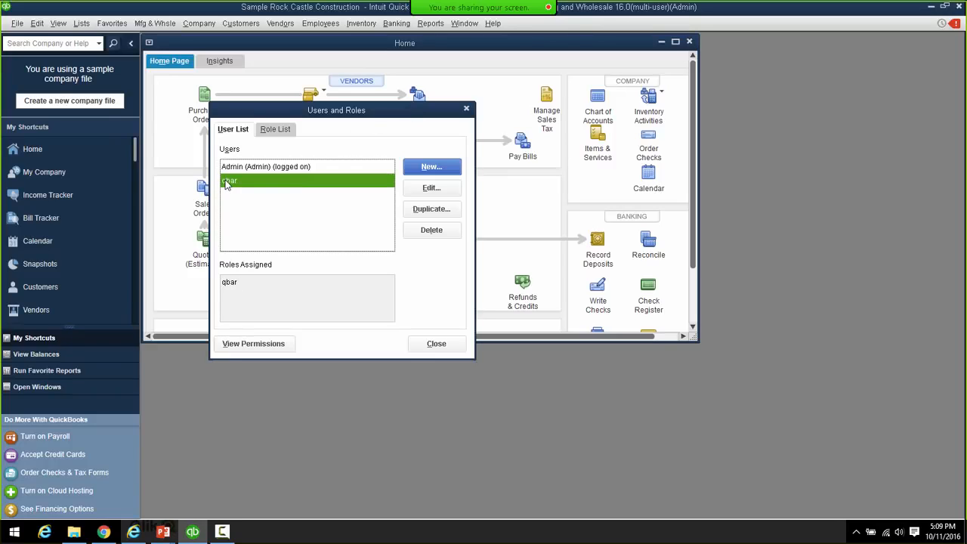
- Keep user qbar on the qbar role without a password, then view the Role List
left_click(414, 188)
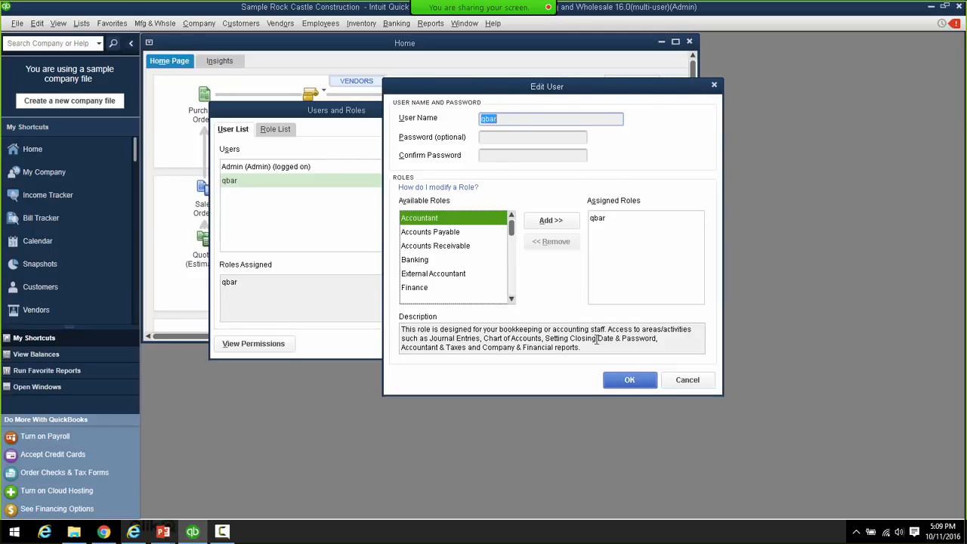
left_click(620, 378)
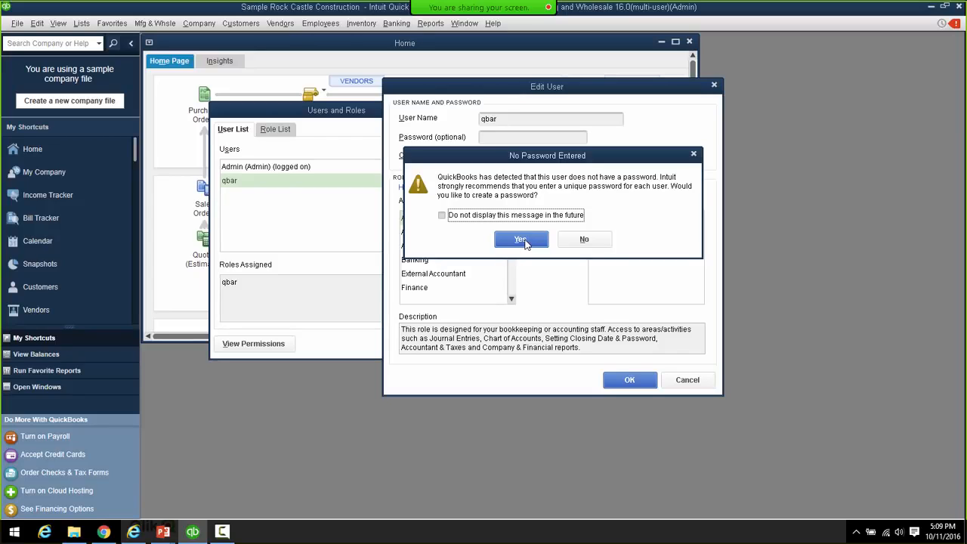
left_click(522, 241)
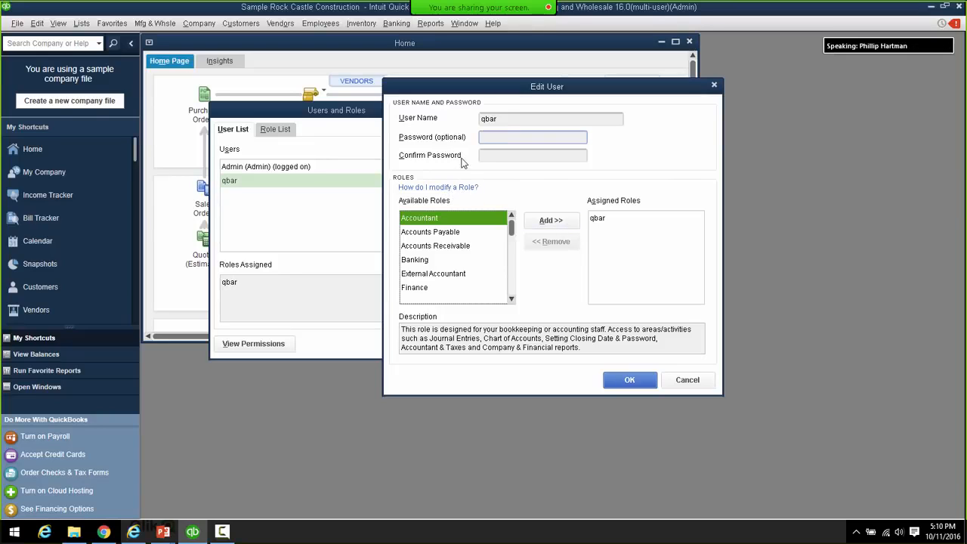
left_click(627, 379)
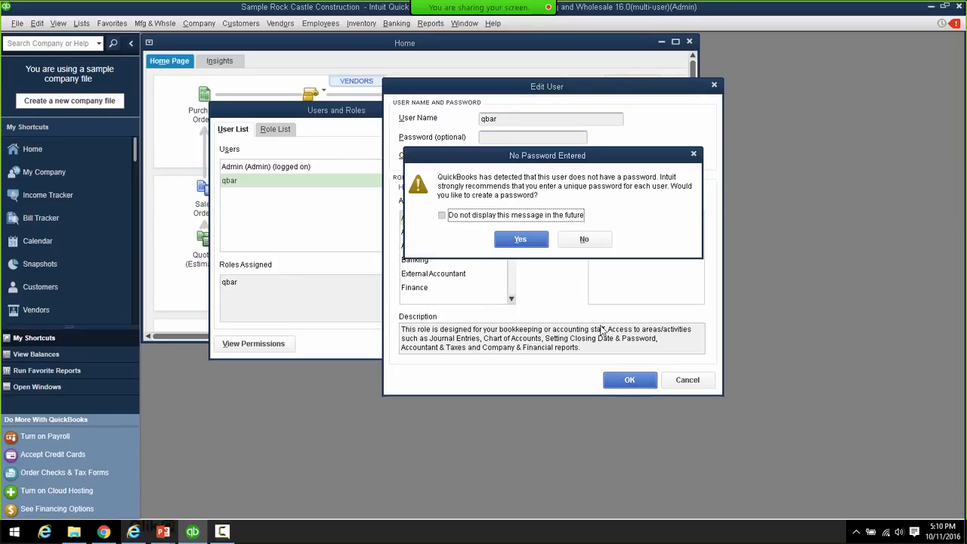
left_click(582, 240)
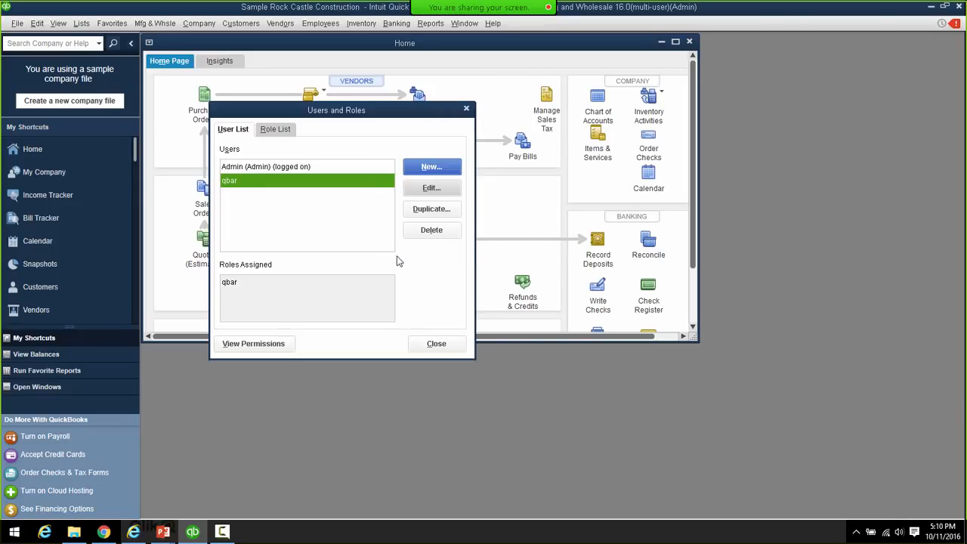
left_click(287, 131)
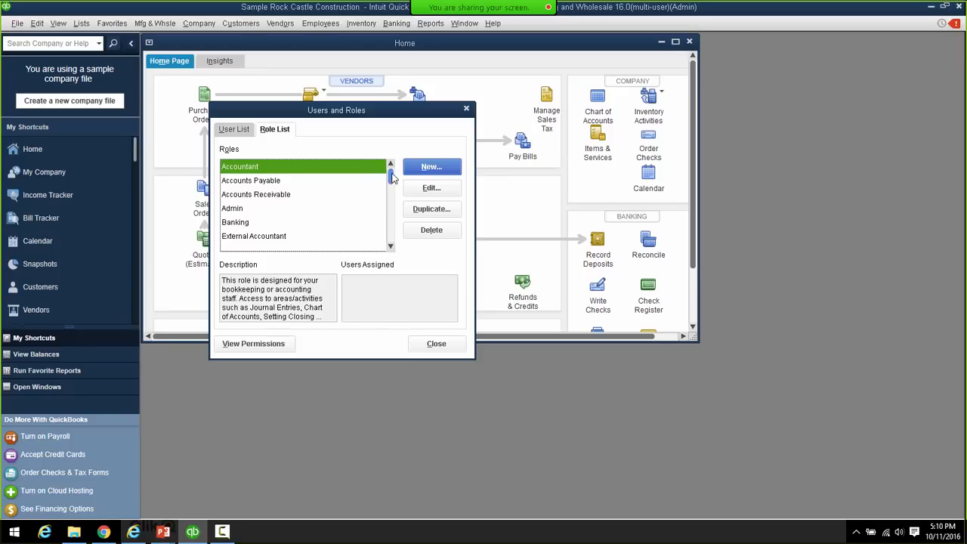
scroll(390, 186, "down", 1)
- Edit the qbar role, giving it Full Accounting access, and save it
scroll(391, 186, "down", 3)
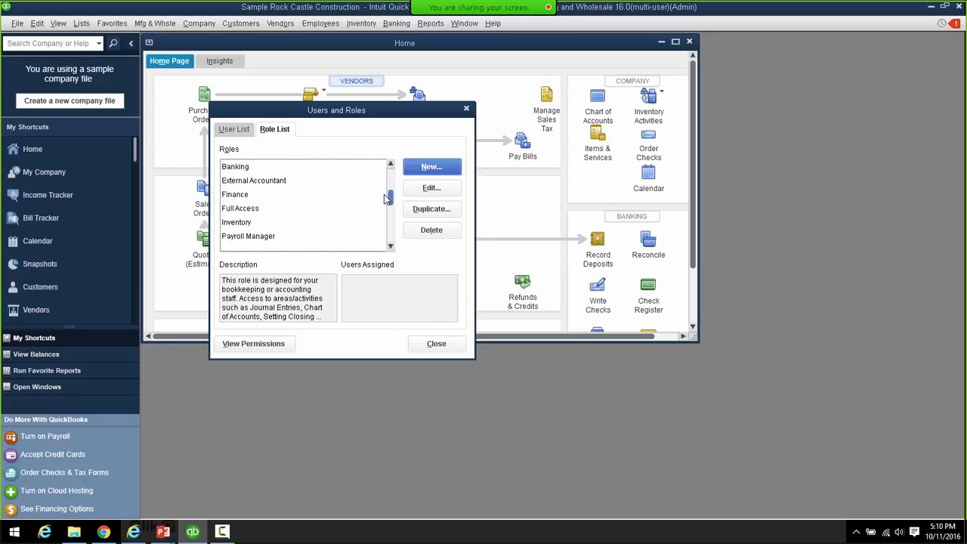
scroll(376, 224, "down", 4)
left_click(233, 225)
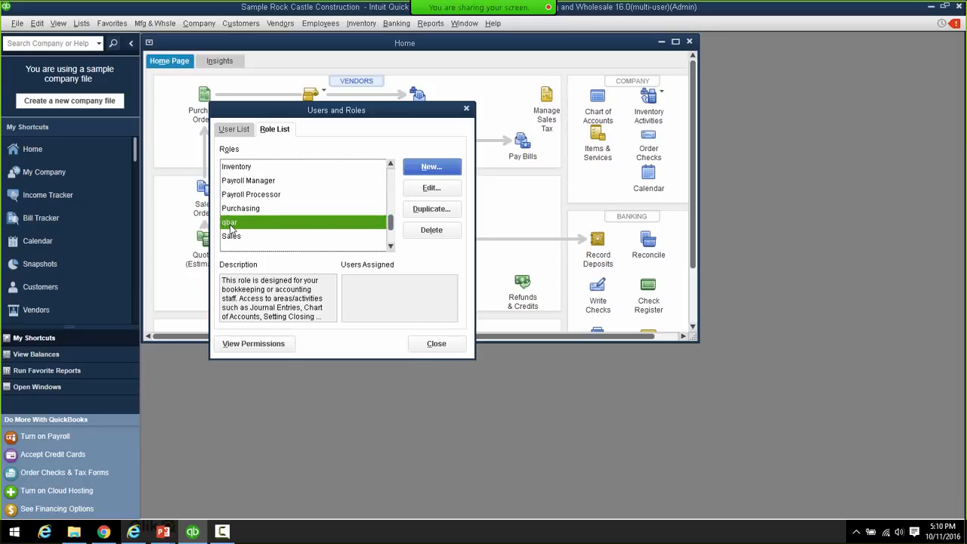
left_click(430, 191)
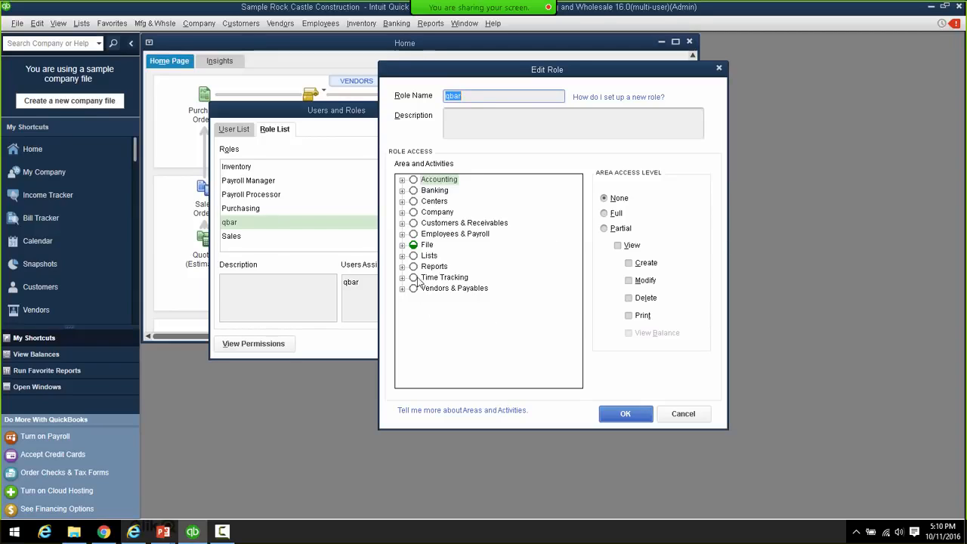
left_click(403, 247)
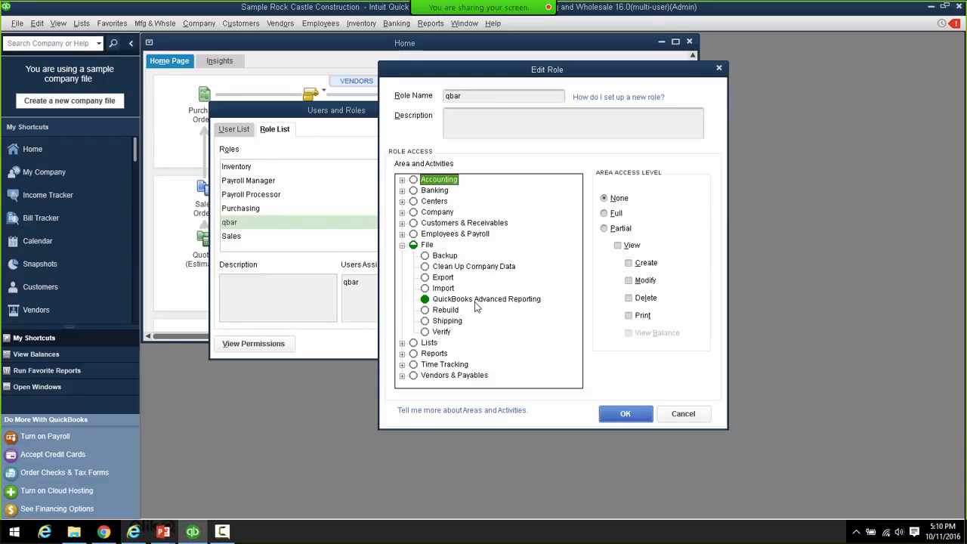
left_click(605, 215)
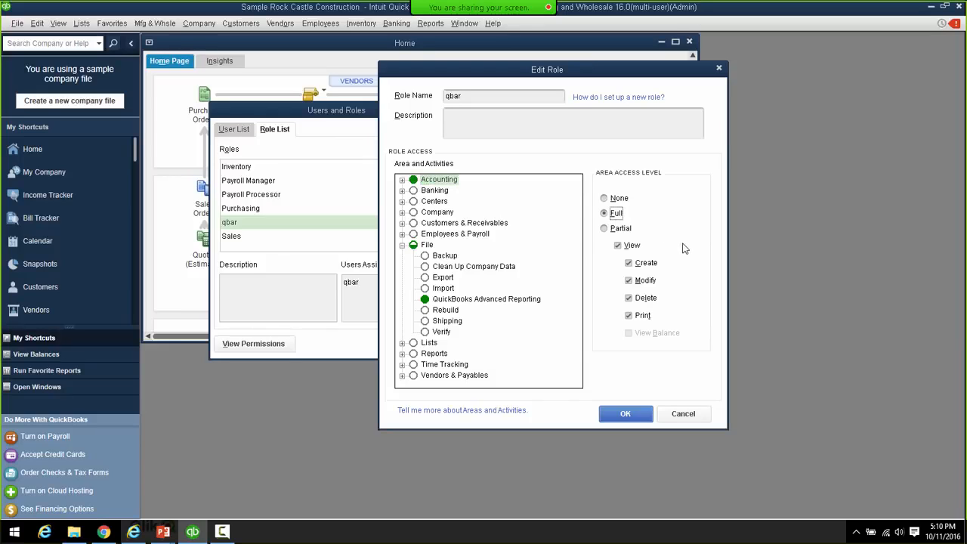
left_click(403, 246)
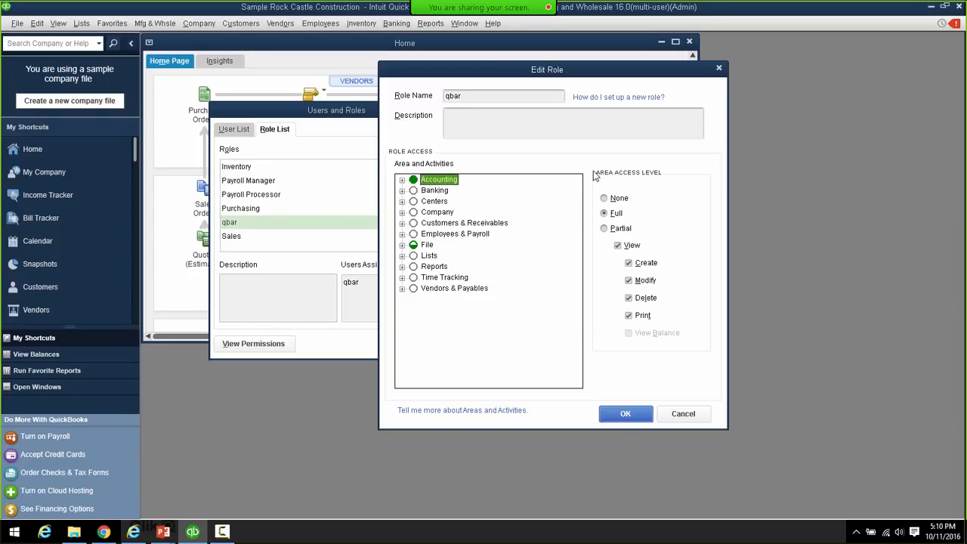
left_click(403, 246)
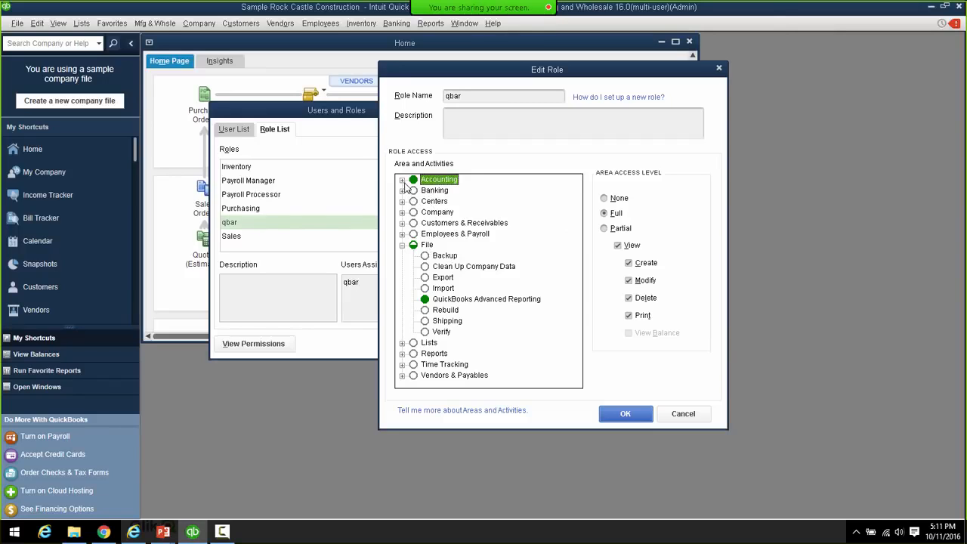
left_click(625, 413)
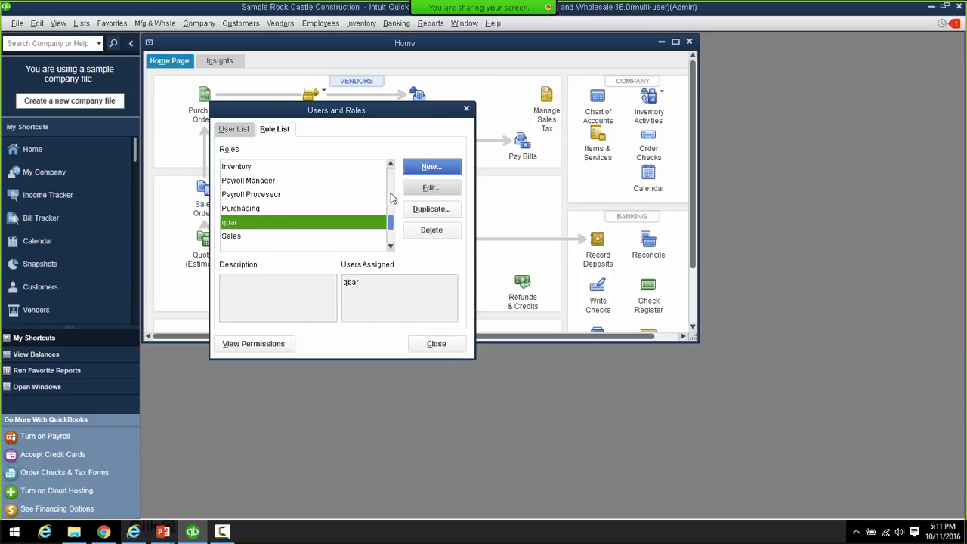
- Set the qbar role's Accounting to None and File > QuickBooks Advanced Reporting to Full, then save
left_click(431, 188)
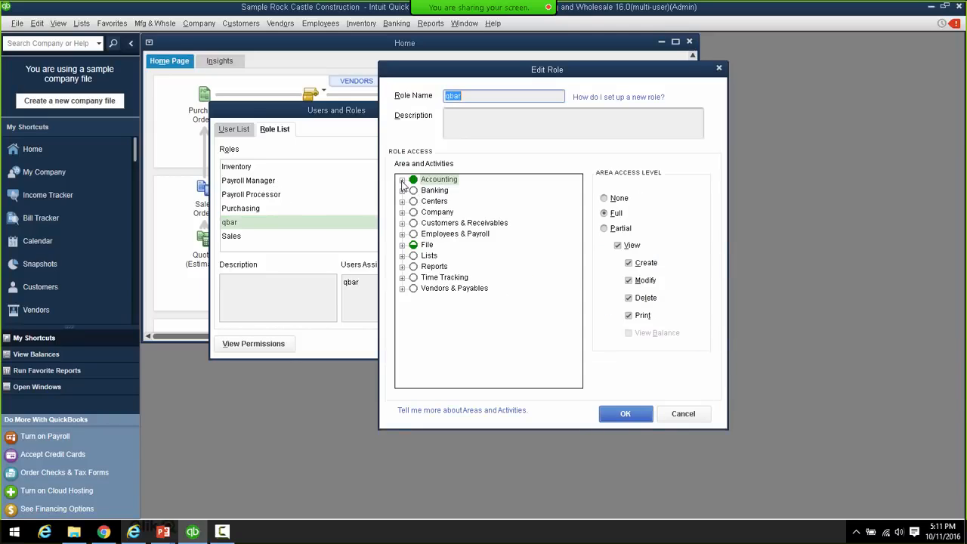
left_click(402, 180)
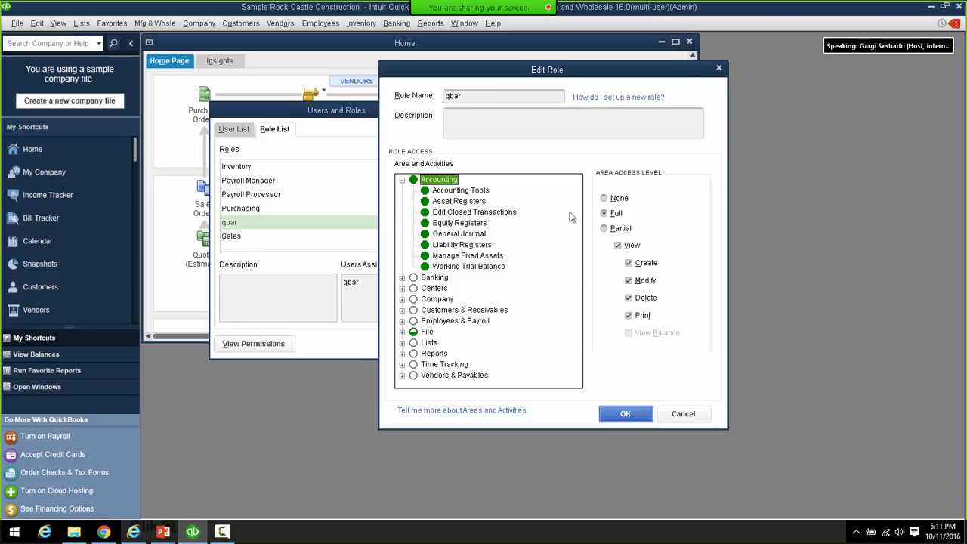
left_click(604, 199)
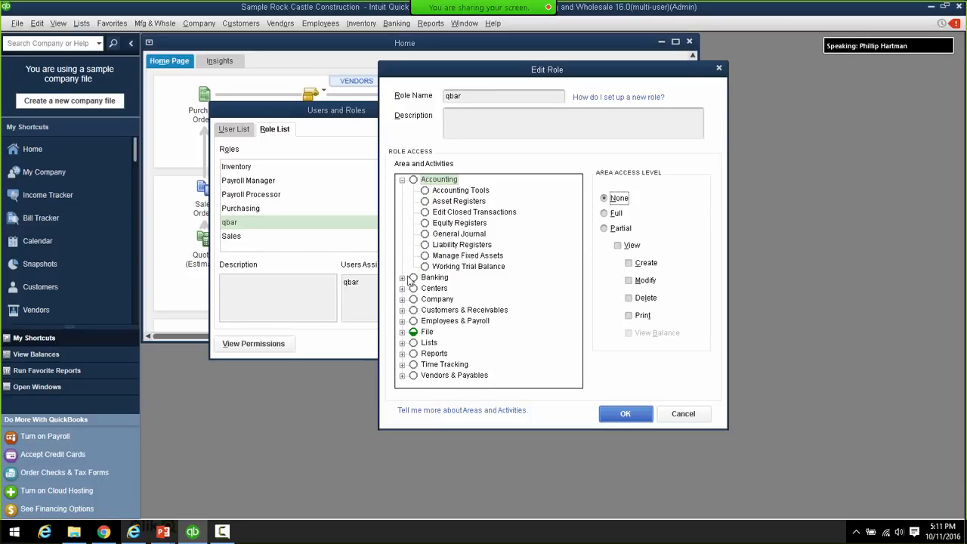
left_click(420, 335)
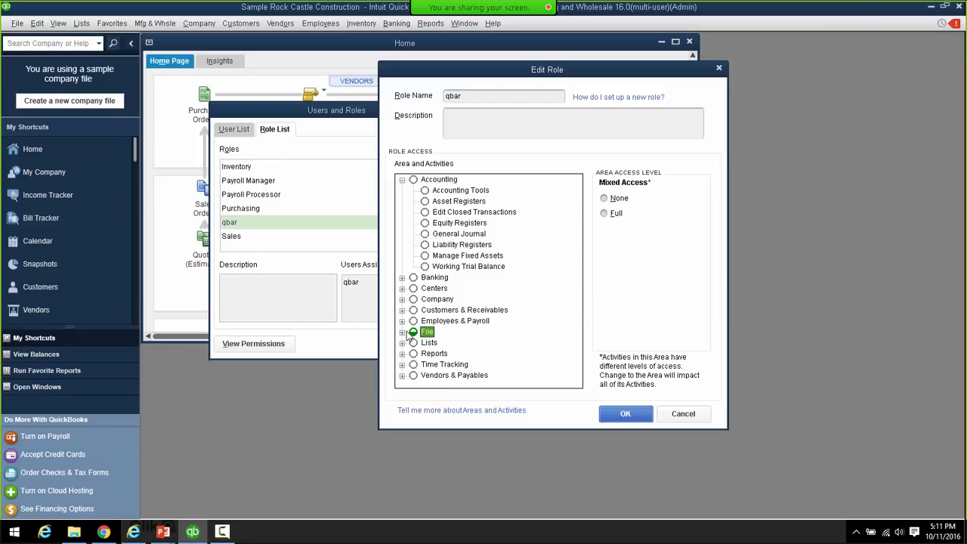
left_click(402, 333)
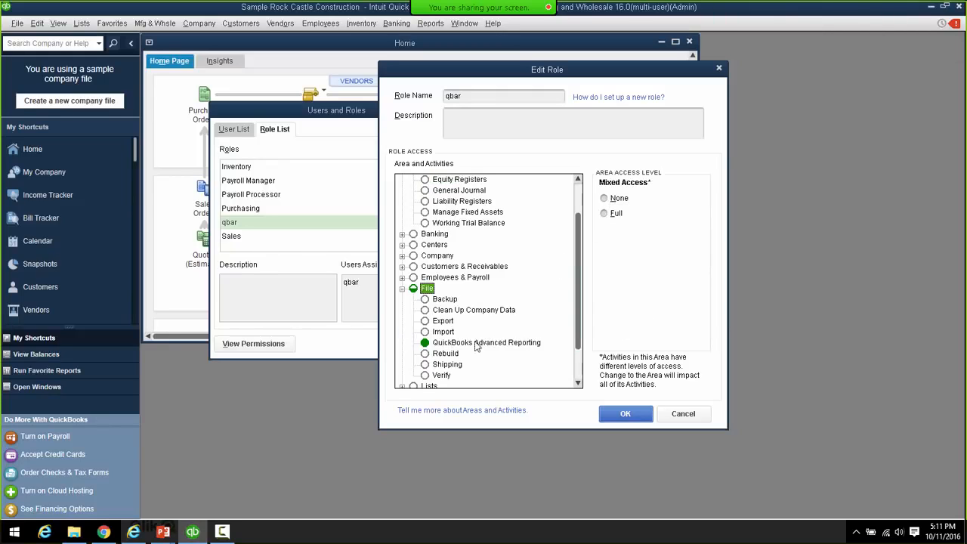
left_click(448, 346)
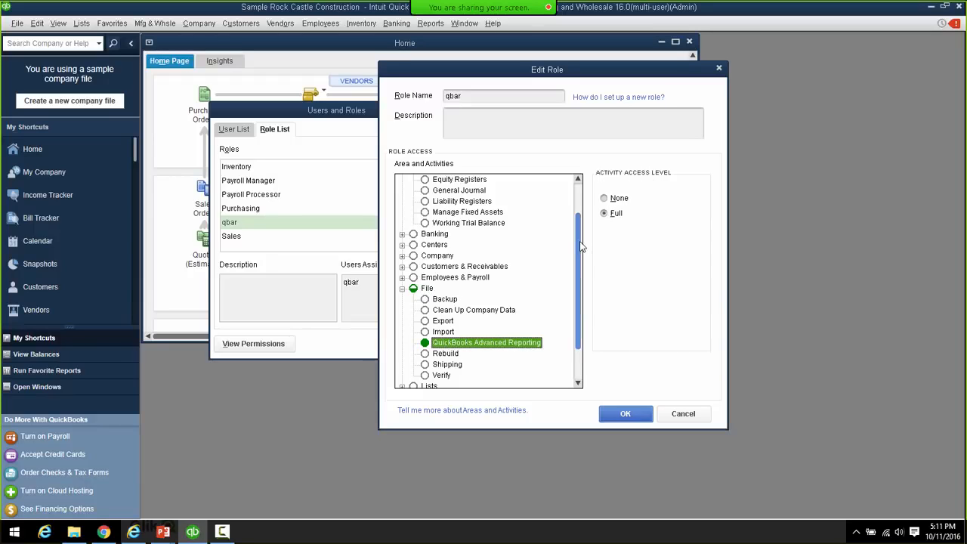
scroll(586, 242, "down", 2)
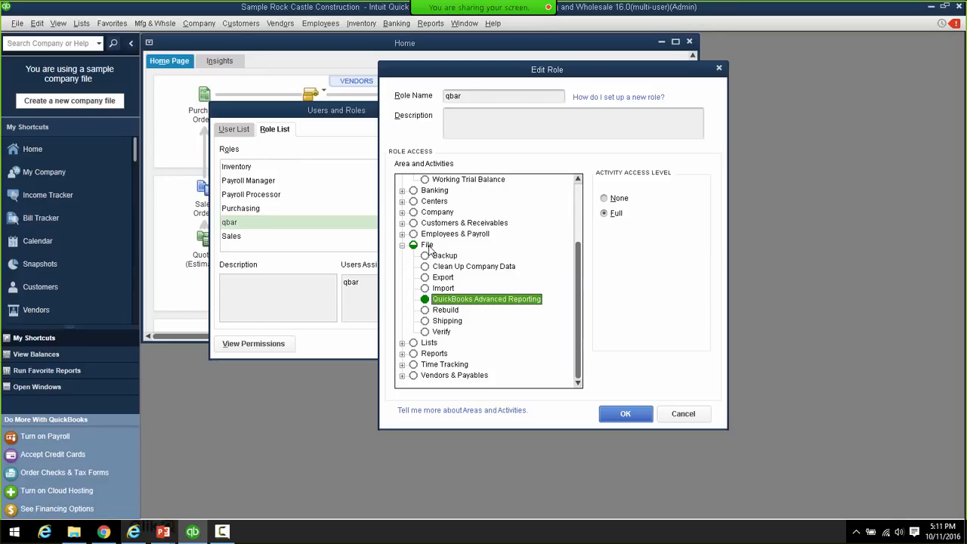
left_click_drag(578, 260, 580, 234)
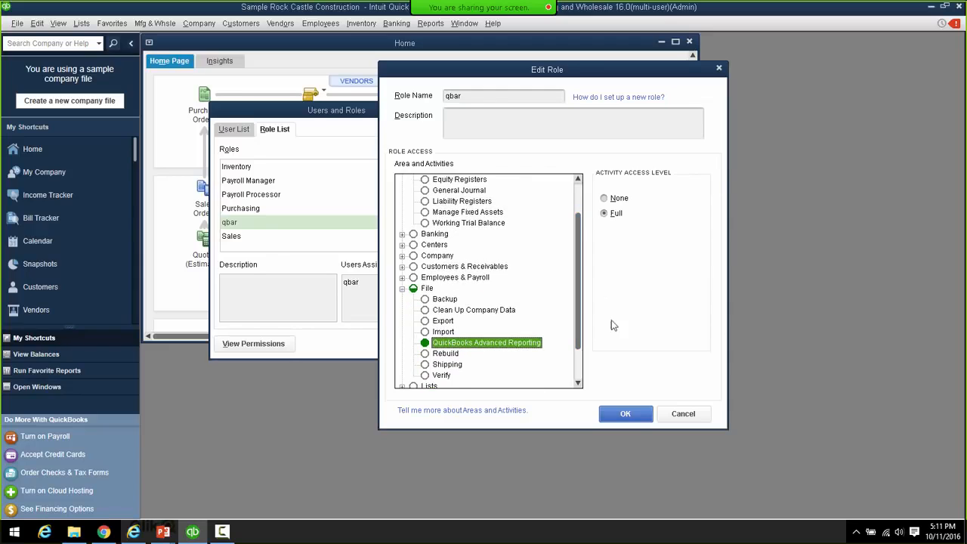
left_click(626, 414)
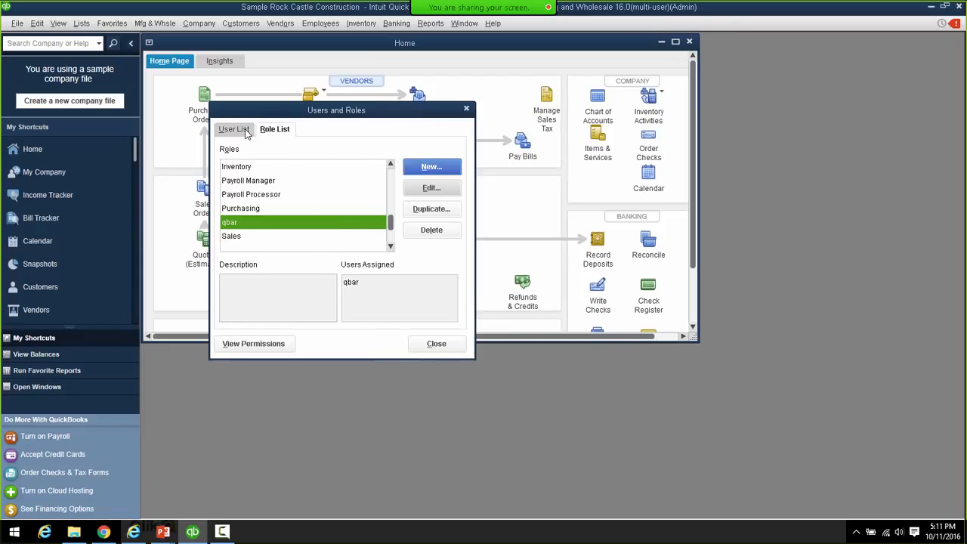
- Check qbar's assigned role in the User List, then close Users and Roles
left_click(245, 132)
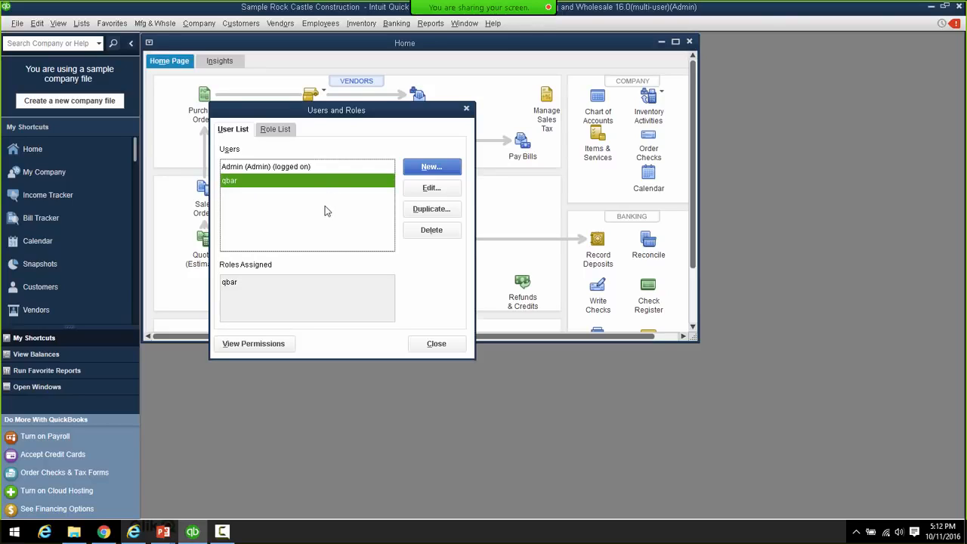
left_click(431, 350)
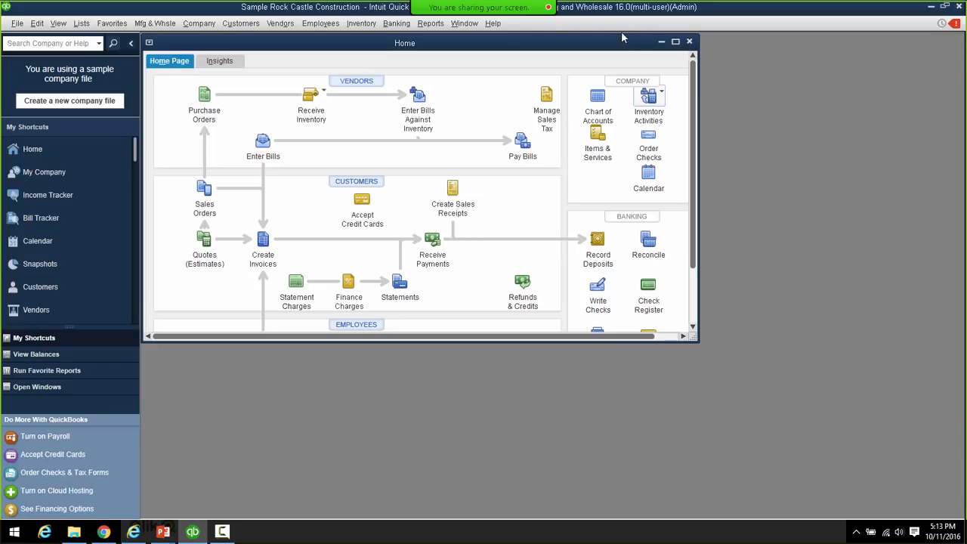
- Open the Reports menu
left_click(430, 24)
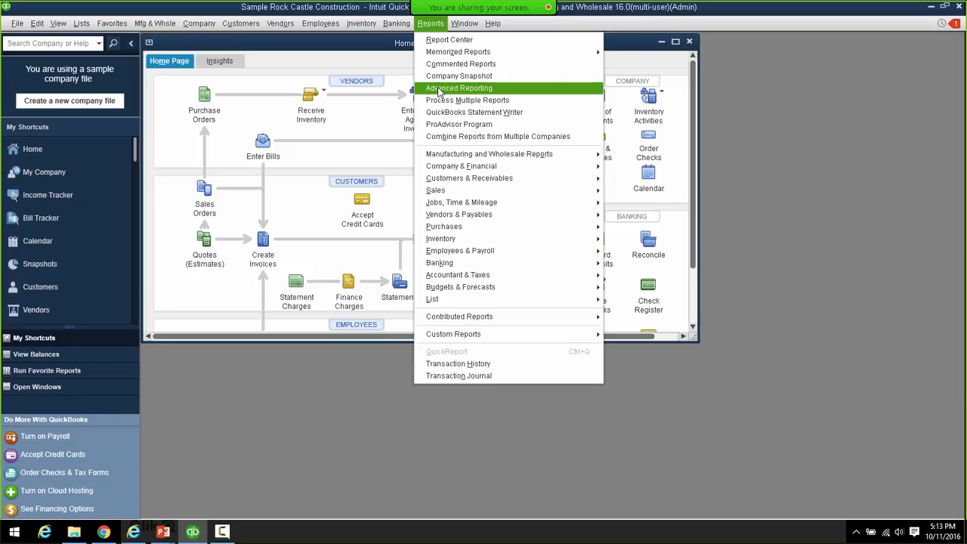
- Choose Advanced Reporting from the Reports menu
left_click(440, 88)
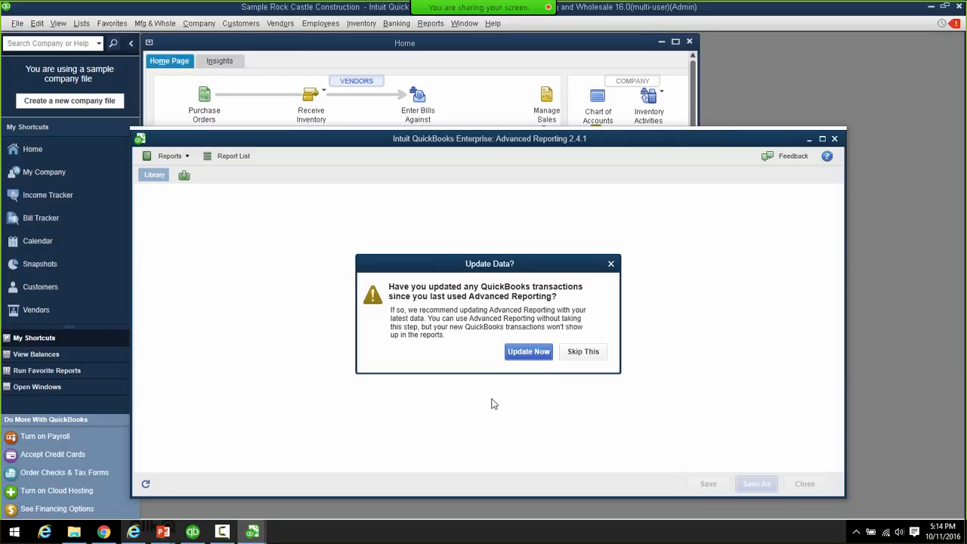
- Update the reporting data with the latest transactions, then close the Welcome Center
left_click(528, 352)
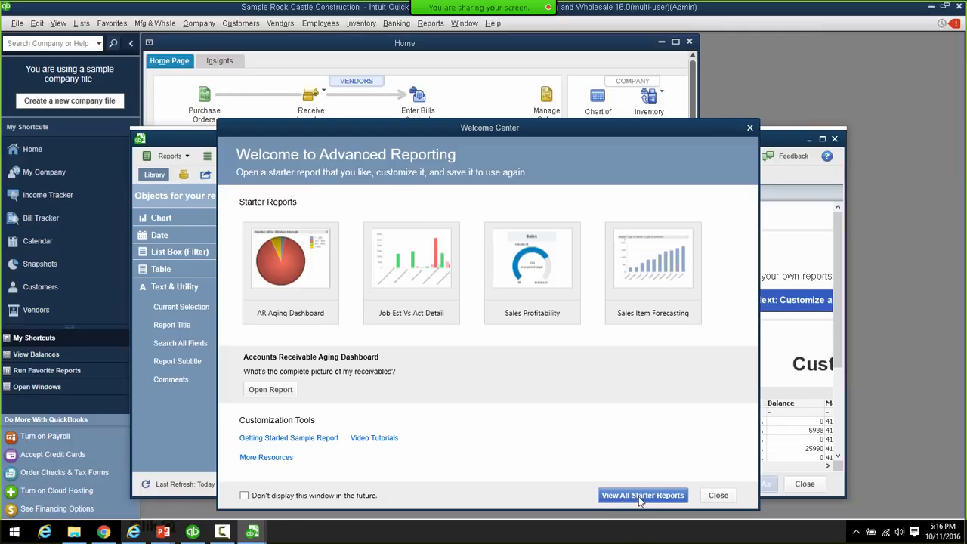
left_click(716, 496)
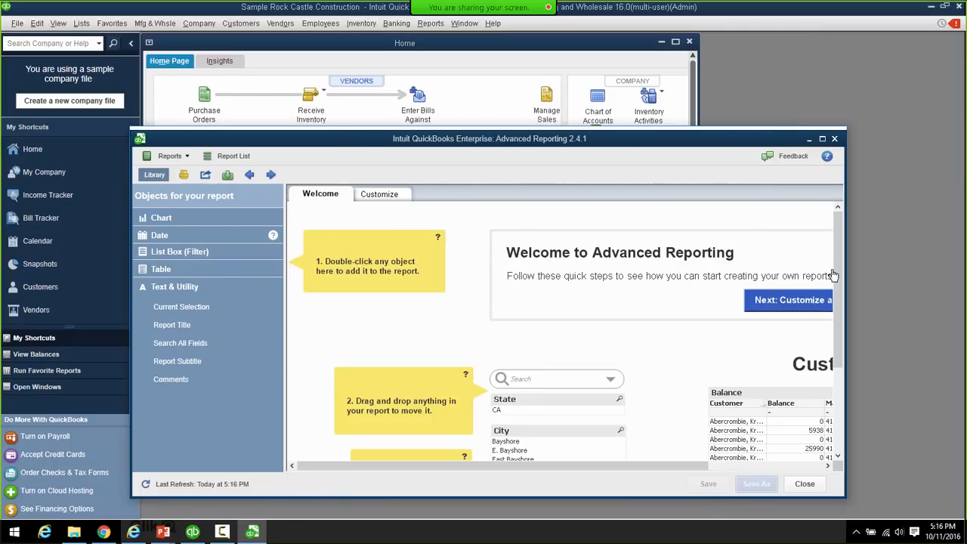
left_click(822, 139)
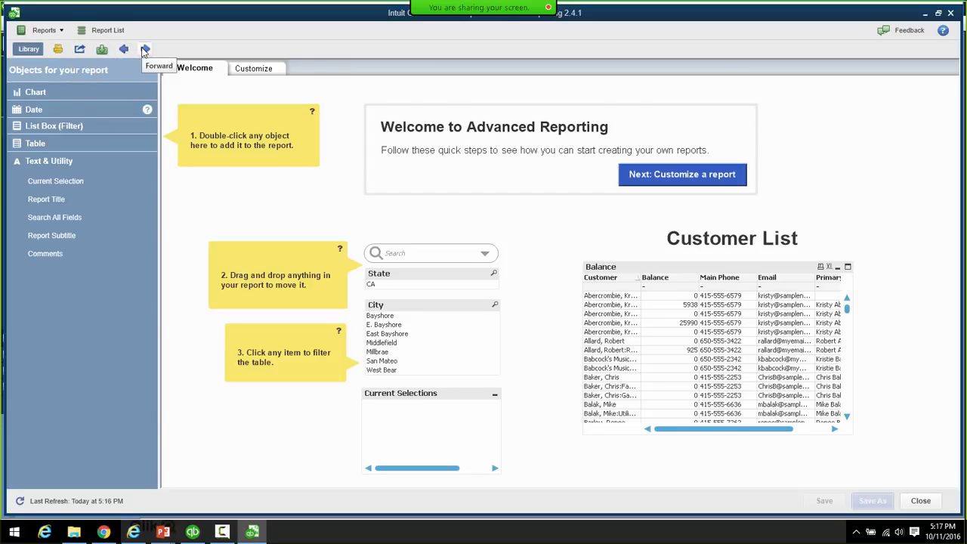
left_click(61, 32)
left_click(185, 30)
left_click(61, 34)
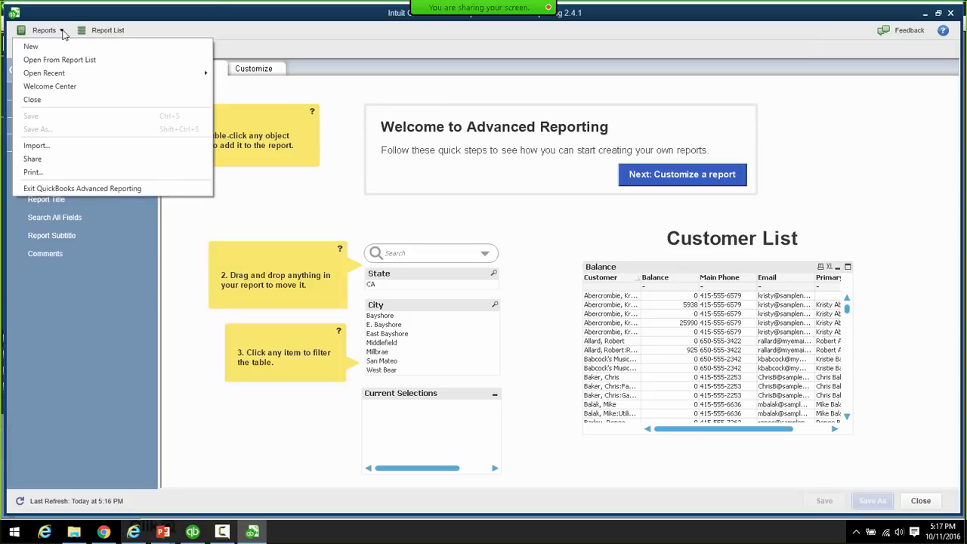
mouse_move(198, 74)
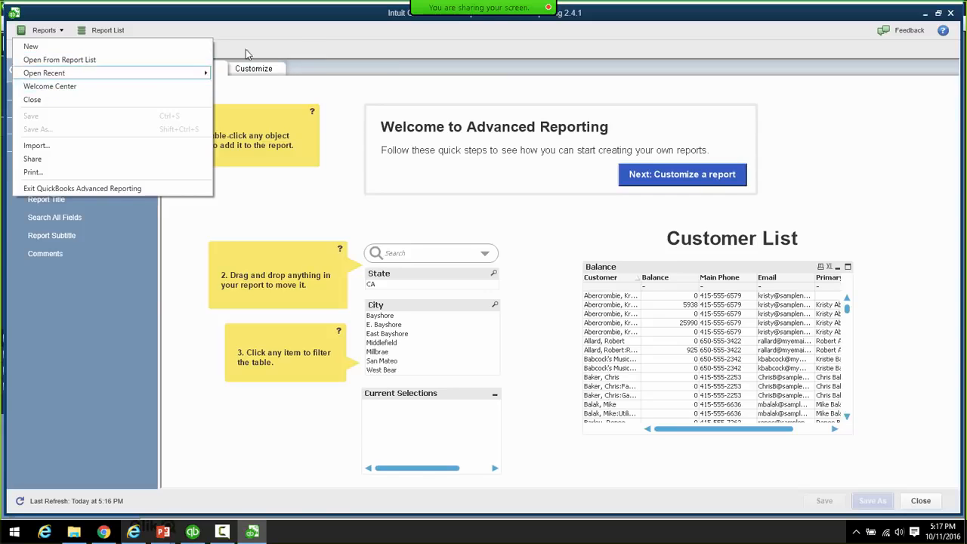
left_click(309, 34)
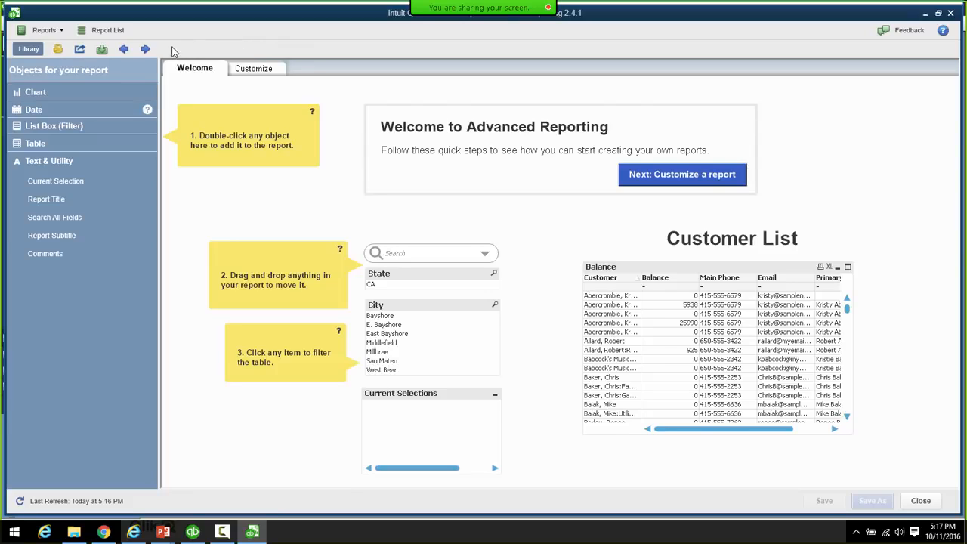
left_click(62, 32)
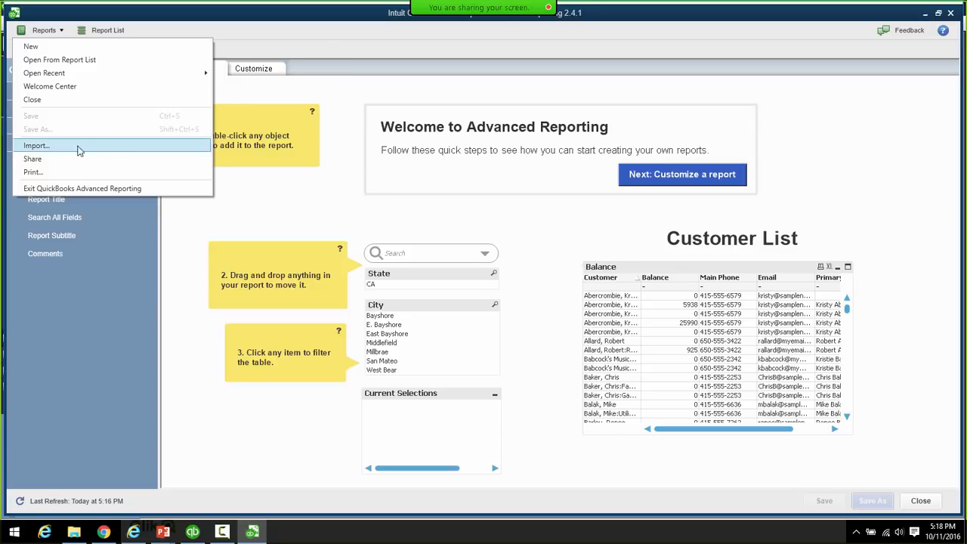
left_click(317, 39)
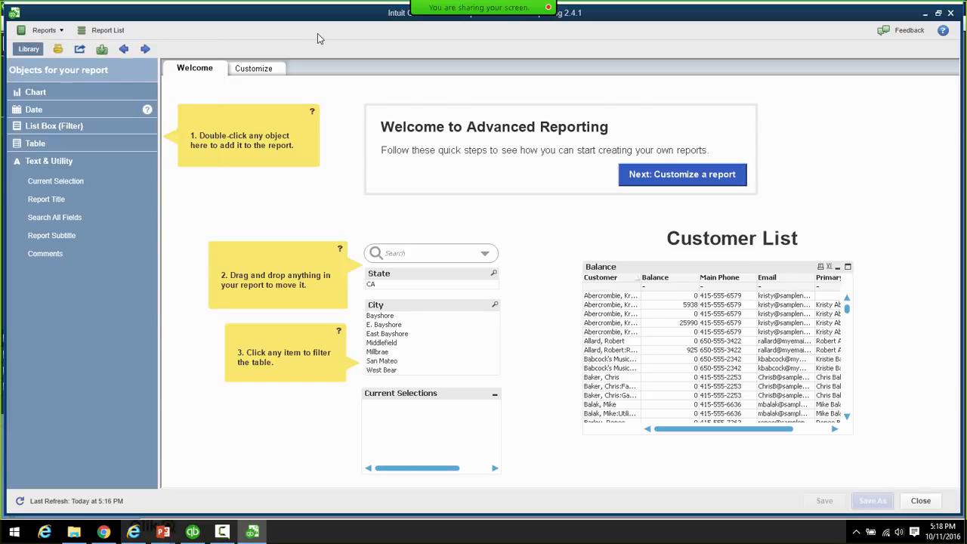
- Start sharing the current report, then expand the Library's Chart category to list its chart objects
left_click(81, 53)
left_click(38, 93)
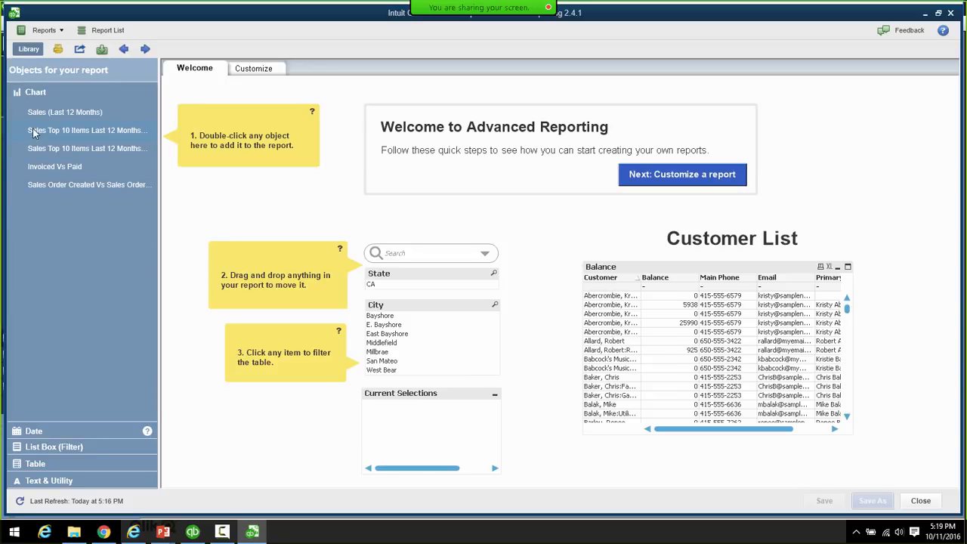
left_click(30, 432)
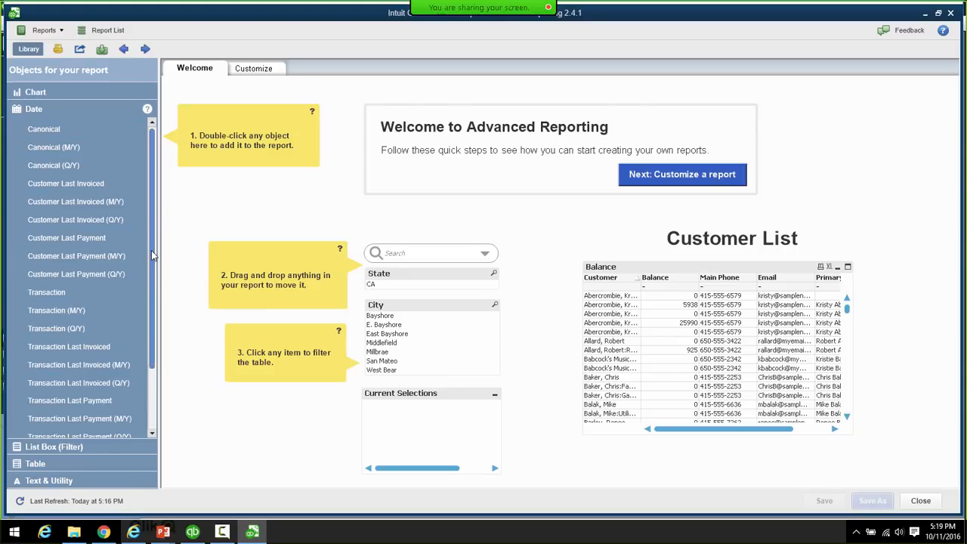
left_click_drag(151, 250, 154, 325)
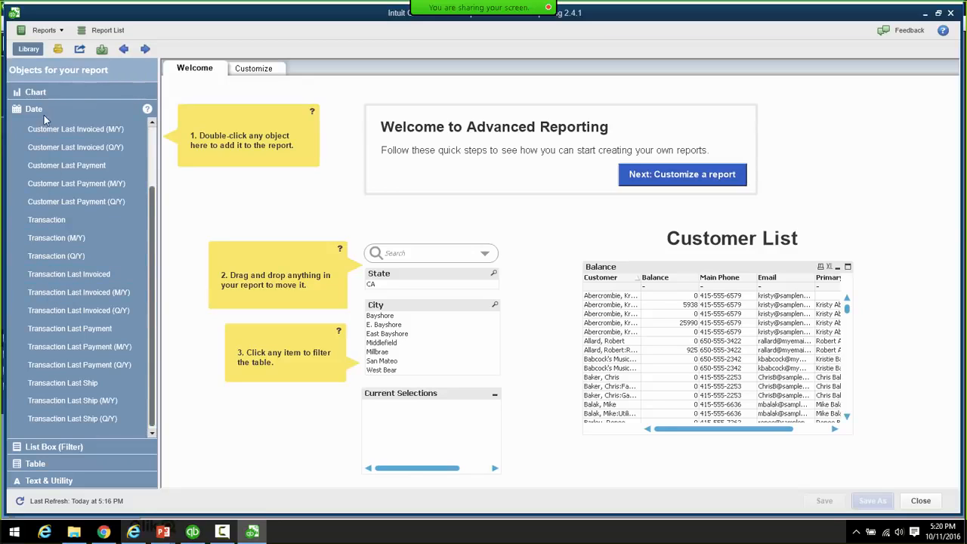
left_click(35, 449)
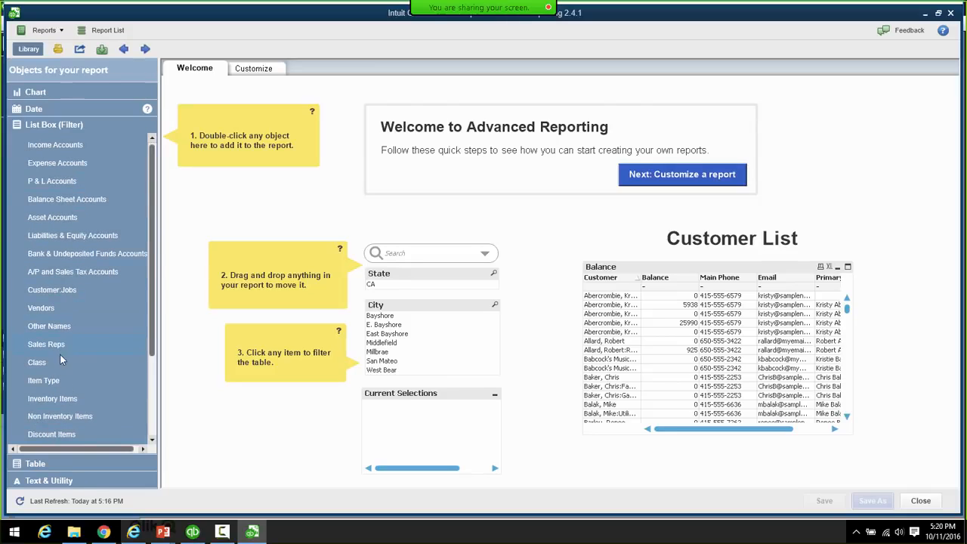
left_click(44, 466)
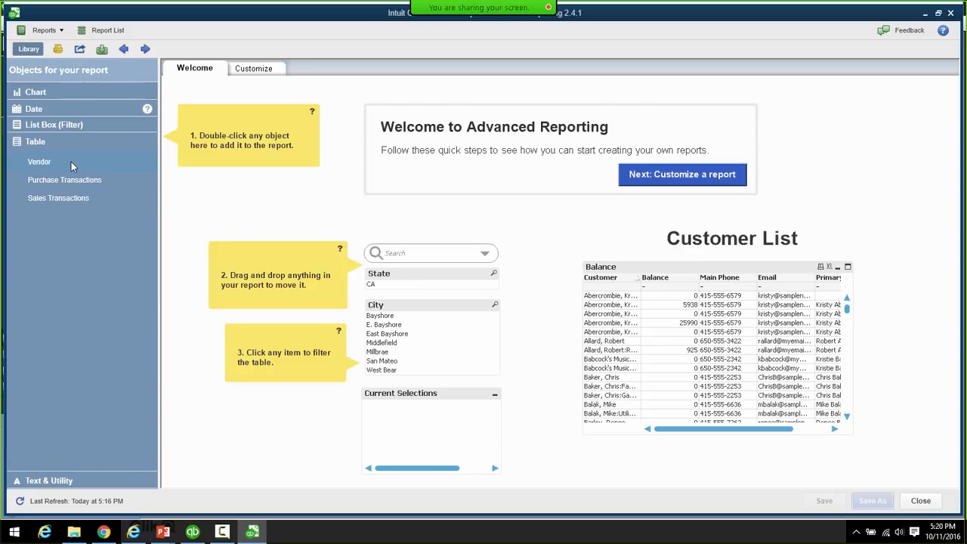
left_click(39, 480)
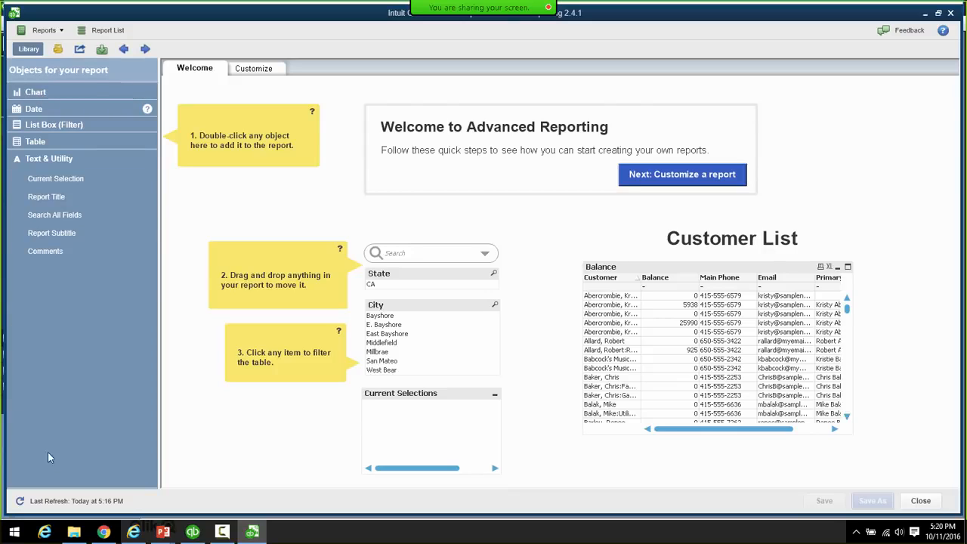
left_click(37, 110)
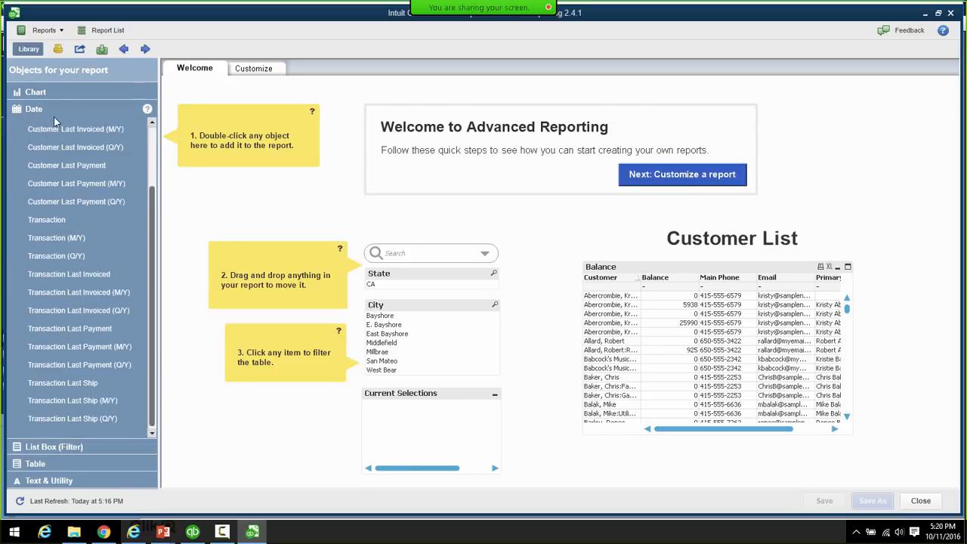
left_click(42, 93)
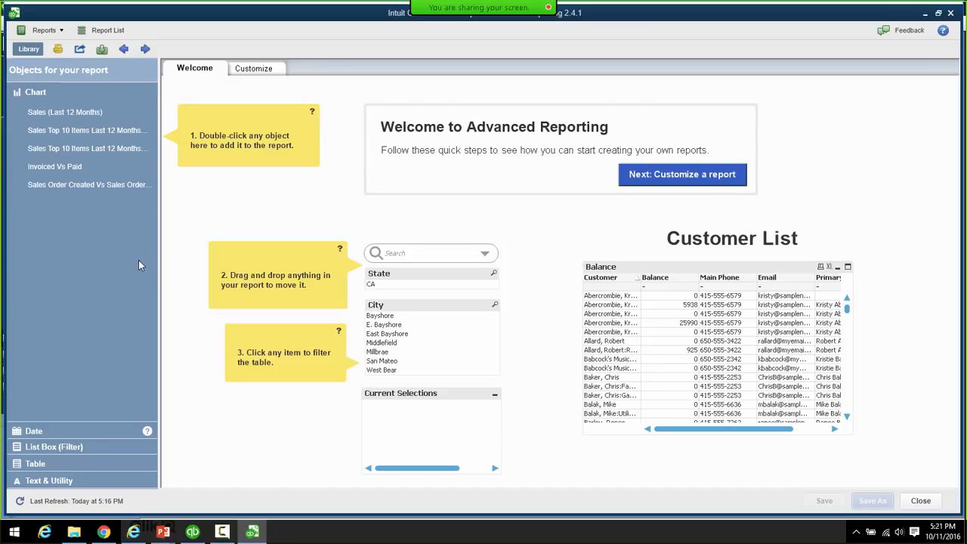
left_click(103, 32)
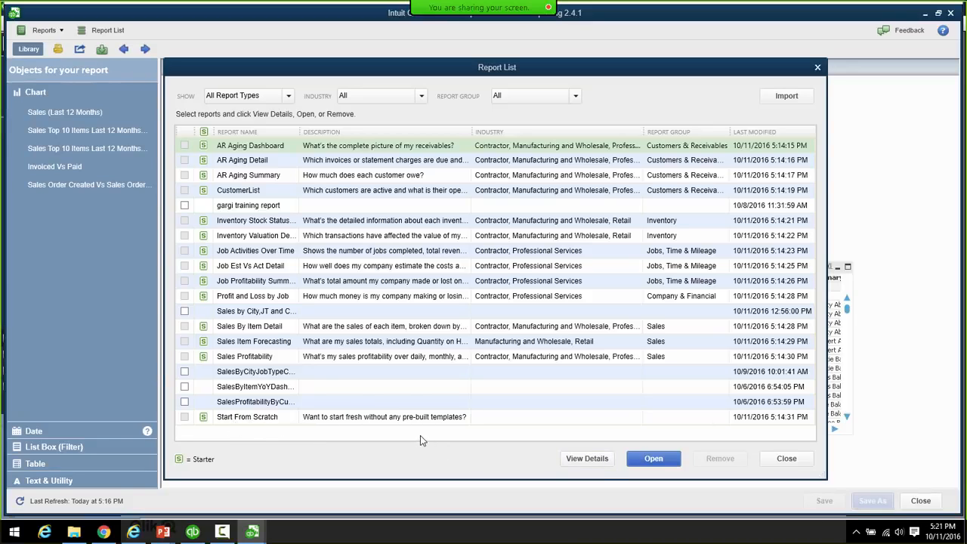
left_click(341, 421)
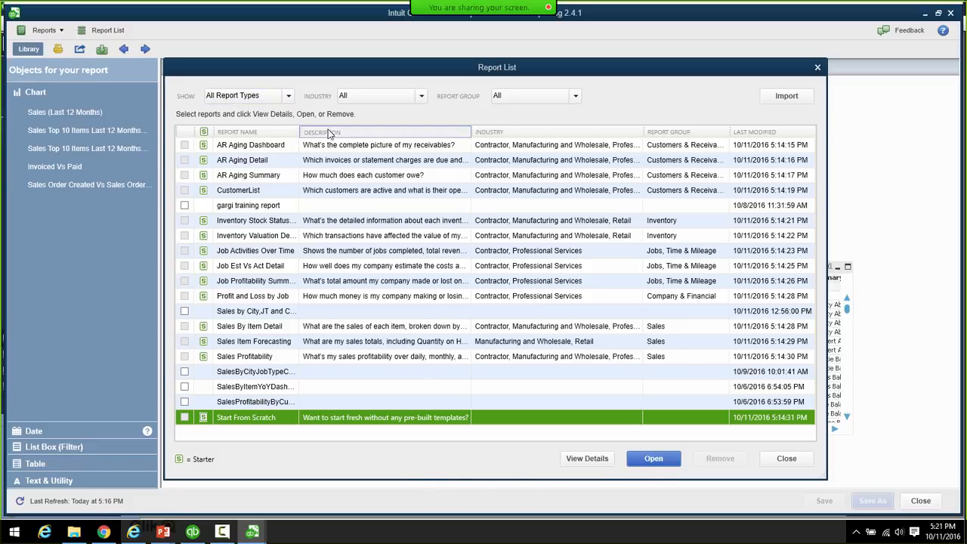
left_click(288, 96)
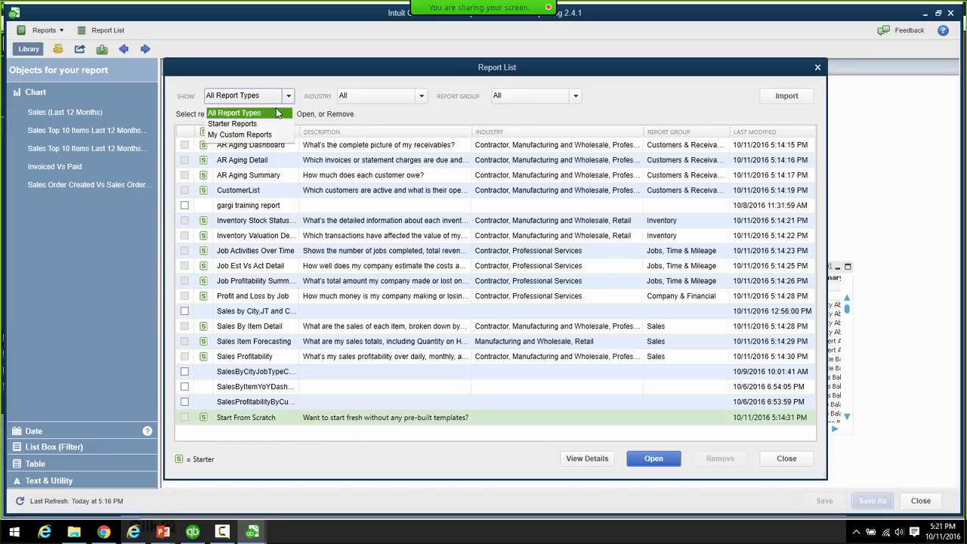
left_click(242, 136)
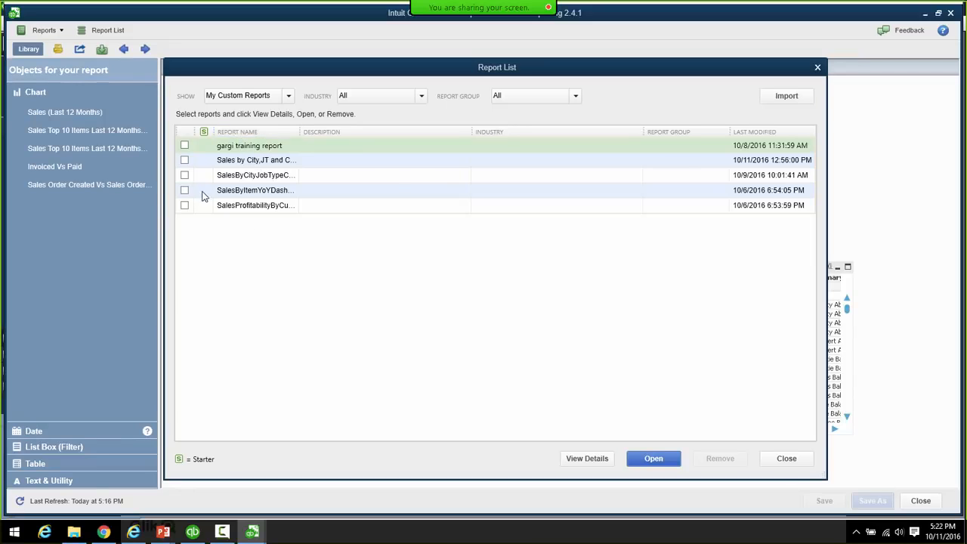
left_click(287, 96)
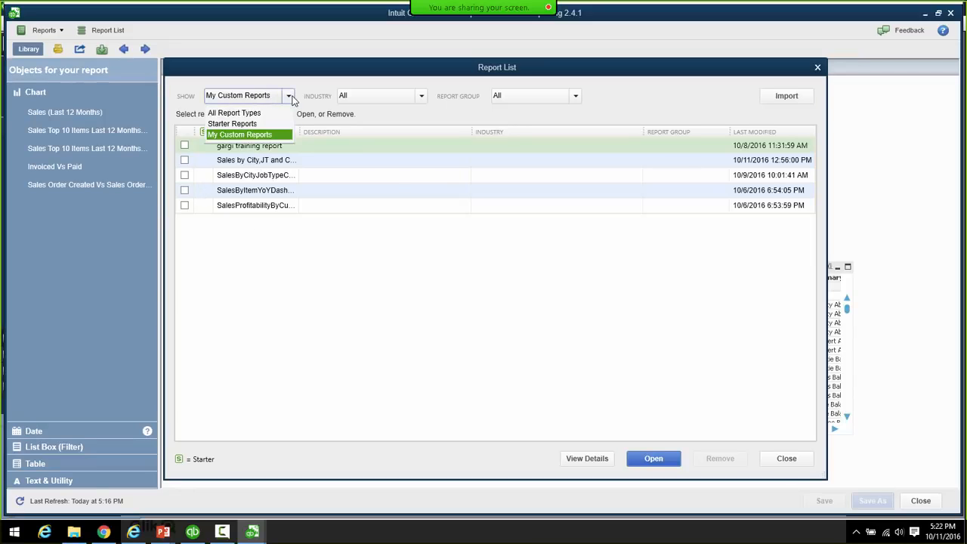
left_click(260, 115)
left_click(288, 96)
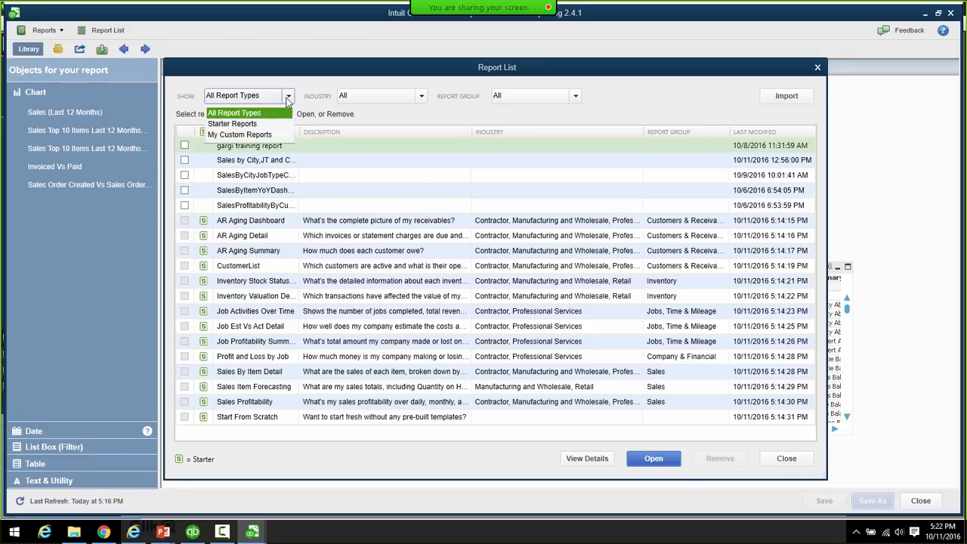
left_click(260, 124)
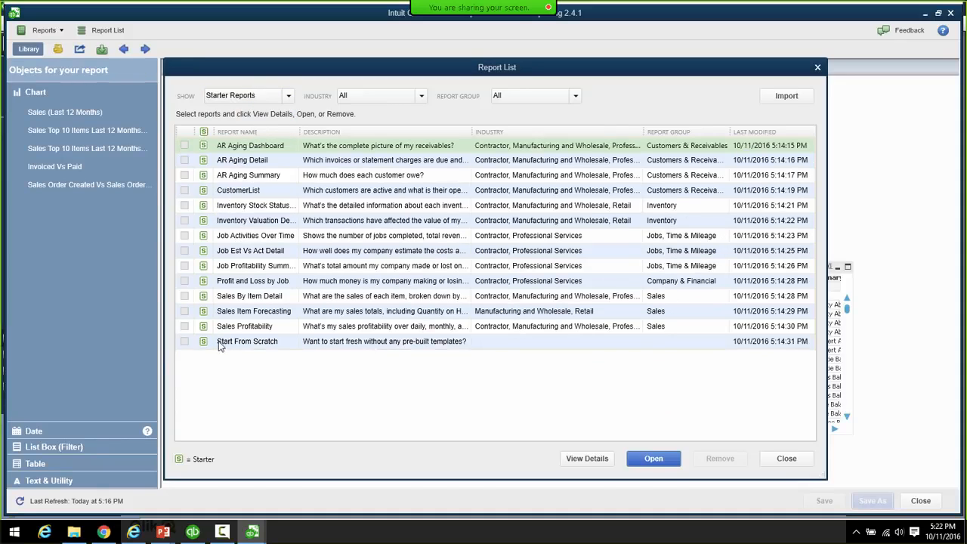
left_click(288, 97)
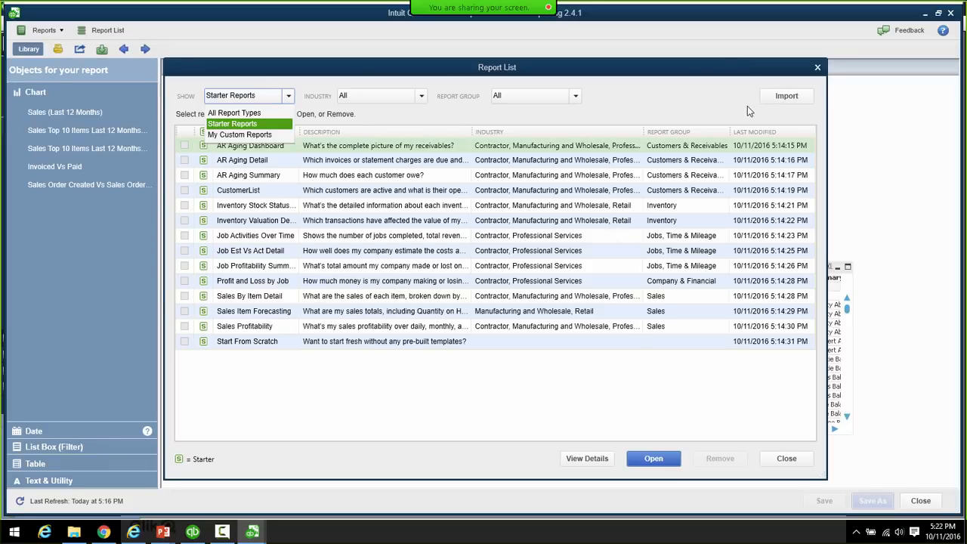
left_click(261, 112)
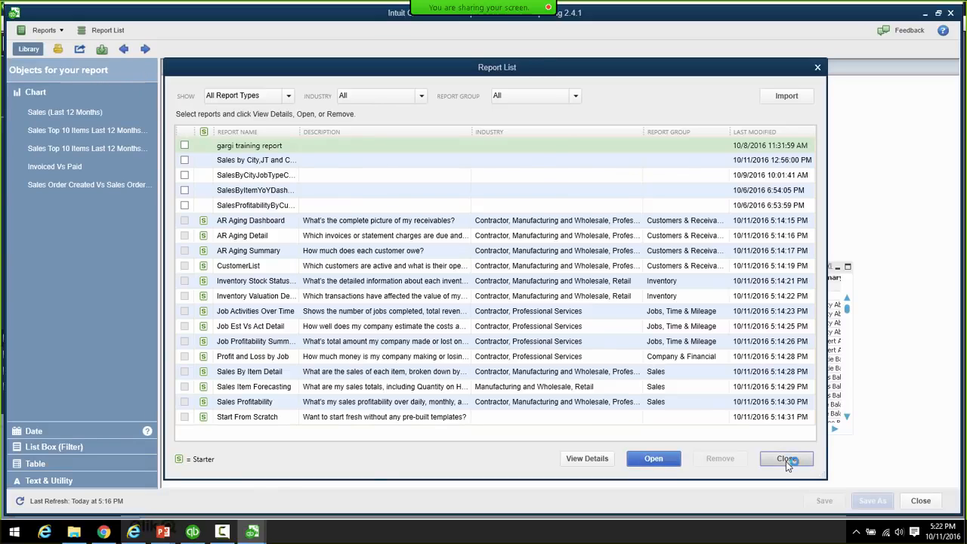
left_click(785, 460)
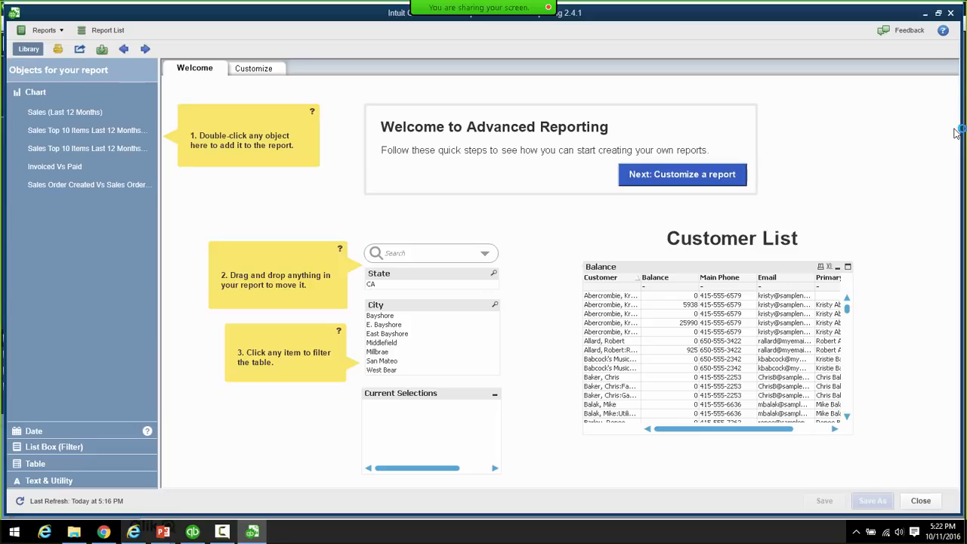
- Open the Learning Center help page and scroll through its overview video and training topics
left_click(943, 32)
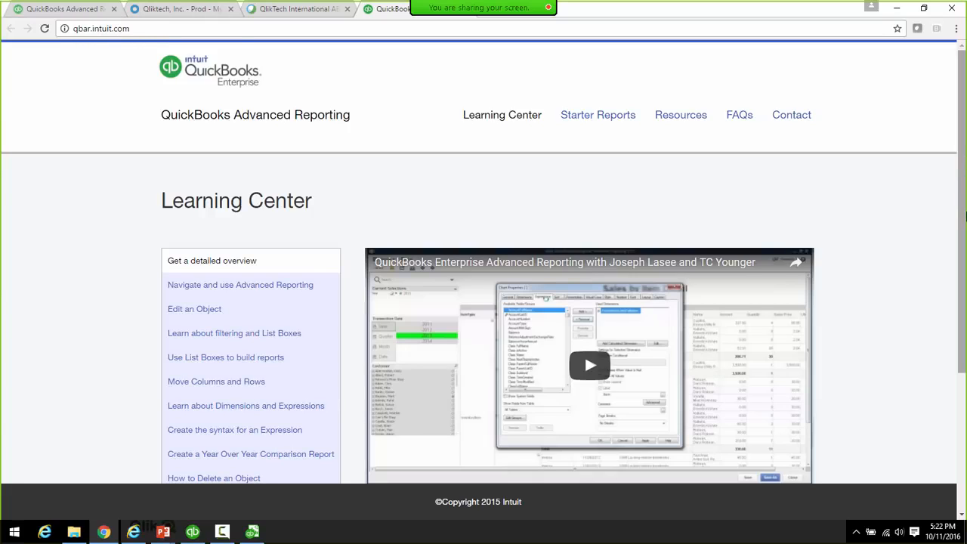
scroll(964, 204, "down", 1)
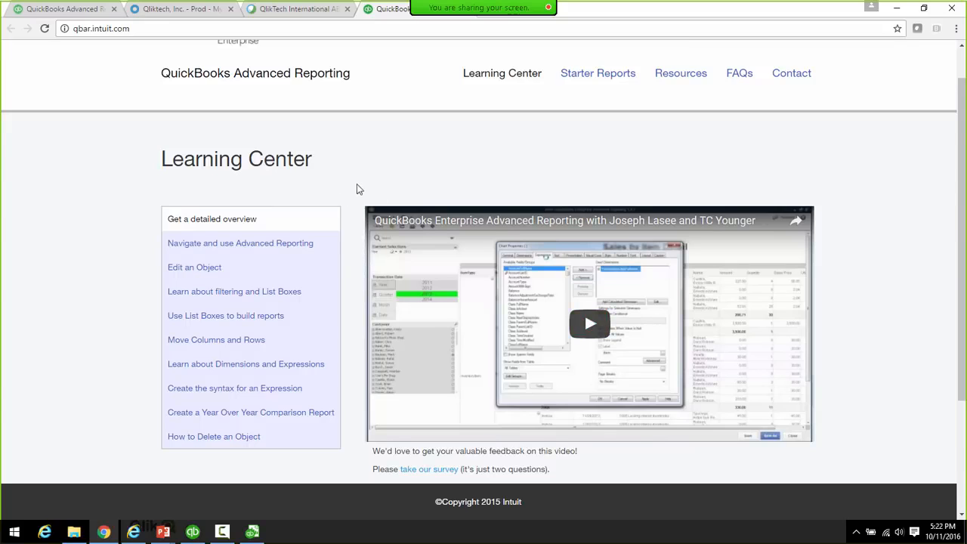
scroll(907, 189, "up", 1)
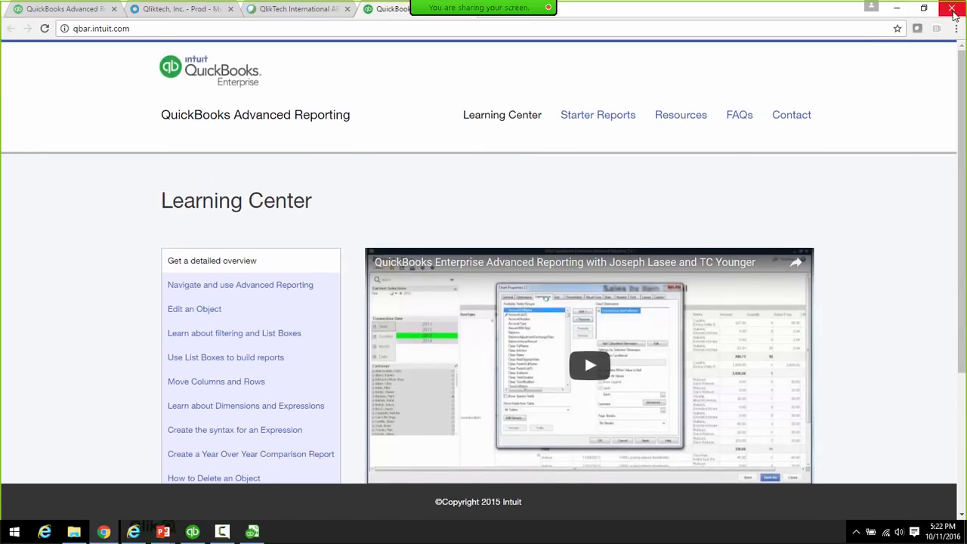
- Close the Learning Center browser and switch toward the Sample Rock Castle Construction window
left_click(953, 13)
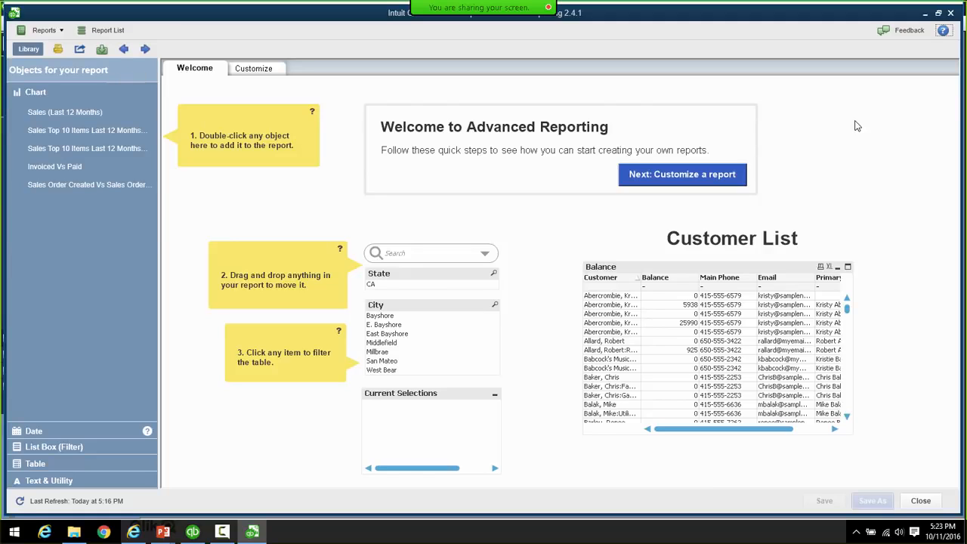
key("alt+Tab")
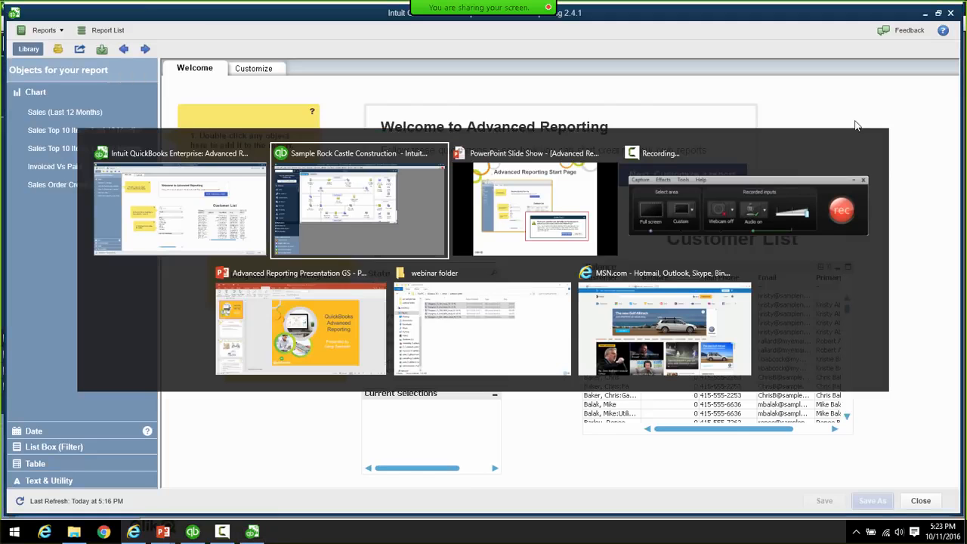
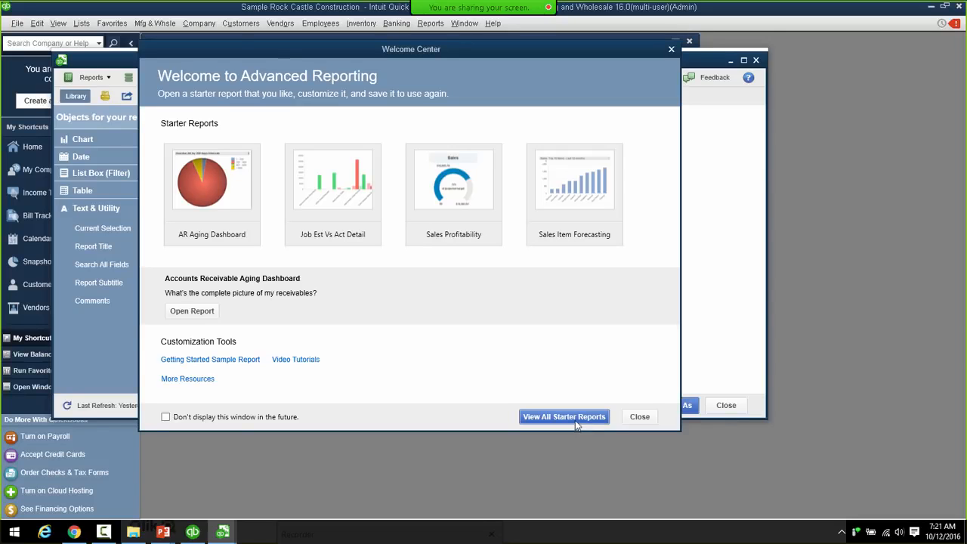
- Open the Sales Profitability report from the full list of starter reports
left_click(575, 417)
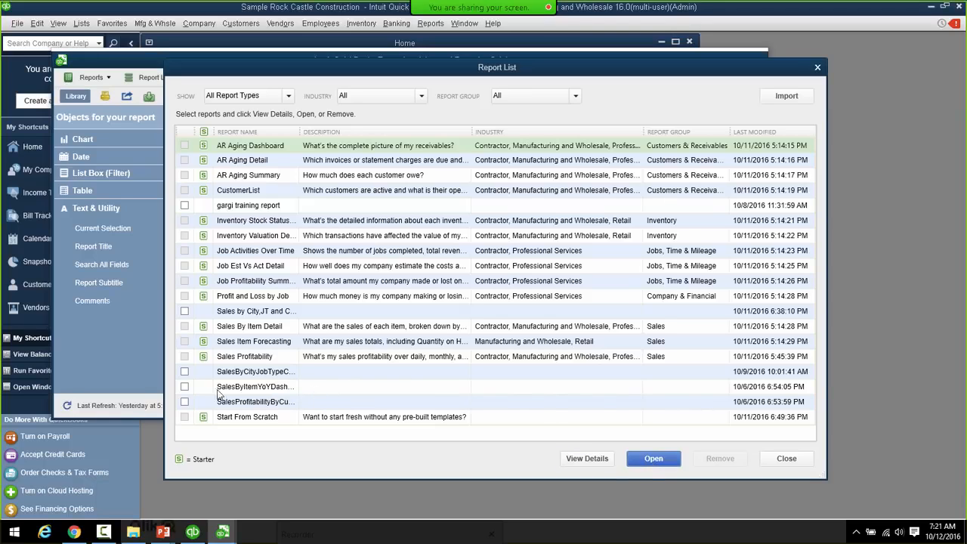
left_click(242, 360)
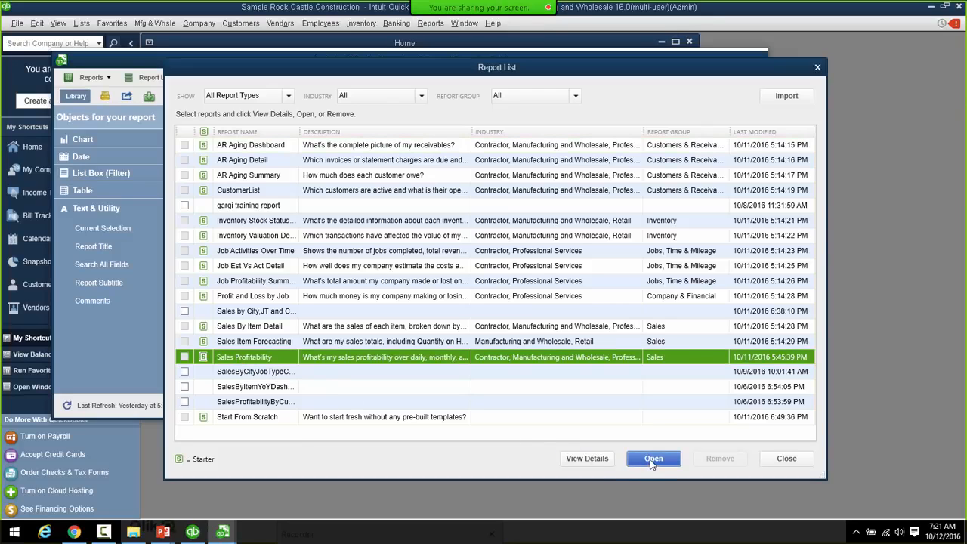
left_click(651, 458)
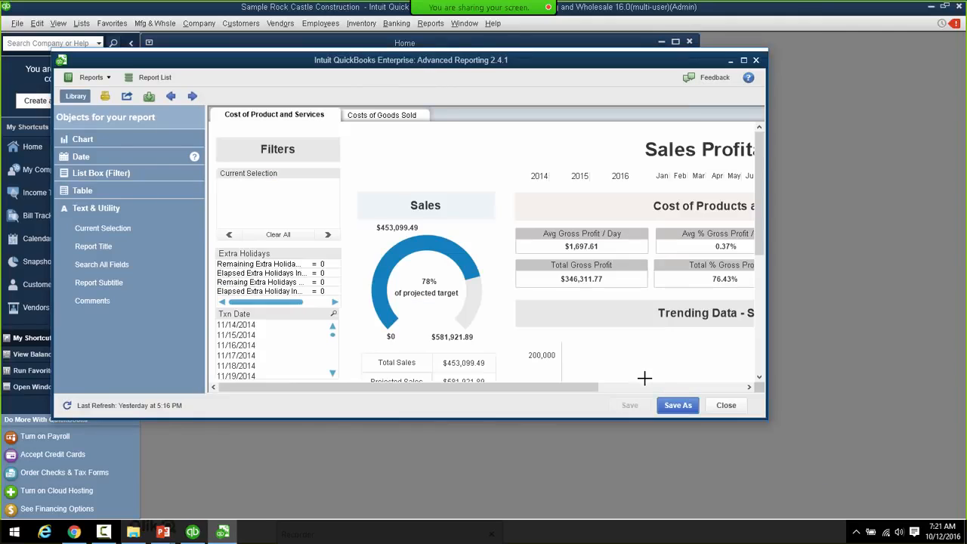
- Maximize the Sales Profitability report window and open the Item list's search field
left_click(745, 61)
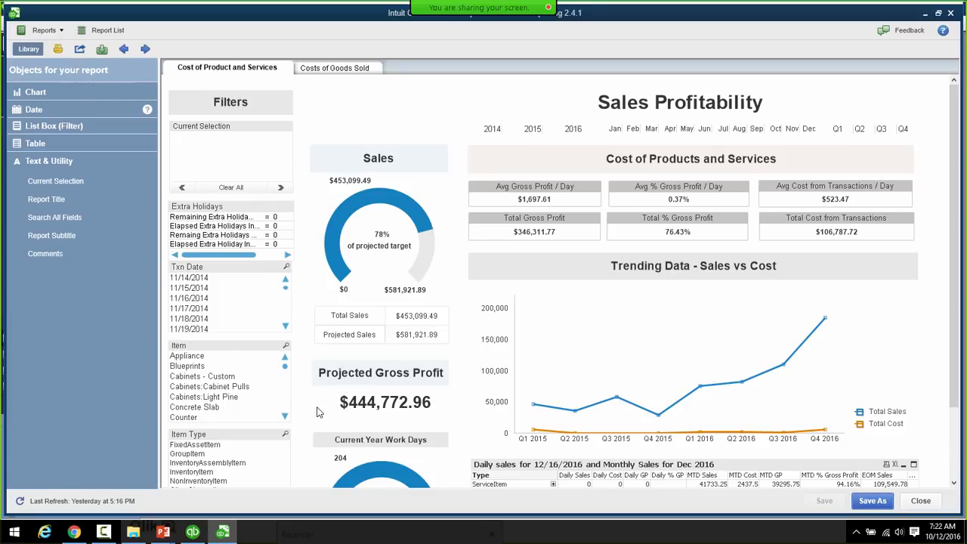
left_click(286, 348)
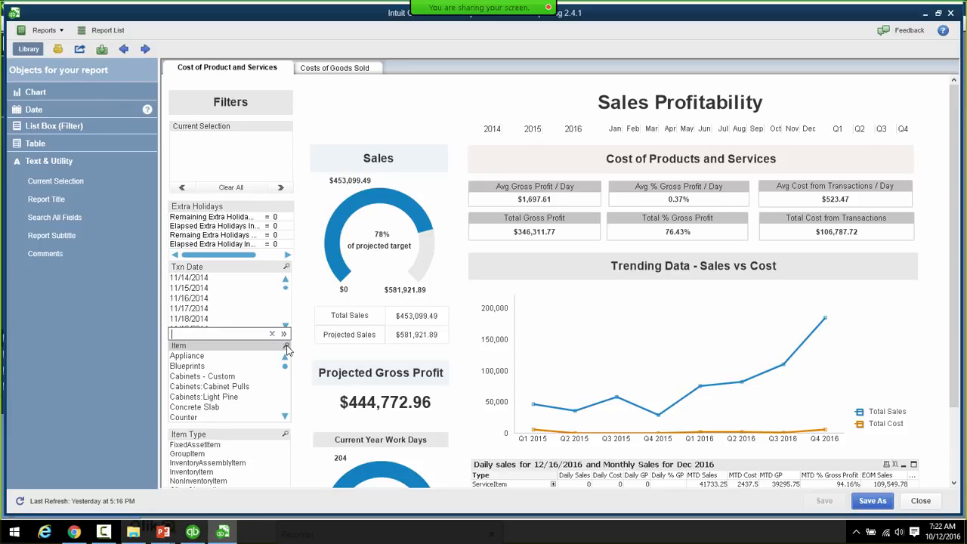
- Search the Item list for 'hardware' to select the three Hardware items, then scroll the Txn Date list
type("hardware")
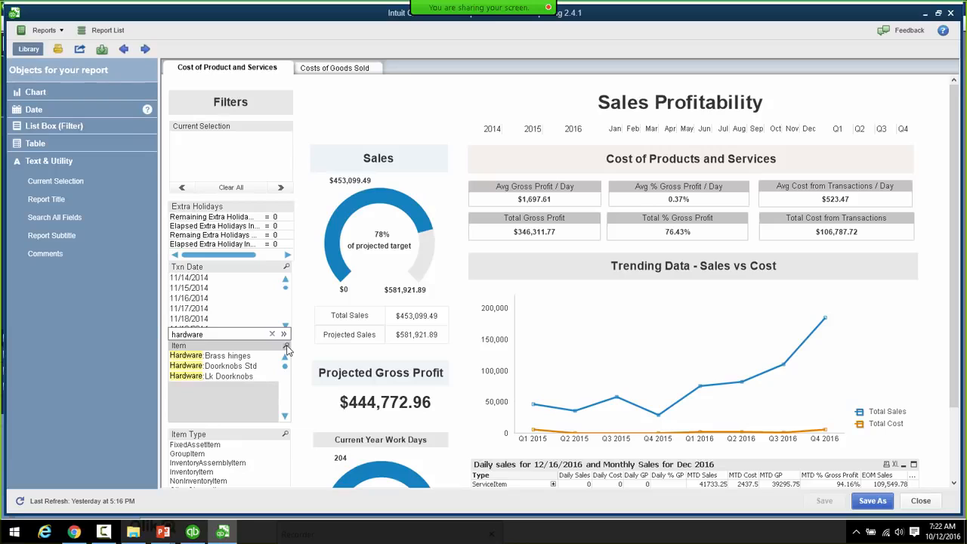
key("Return")
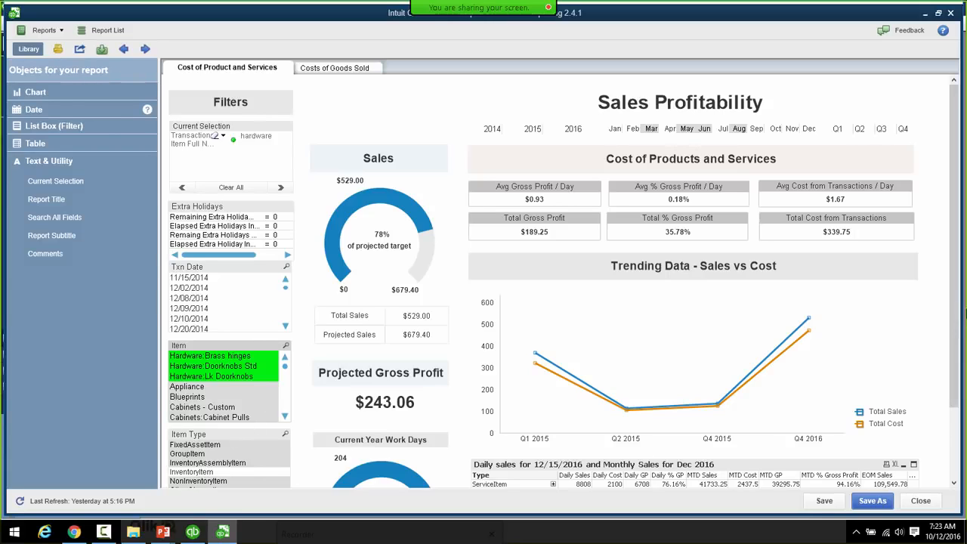
scroll(951, 308, "down", 2)
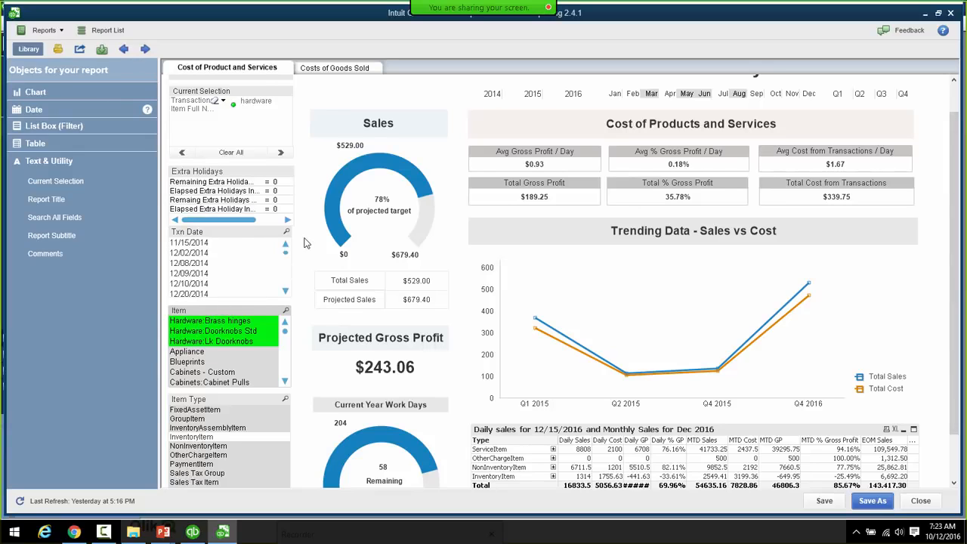
left_click_drag(285, 254, 283, 262)
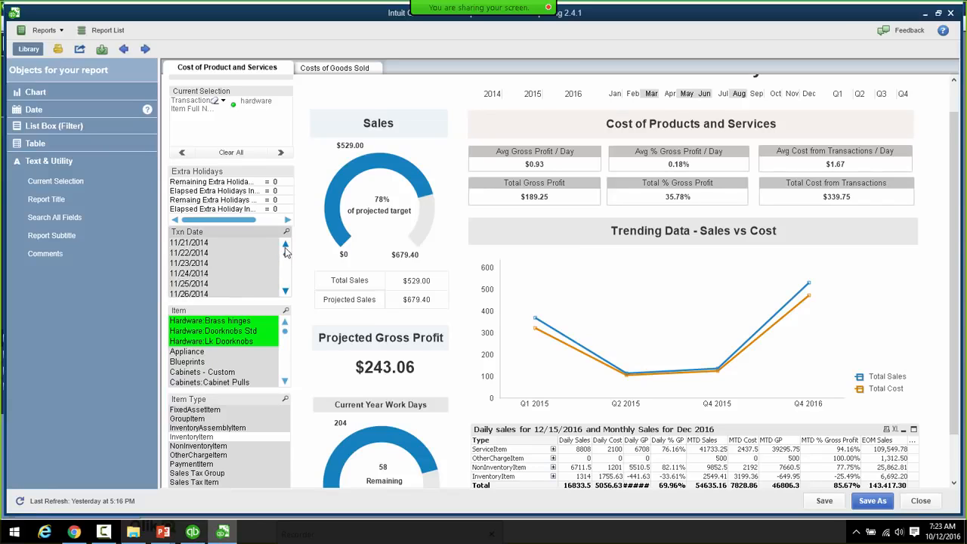
left_click(286, 248)
left_click(286, 248)
left_click(285, 248)
left_click(285, 247)
left_click(286, 248)
left_click(286, 248)
left_click(285, 248)
left_click(285, 249)
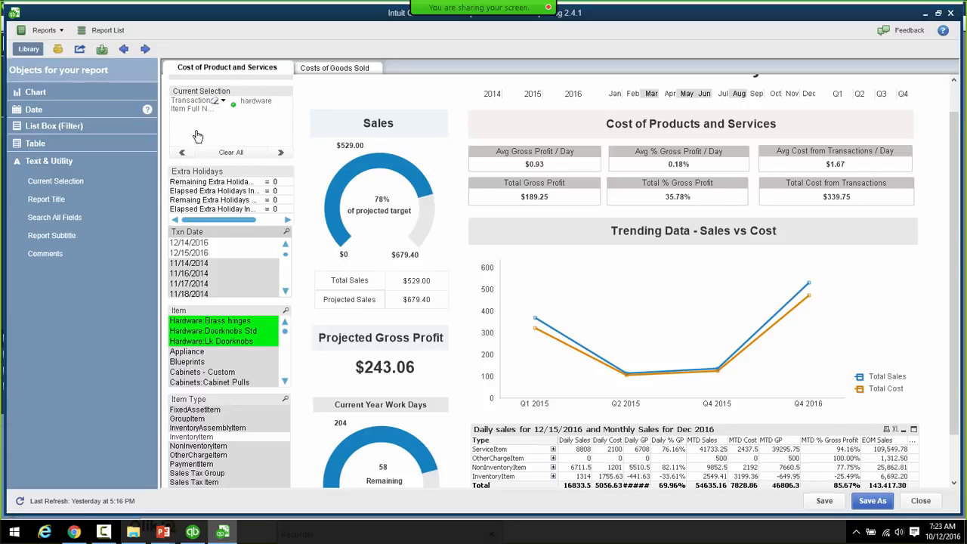
- Clear all selections, select the Cabinets items via an Item search for 'cabi', then clear everything again
left_click(231, 154)
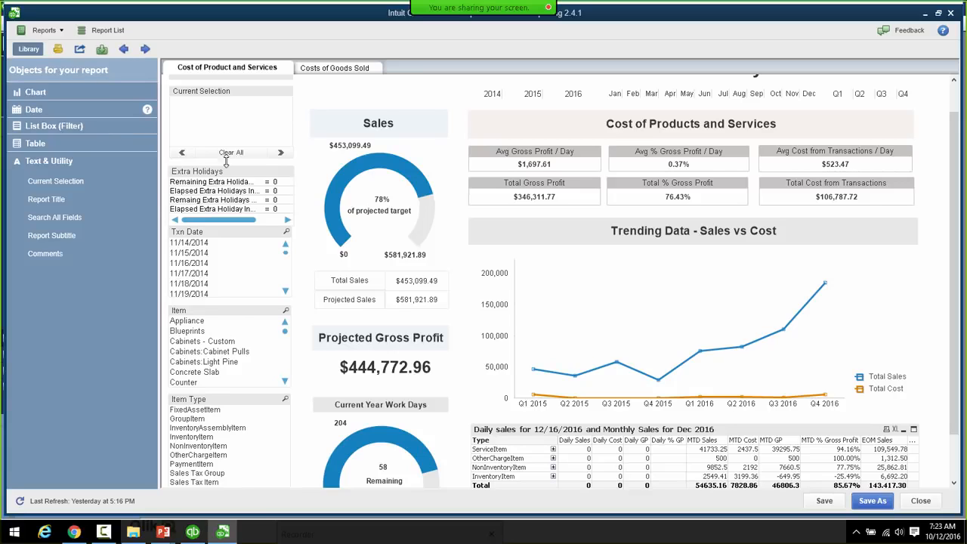
left_click(286, 311)
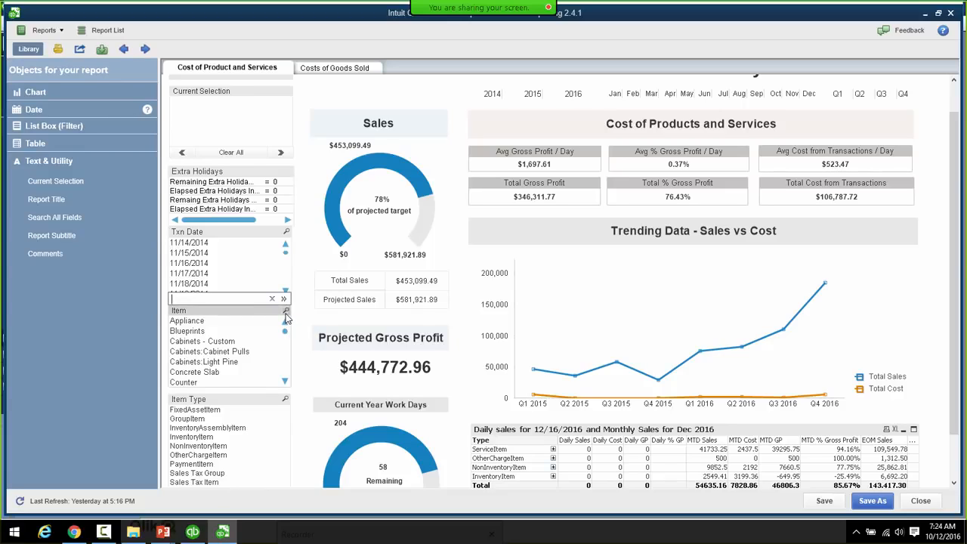
type("cabinet*")
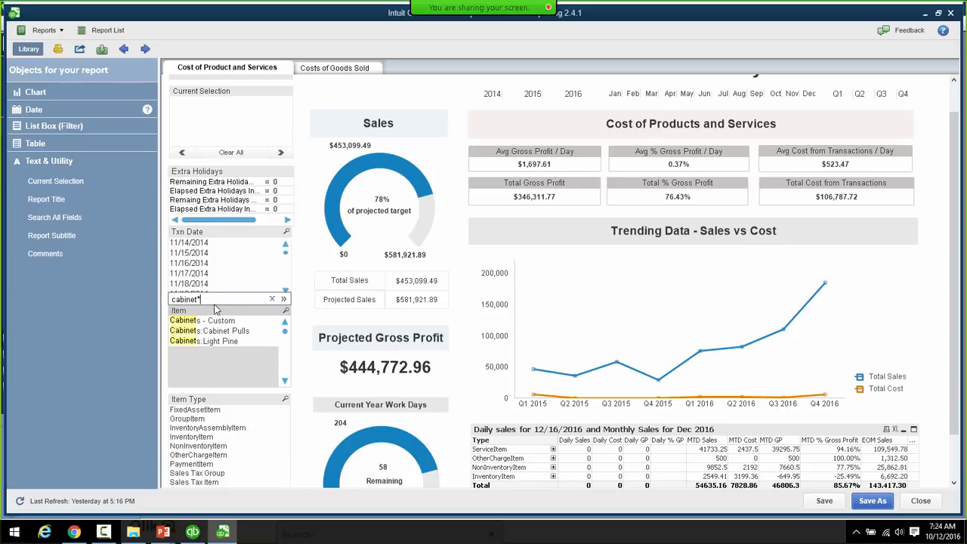
key("Return")
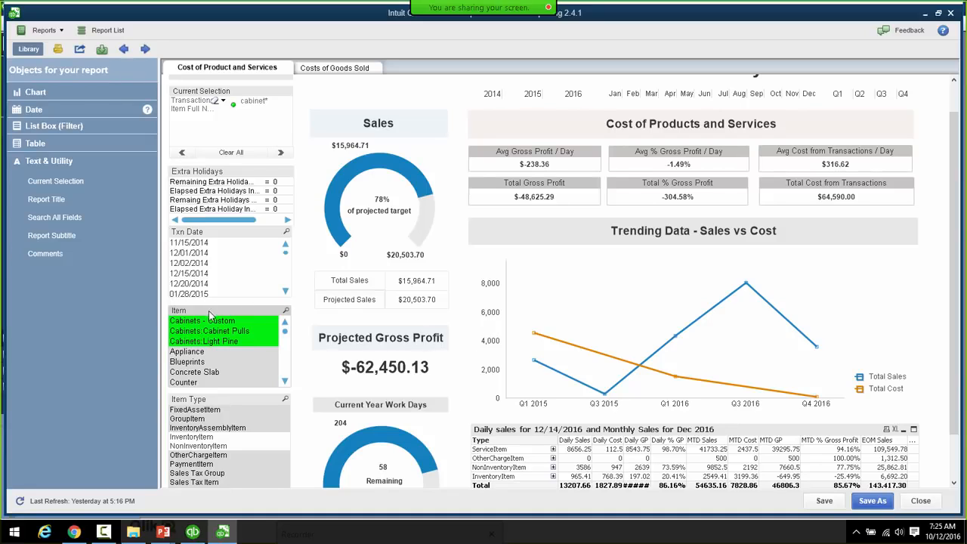
left_click(217, 154)
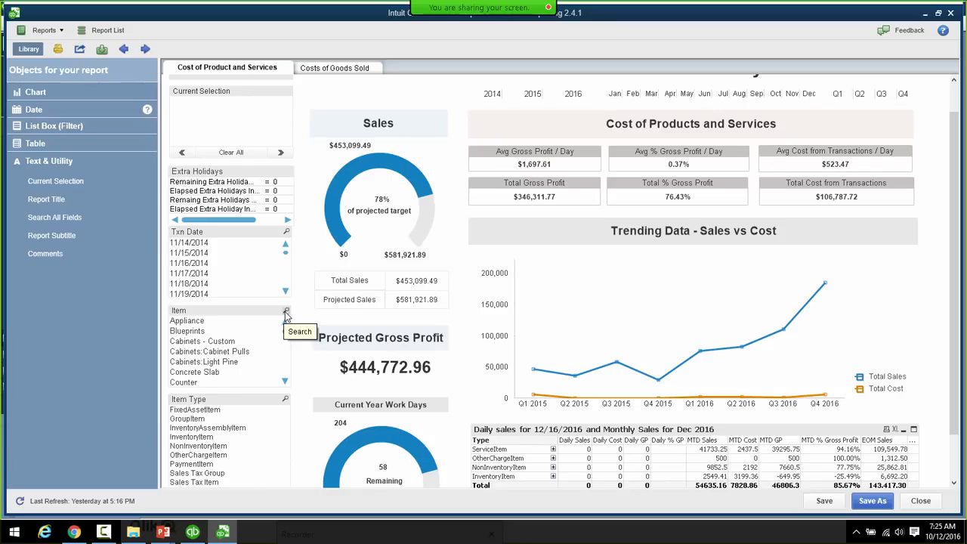
left_click(286, 312)
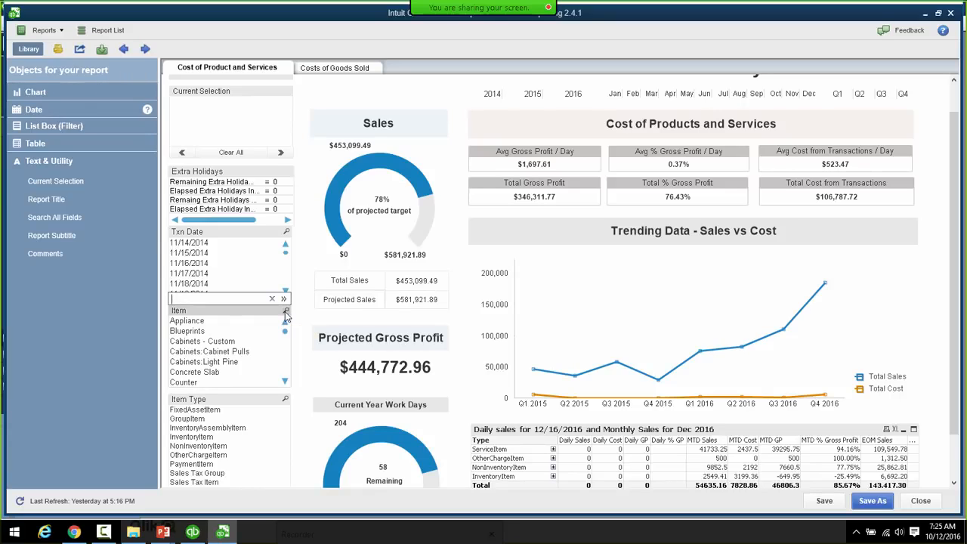
type("~")
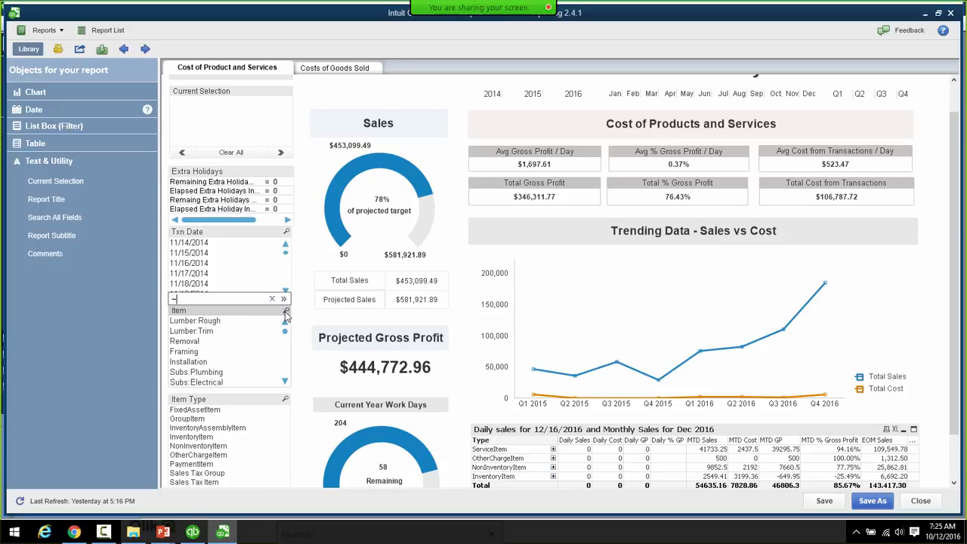
type("flo")
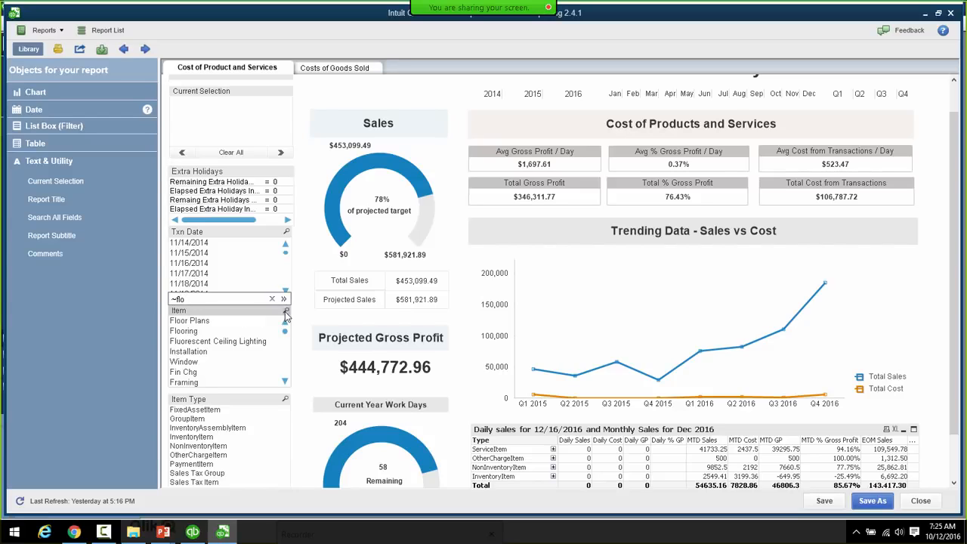
type("res")
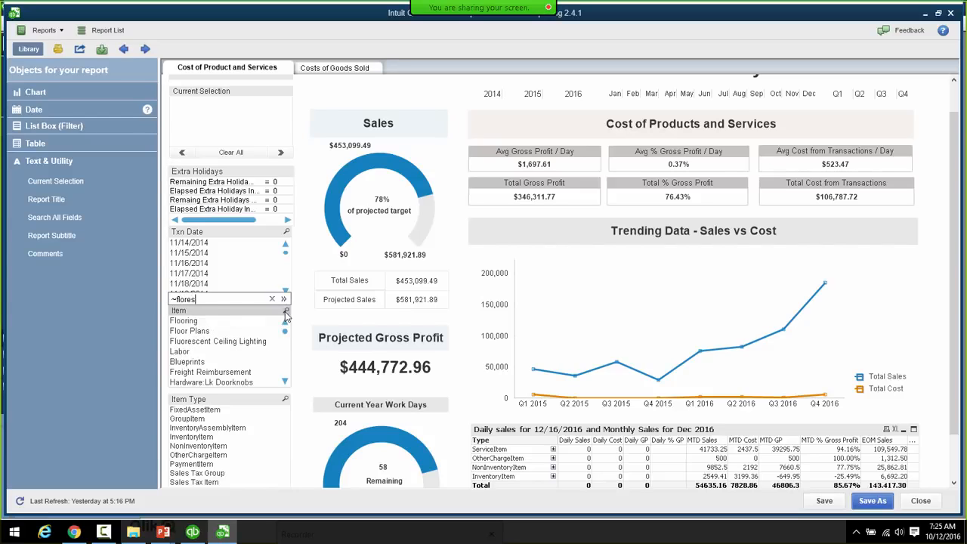
type("ent")
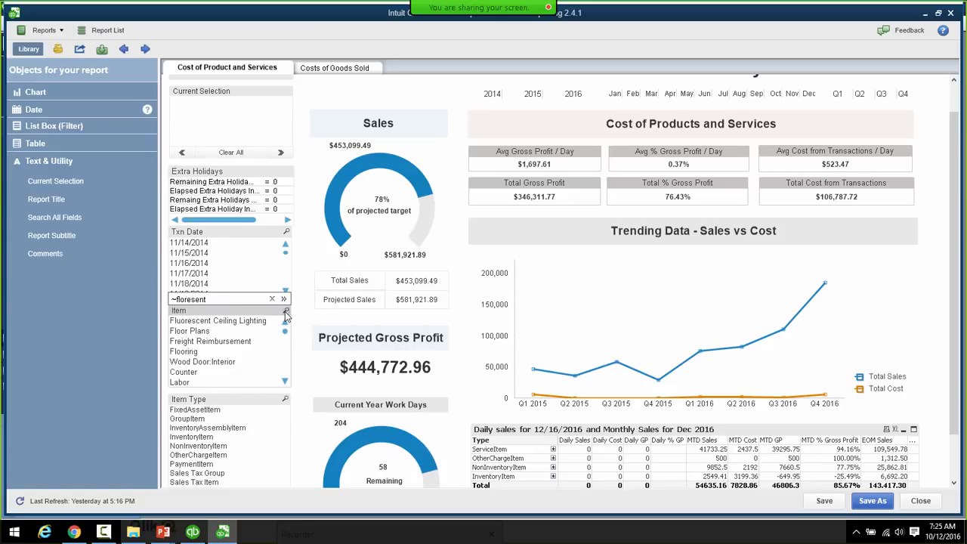
key("Return")
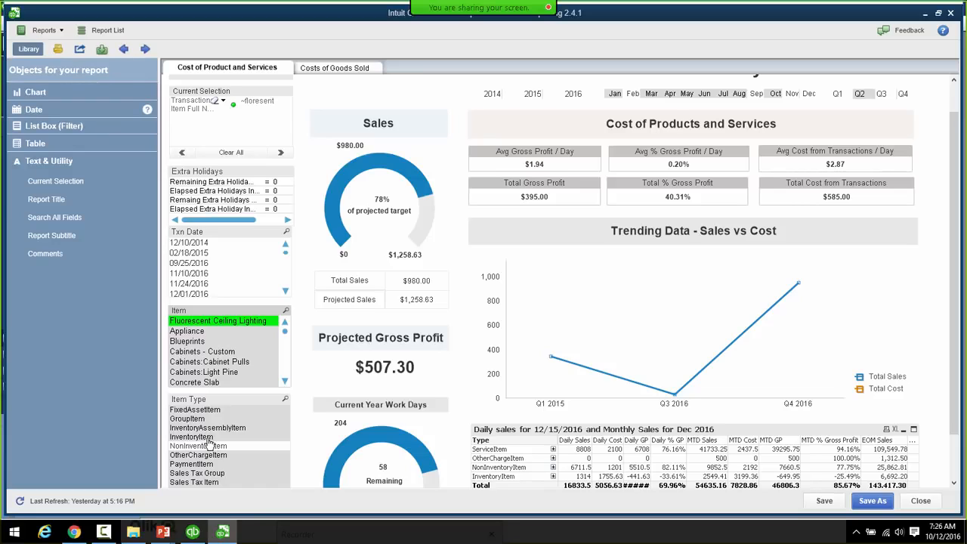
left_click(231, 152)
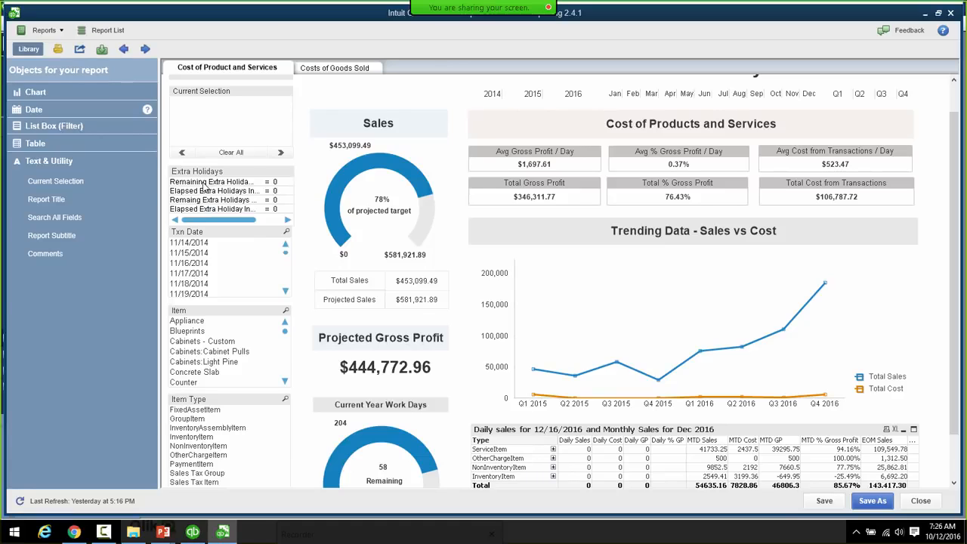
left_click(286, 234)
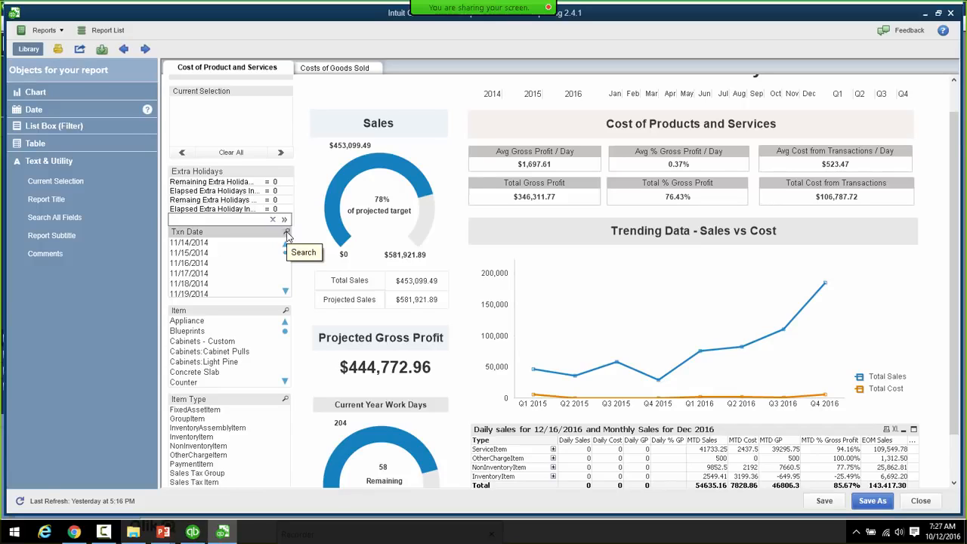
type("1/")
key("BackSpace")
type(">=1/1/2016")
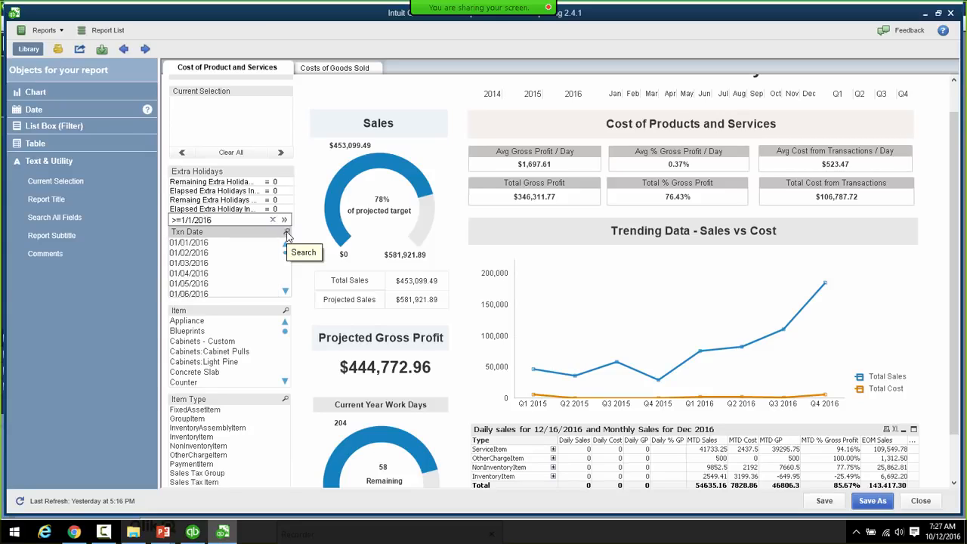
key("Return")
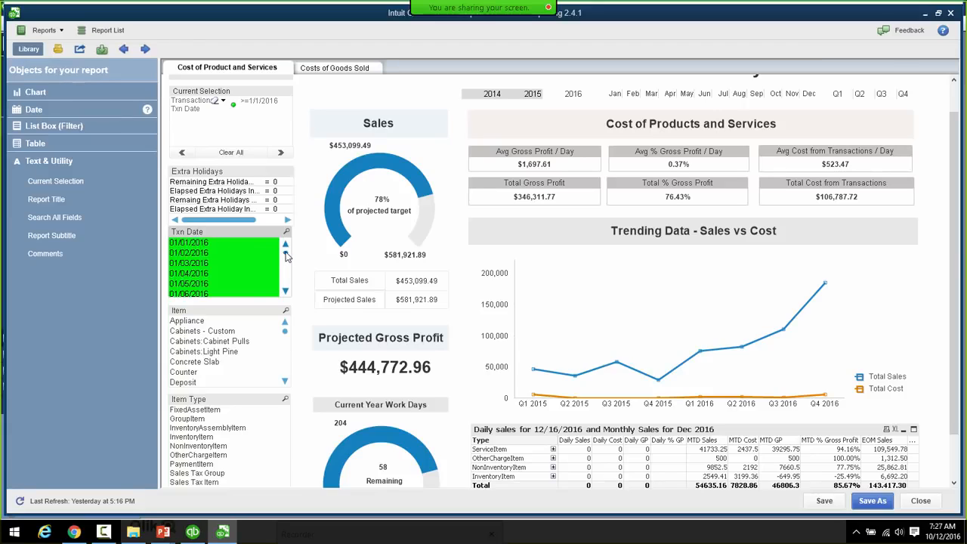
mouse_move(285, 257)
left_mouse_down()
mouse_move(287, 270)
mouse_move(287, 261)
left_mouse_up()
left_click(232, 152)
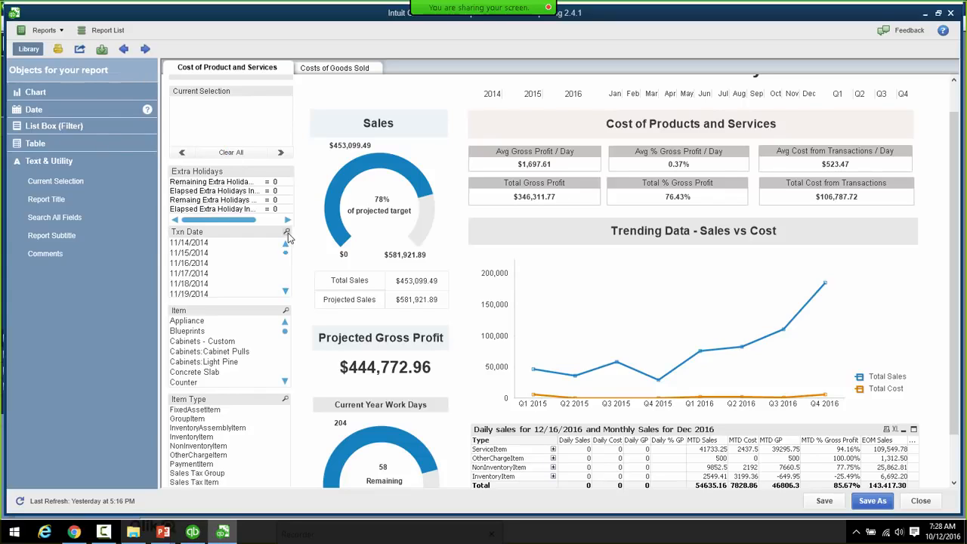
- Search the Item list for 'sub' and select all Subs: items, giving $83,864.35 sales
left_click(287, 232)
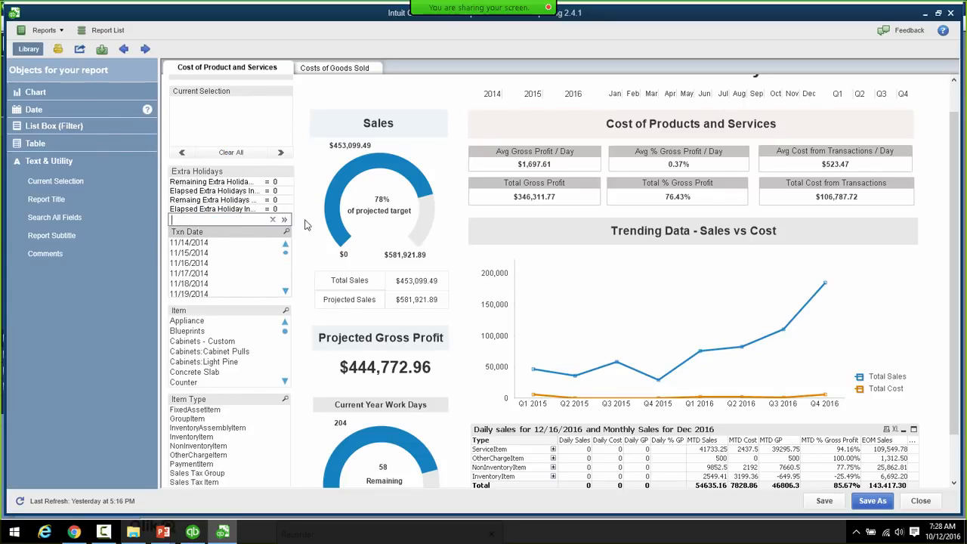
left_click(306, 225)
left_click(286, 310)
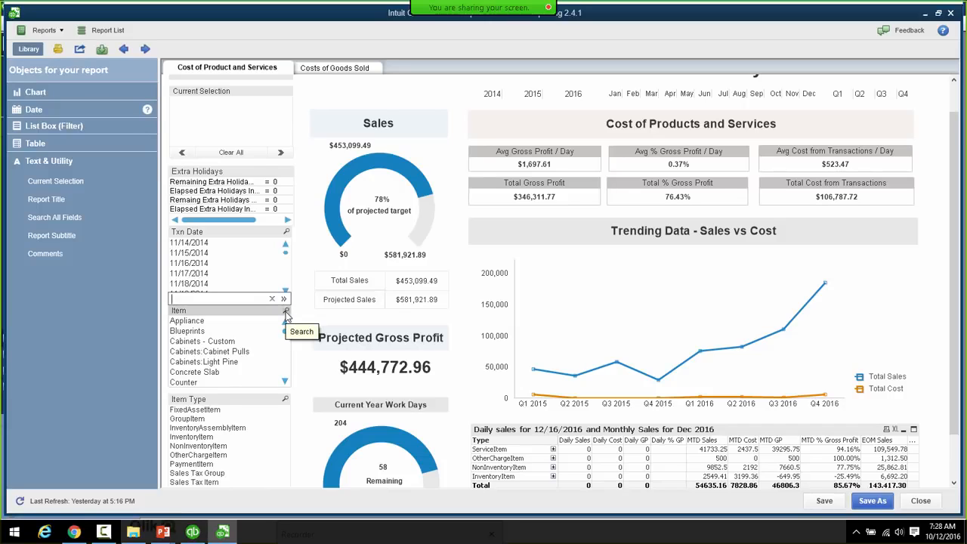
type("sub*")
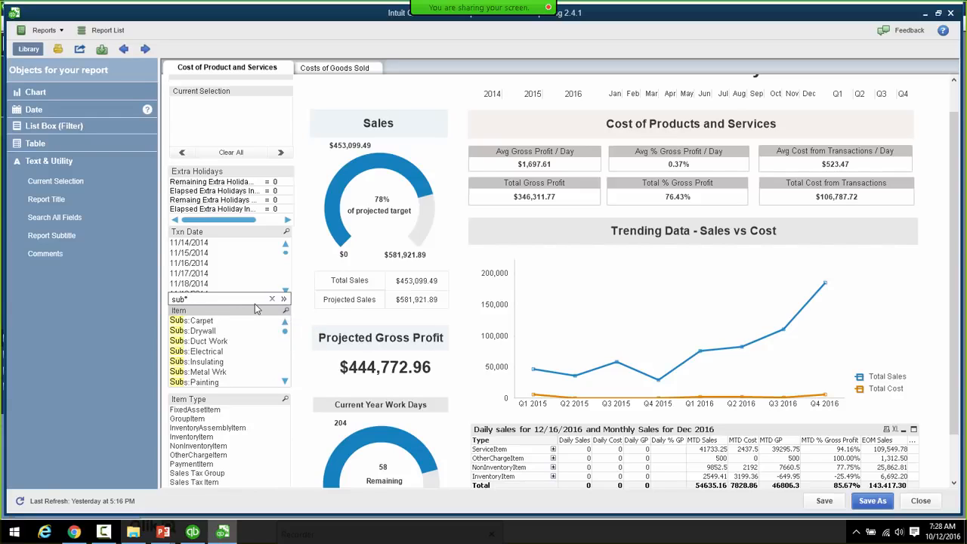
key("Return")
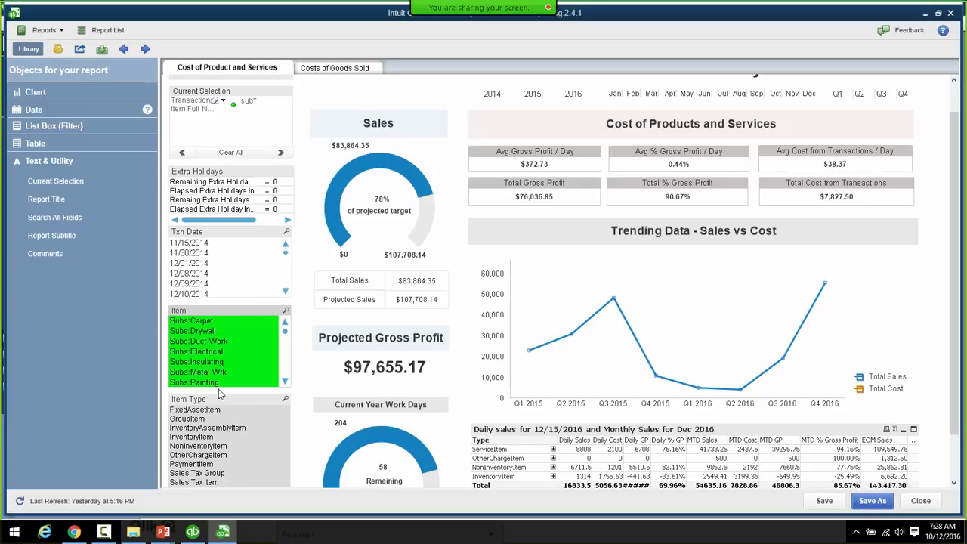
- Swap to the excluded items with Select Excluded, then Clear All to restore $453,099.49 total sales
right_click(216, 315)
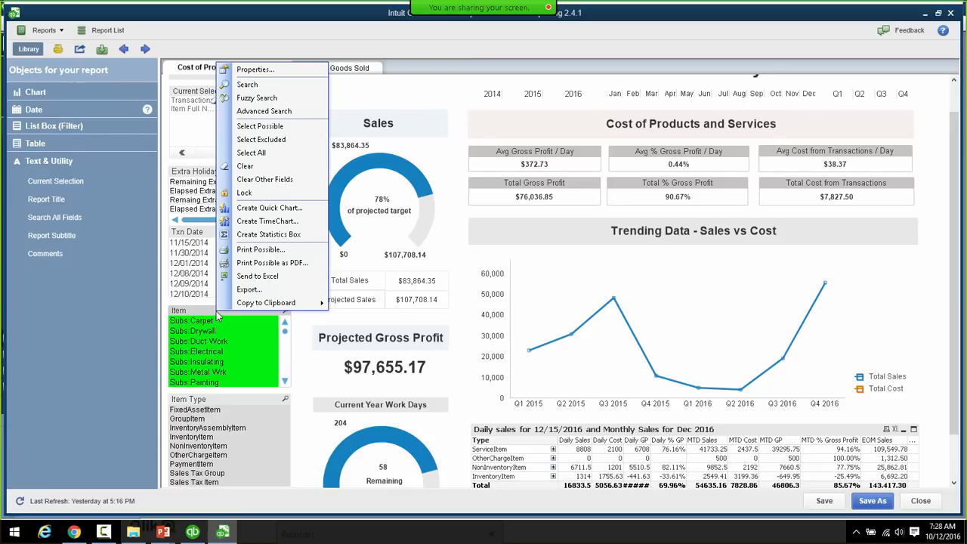
left_click(255, 144)
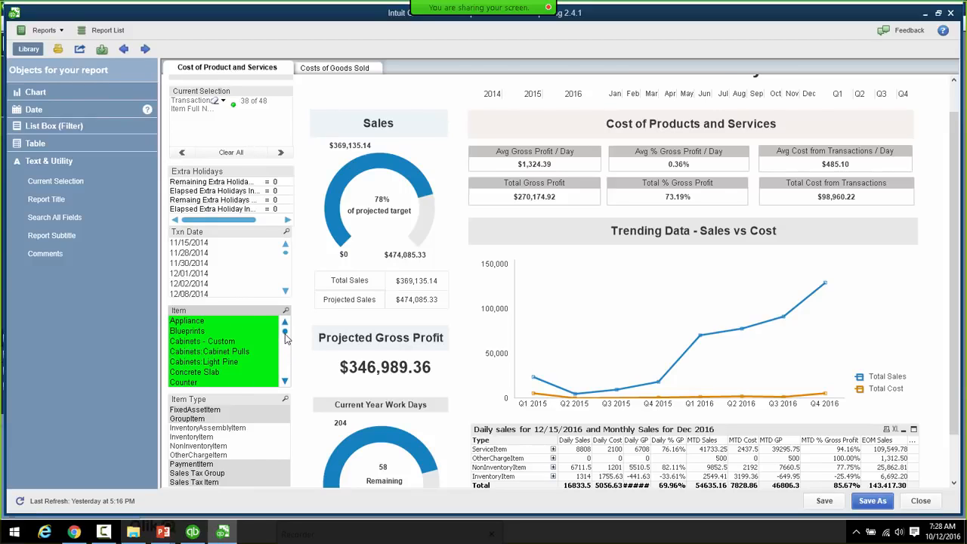
left_click_drag(285, 337, 285, 371)
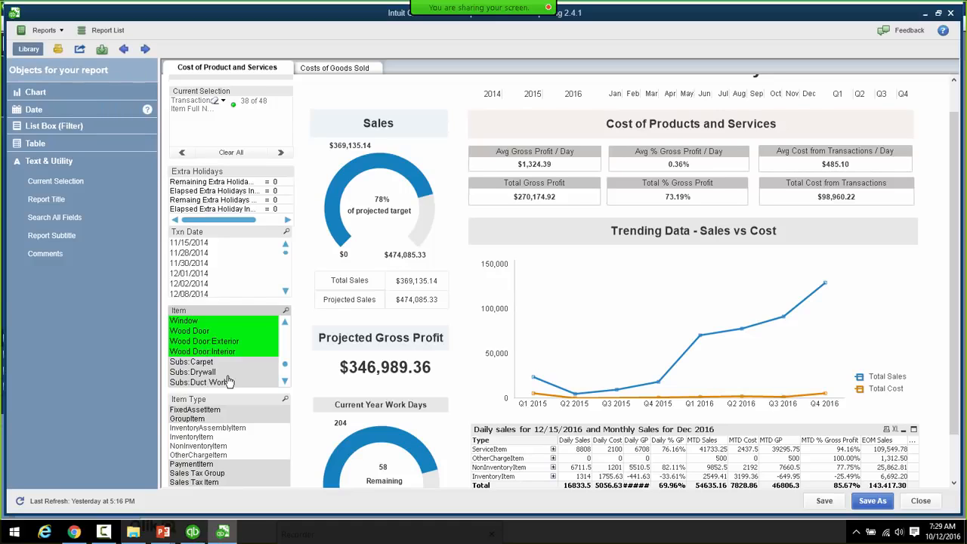
left_click(230, 152)
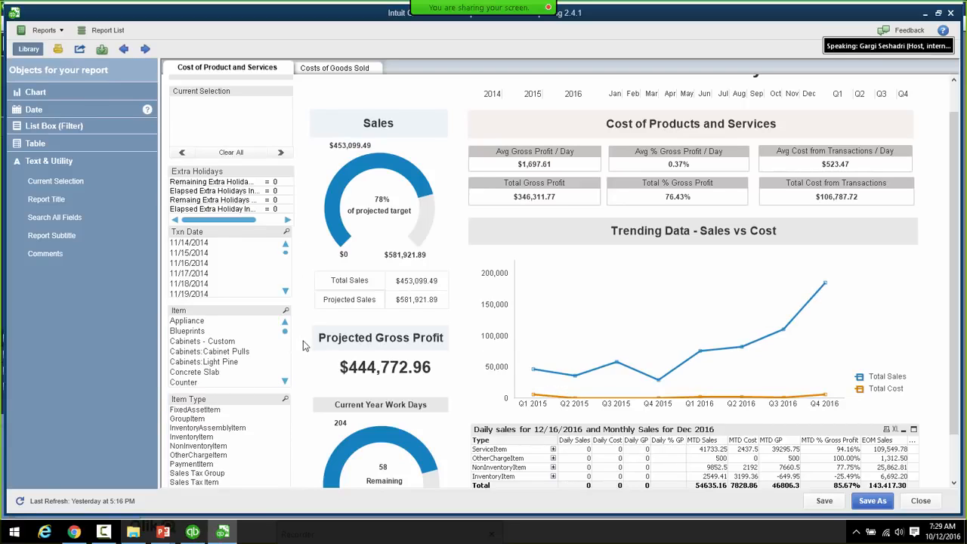
left_click(285, 401)
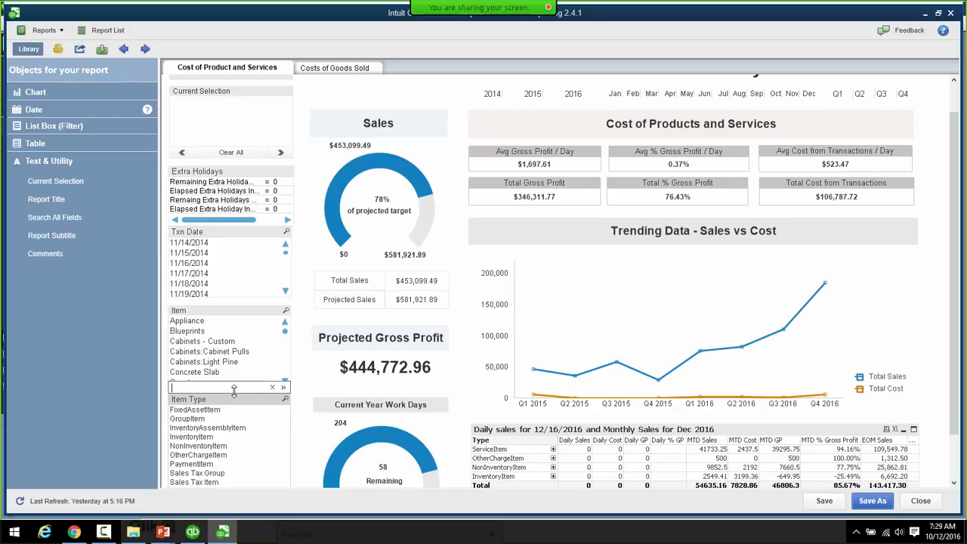
type("Payment")
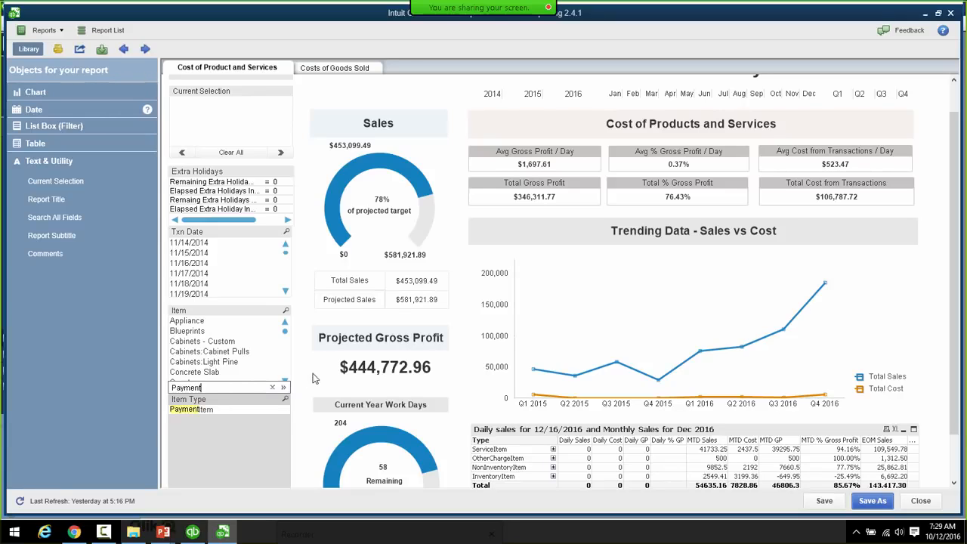
left_click(284, 388)
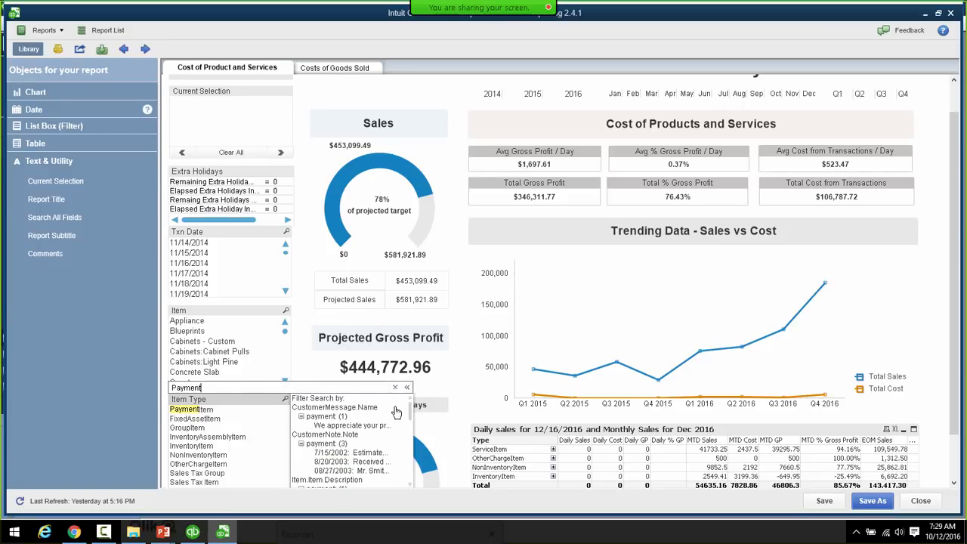
scroll(959, 376, "down", 1)
scroll(959, 377, "down", 1)
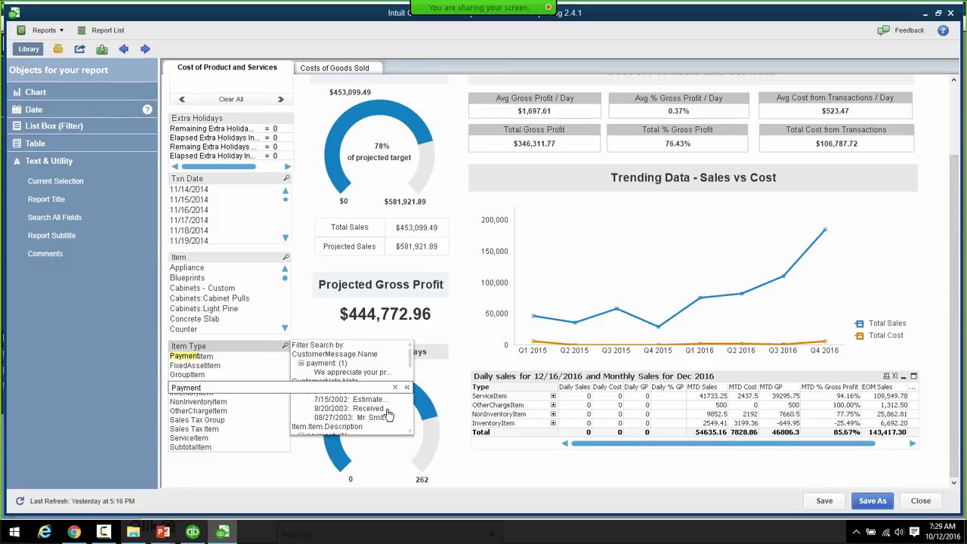
left_click_drag(412, 358, 411, 368)
left_click(337, 418)
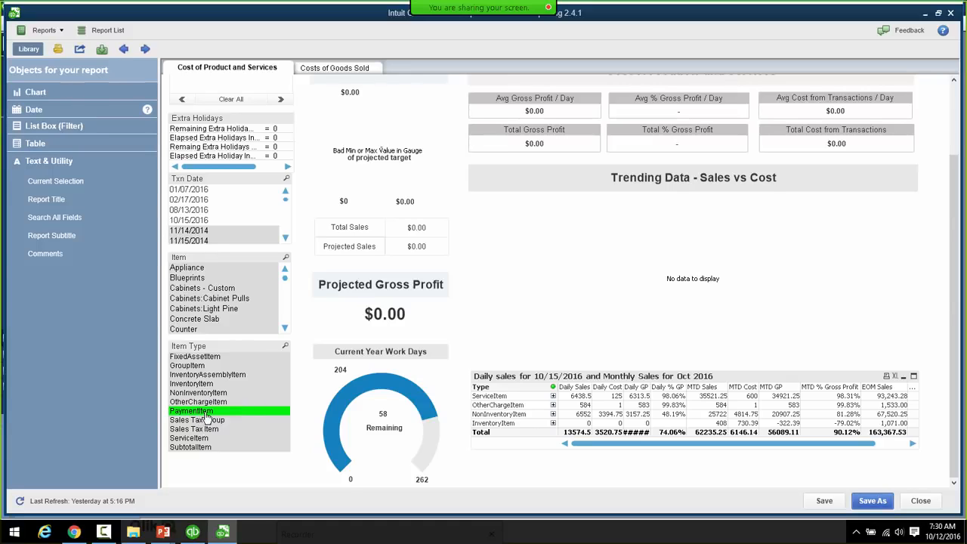
left_click(226, 100)
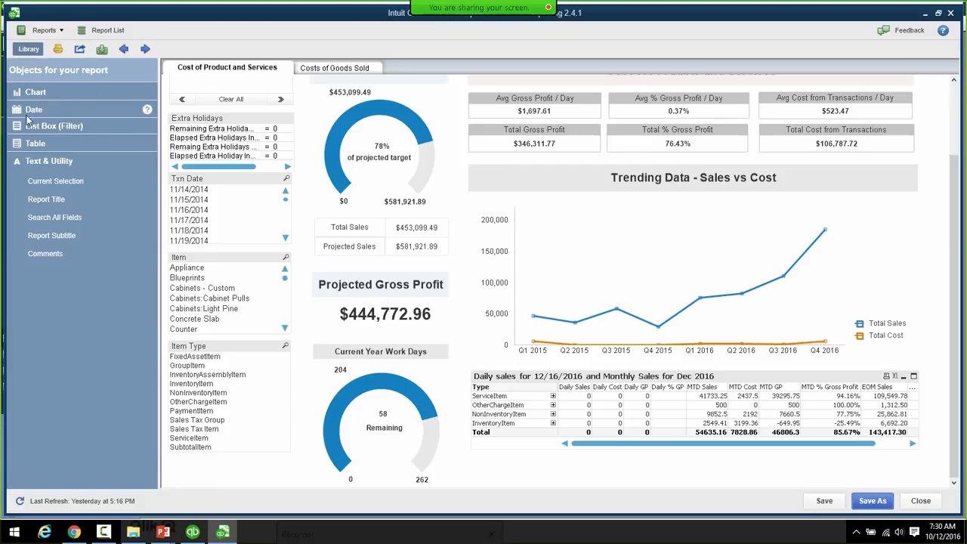
left_click(33, 93)
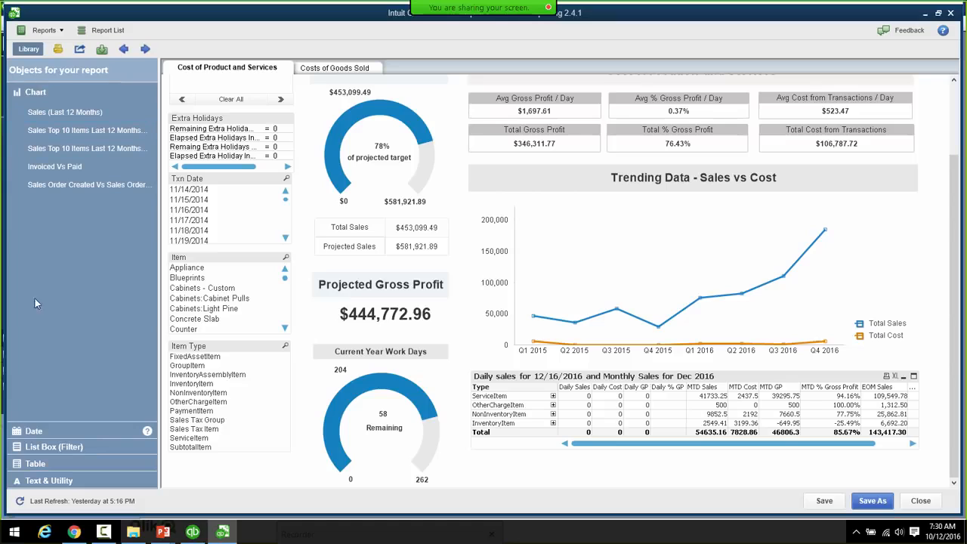
left_click(38, 448)
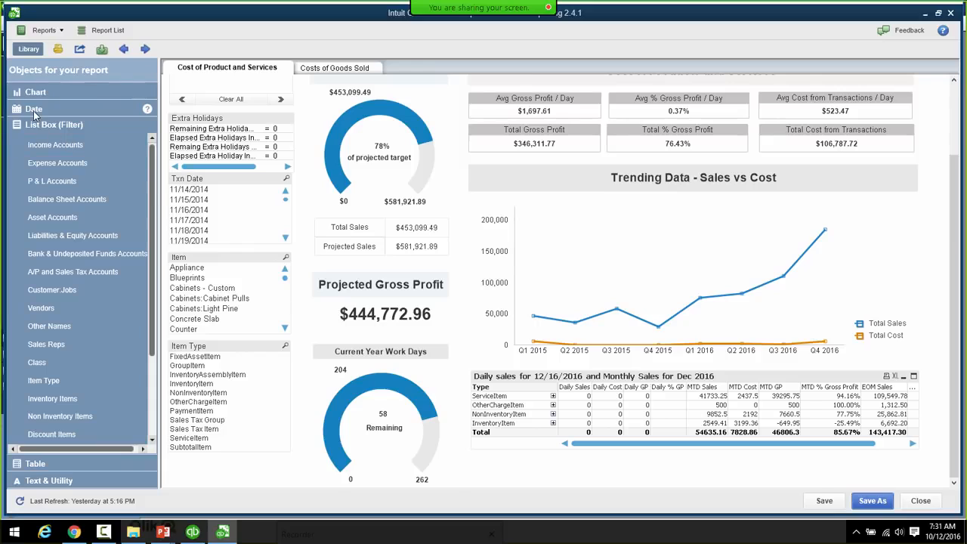
left_click(38, 462)
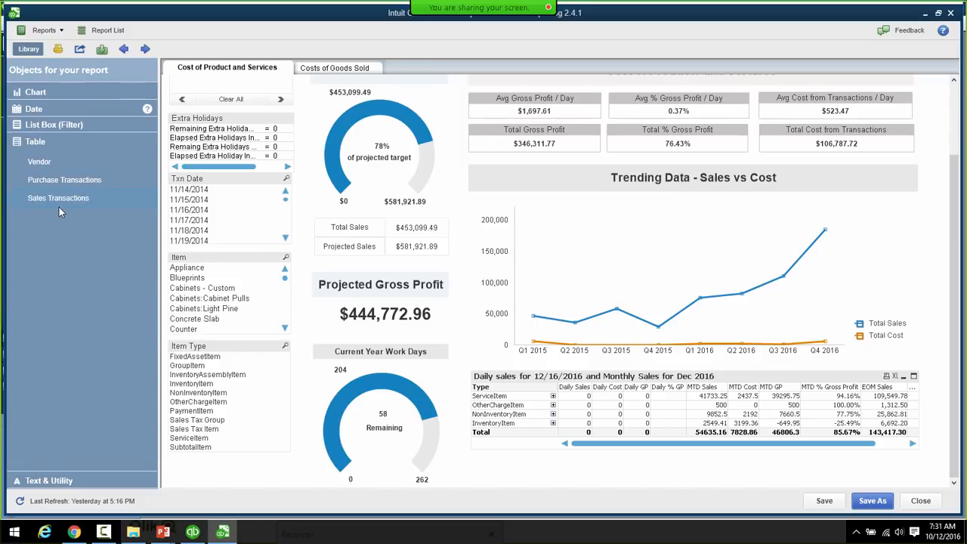
left_click(61, 482)
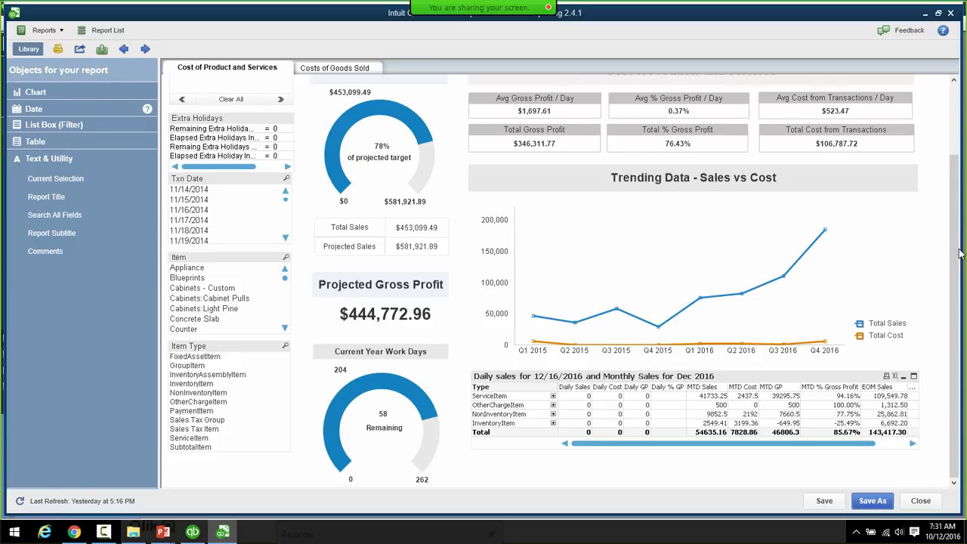
left_click_drag(953, 201, 949, 132)
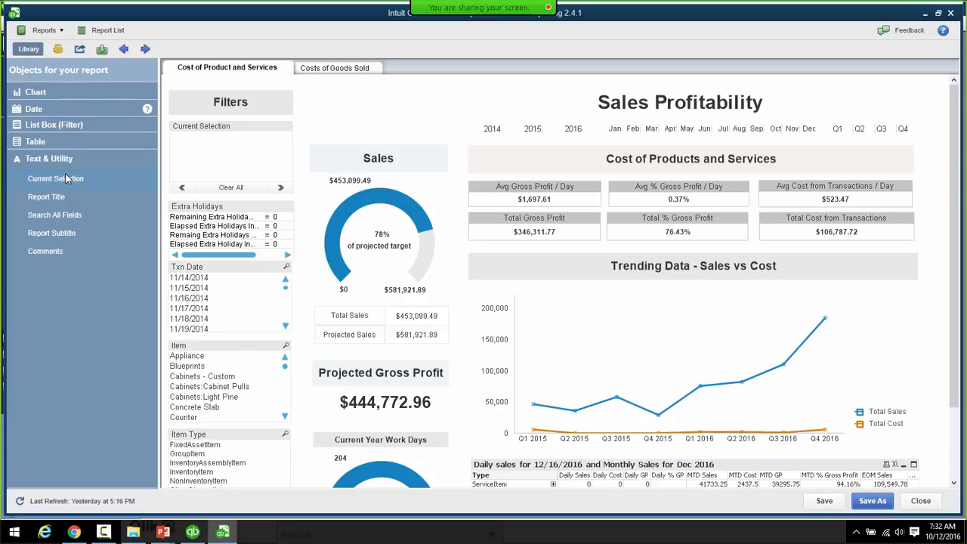
left_click(188, 357)
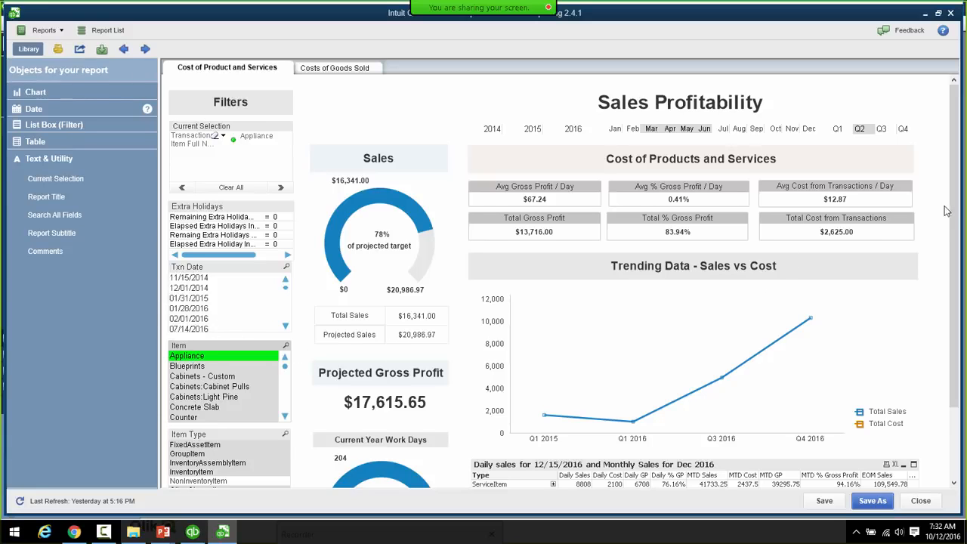
left_click_drag(953, 213, 955, 260)
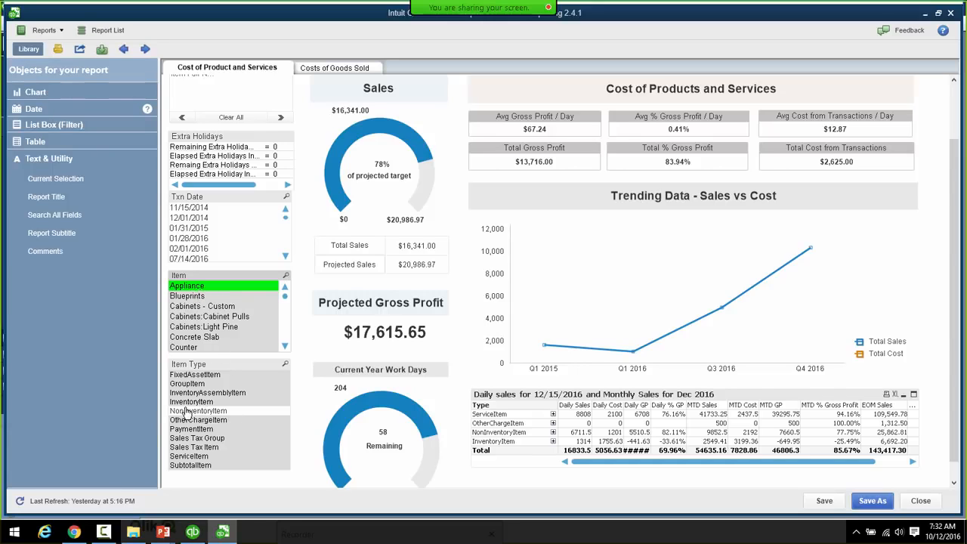
left_click(189, 347)
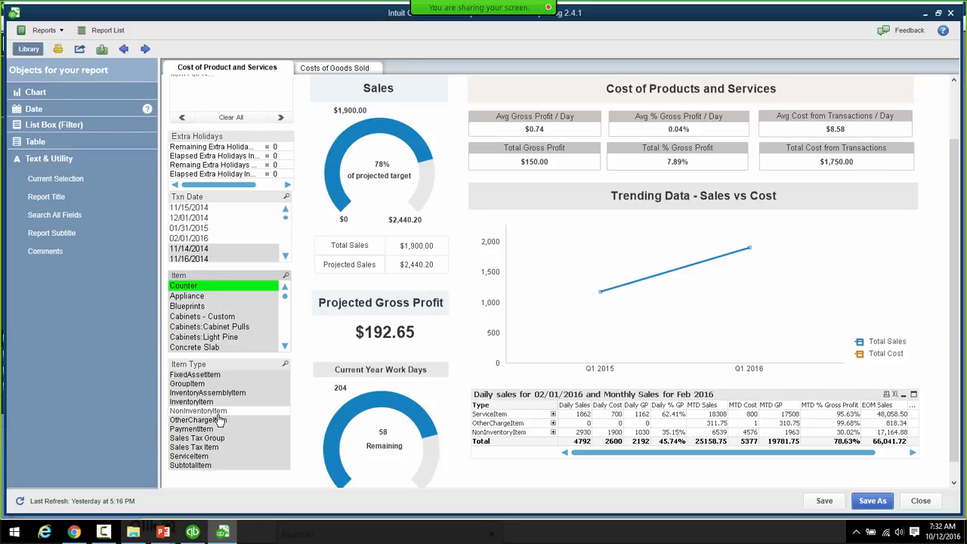
left_click(230, 118)
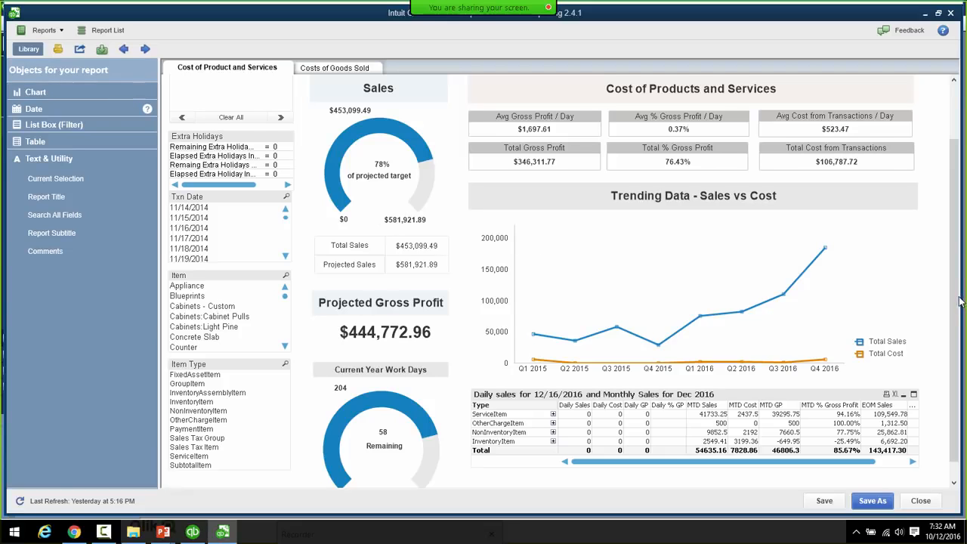
- Select Counter, then Ctrl-add Appliance and Cabinets - Custom in the Item list, totaling $30,425.00
left_click_drag(959, 301, 957, 263)
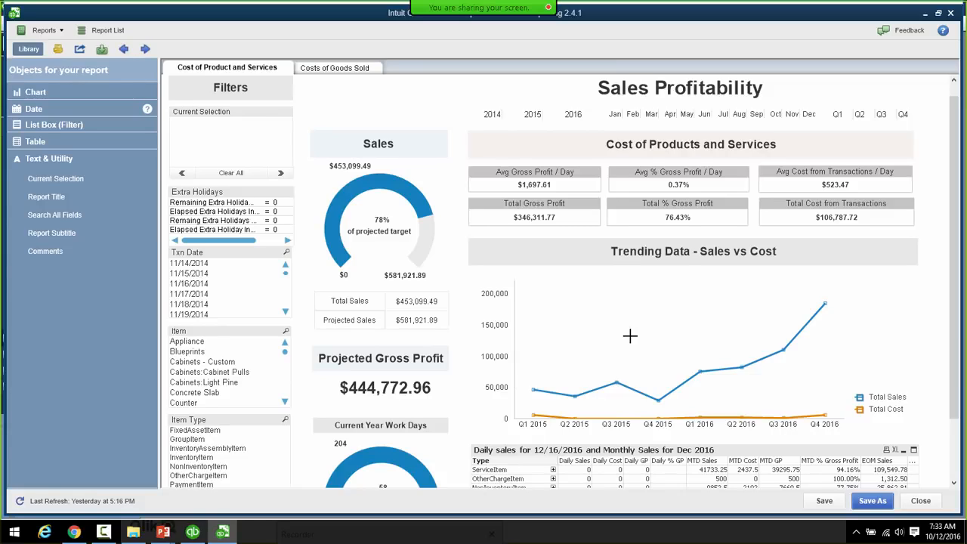
left_click(202, 346)
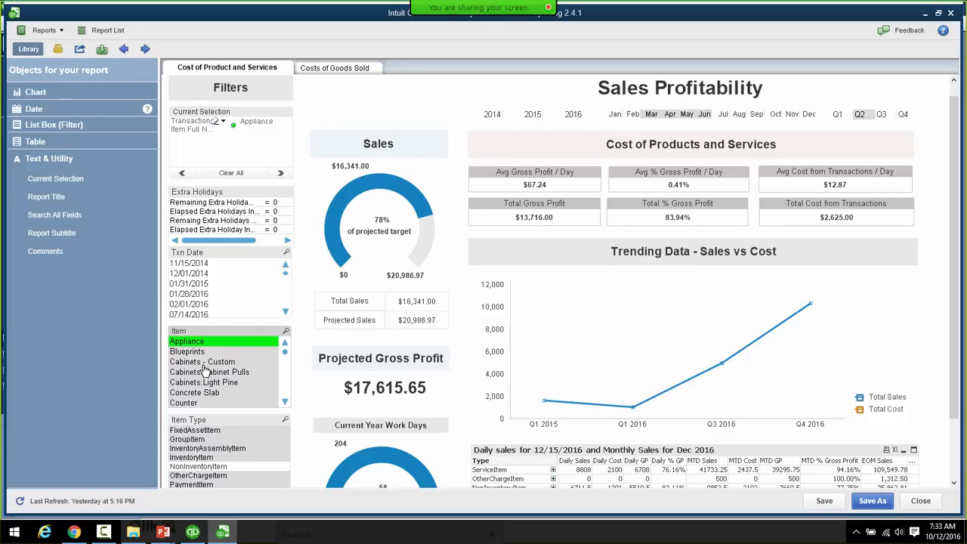
left_click(191, 405)
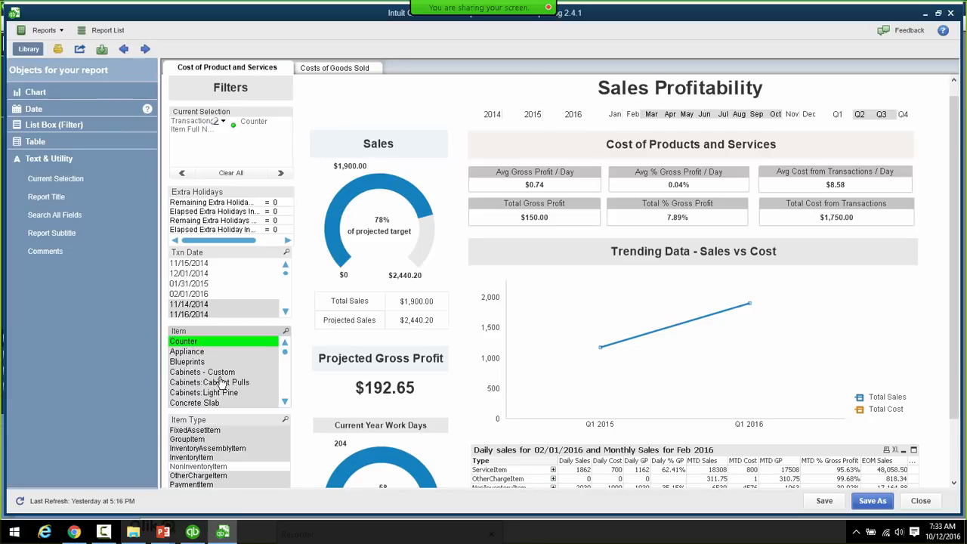
left_click(187, 353, "ctrl")
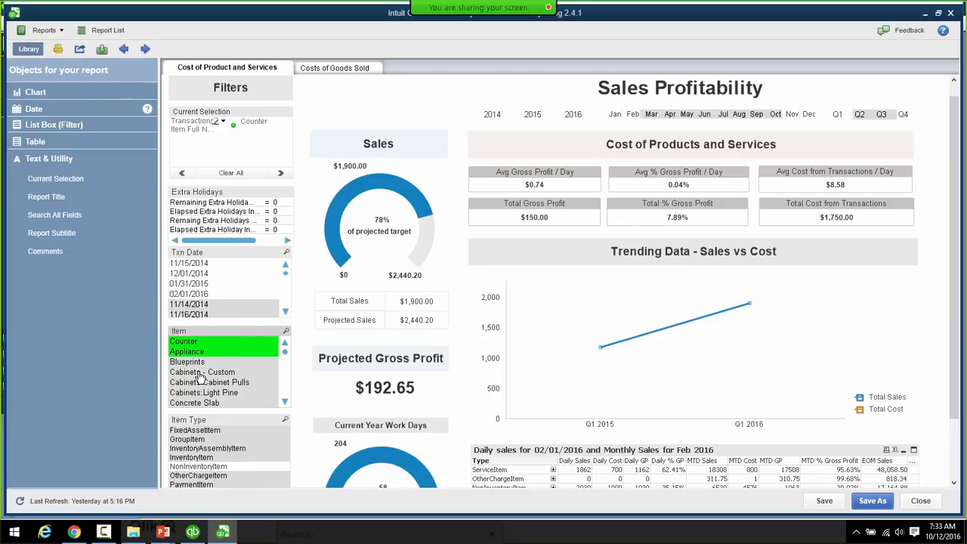
left_click(199, 372, "ctrl")
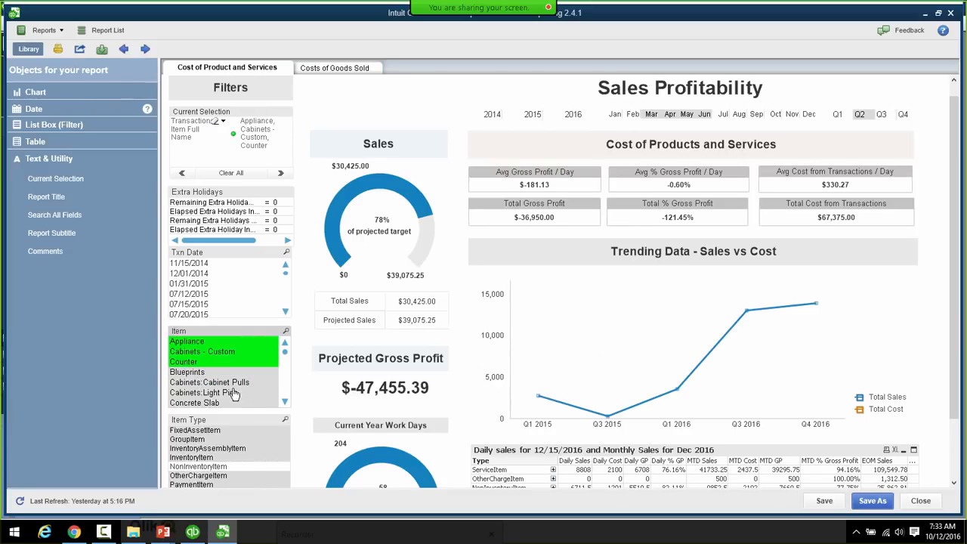
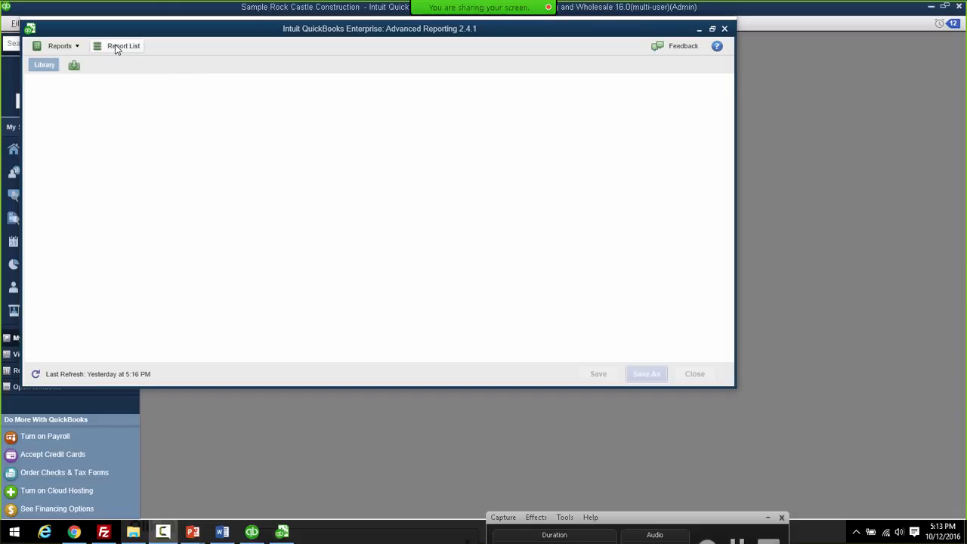
- Open a blank Start From Scratch report from the Report List
left_click(115, 47)
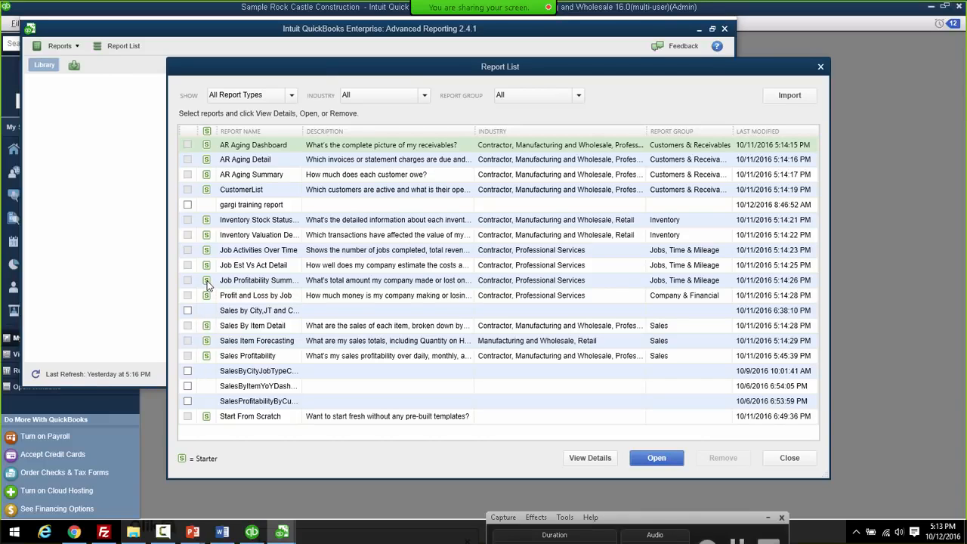
left_click(234, 420)
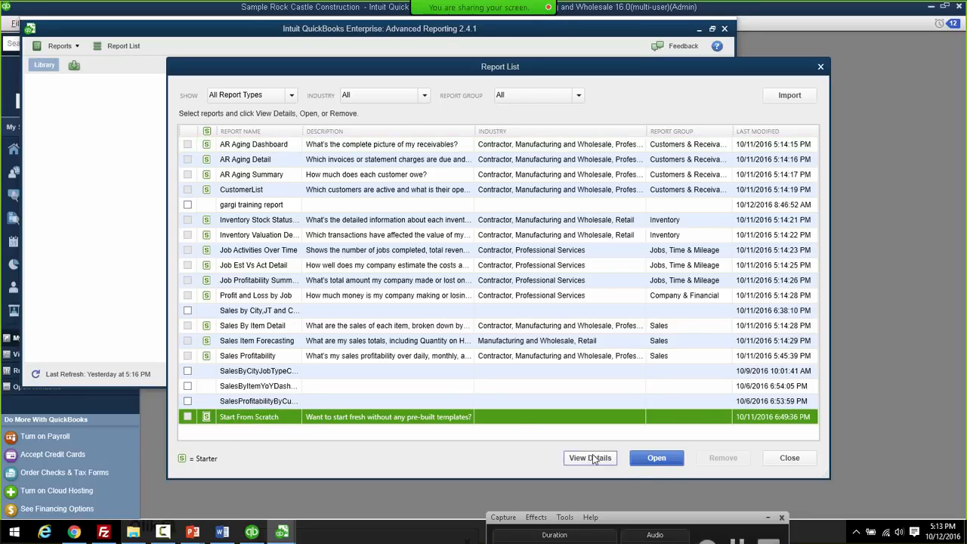
left_click(661, 458)
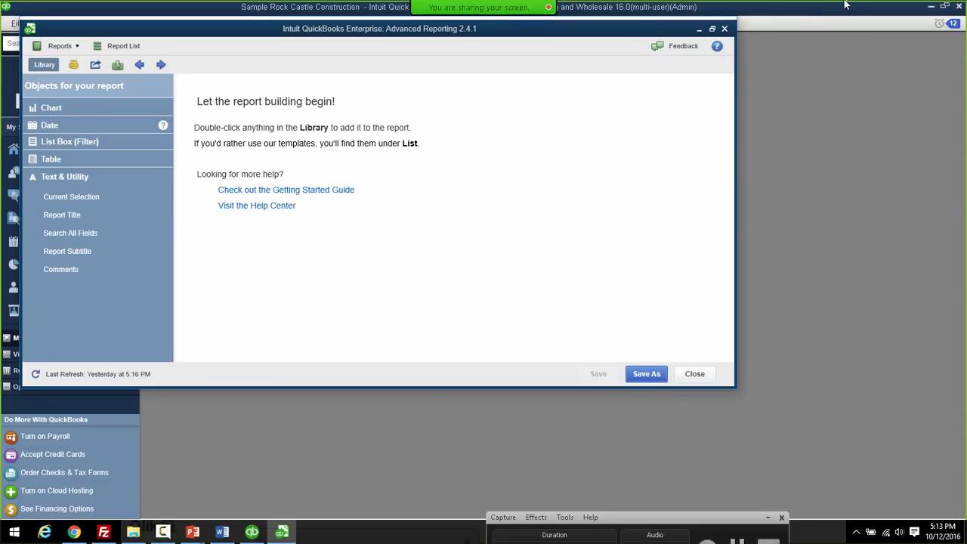
- Maximize the window and add Customer:Jobs and Class list boxes, with Class below Customer:Jobs
left_click(711, 29)
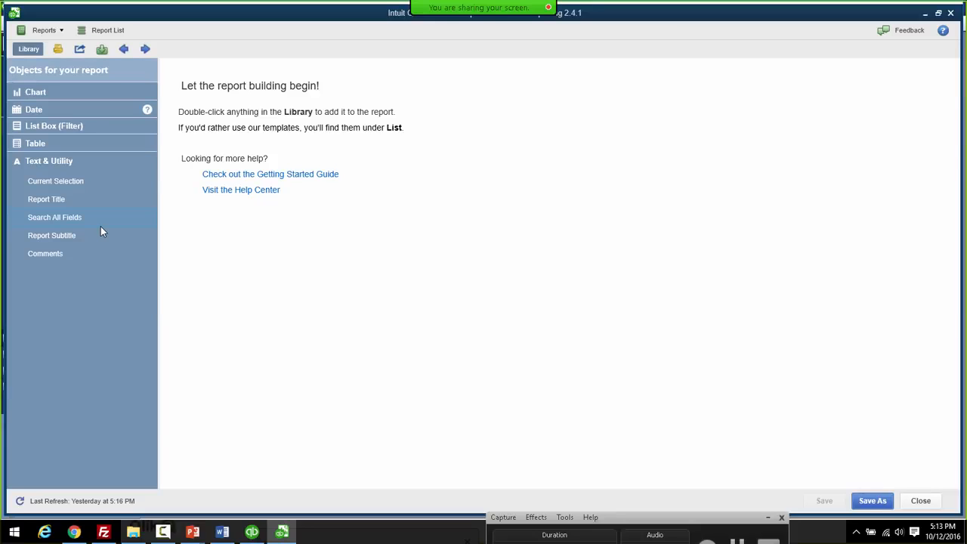
left_click(42, 126)
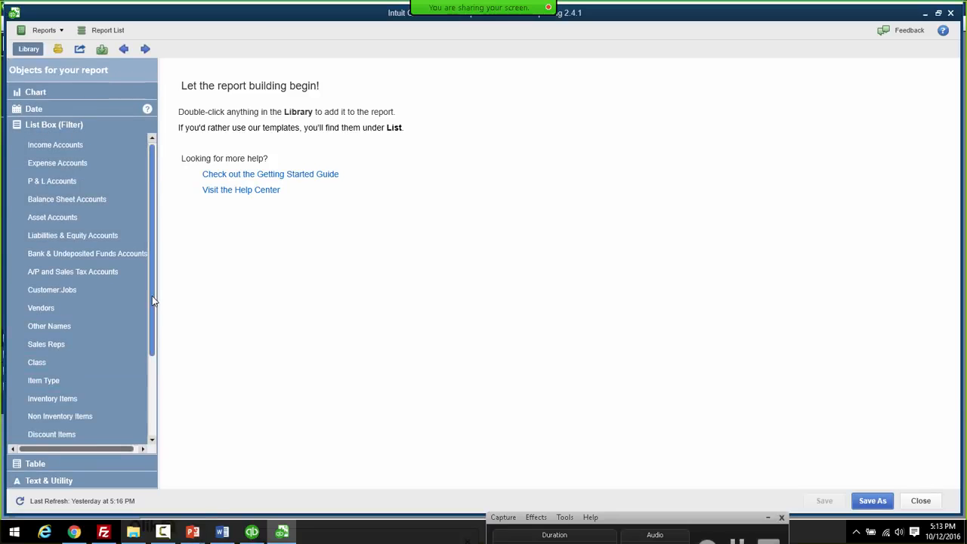
double_click(41, 292)
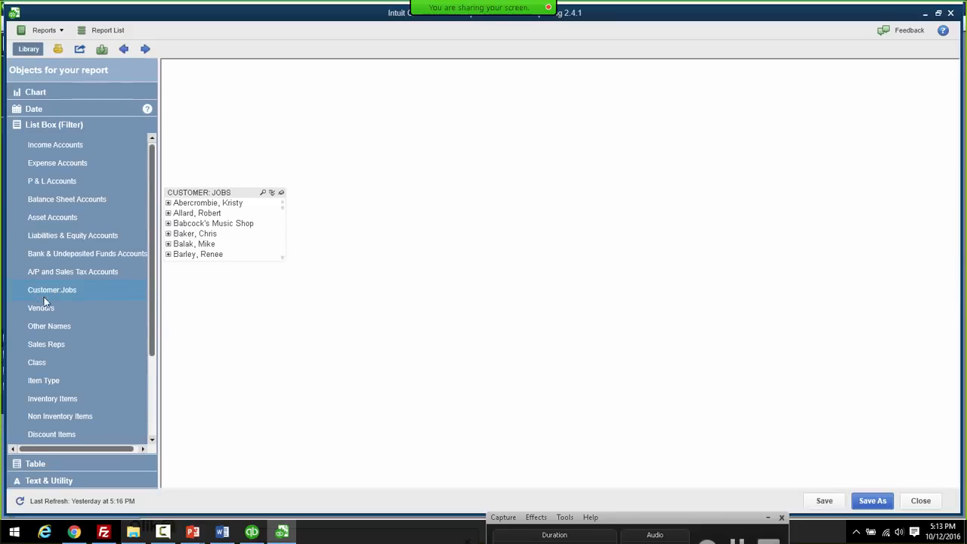
double_click(39, 363)
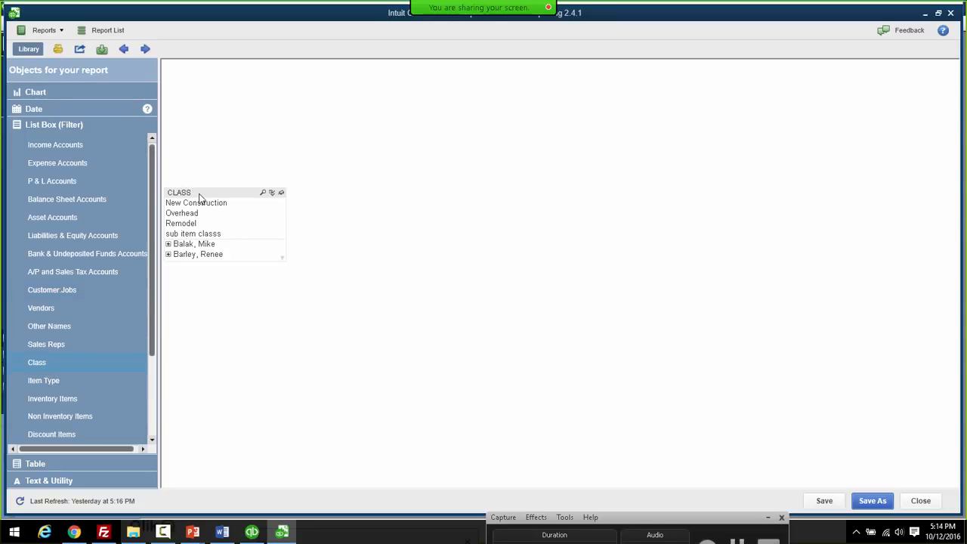
left_click_drag(201, 198, 214, 276)
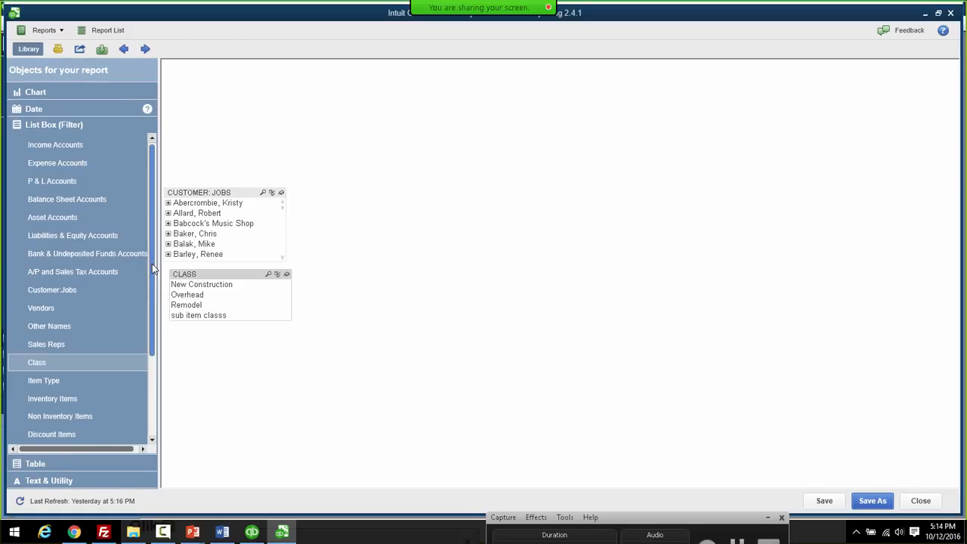
- Add Item Types and Items list boxes beneath Class, aligning all four boxes in one column
left_click(42, 379)
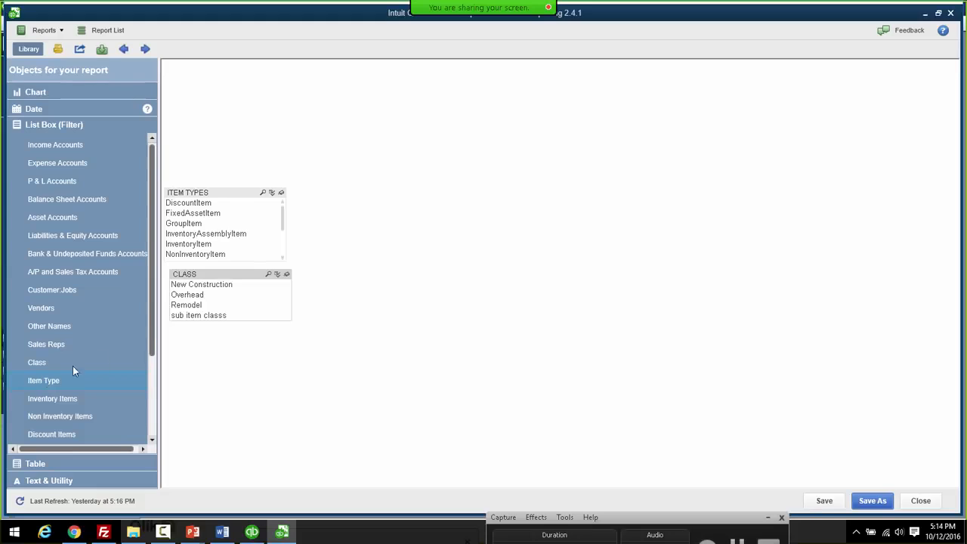
left_click_drag(242, 191, 250, 331)
left_click_drag(239, 194, 251, 192)
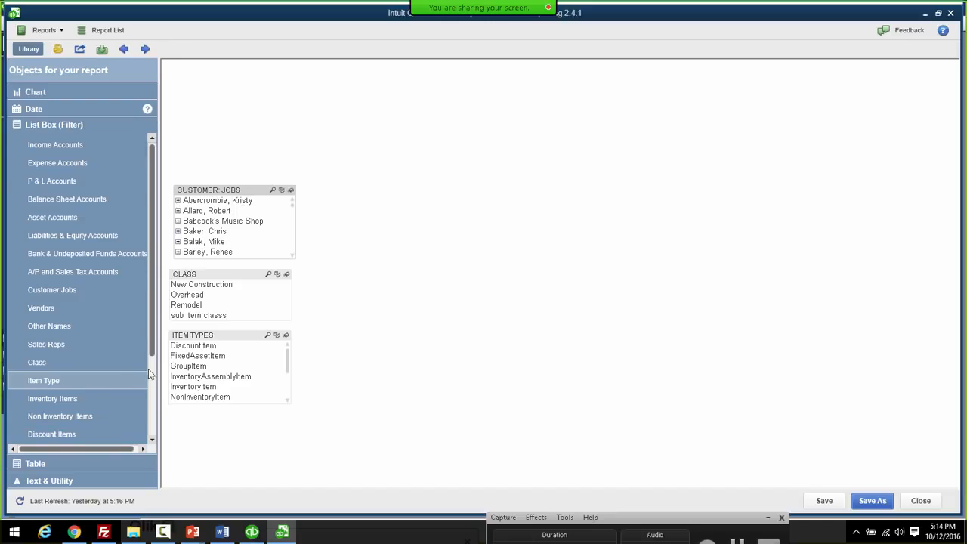
scroll(154, 391, "down", 3)
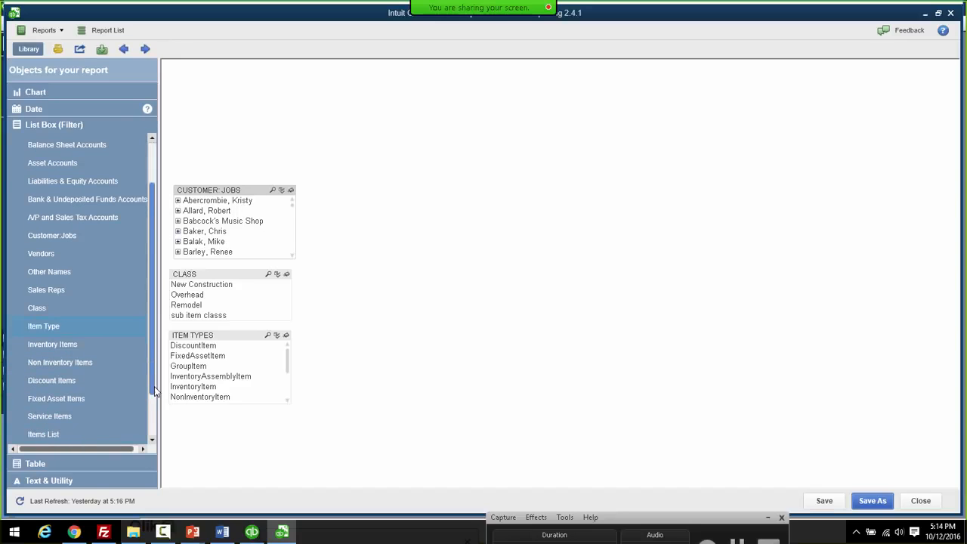
left_click(45, 436)
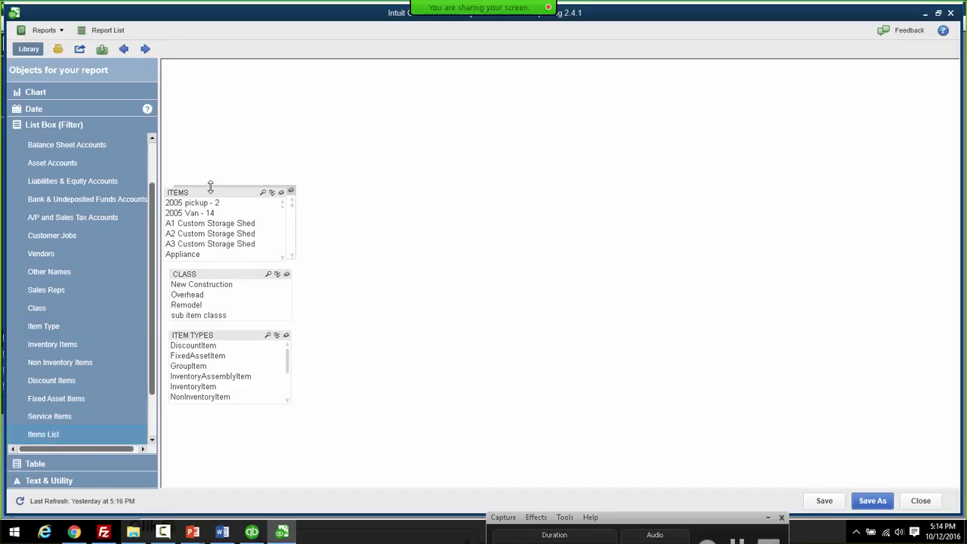
left_click_drag(212, 193, 219, 419)
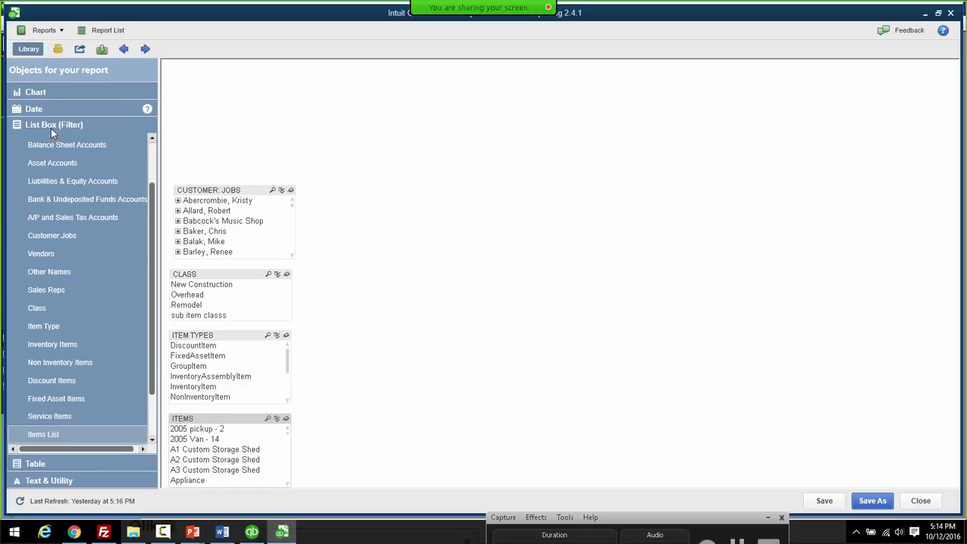
- Add a Current Selection box and arrange it and its Clear All bar at the top of the sheet
left_click(52, 482)
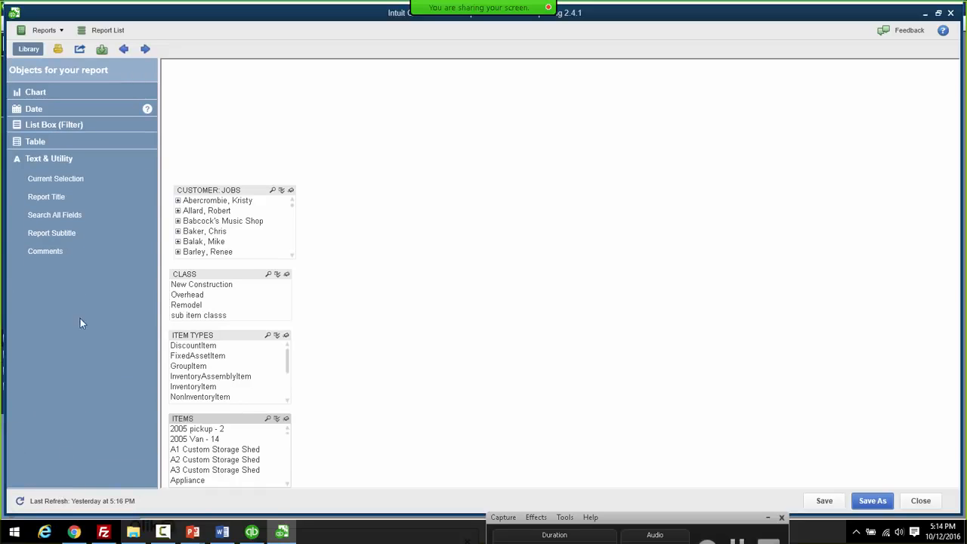
double_click(52, 179)
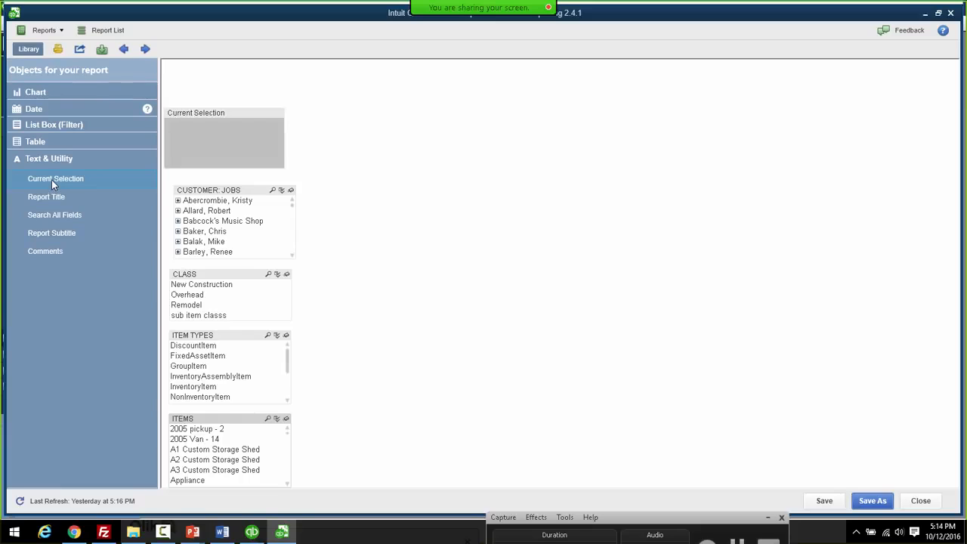
left_click(211, 112)
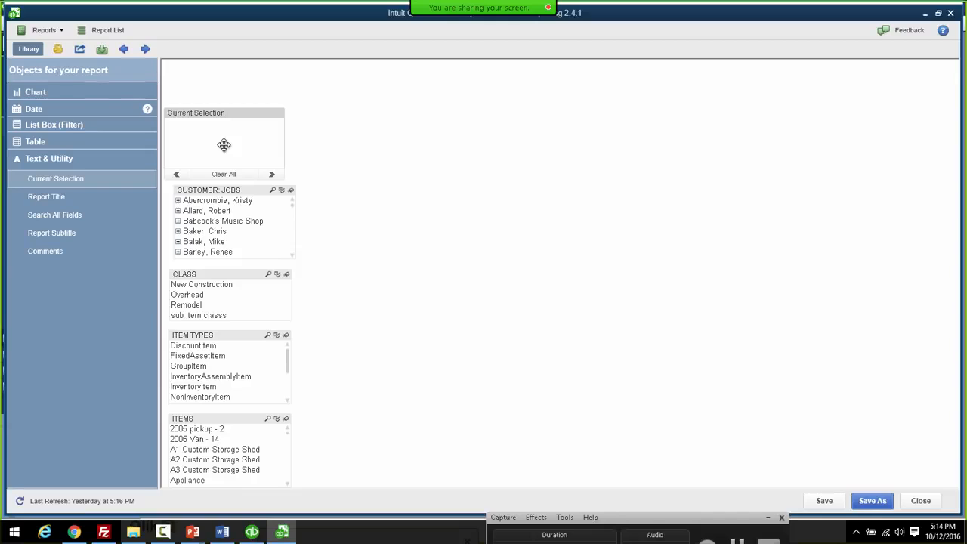
left_click_drag(223, 145, 235, 113)
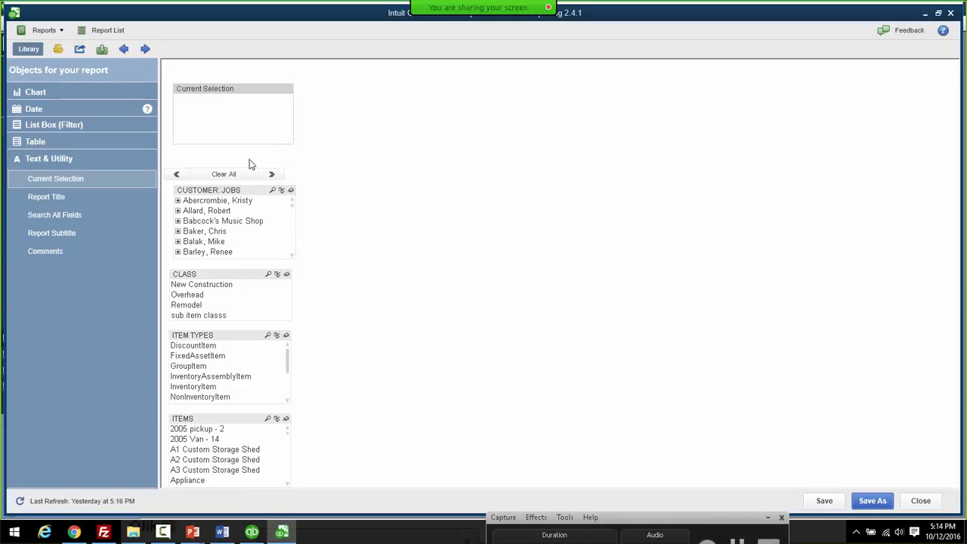
left_click_drag(238, 170, 278, 153)
left_click_drag(182, 175, 183, 153)
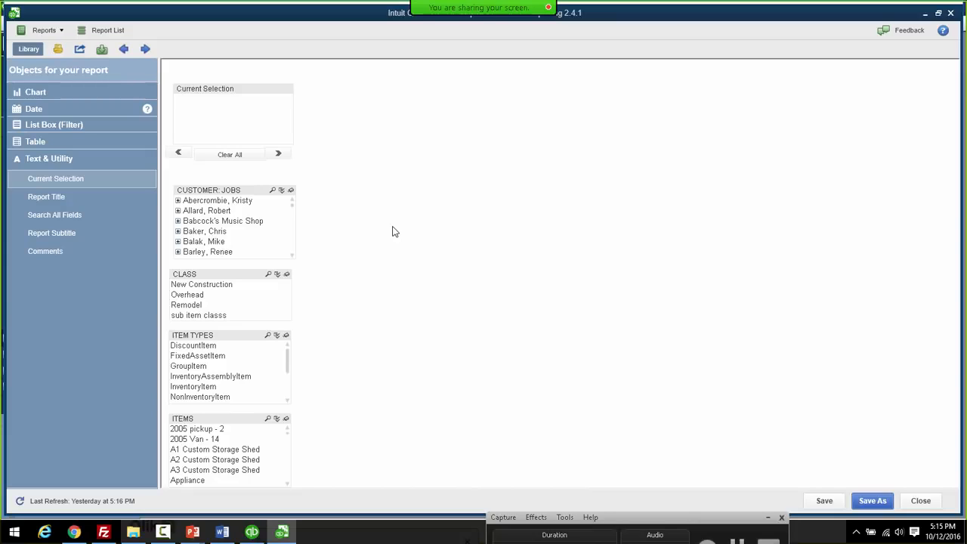
- Through the sheet's Select Fields, add ShippingMethod.Name and ShippingMethod.Time Created list boxes from the ShippingMethod table
right_click(457, 181)
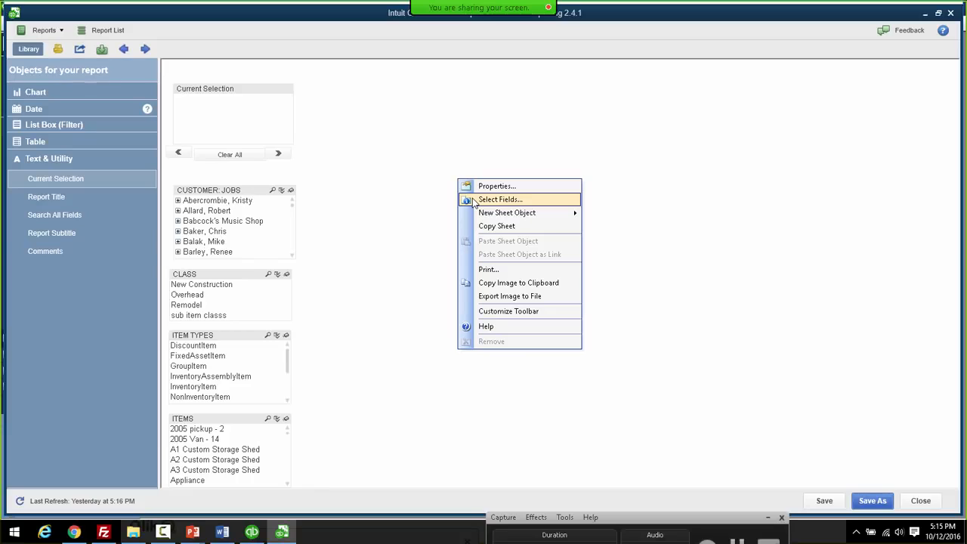
left_click(500, 199)
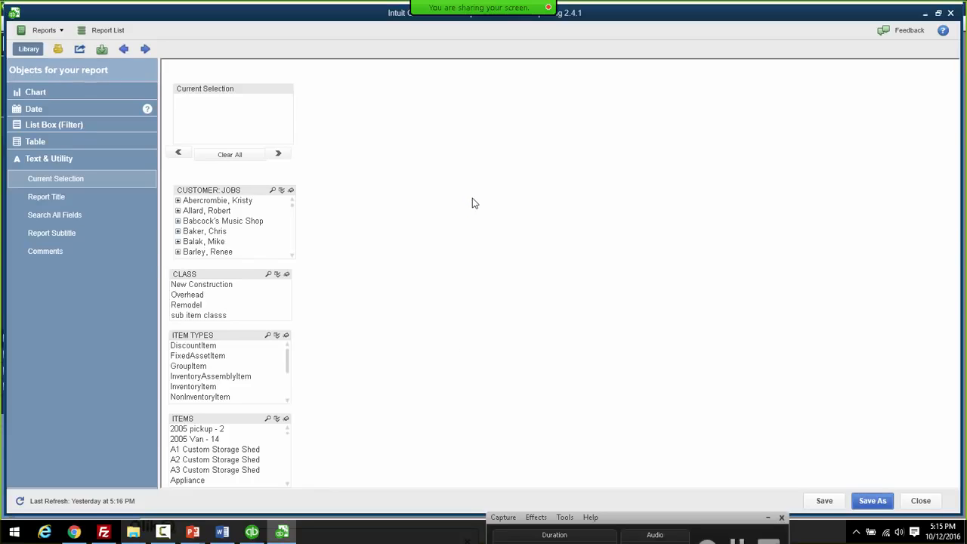
left_click_drag(463, 114, 522, 106)
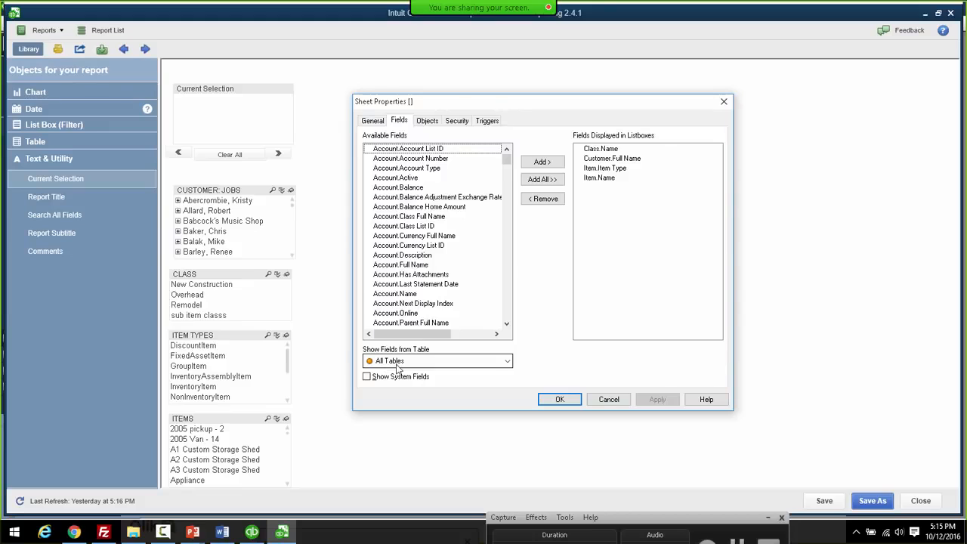
left_click(507, 362)
scroll(587, 168, "down", 1)
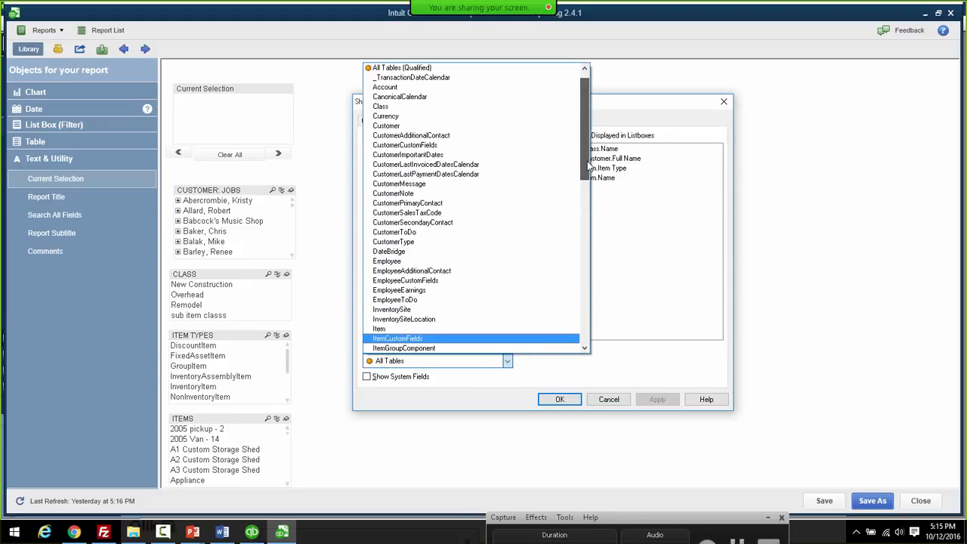
left_click_drag(587, 167, 593, 272)
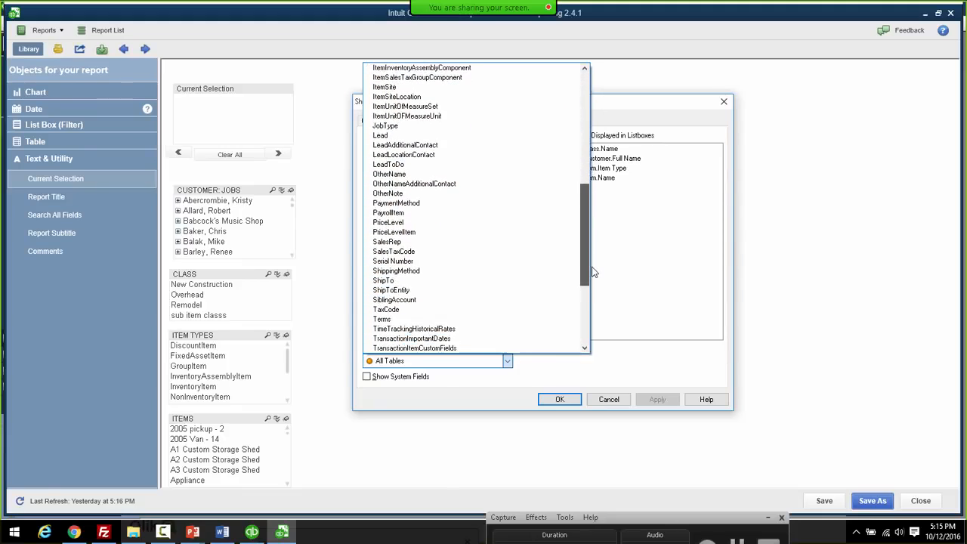
left_click(464, 271)
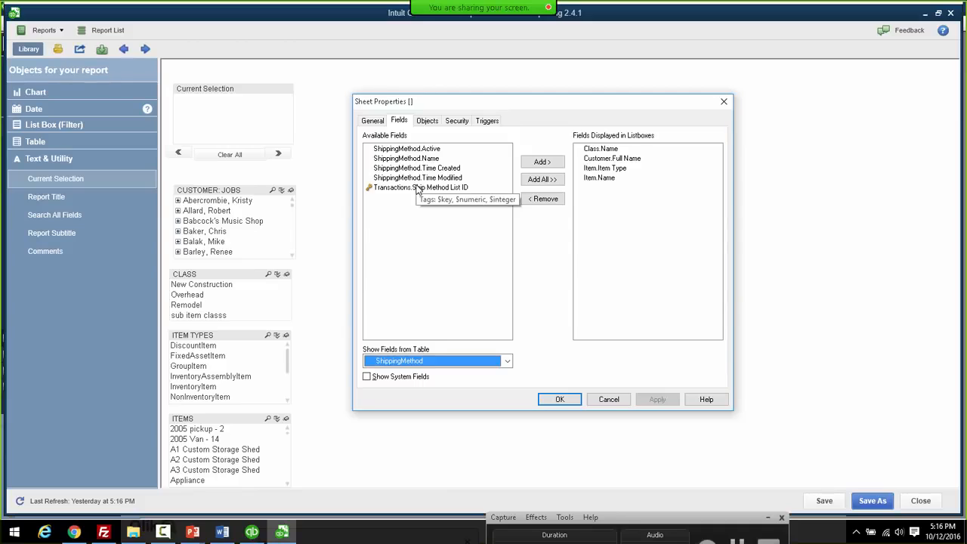
left_click(422, 158)
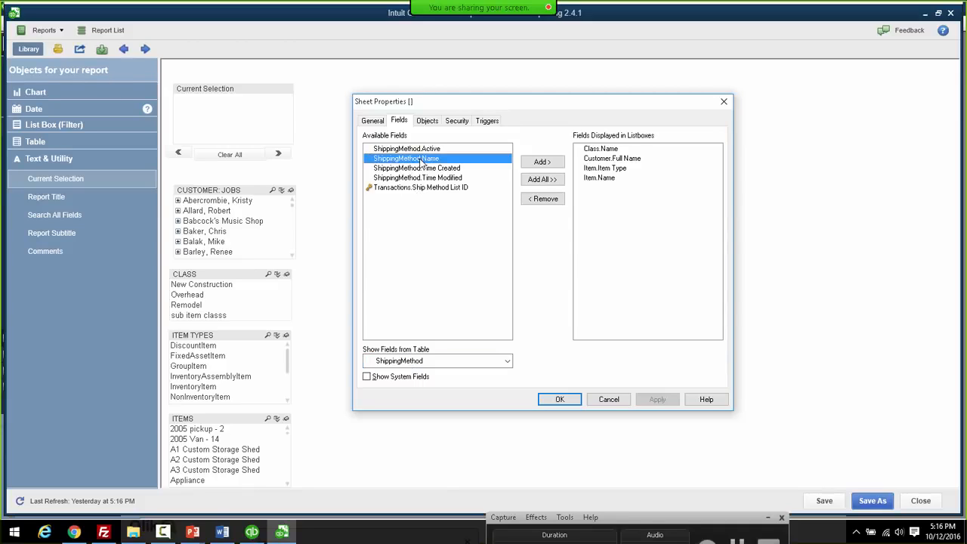
left_click(542, 162)
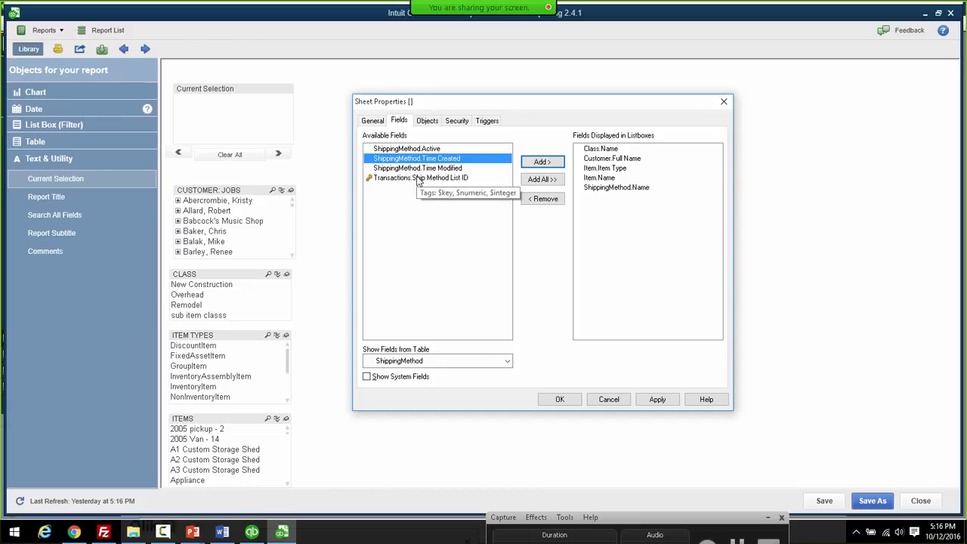
left_click(541, 161)
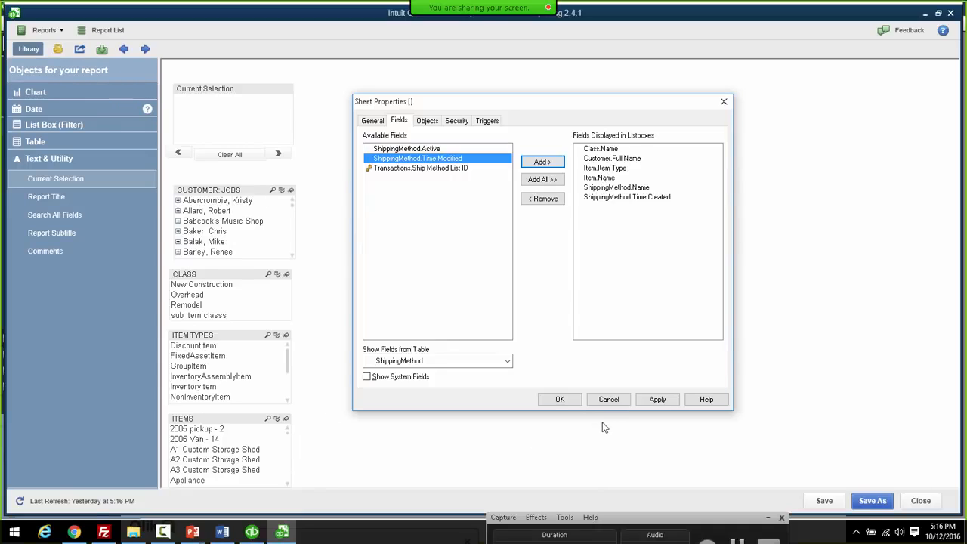
left_click(560, 399)
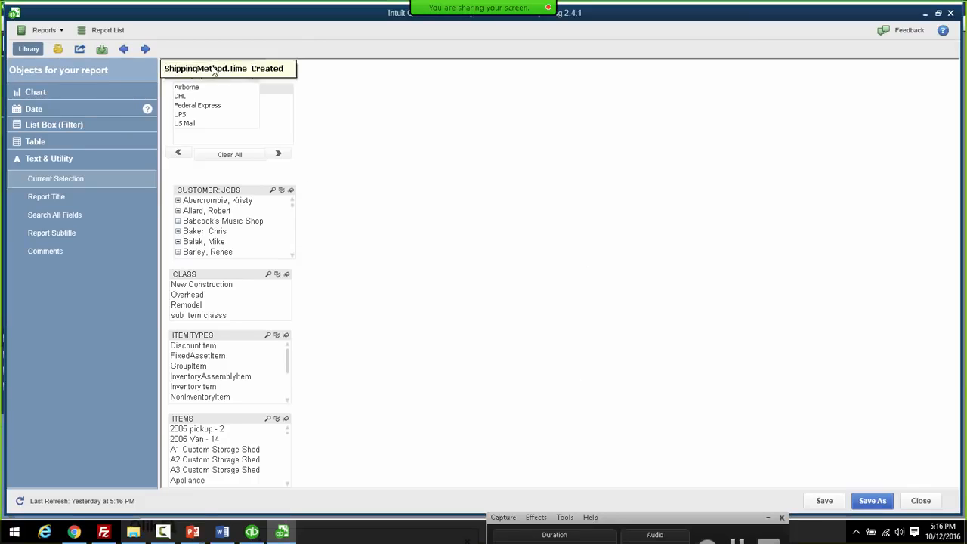
- Drag the ShippingMethod.Time Created and ShippingMethod.Name boxes to the sheet's top-right, clear of Current Selection
left_click_drag(213, 70, 882, 102)
left_click_drag(231, 79, 889, 151)
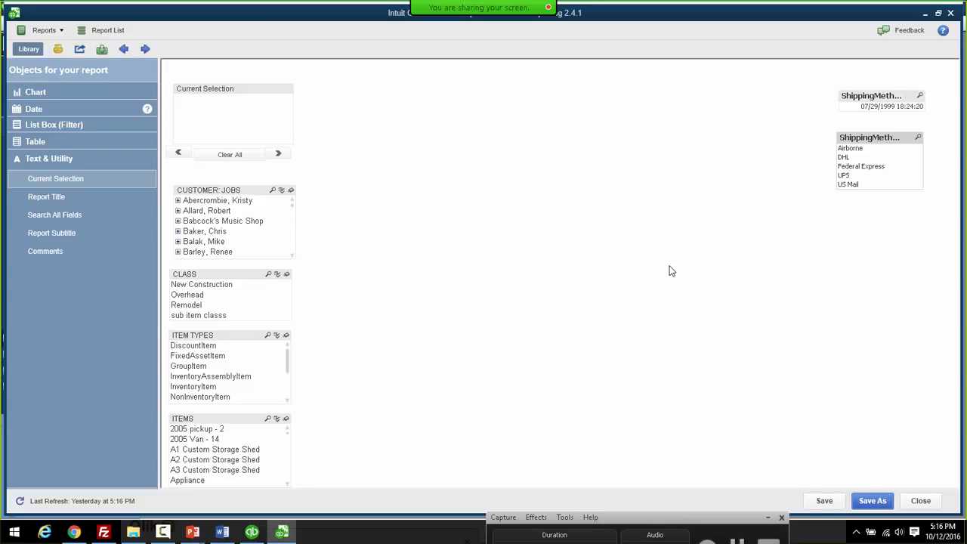
- Create a new Table Box from the sheet's New Sheet Object menu to bring up its field setup
right_click(412, 198)
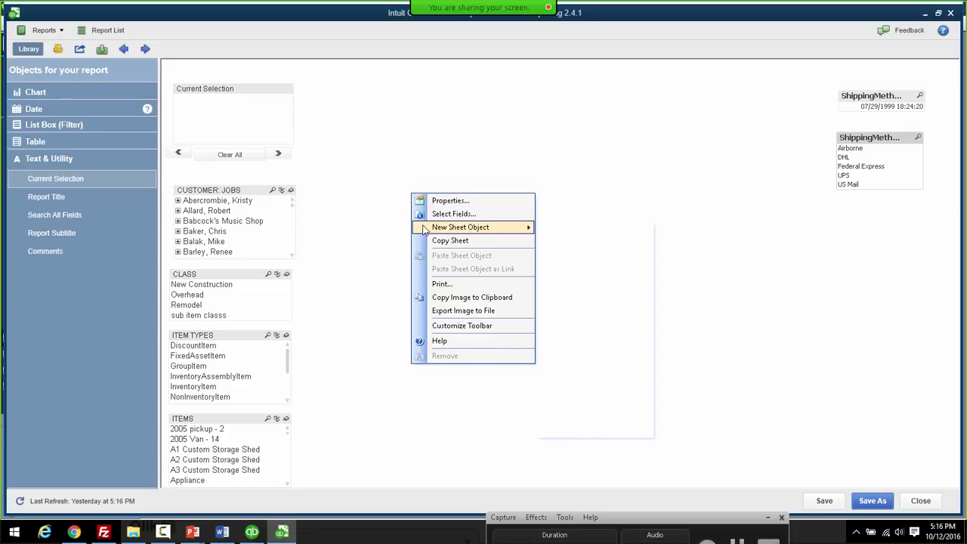
mouse_move(423, 230)
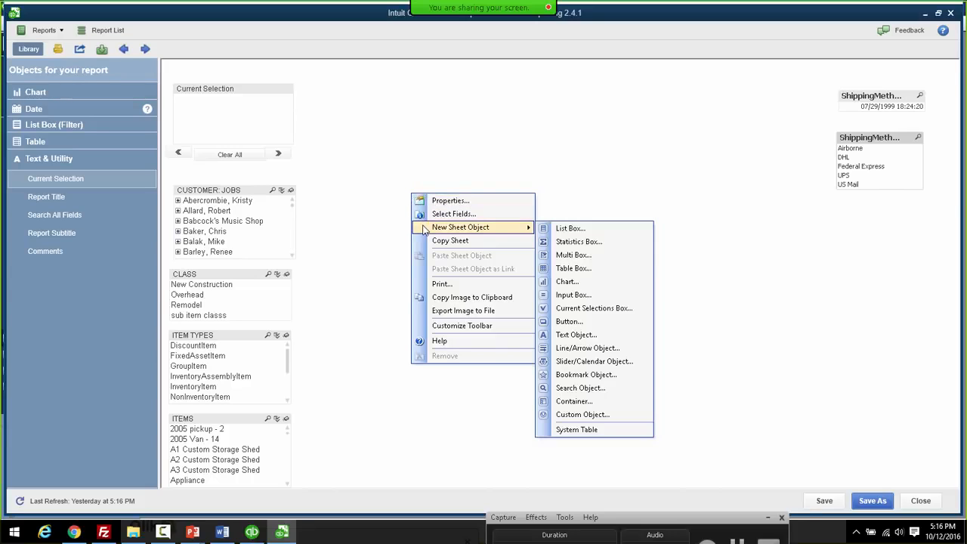
left_click(573, 269)
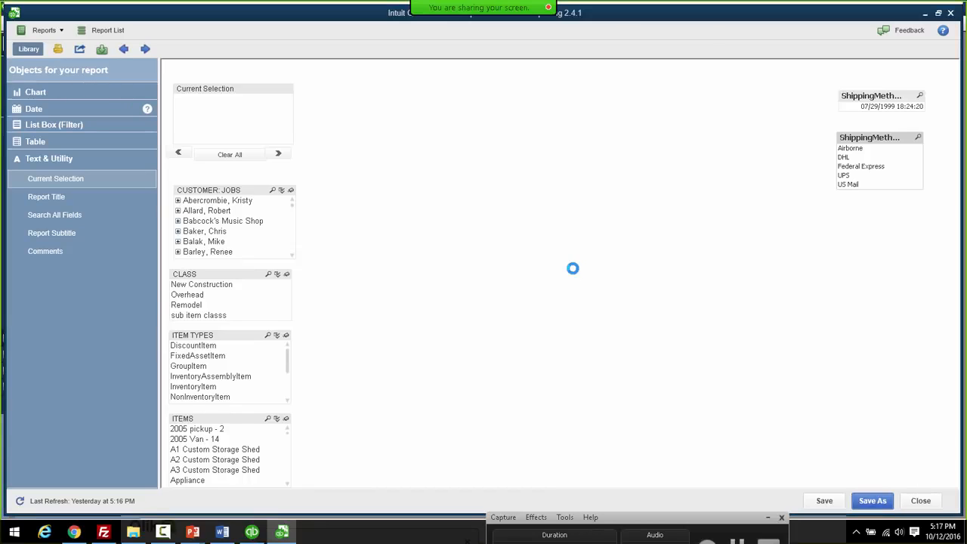
left_click_drag(539, 107, 593, 117)
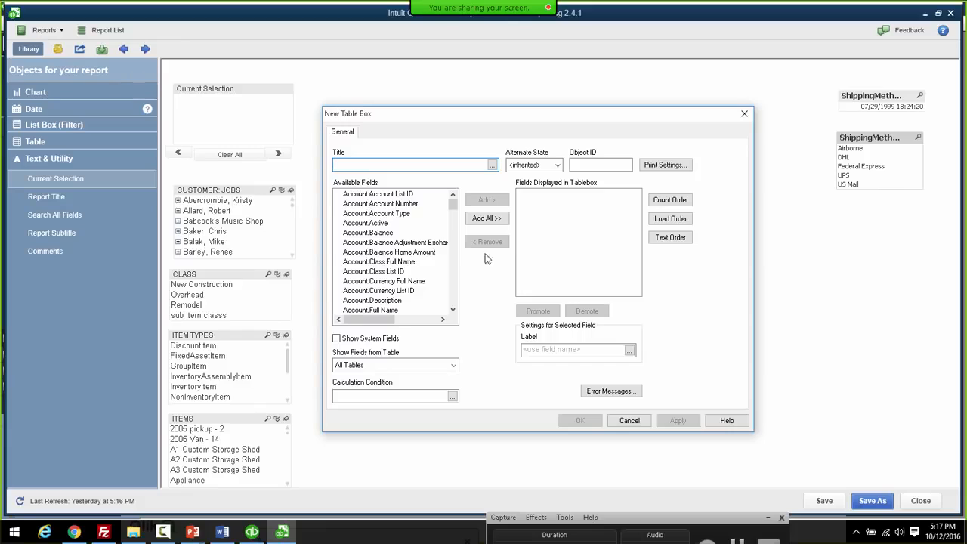
- Add Month, Month Year, Quarter and Quarter Year to the table's displayed fields
left_click(394, 282)
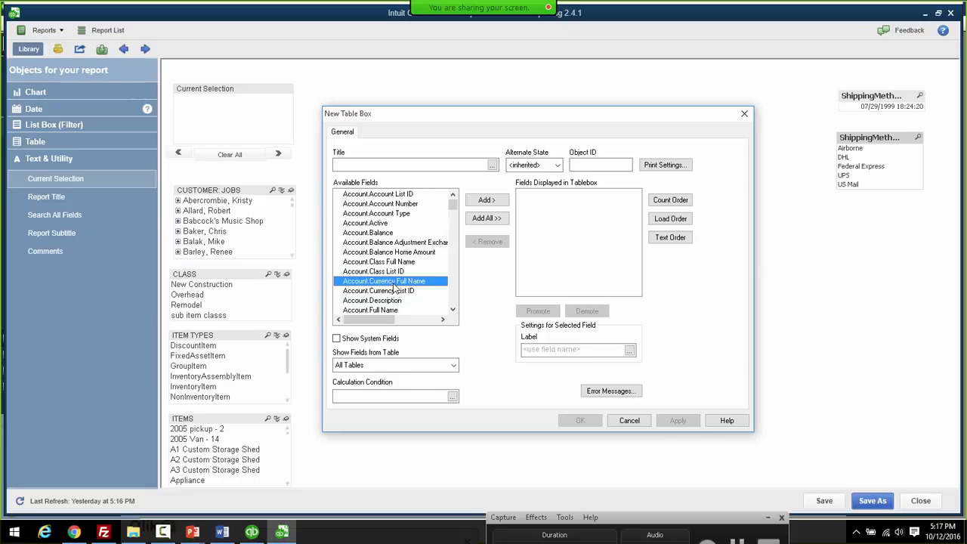
key("m")
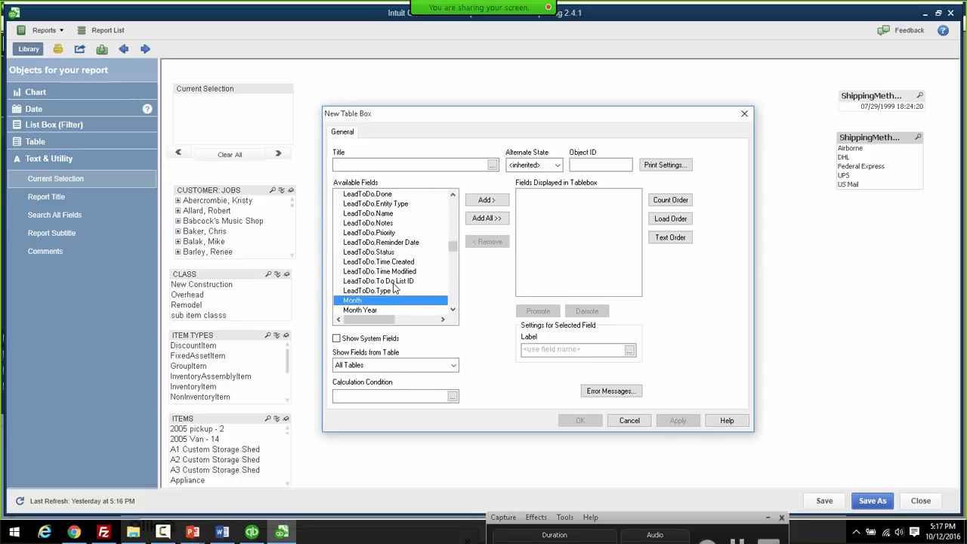
left_click(361, 310, "shift")
left_click(486, 200)
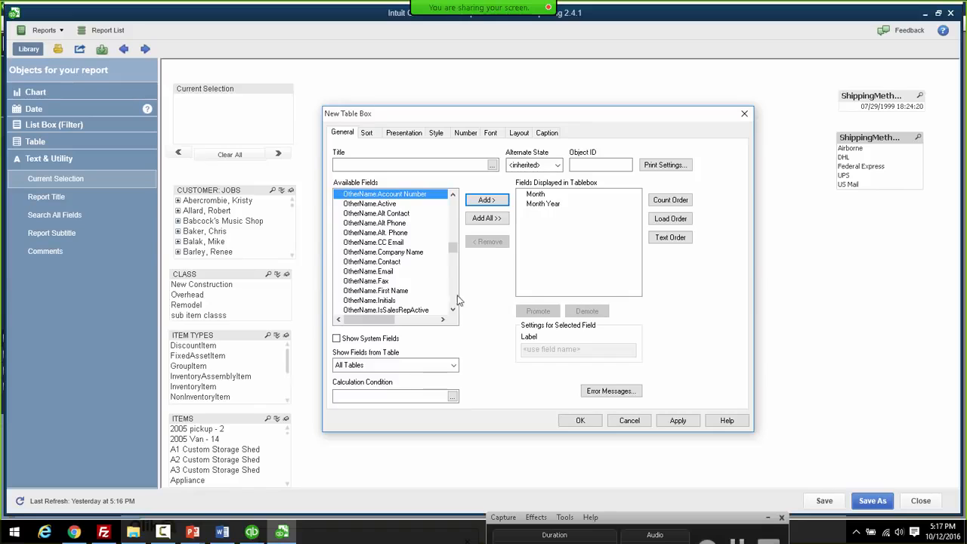
left_click(403, 284)
key("q")
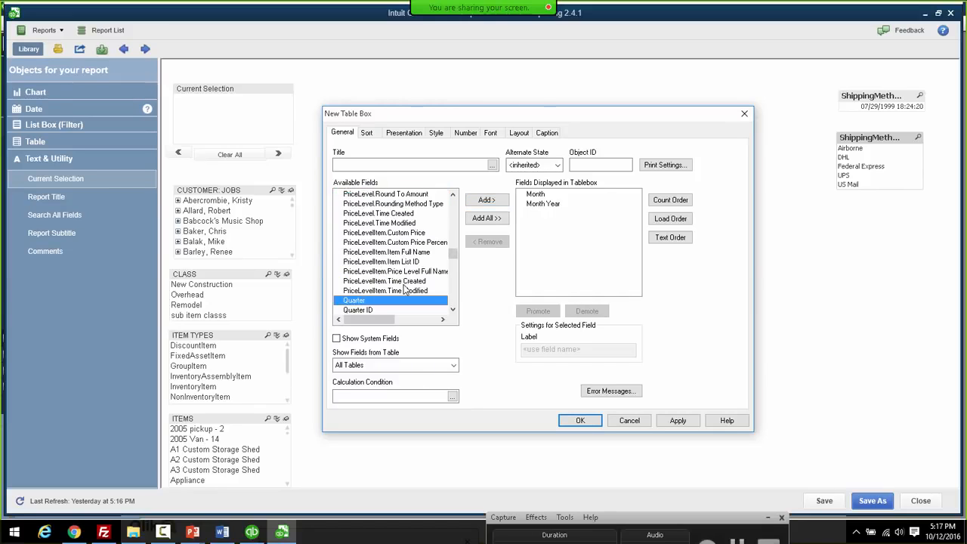
left_click(453, 310)
left_click(453, 312)
left_click(453, 312)
left_click(453, 312)
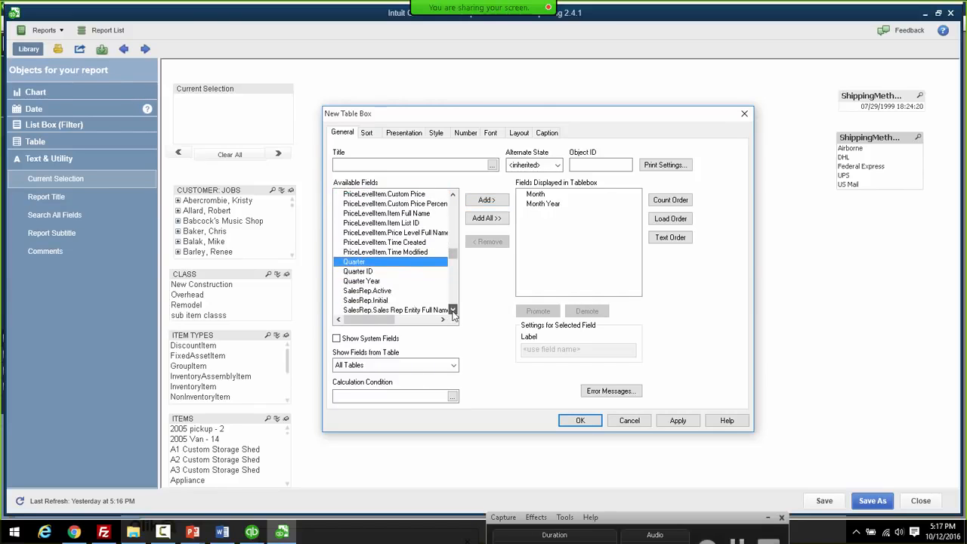
left_click(362, 281, "ctrl")
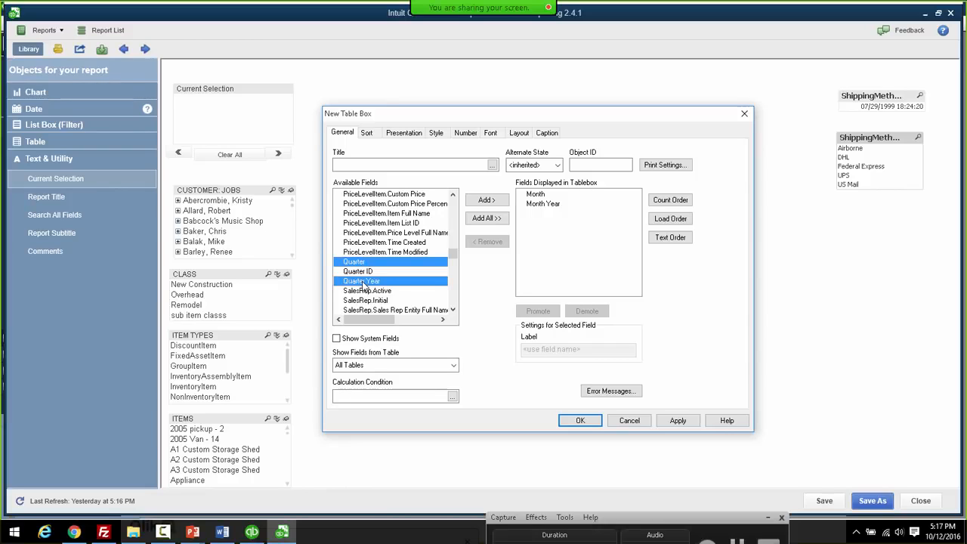
left_click(484, 201)
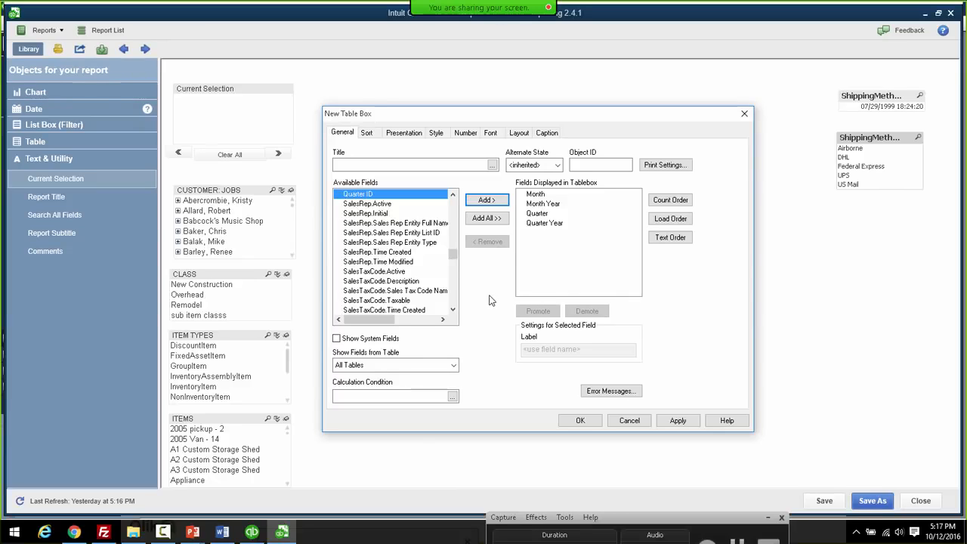
- Add Year, Week and Day to the table's displayed fields
left_click(399, 284)
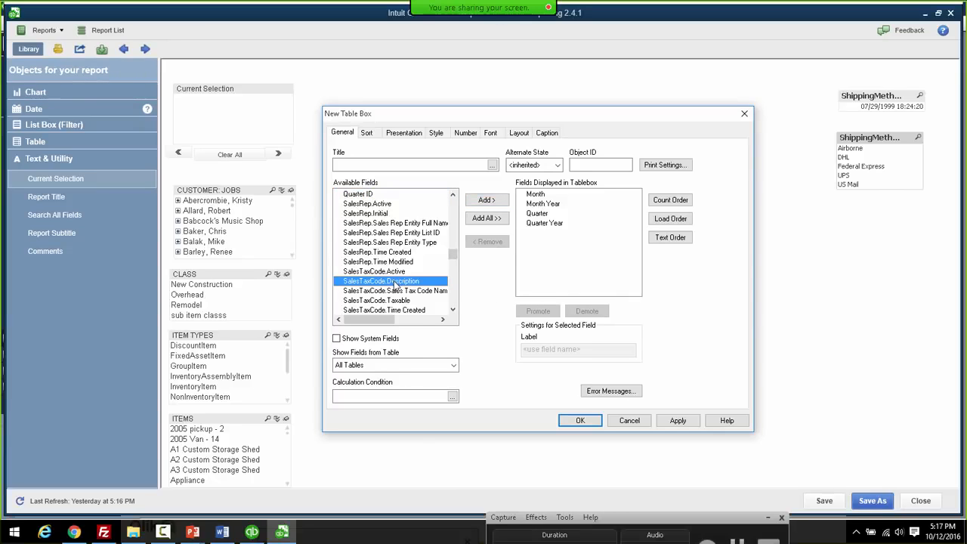
scroll(393, 285, "down", 10)
left_click(387, 300)
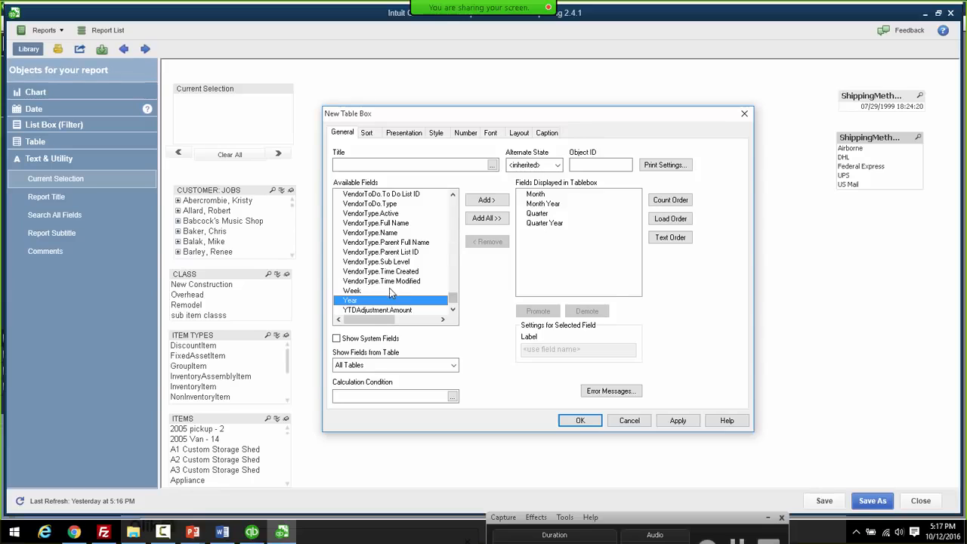
double_click(383, 302)
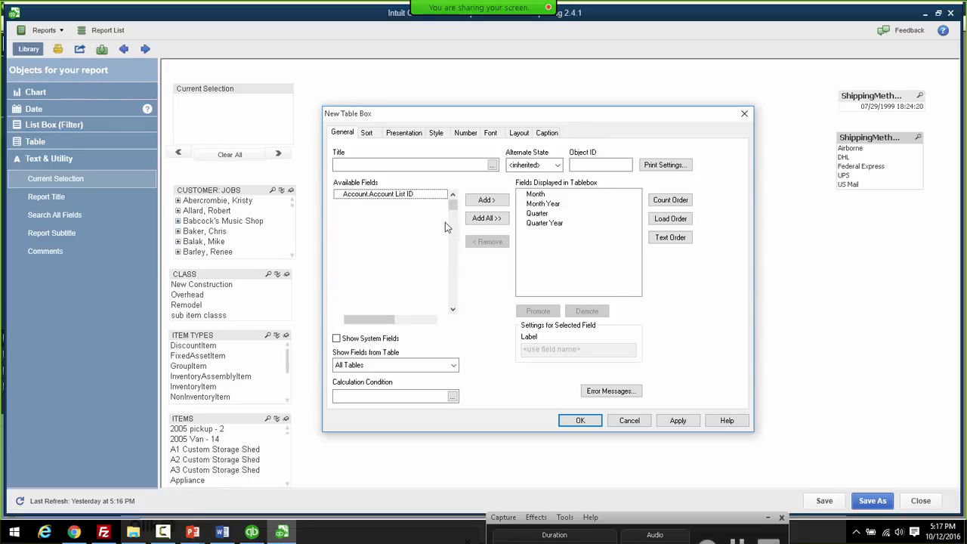
left_click(410, 271)
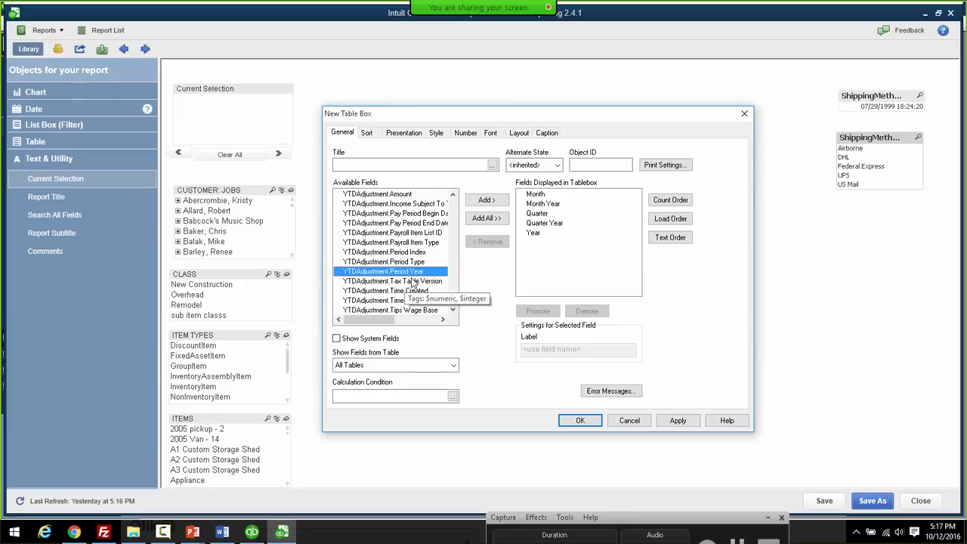
key("w")
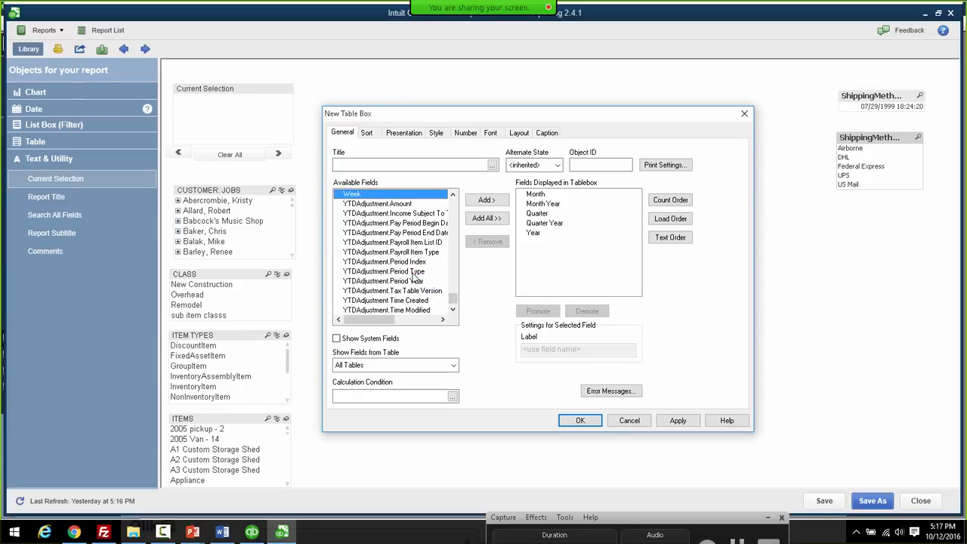
left_click(486, 200)
left_click(373, 244)
key("d")
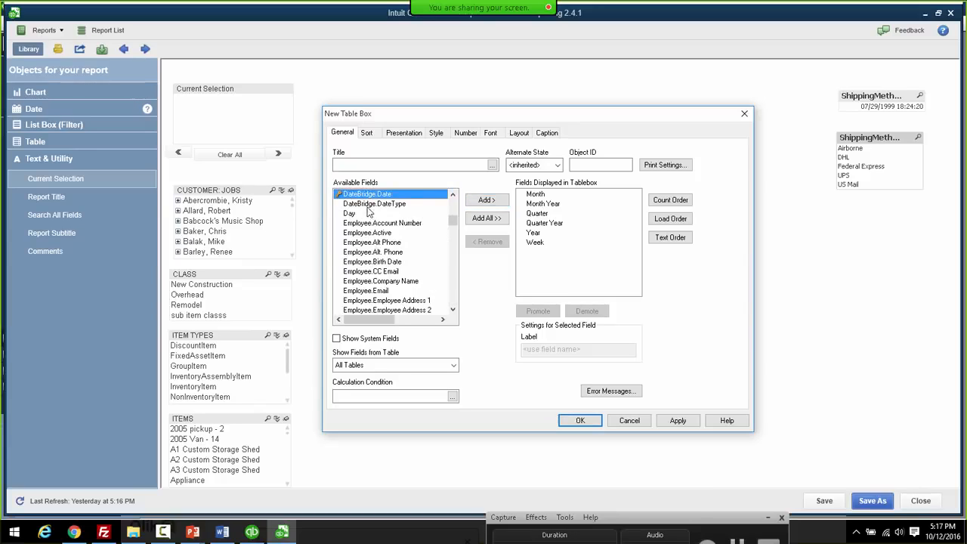
double_click(350, 216)
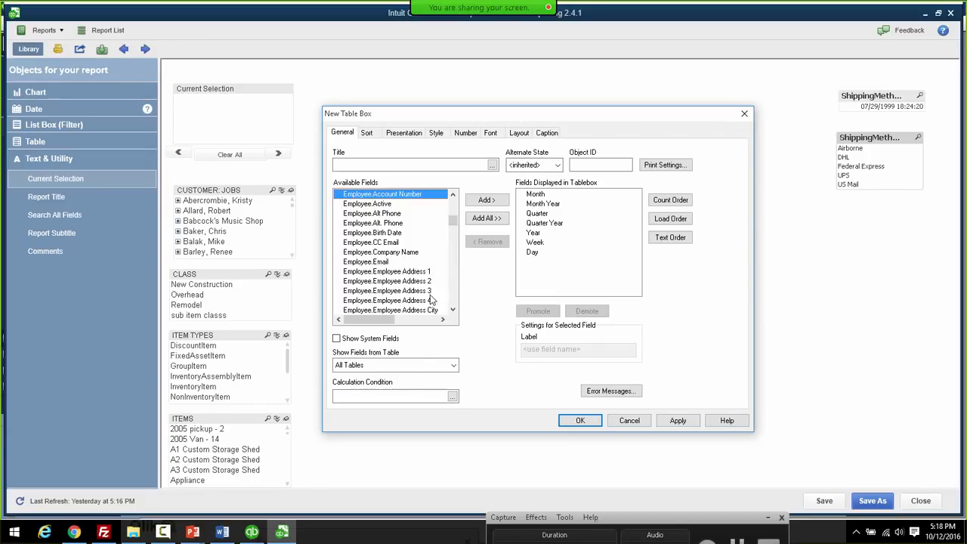
- Add Transactions.Txn Date from the Transactions table and place the finished table on the sheet
left_click(454, 366)
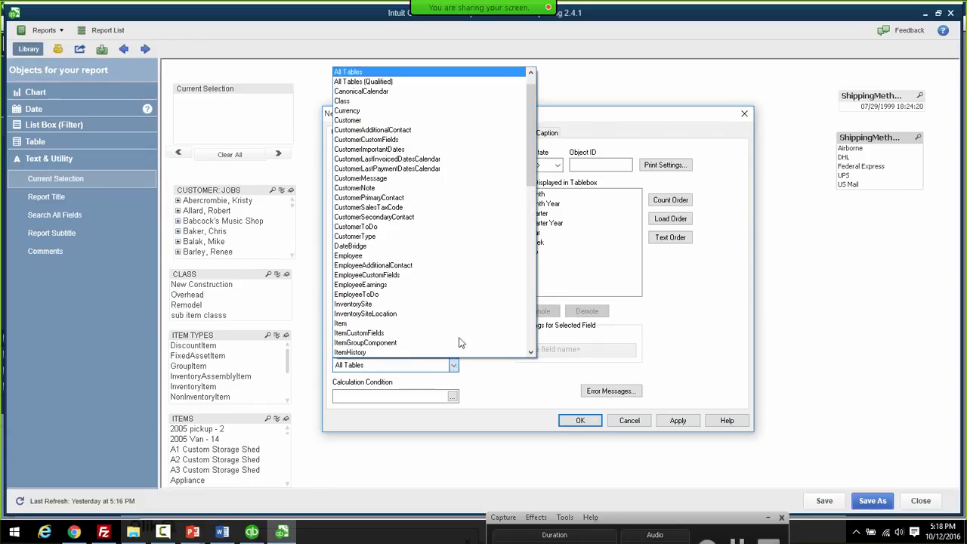
scroll(393, 158, "down", 4)
left_click_drag(538, 214, 521, 295)
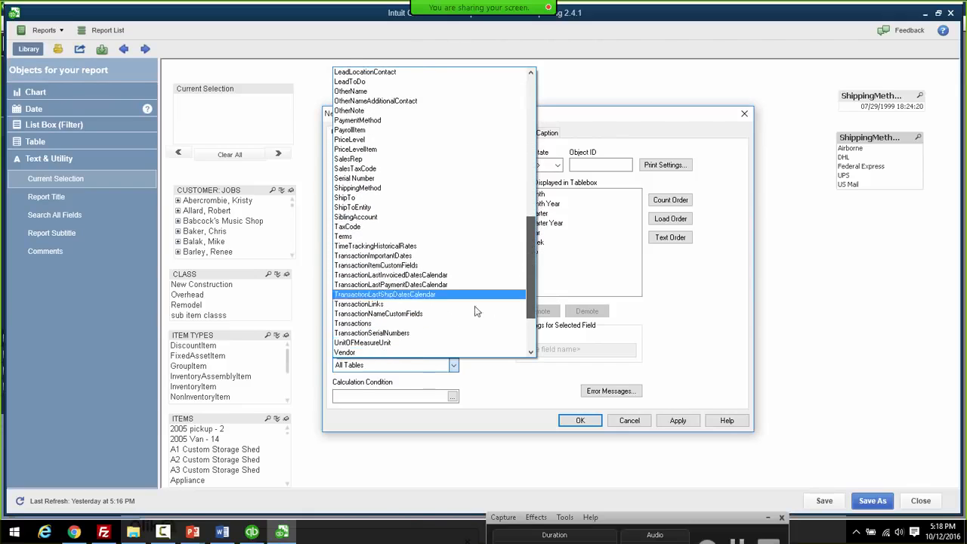
left_click(399, 331)
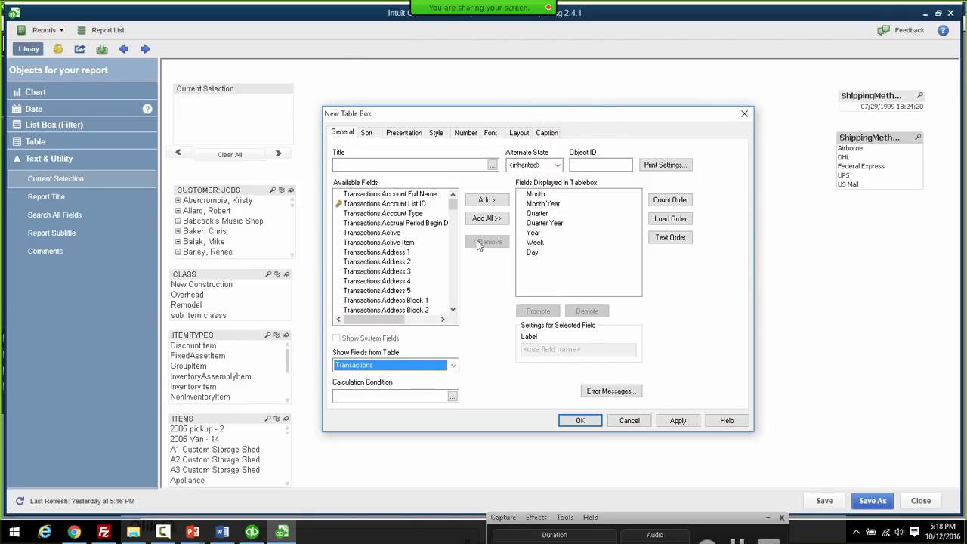
left_click_drag(455, 212, 458, 296)
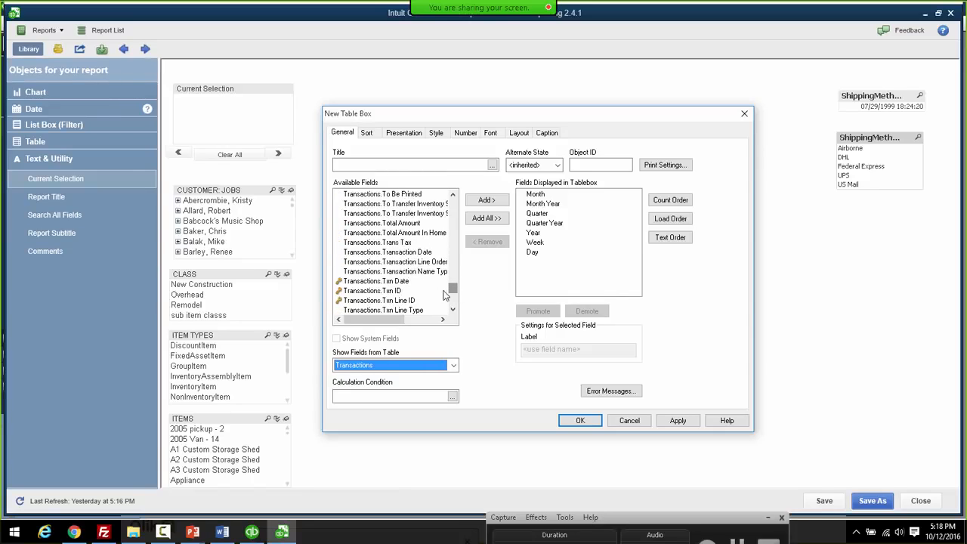
left_click(397, 284)
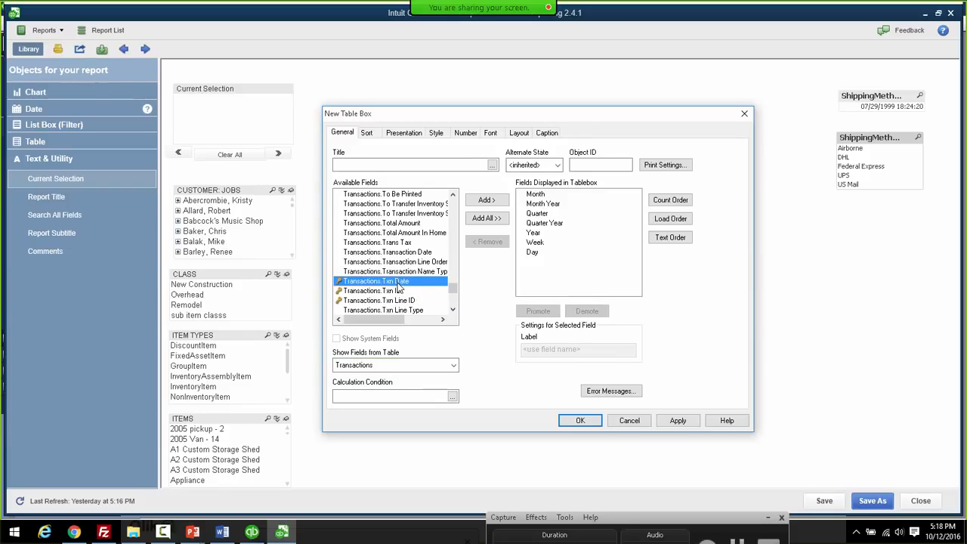
left_click(485, 200)
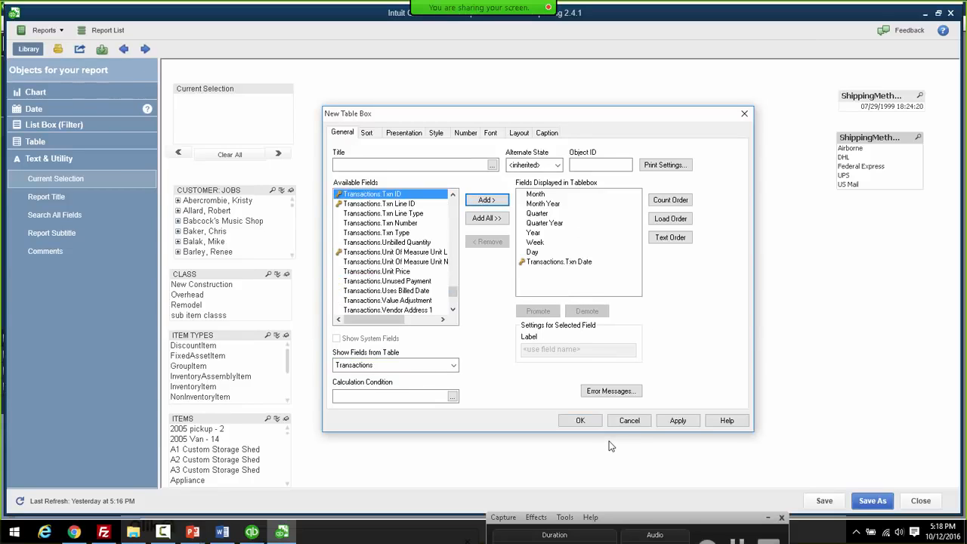
left_click(593, 421)
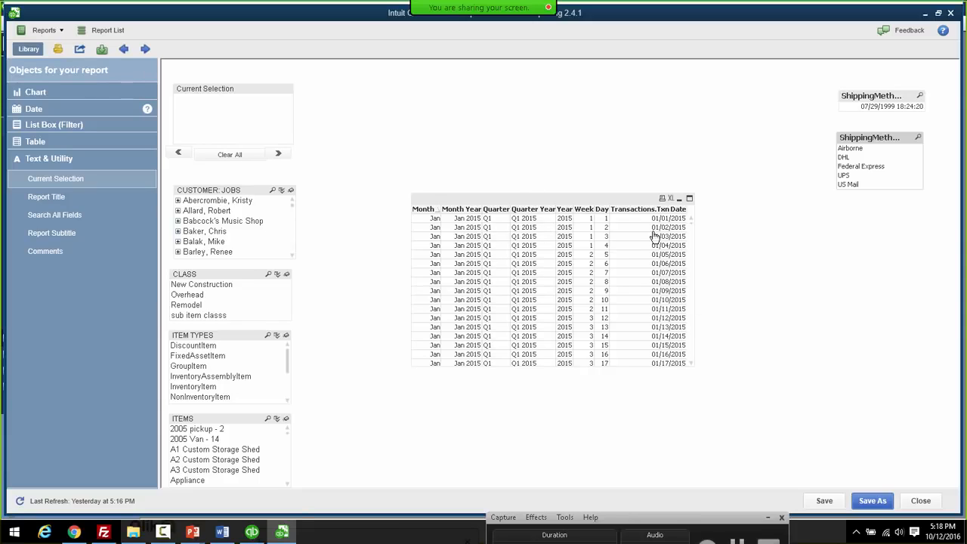
- Nudge the January 2015 date table slightly left, closer to the stacked list boxes
left_click_drag(460, 196, 426, 197)
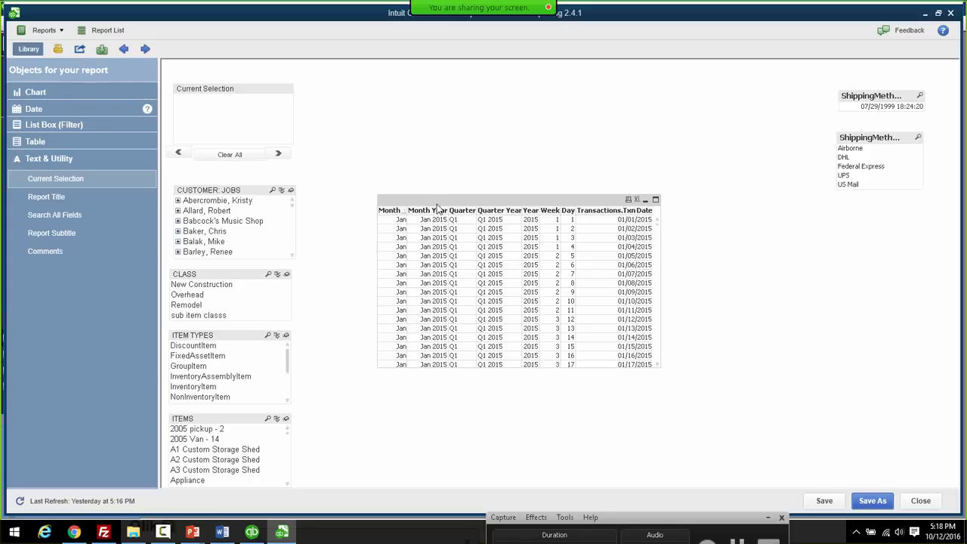
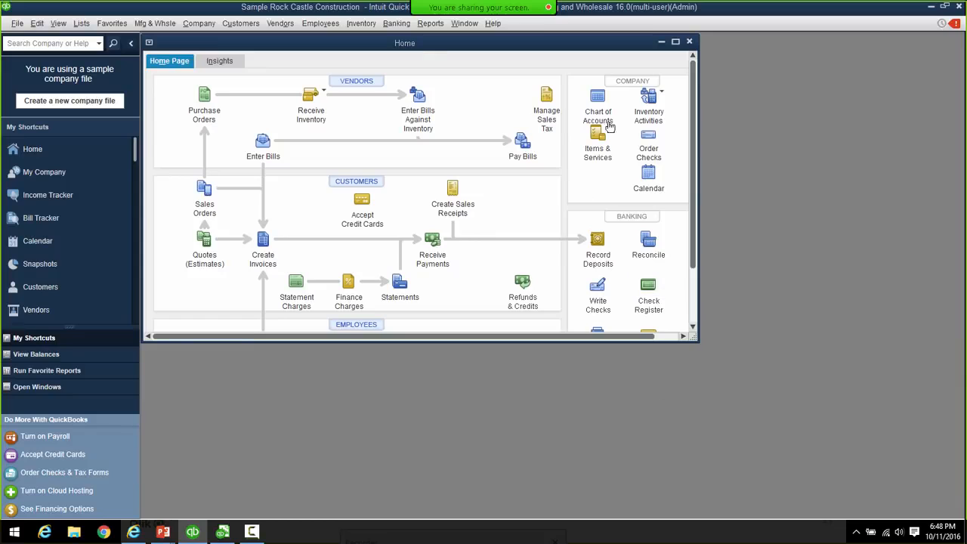
- Launch Advanced Reporting from the Reports menu of the Rock Castle Construction company file
mouse_move(415, 8)
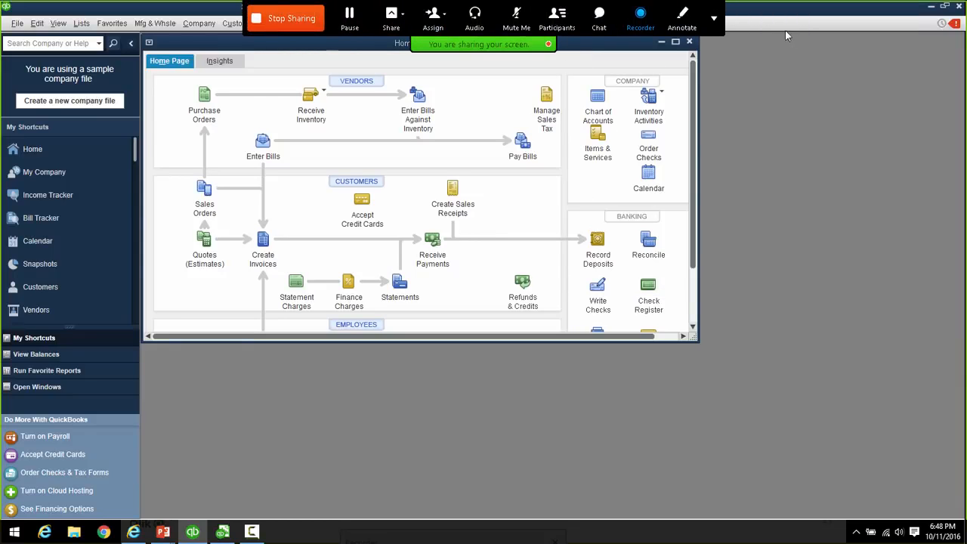
left_click_drag(684, 8, 922, 11)
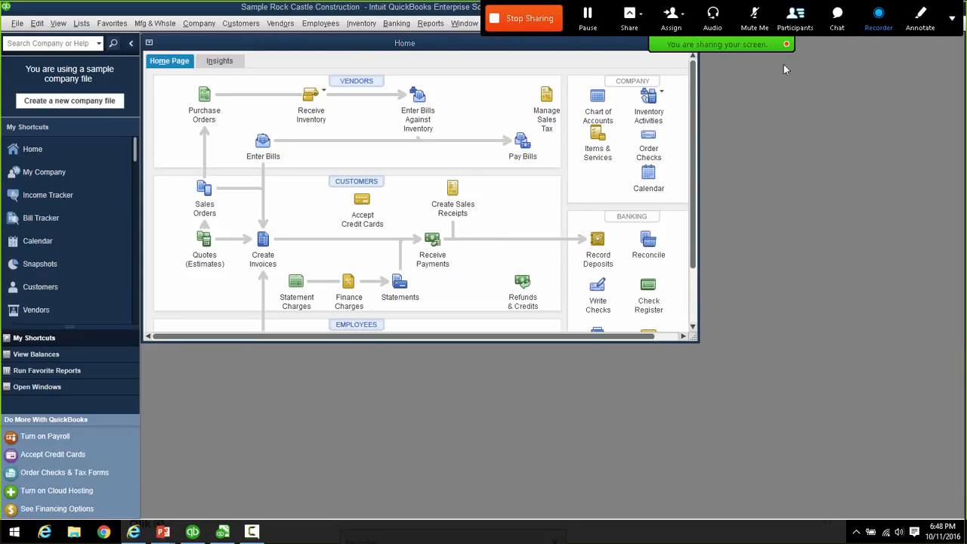
left_click(430, 23)
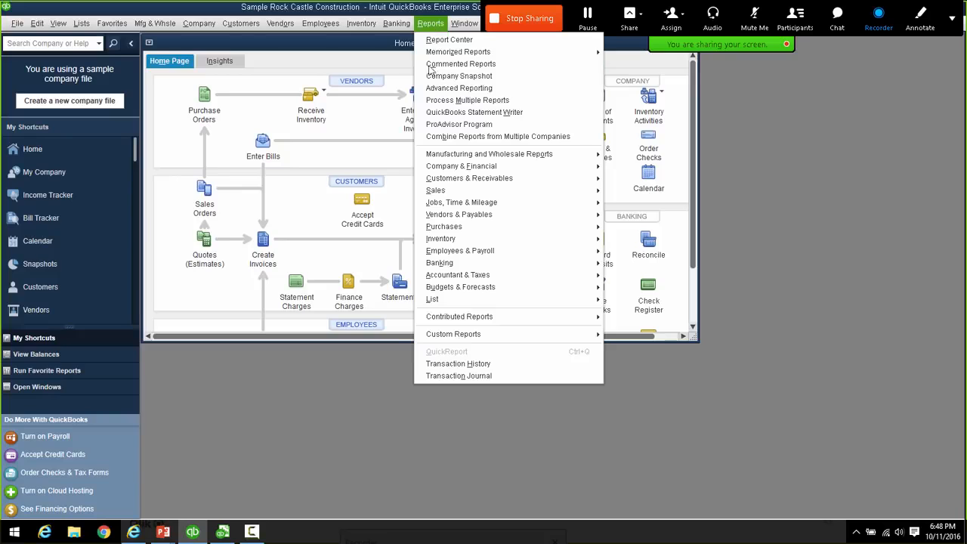
left_click(459, 88)
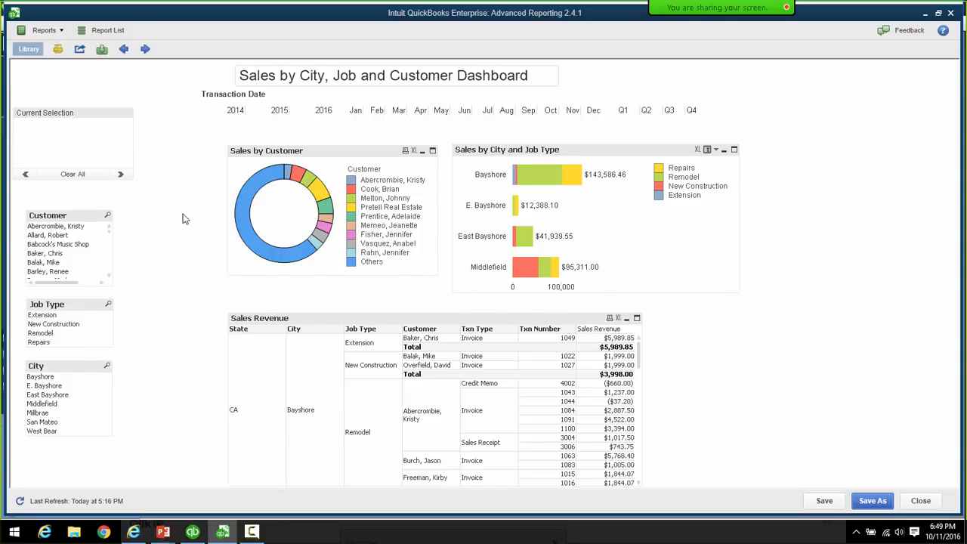
- Open a blank Start From Scratch report from the Report List
left_click(107, 34)
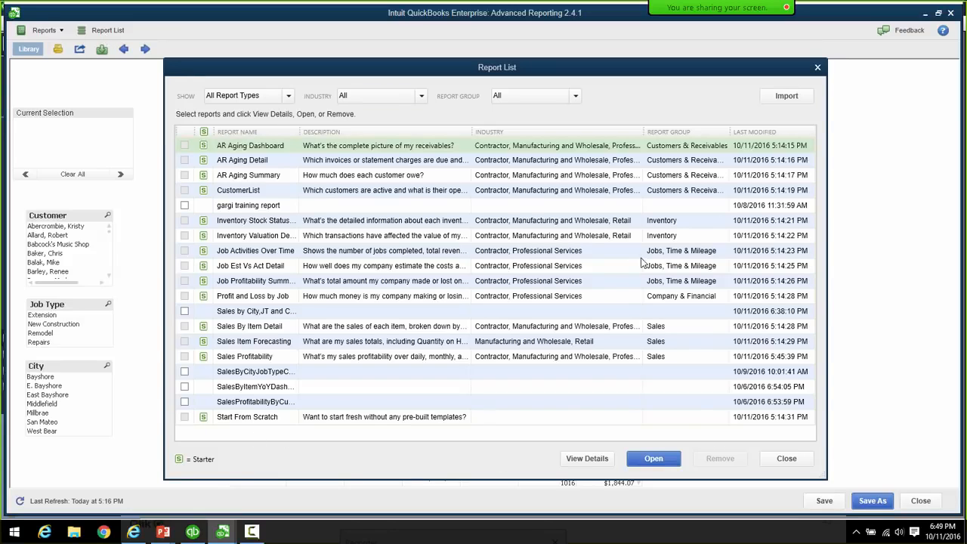
left_click(235, 420)
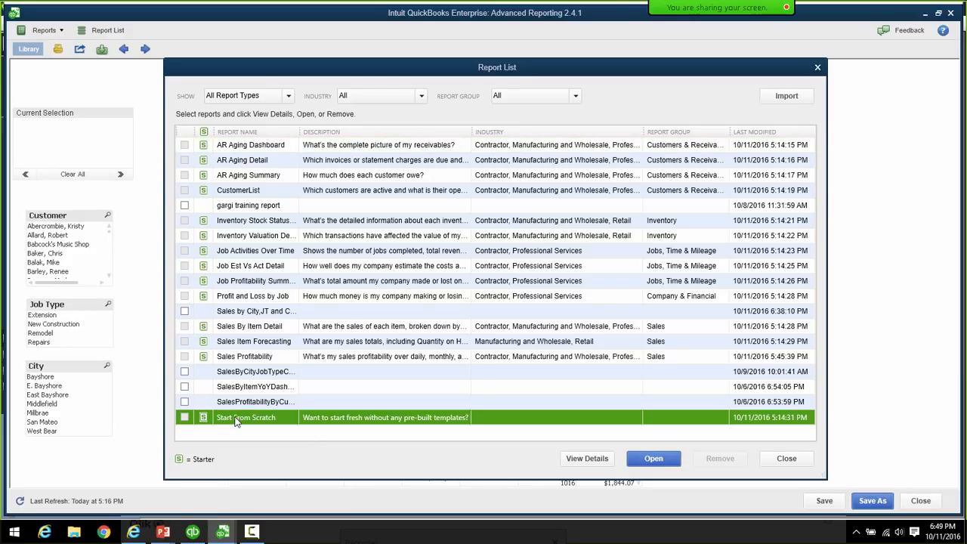
left_click(651, 458)
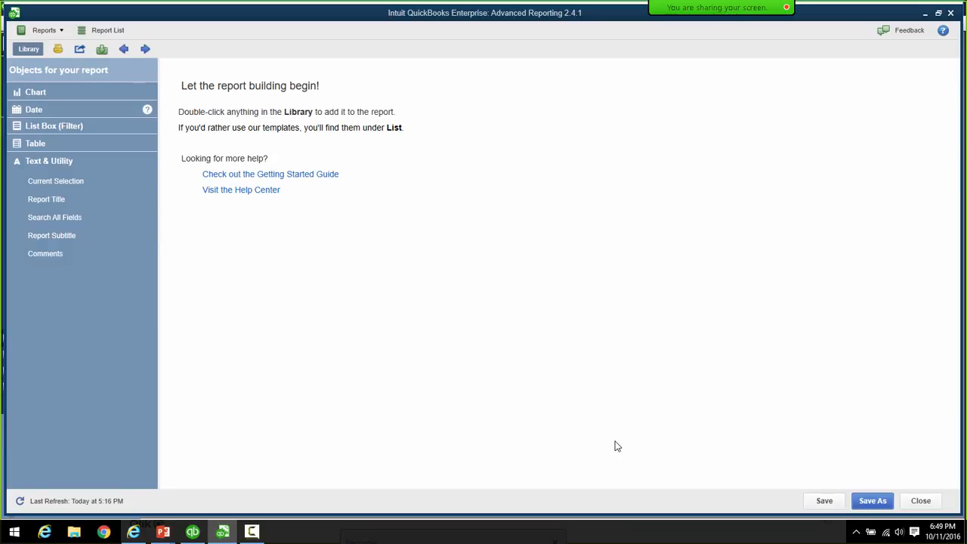
- Add a Report Title and set its text to 'Sales by City, Job Type and Customer Dashboard'
double_click(51, 200)
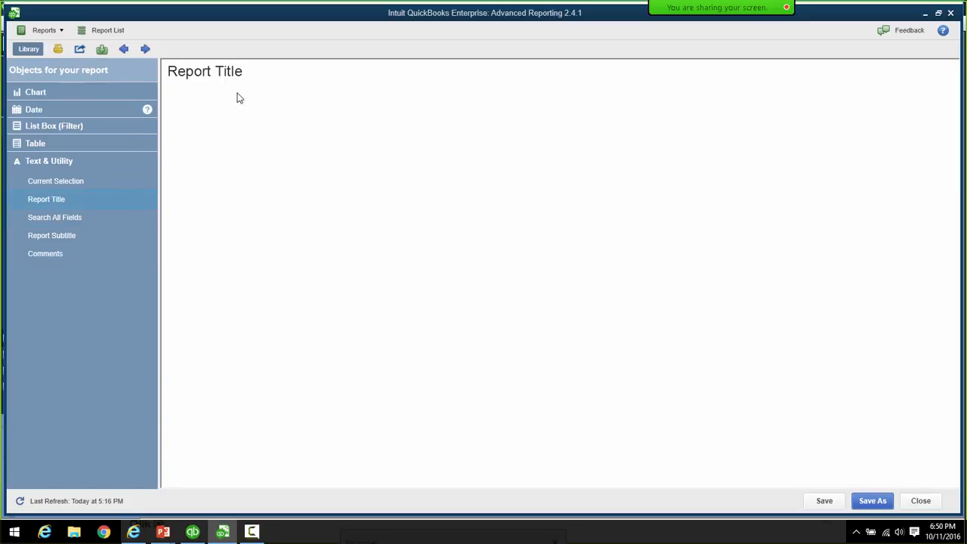
right_click(198, 78)
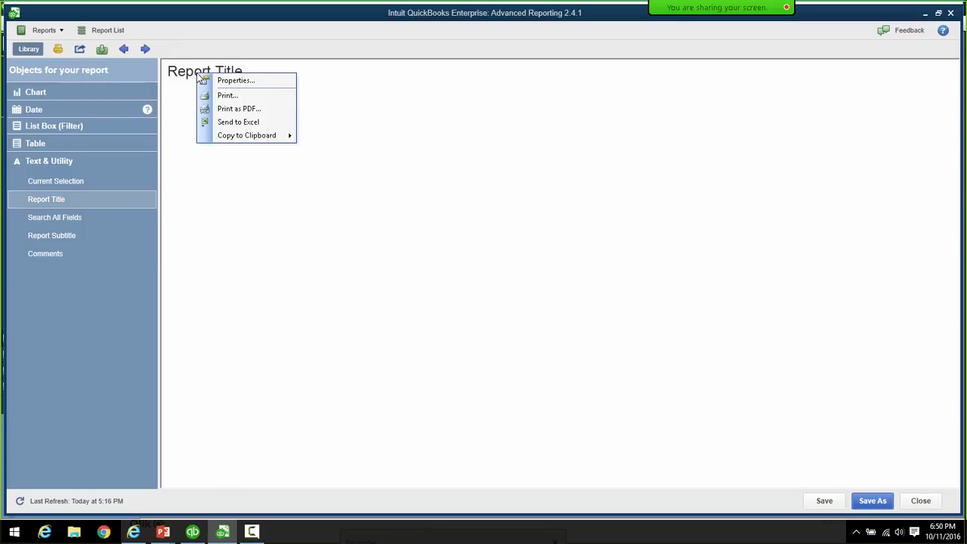
left_click(237, 81)
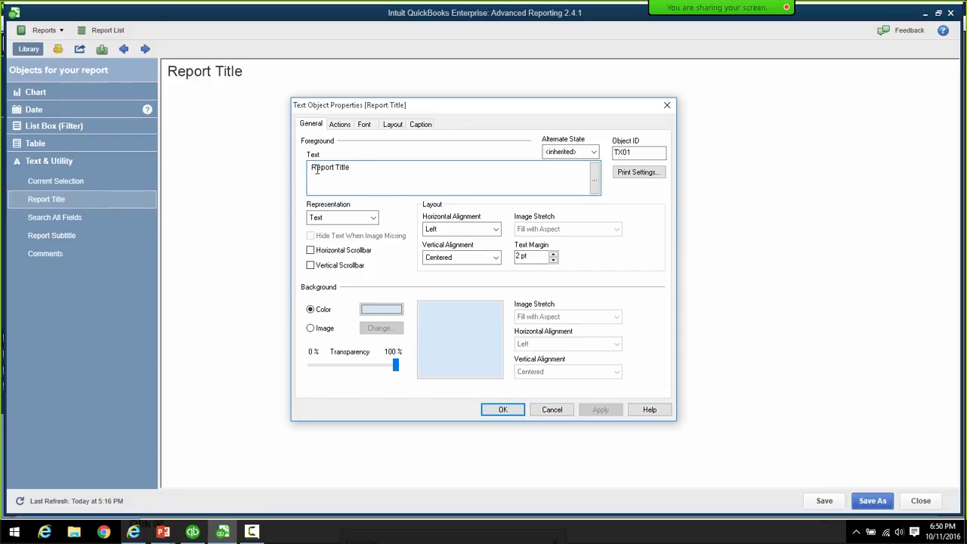
left_click_drag(353, 168, 297, 169)
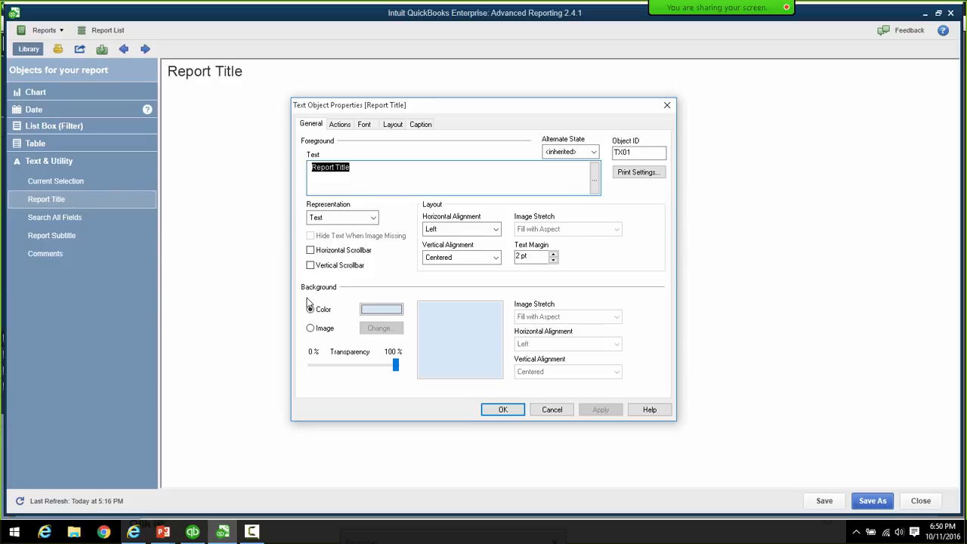
type("Sales")
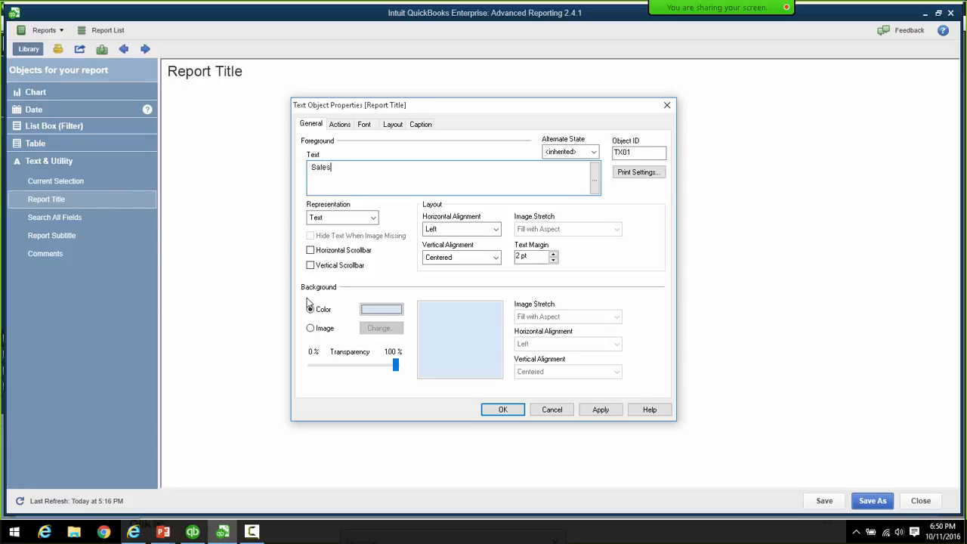
type(" by City, Job Type and Customer ")
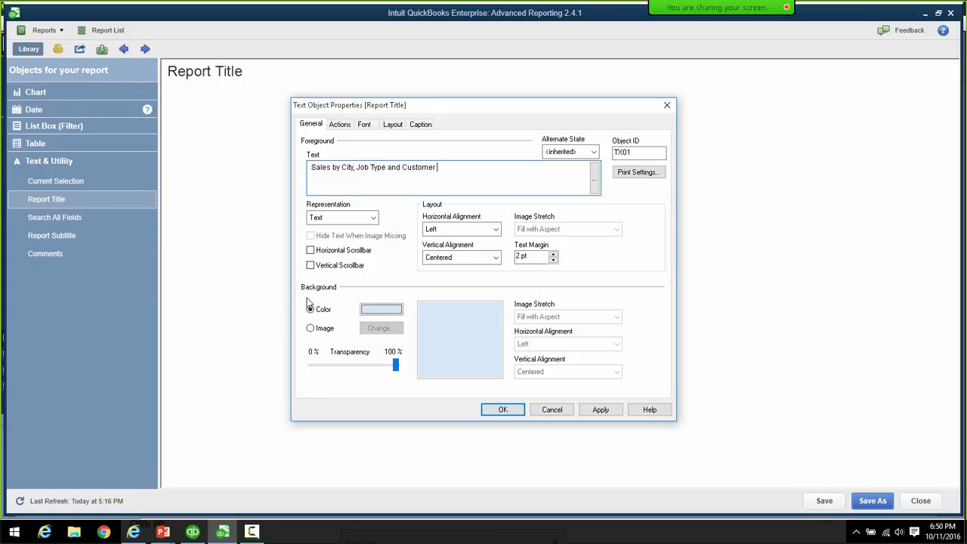
type("SDashboard")
left_click(501, 410)
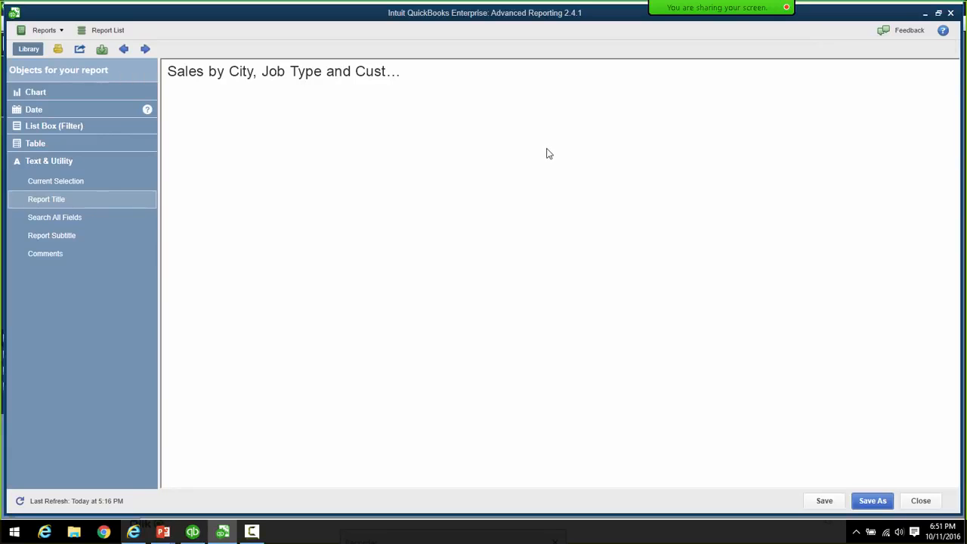
- Give the title a 1 pt border, then widen it and centre it at the page top
right_click(351, 74)
left_click(373, 76)
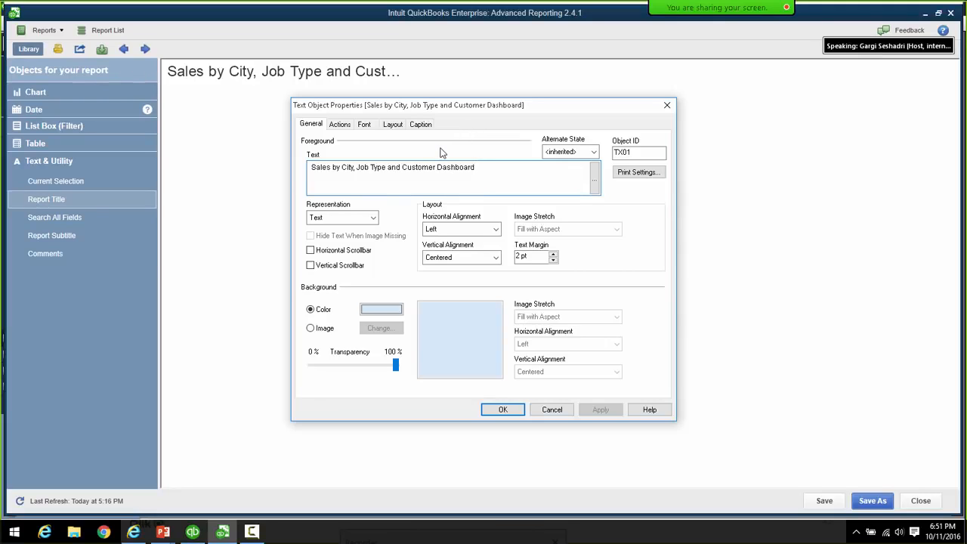
left_click(391, 127)
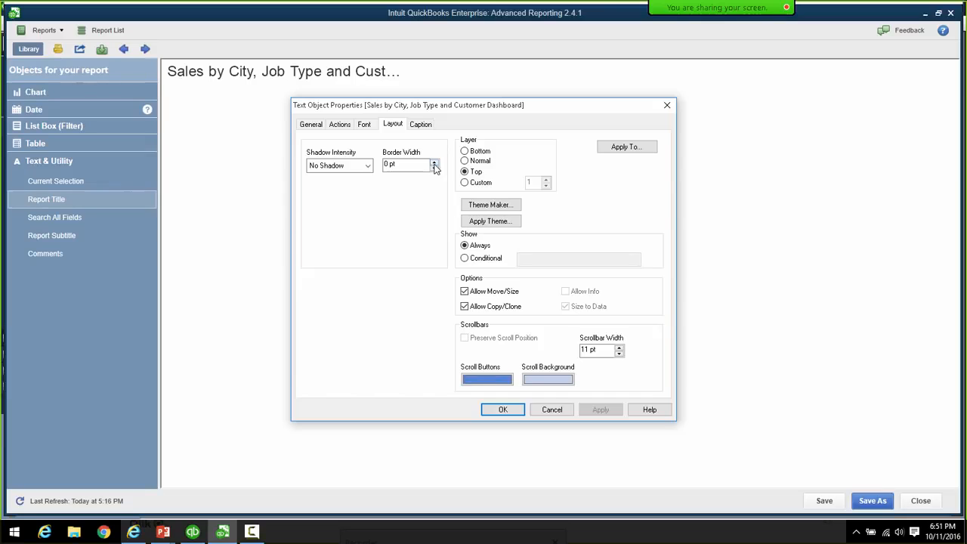
left_click(435, 164)
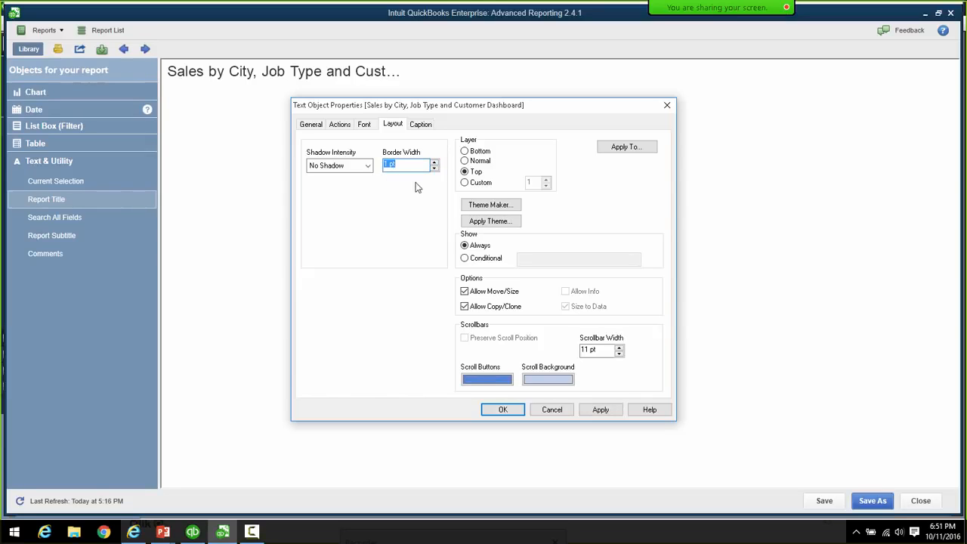
left_click(505, 412)
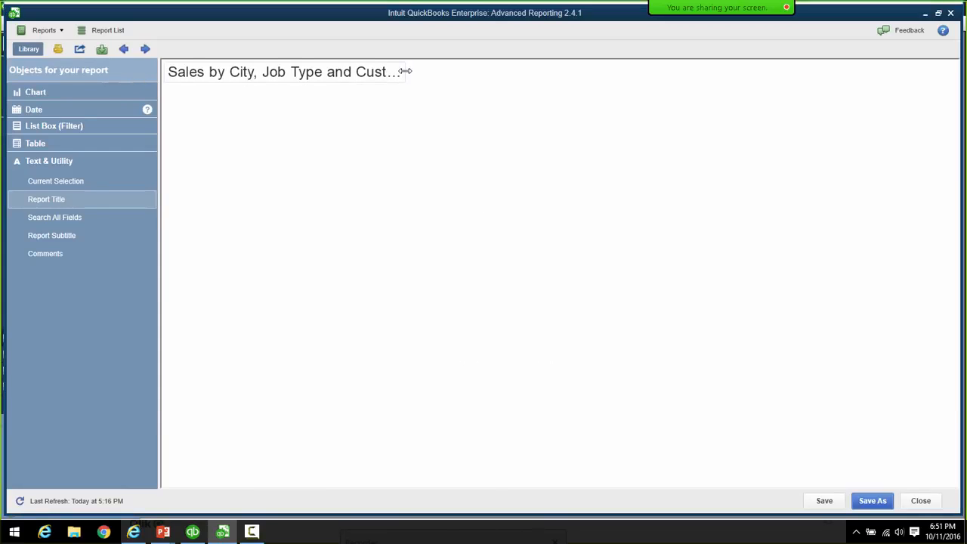
left_click_drag(405, 71, 505, 76)
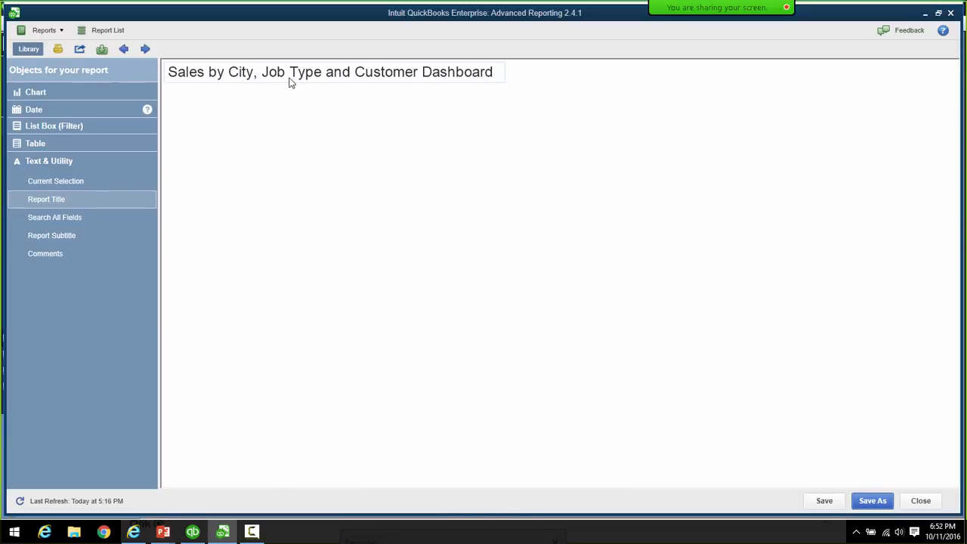
left_click_drag(299, 75, 533, 83)
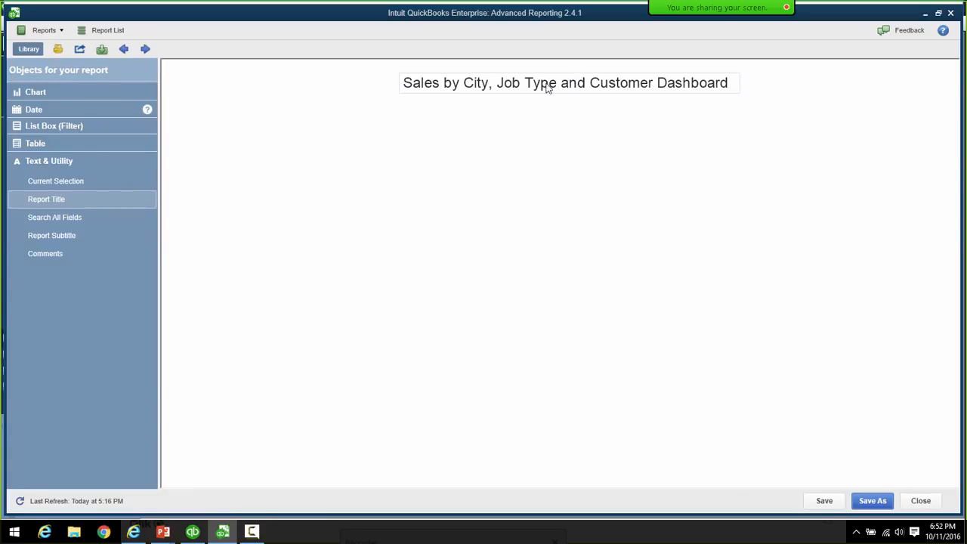
- Set the title's border width back to 0 pt
right_click(560, 80)
left_click(580, 84)
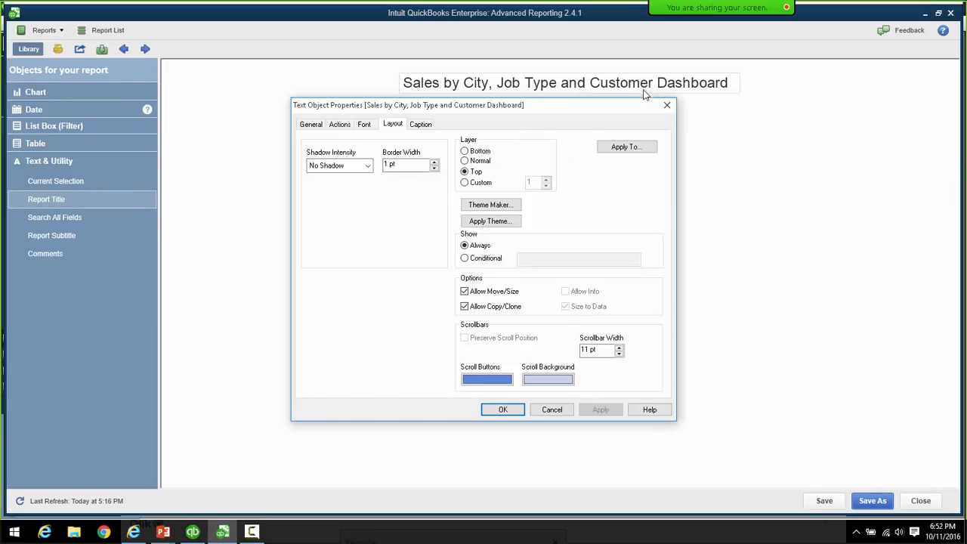
left_click(434, 168)
left_click(520, 409)
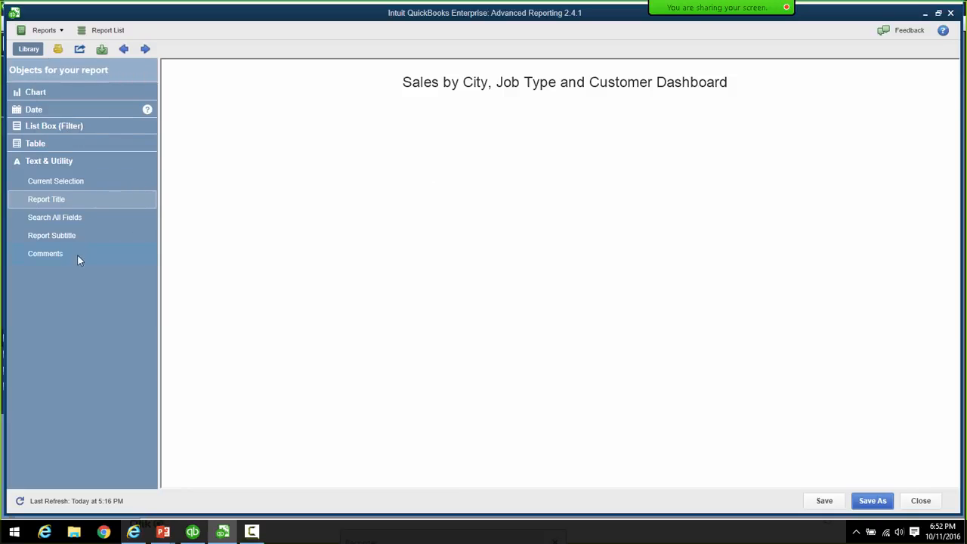
- Add a Transaction Date selector listing 2014–2016, Jan–Dec and Q1–Q4 beneath the title
left_click(35, 108)
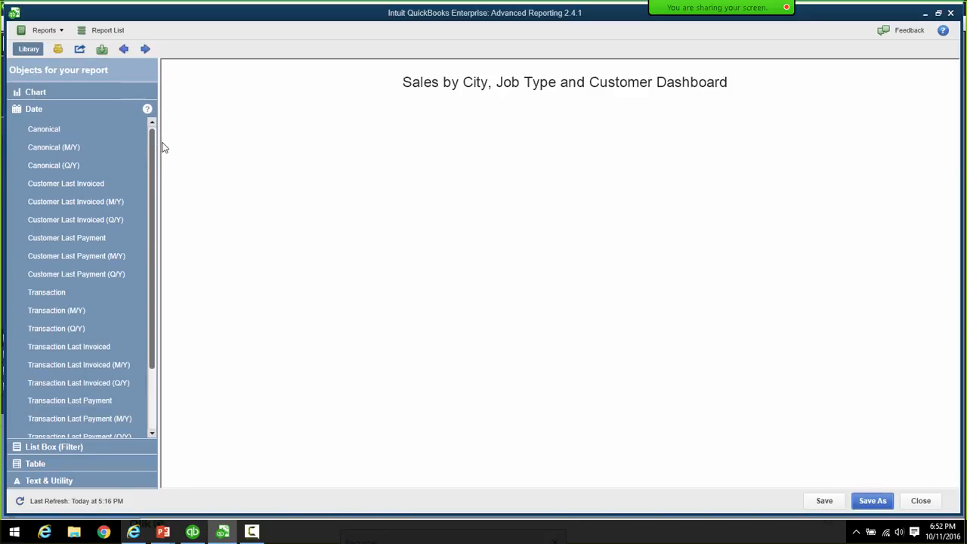
double_click(56, 292)
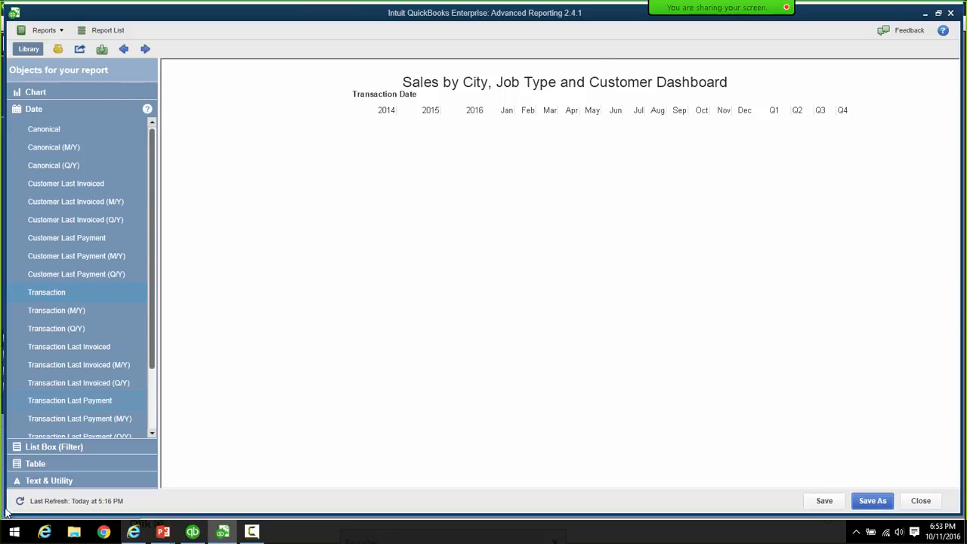
left_click(60, 480)
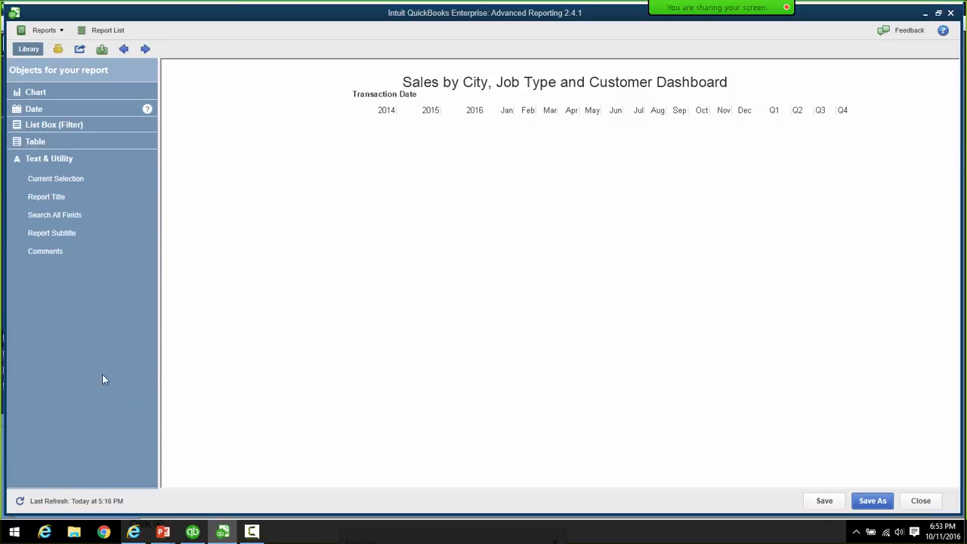
- Add a Current Selection box, then start a new chart via New Sheet Object > Chart
double_click(59, 182)
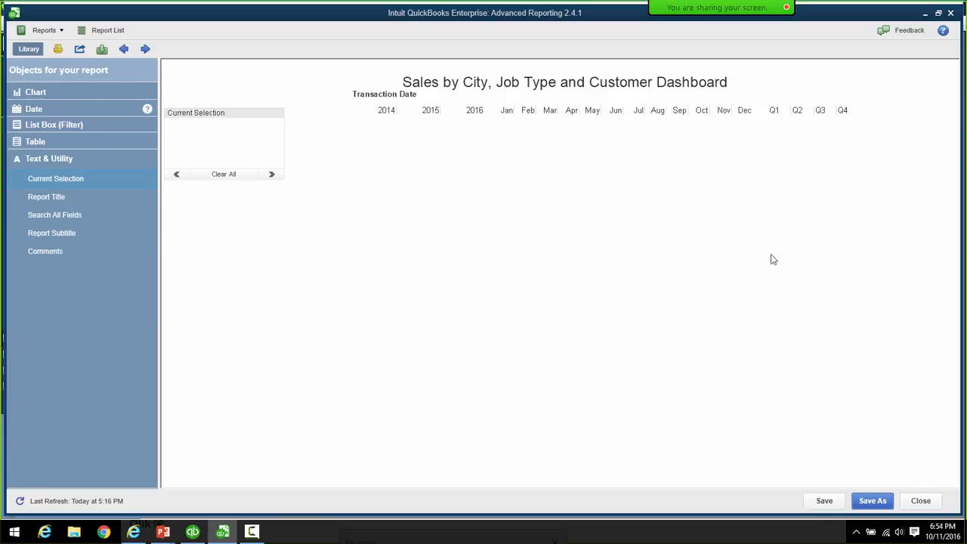
right_click(498, 191)
mouse_move(557, 229)
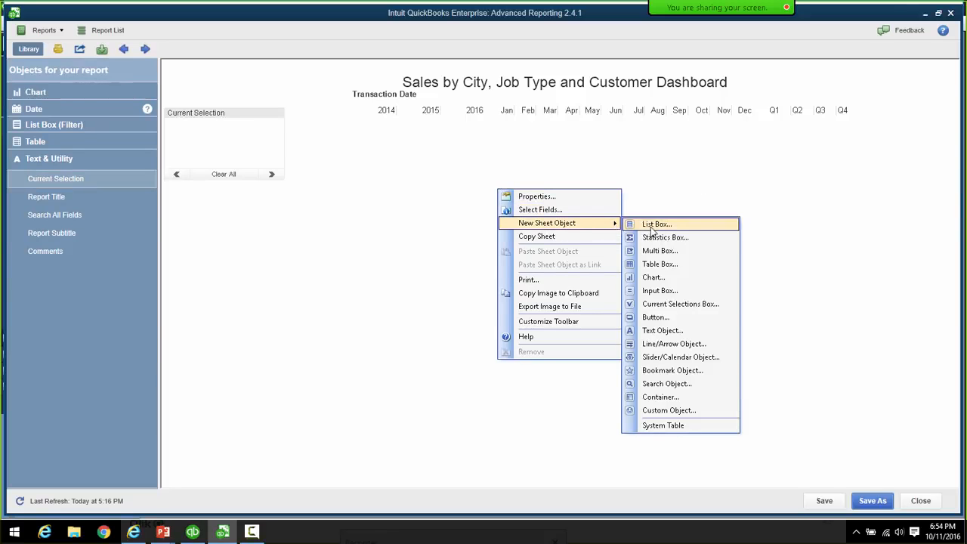
left_click(662, 281)
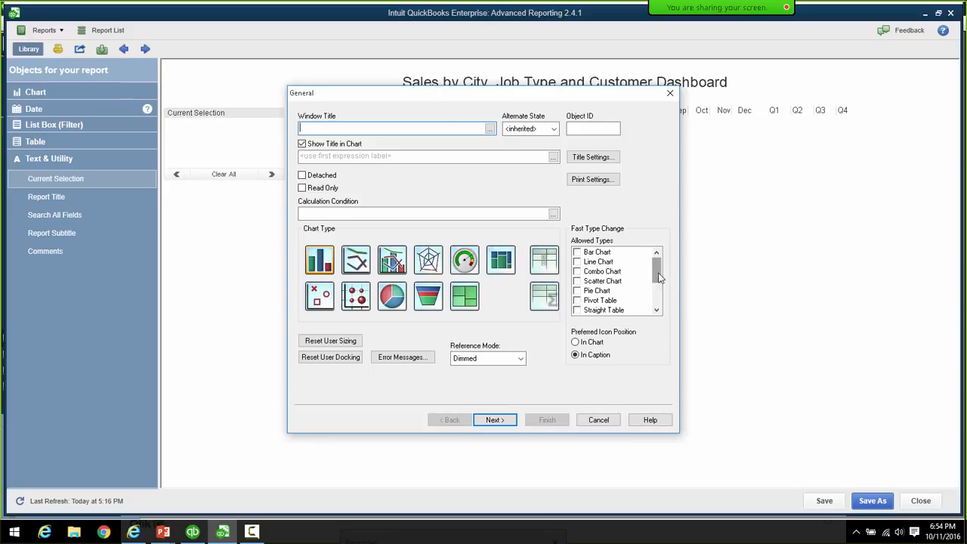
- Set the chart window title to 'Sales by City and Job Type' with Show Title in Chart unchecked
left_click_drag(410, 93, 419, 114)
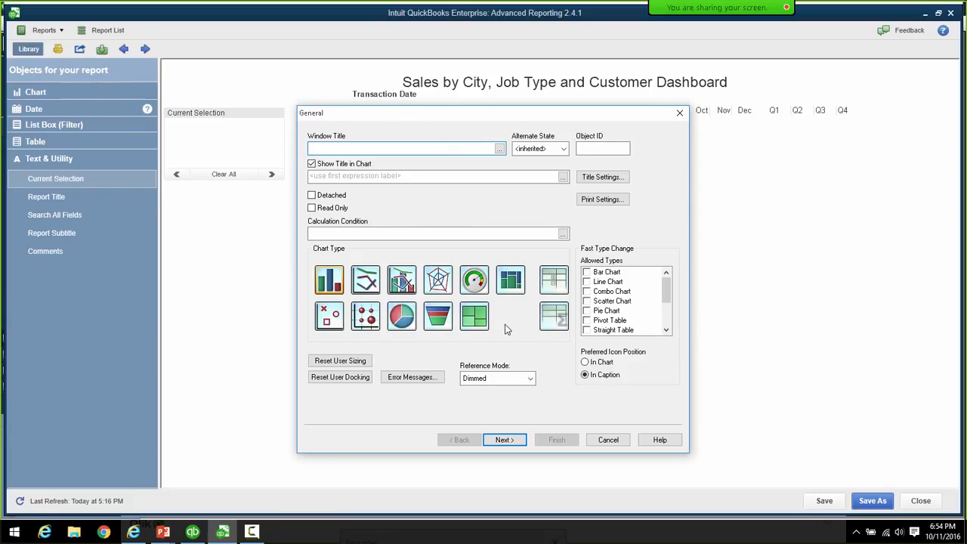
left_click(395, 146)
type("Sales by City and Job Type")
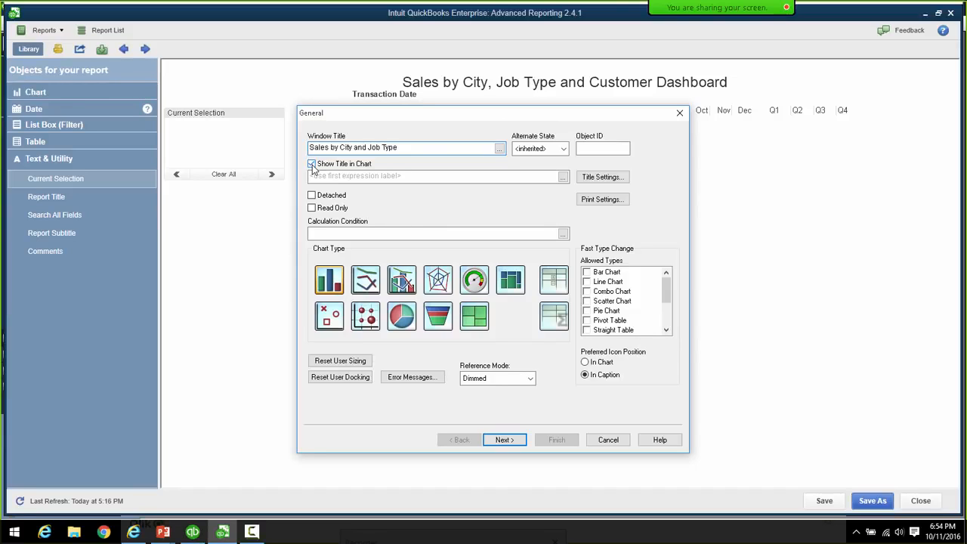
left_click(312, 165)
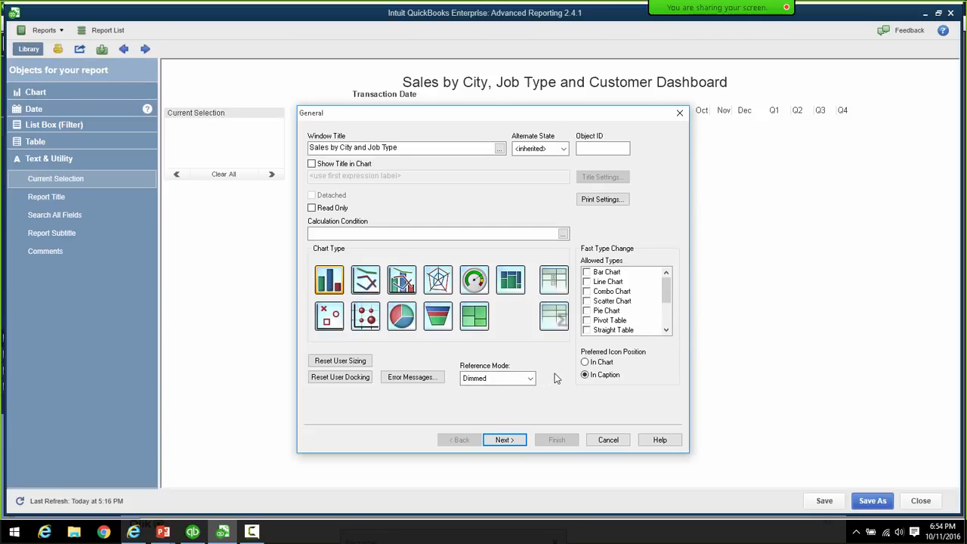
left_click(508, 440)
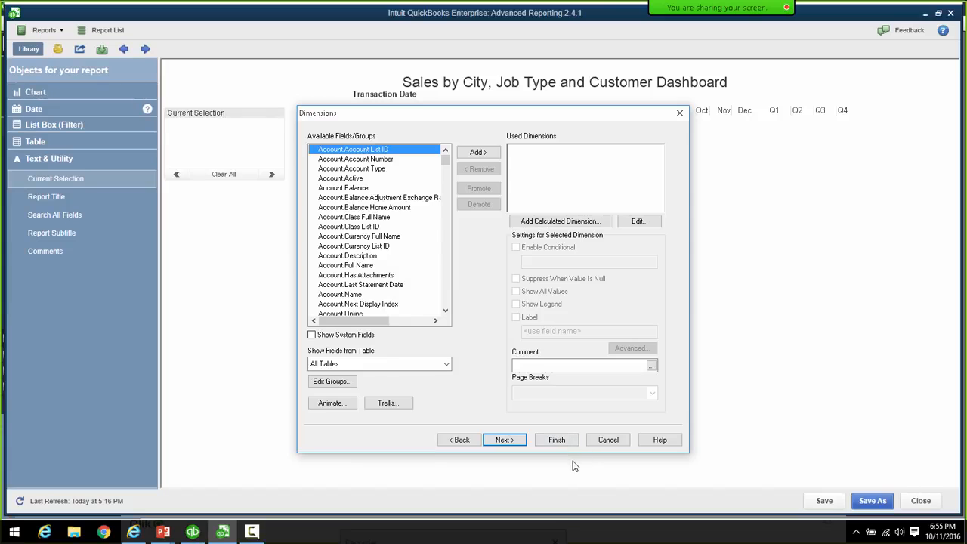
- Revisit the chart's general settings, return to Dimensions, and open the Show Fields from Table list
left_click(457, 440)
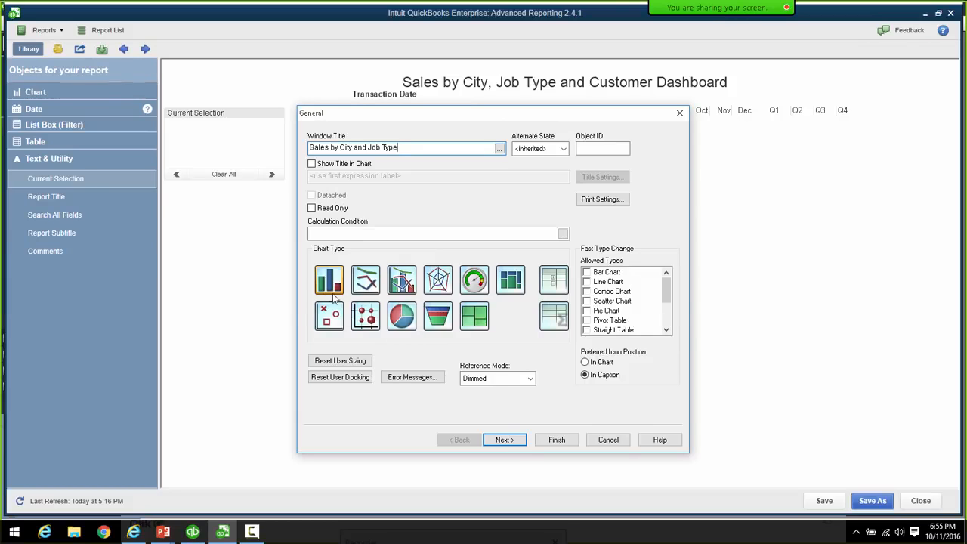
left_click(505, 441)
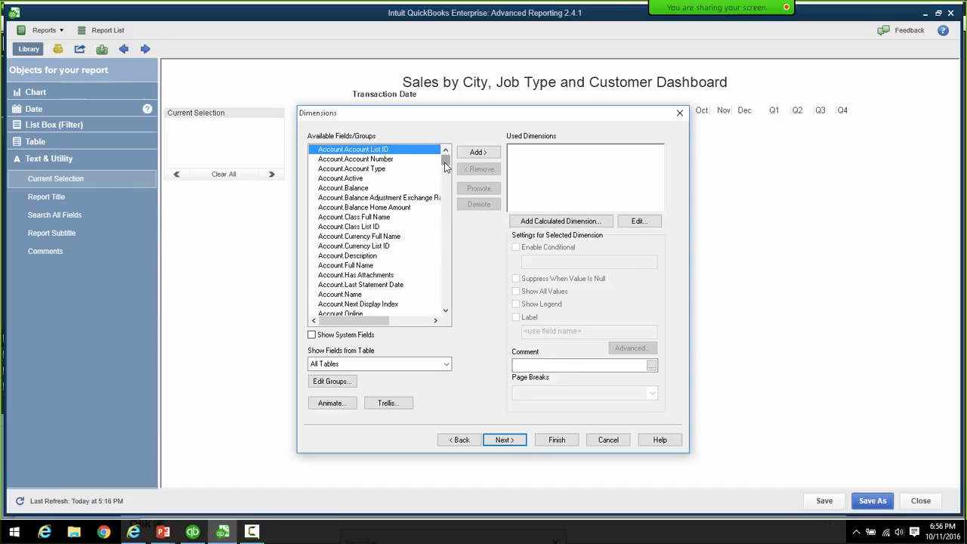
mouse_move(445, 166)
left_mouse_down()
mouse_move(455, 308)
mouse_move(446, 163)
left_mouse_up()
left_click(445, 365)
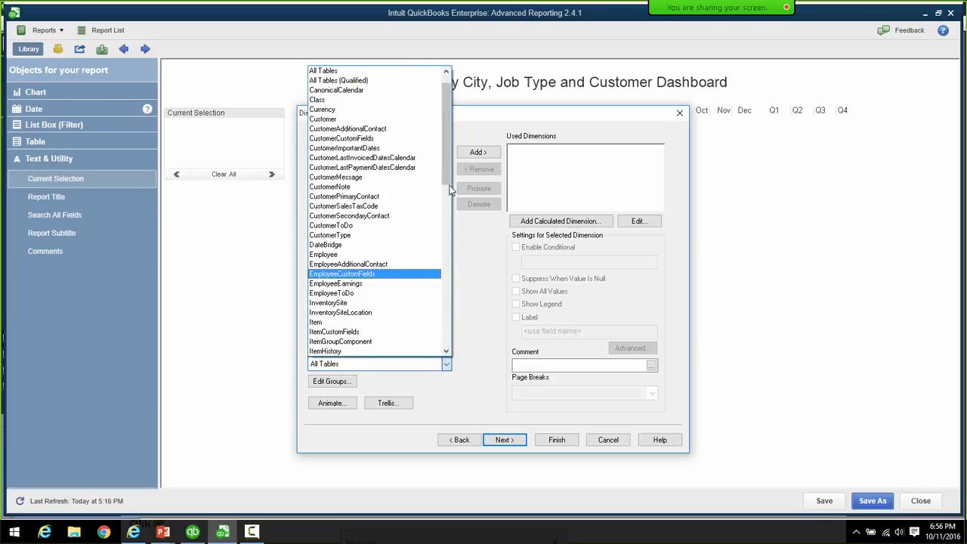
left_click_drag(449, 179, 442, 313)
- Add Transactions.Bill Address City as the first dimension and label it 'City'
left_click(358, 332)
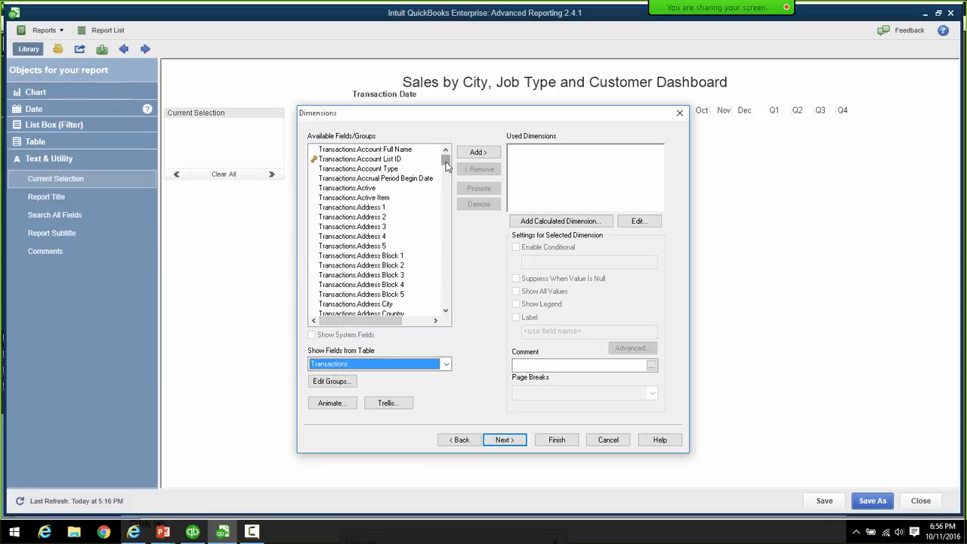
left_click_drag(446, 166, 446, 188)
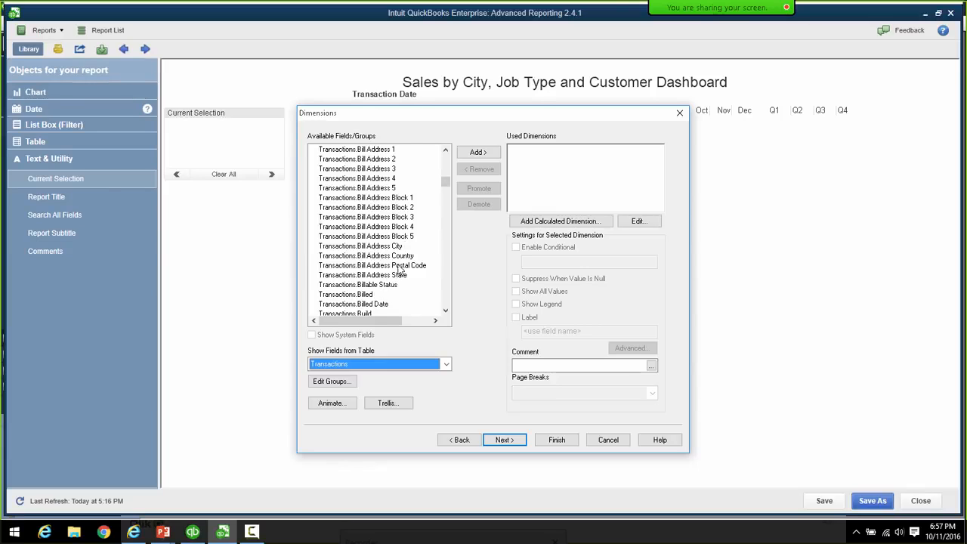
left_click(397, 247)
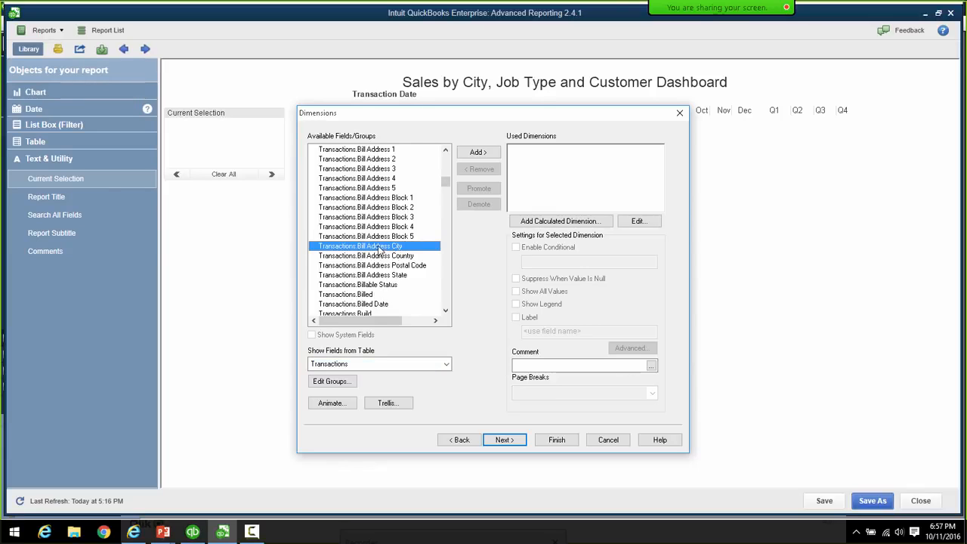
left_click(477, 153)
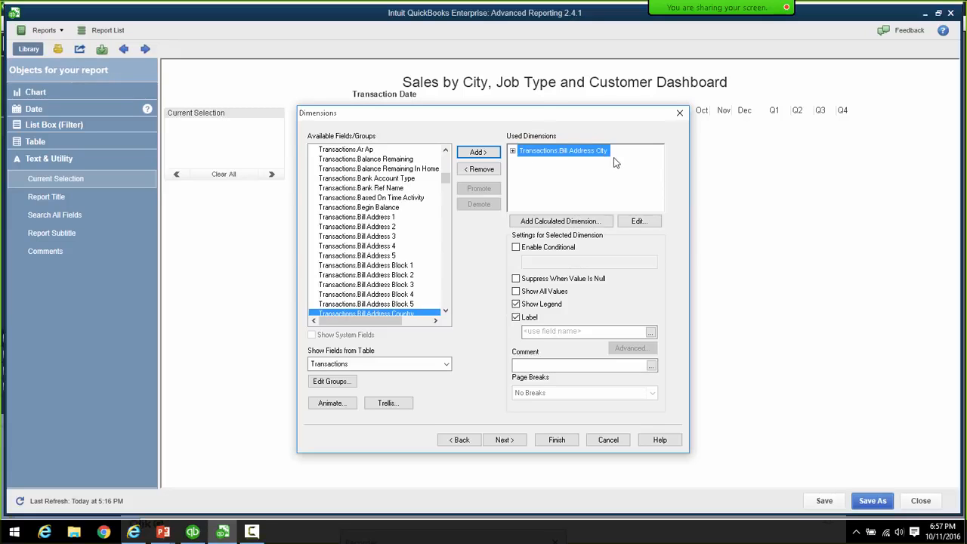
left_click(574, 331)
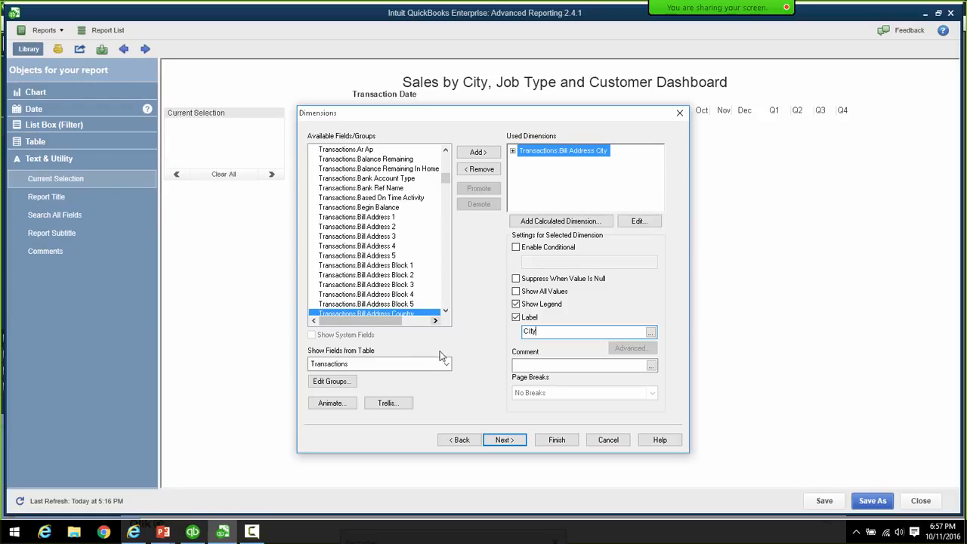
- Switch back to All Tables and add JobType.Full Name as the second dimension
left_click(447, 365)
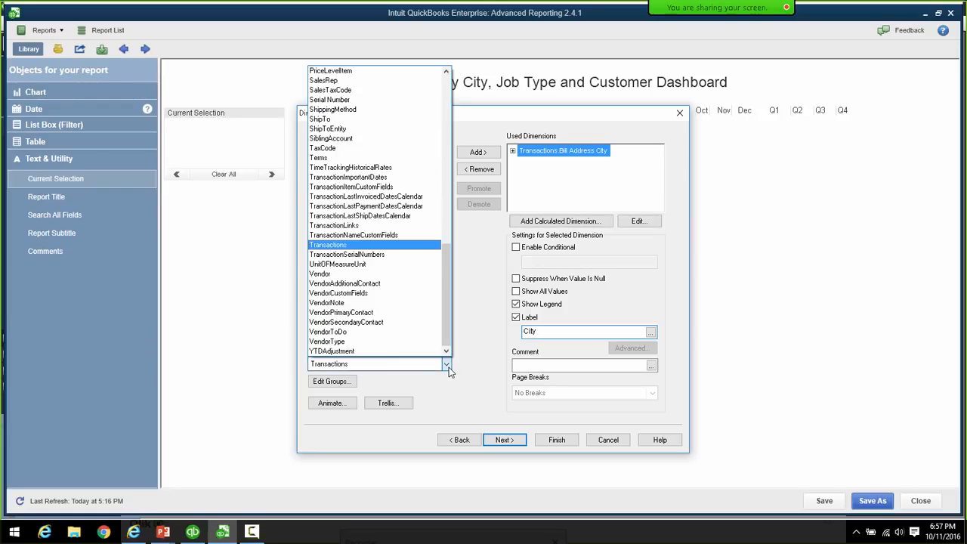
left_click_drag(445, 314, 446, 143)
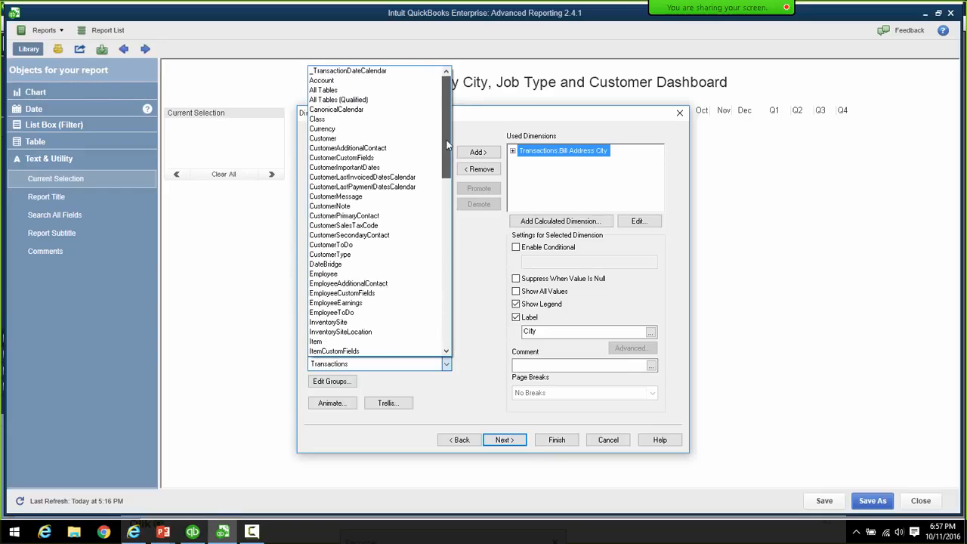
left_click(332, 91)
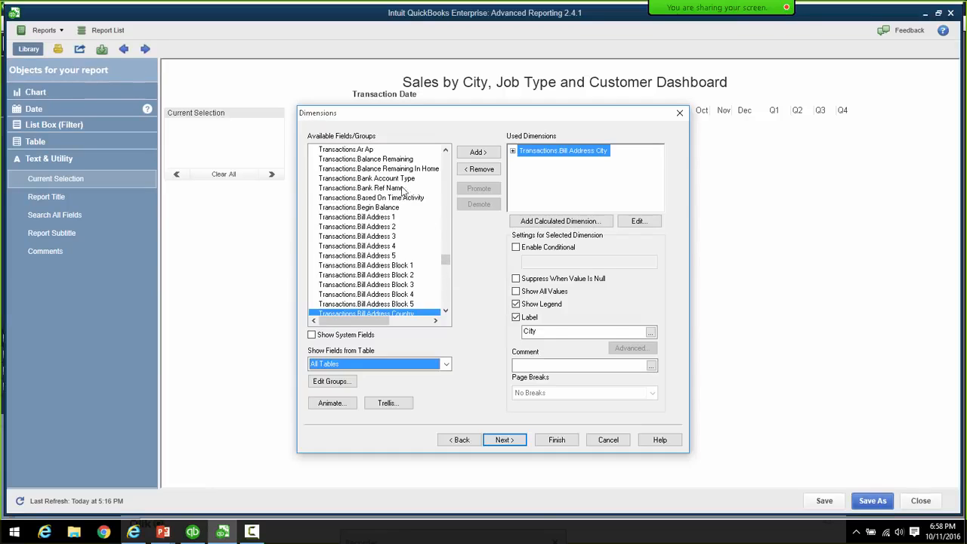
left_click(361, 256)
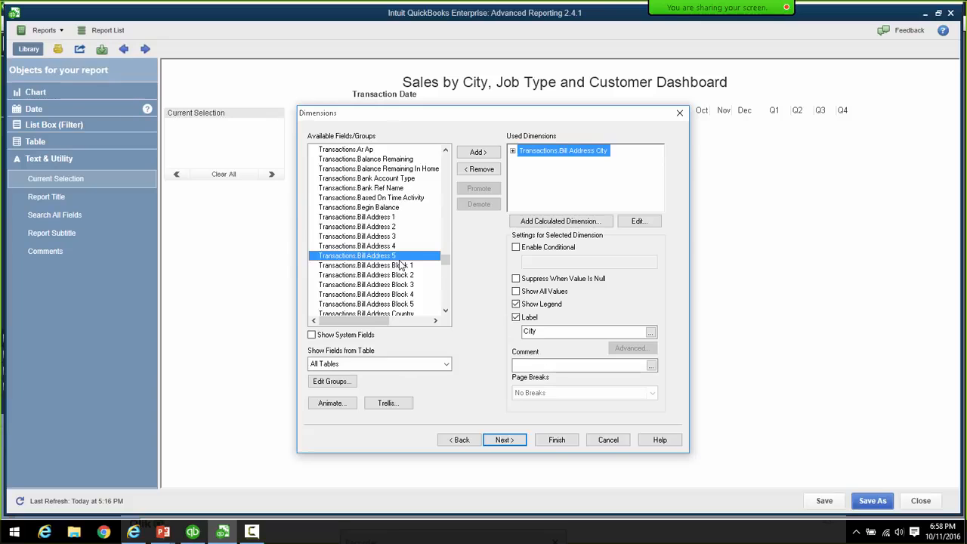
key("j")
key("j")
key("j")
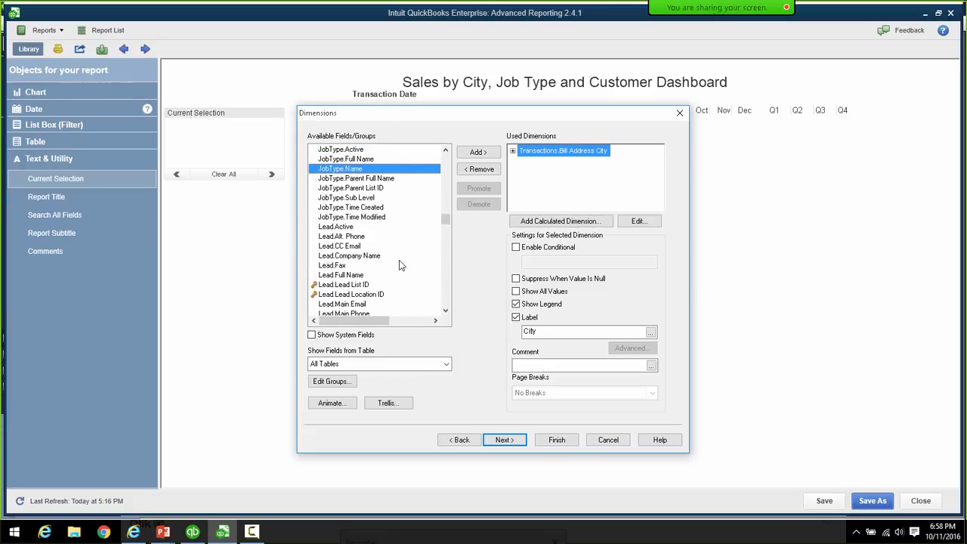
left_click(348, 160)
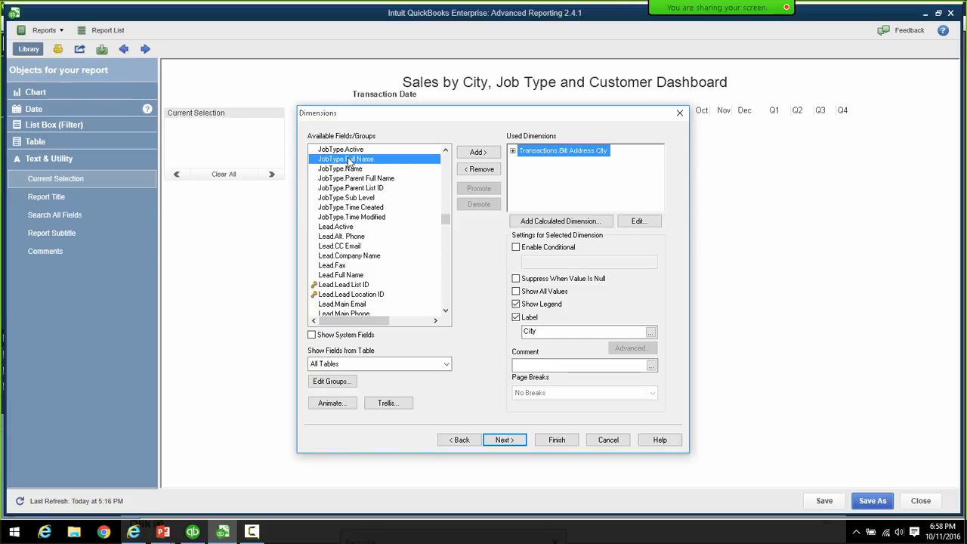
left_click(475, 153)
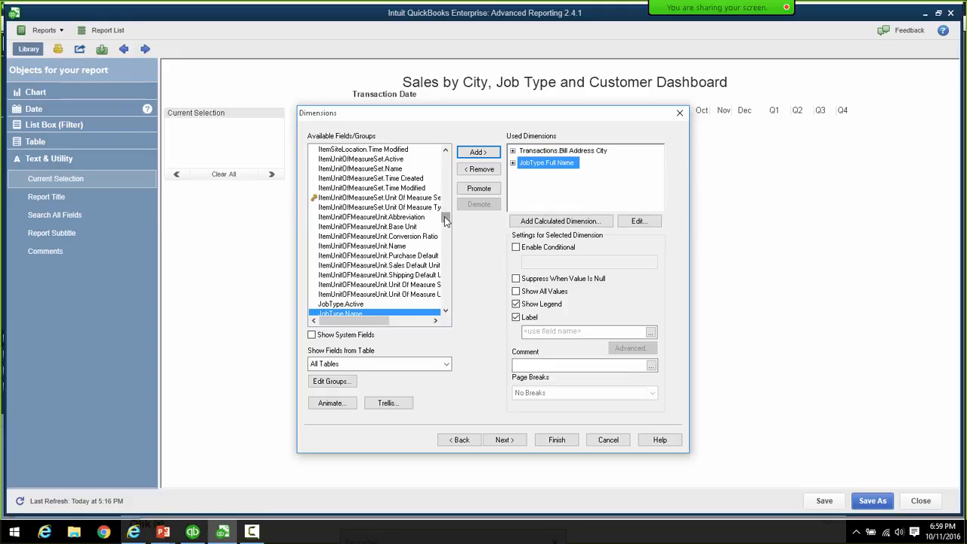
- Review the Available Fields list and advance to a blank Edit Expression dialog
scroll(444, 216, "up", 6)
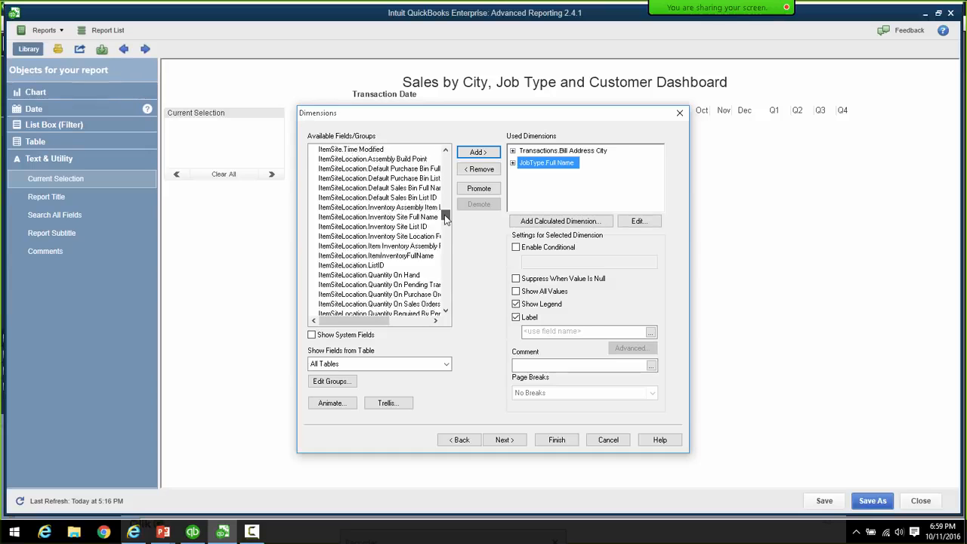
scroll(444, 217, "down", 6)
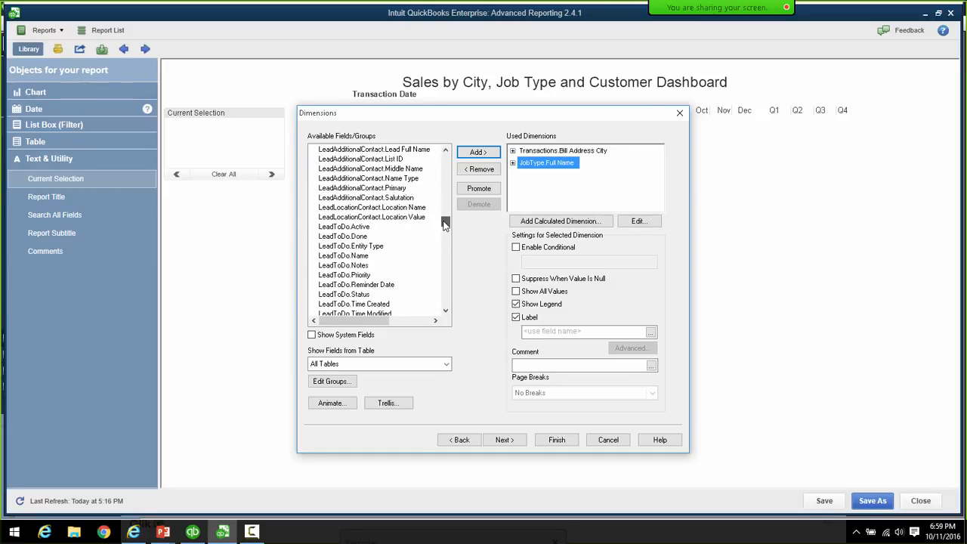
scroll(445, 220, "up", 3)
scroll(444, 220, "up", 3)
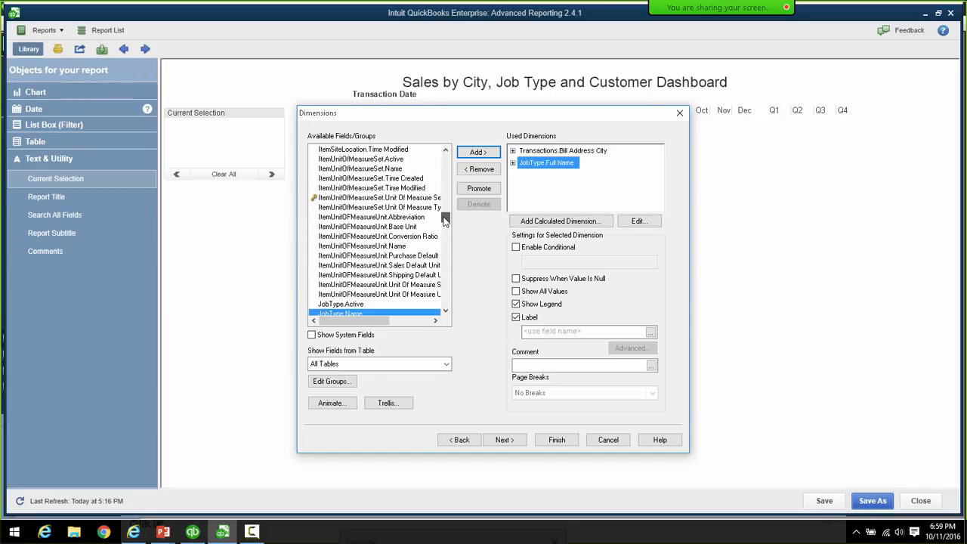
scroll(445, 220, "down", 7)
scroll(445, 221, "up", 2)
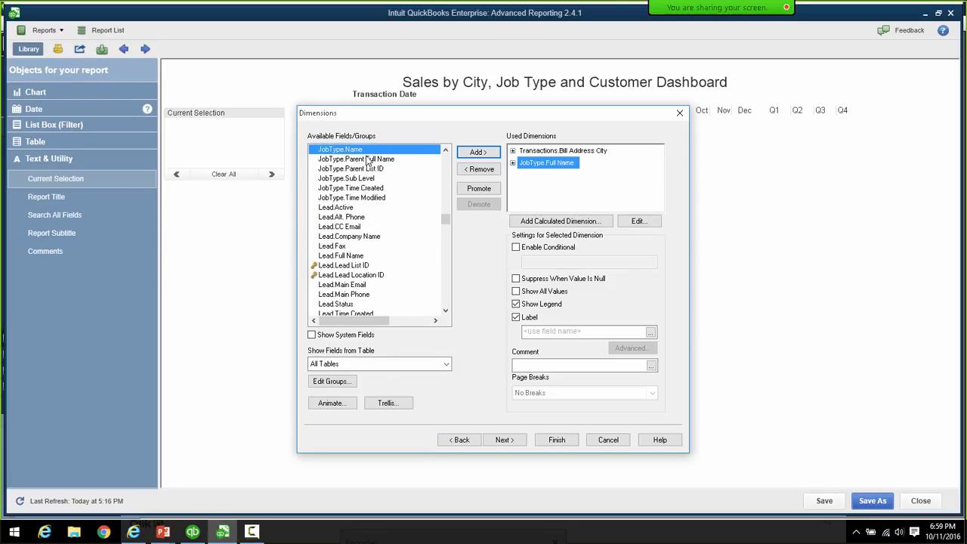
scroll(446, 155, "up", 3)
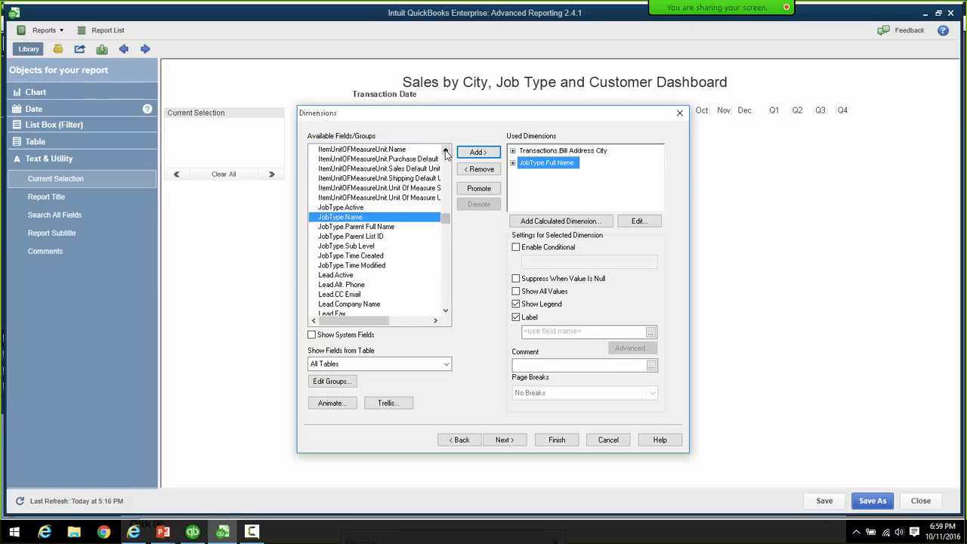
left_click(445, 153)
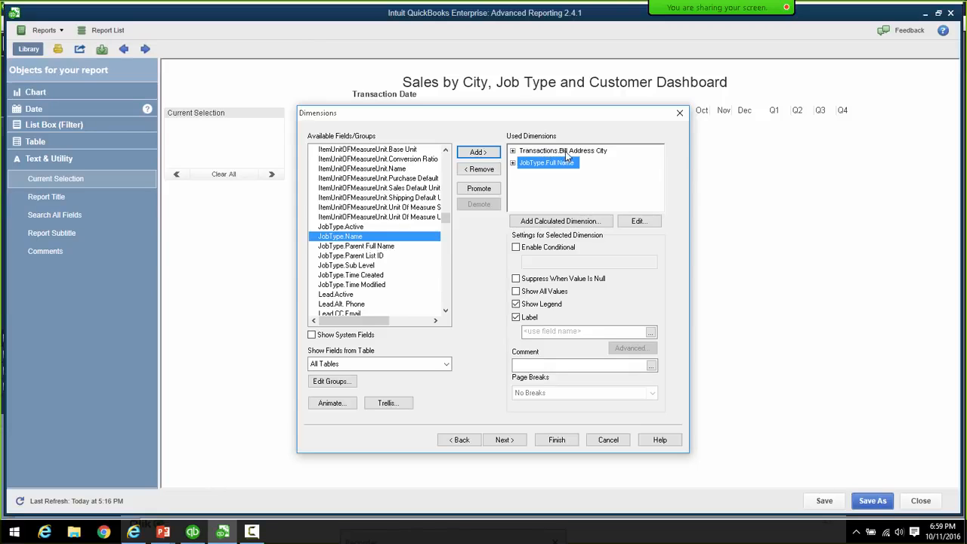
scroll(447, 224, "up", 5)
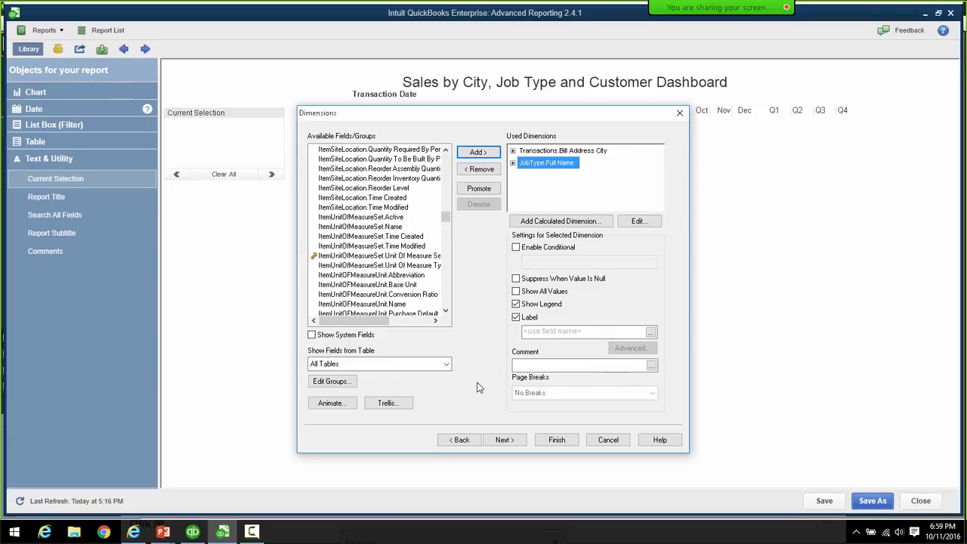
left_click(507, 442)
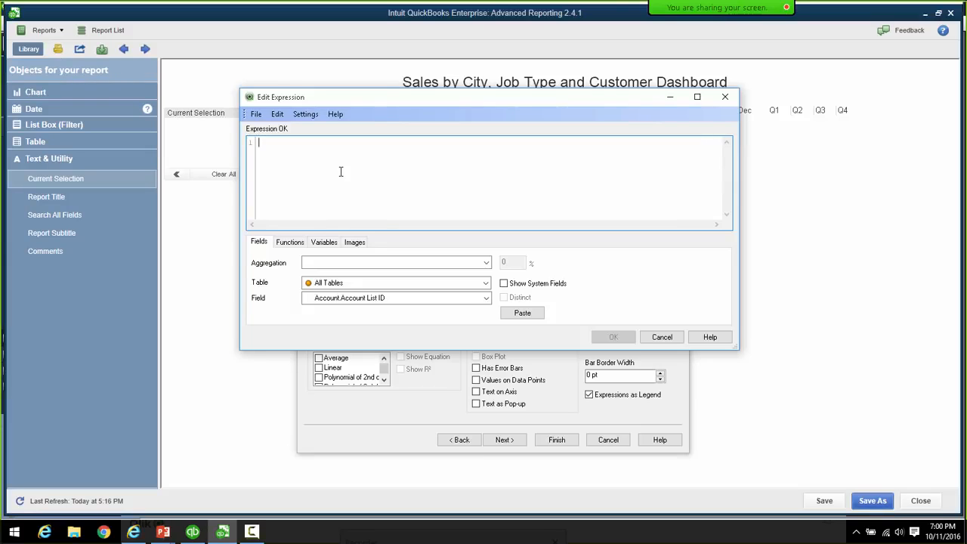
- Enter sum([Transactions.Amount With Sign]), picking Amount With Sign from the autocomplete suggestions
type("sum")
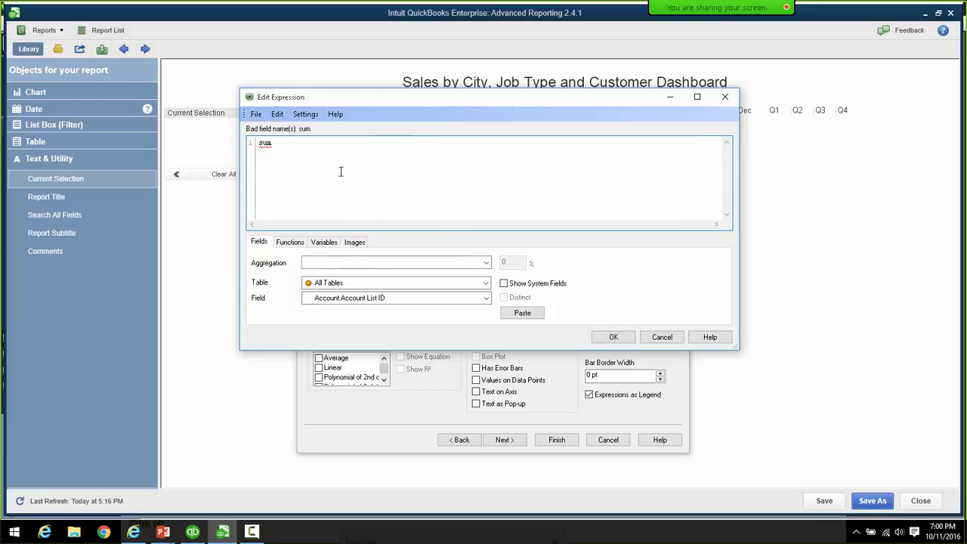
type("()")
key("Left")
type("Transac")
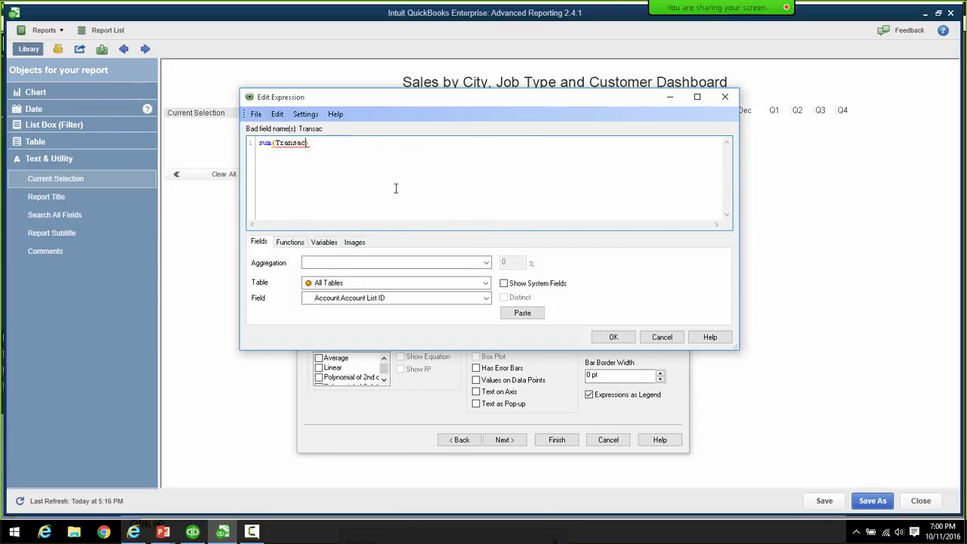
type("tions")
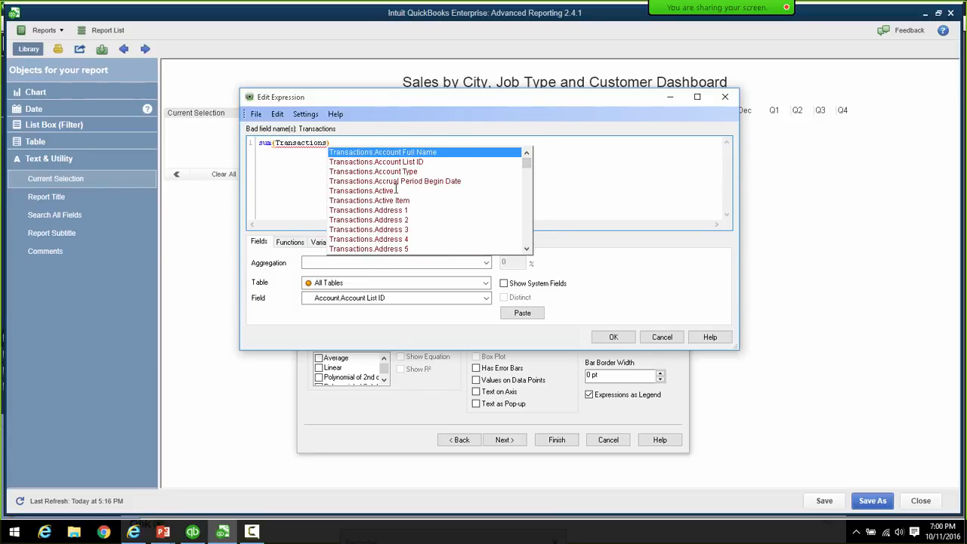
type(".A")
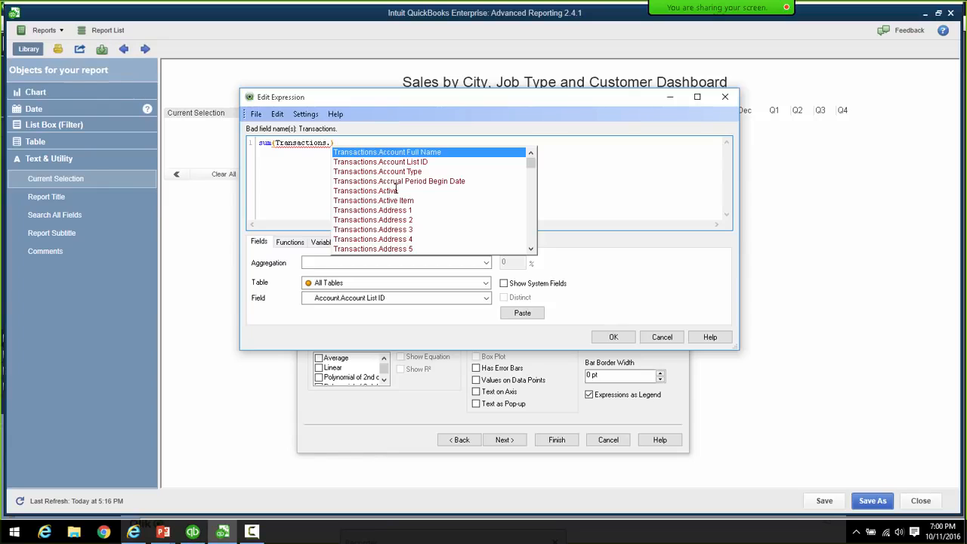
type("mount")
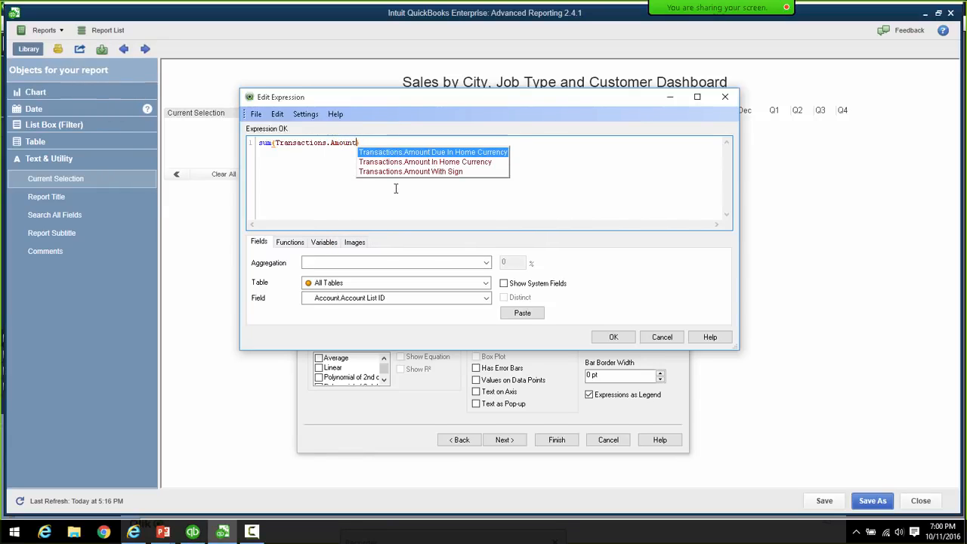
type(" )")
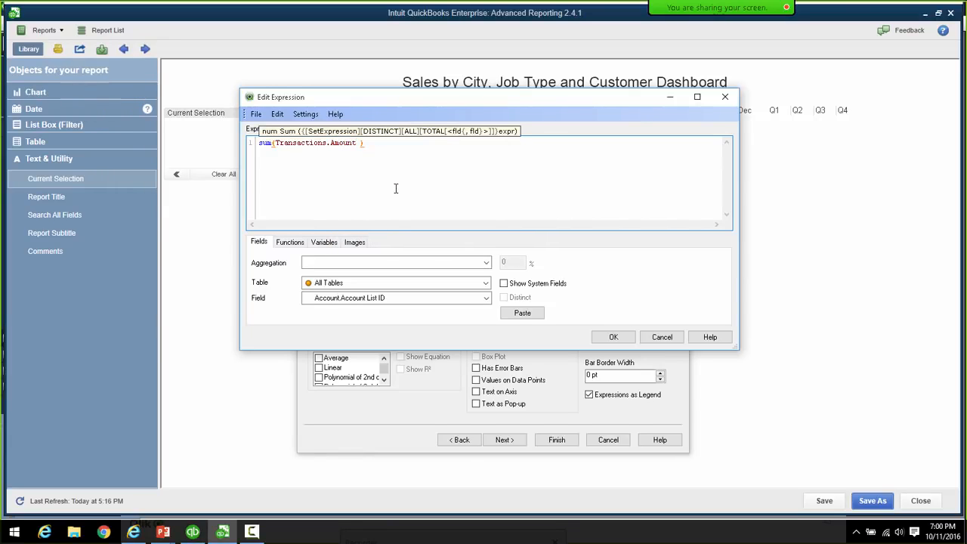
key("BackSpace")
key("BackSpace")
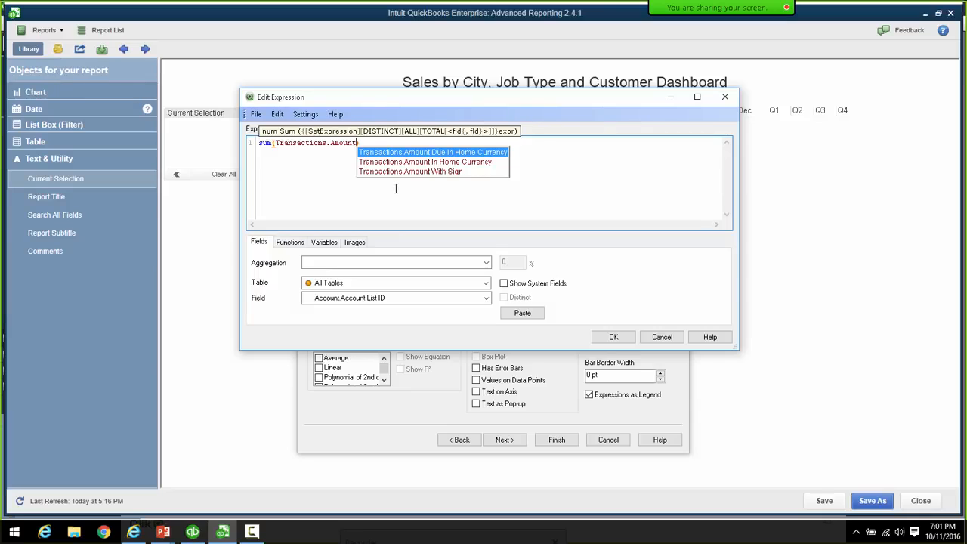
key("Down")
key("Down")
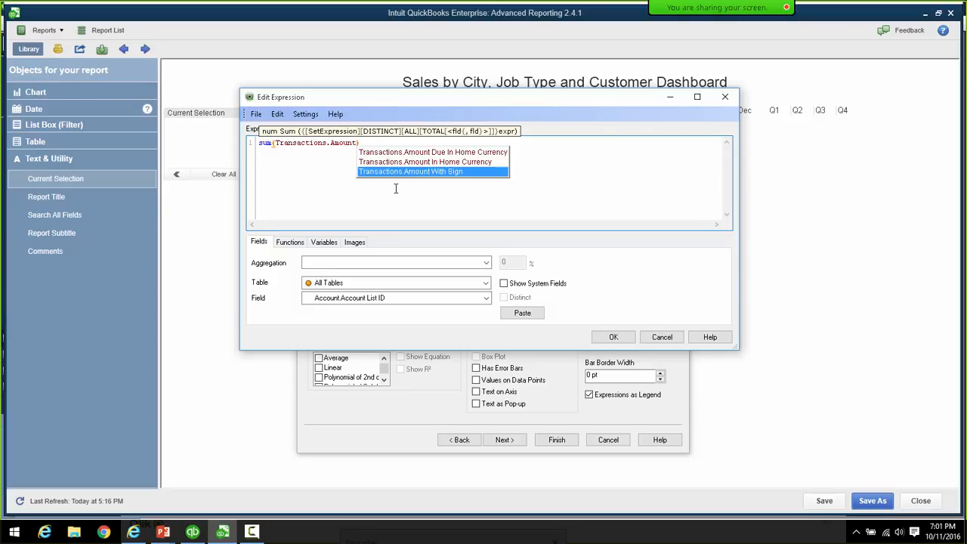
key("Return")
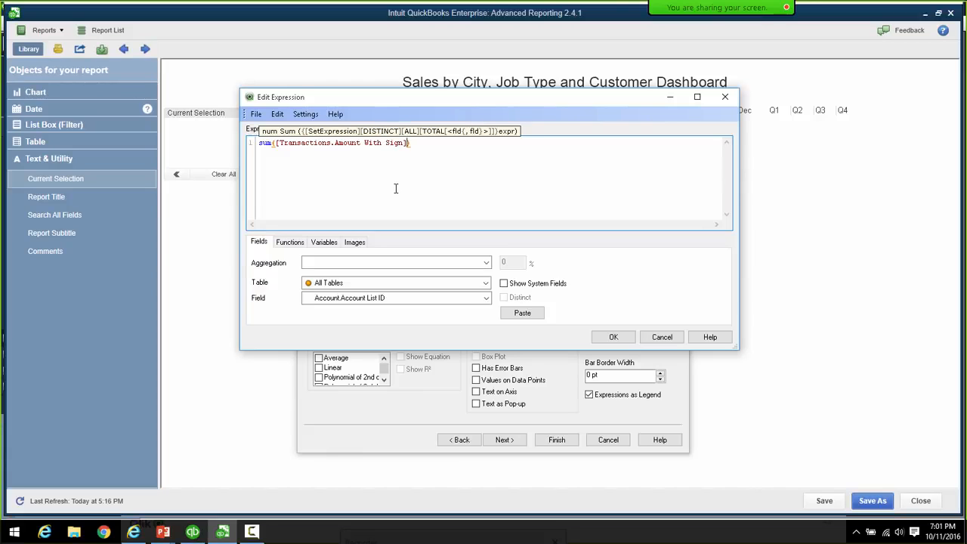
left_click(277, 143)
- Add the {<$(vExprSales)>} set modifier inside the sum, correcting vExprSale to vExprSales
type("(")
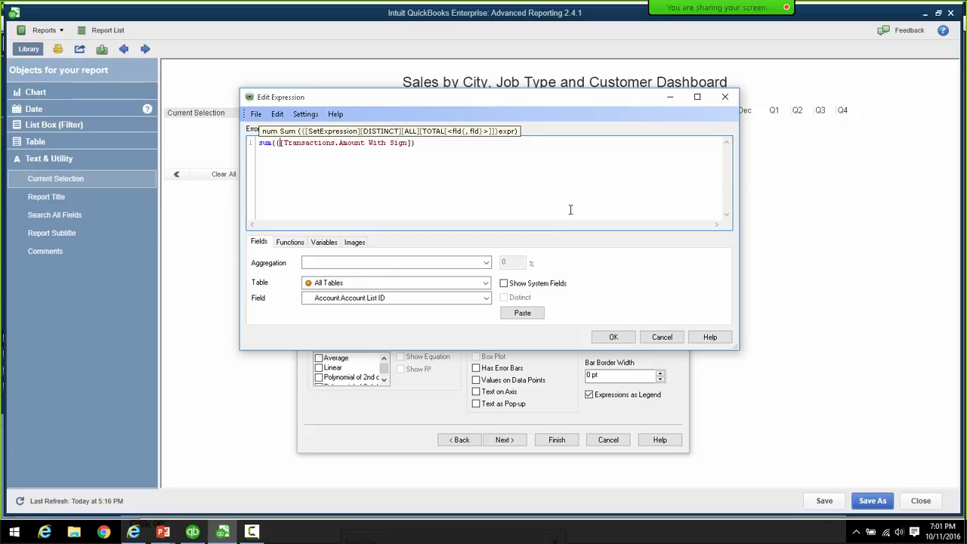
type(")")
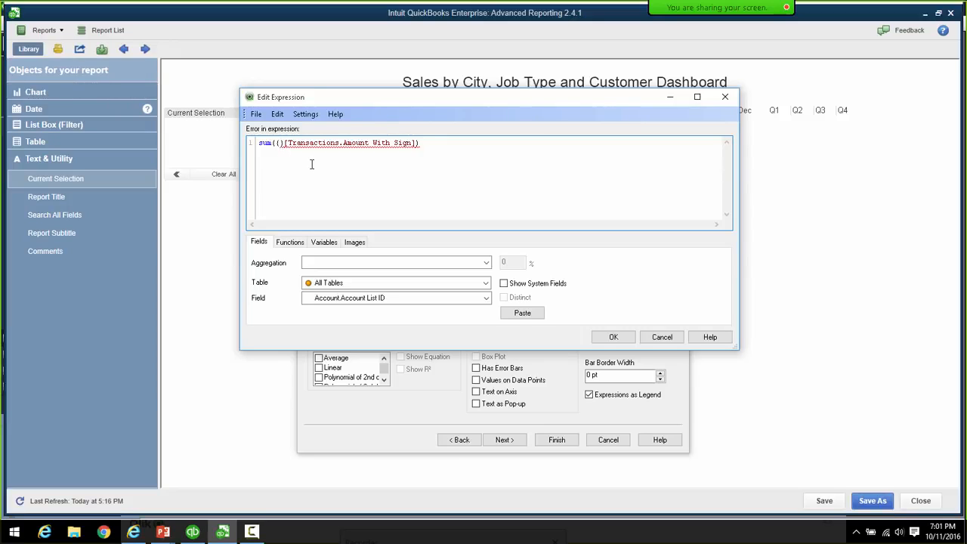
type("<")
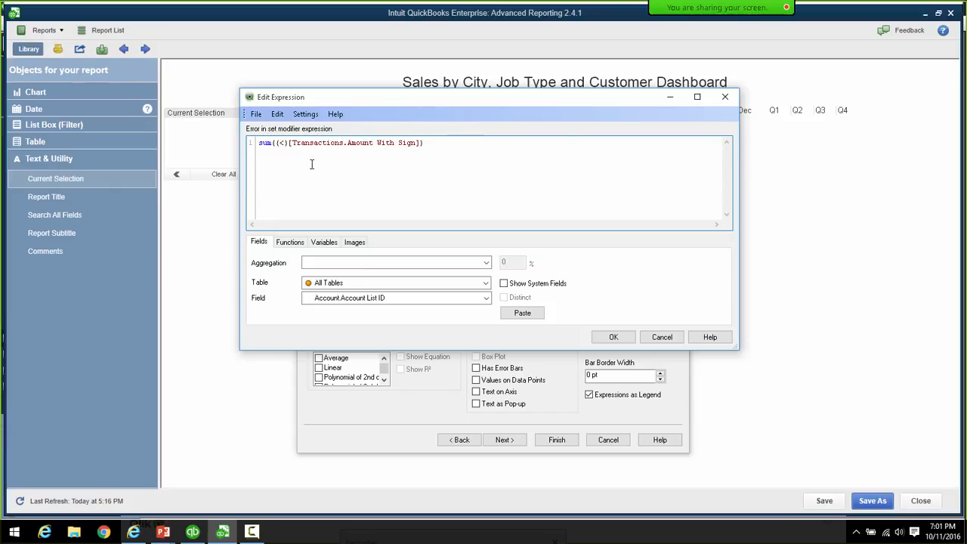
type(">")
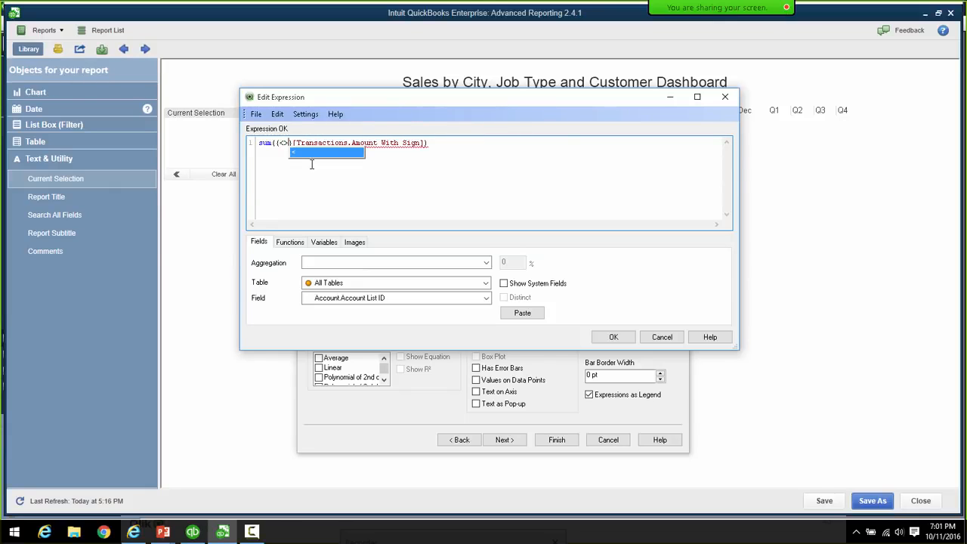
left_click(284, 143)
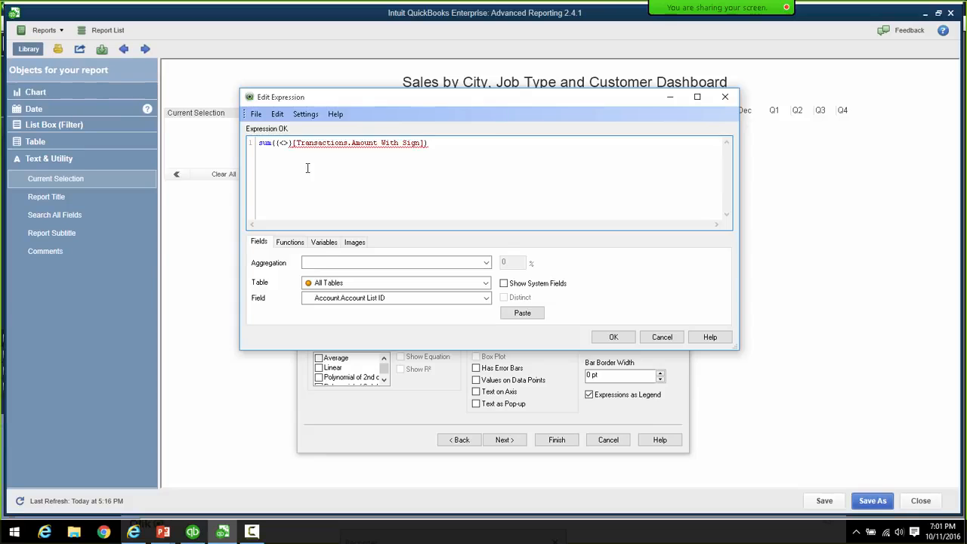
type("$")
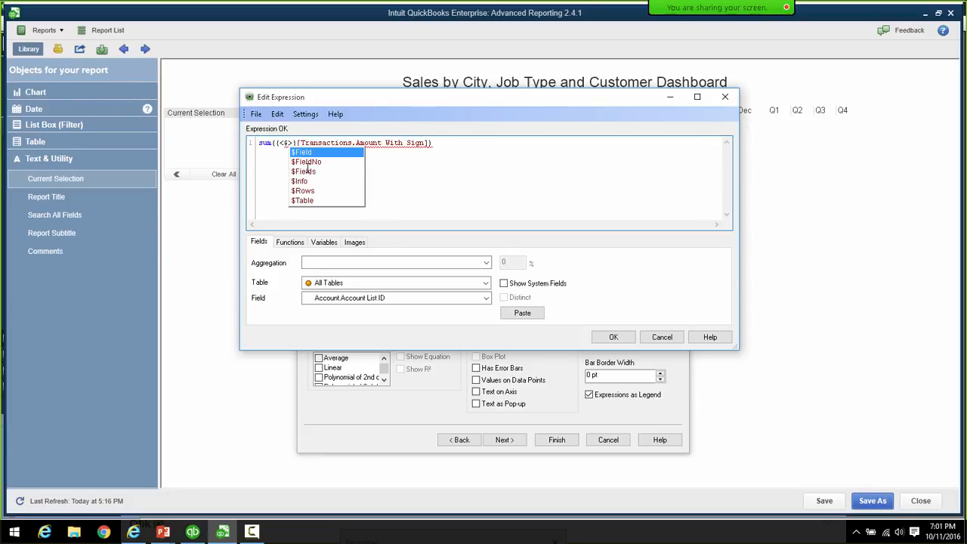
type("(")
type("vEx")
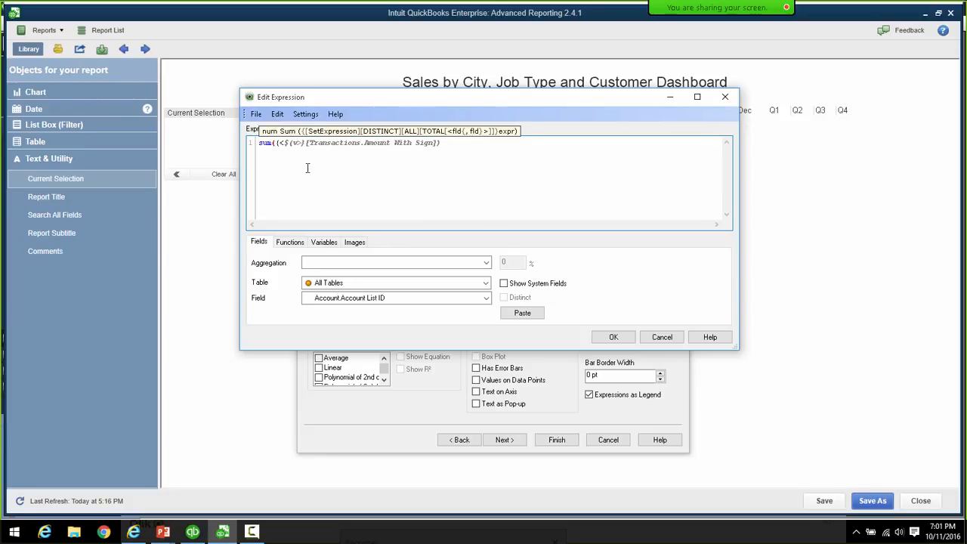
type("pr")
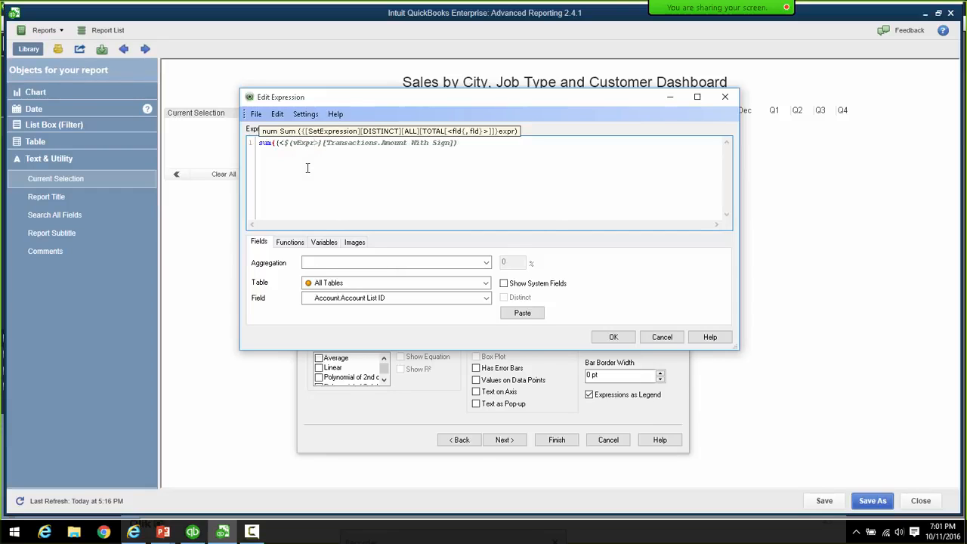
type("S")
type("ale")
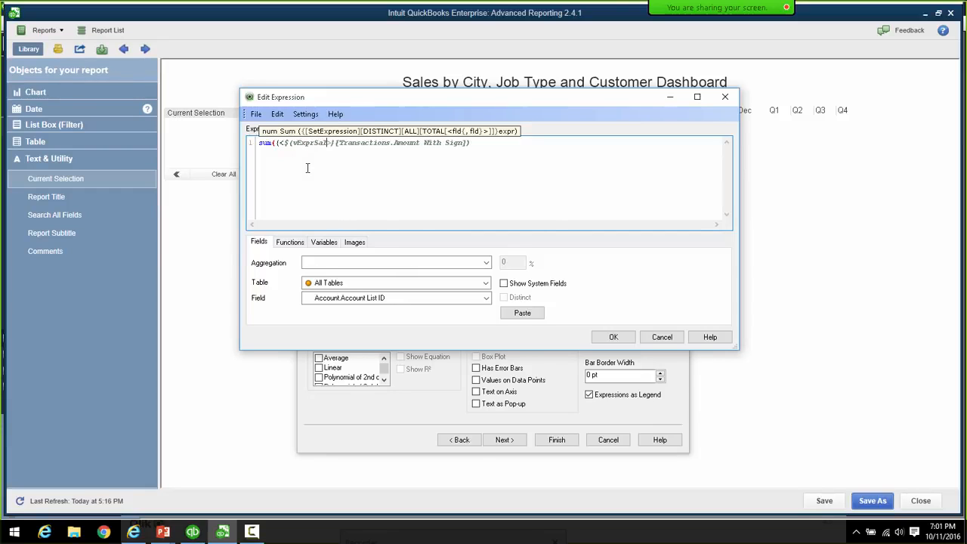
type(")")
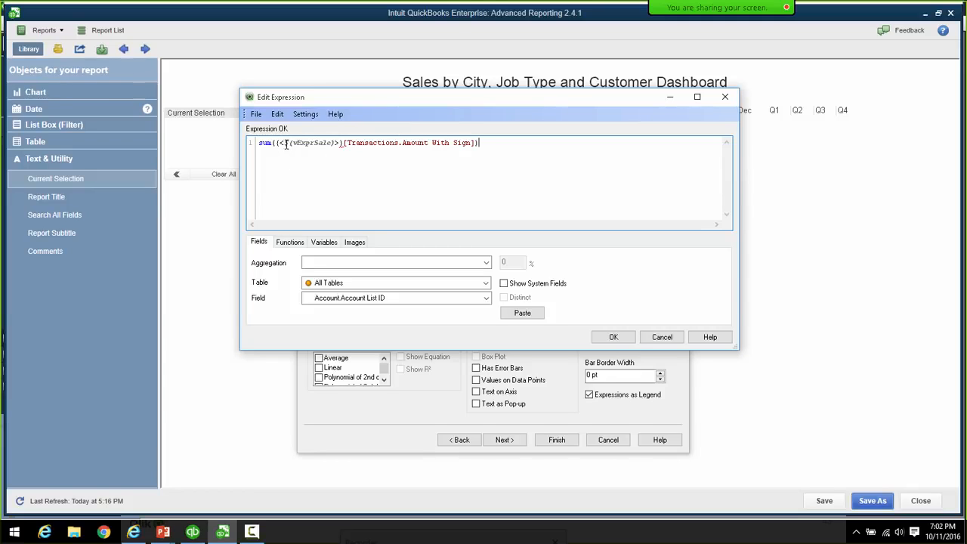
left_click(333, 144)
type("s")
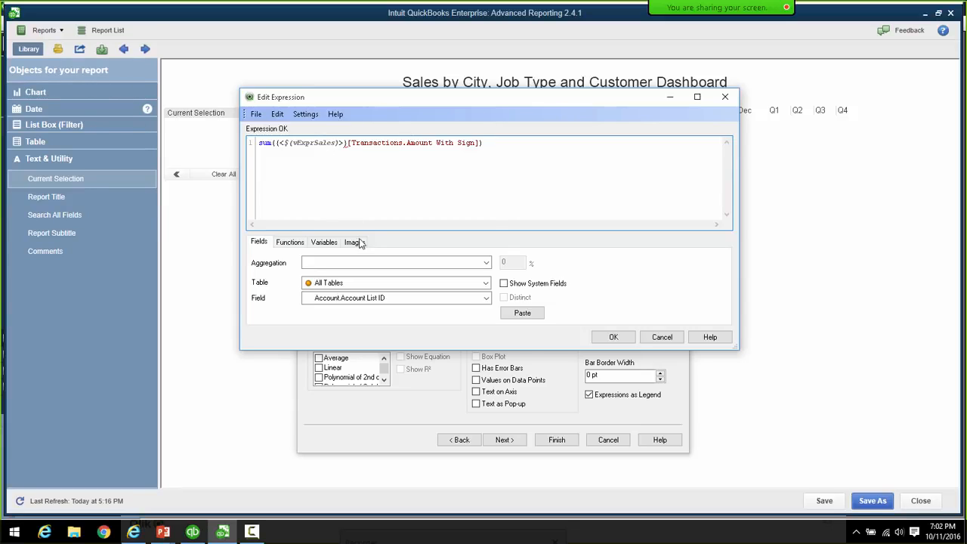
- Display vExprSales's definition from the Variables list: Account Type 'Income' and Pending 0
left_click(333, 242)
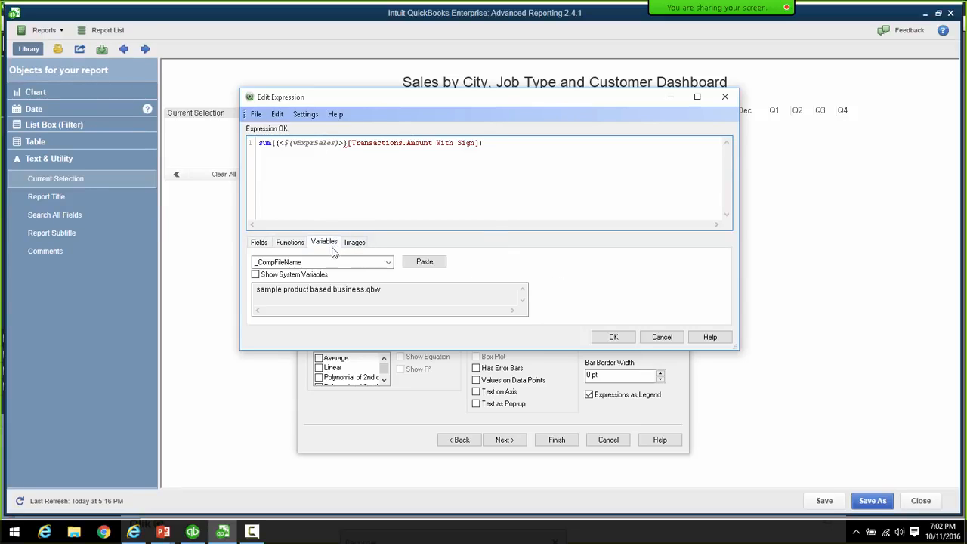
left_click(388, 263)
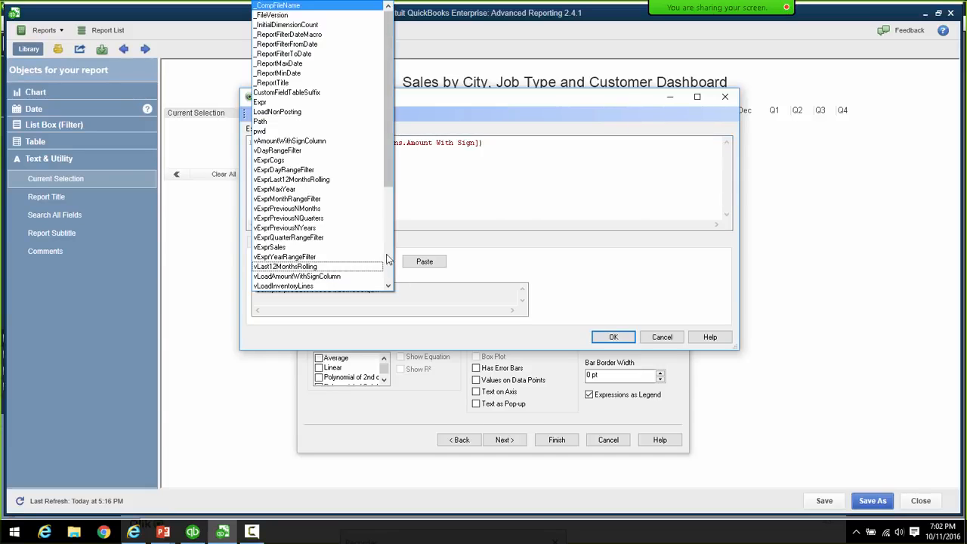
left_click(342, 248)
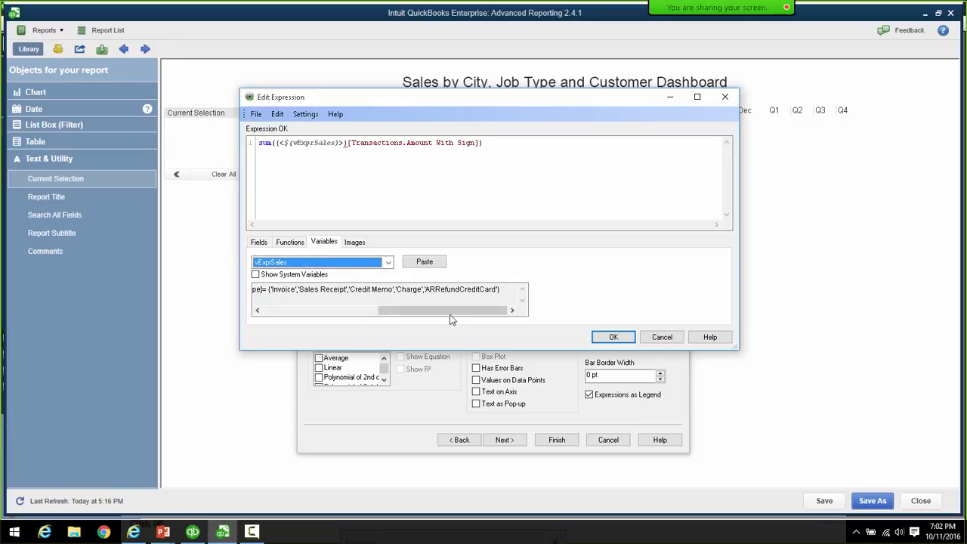
left_click_drag(451, 314, 312, 313)
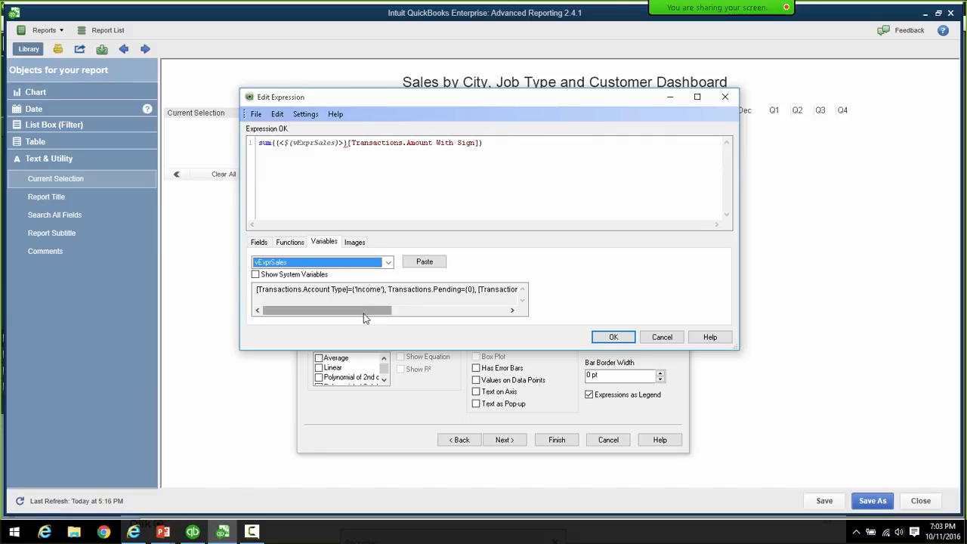
left_click_drag(366, 313, 395, 315)
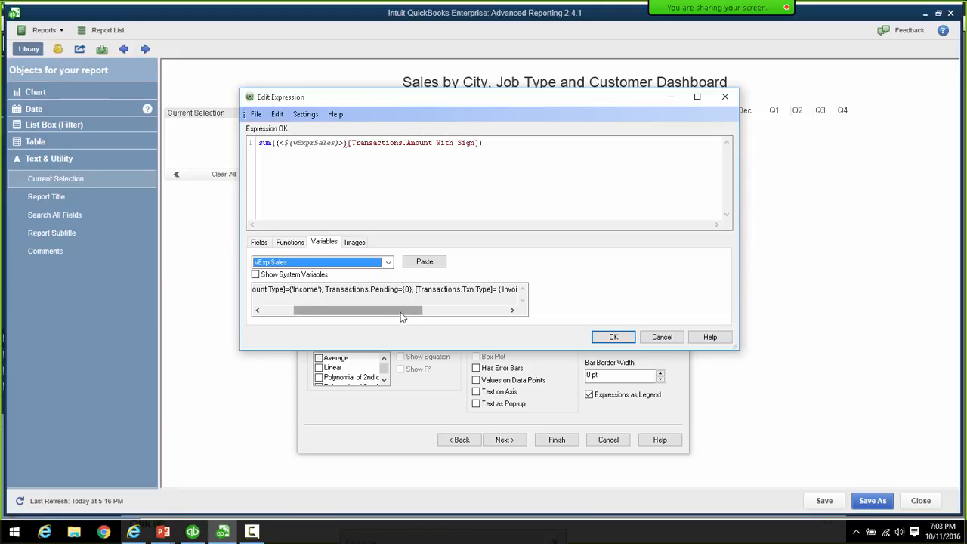
mouse_move(401, 317)
left_mouse_down()
mouse_move(489, 312)
mouse_move(393, 312)
left_mouse_up()
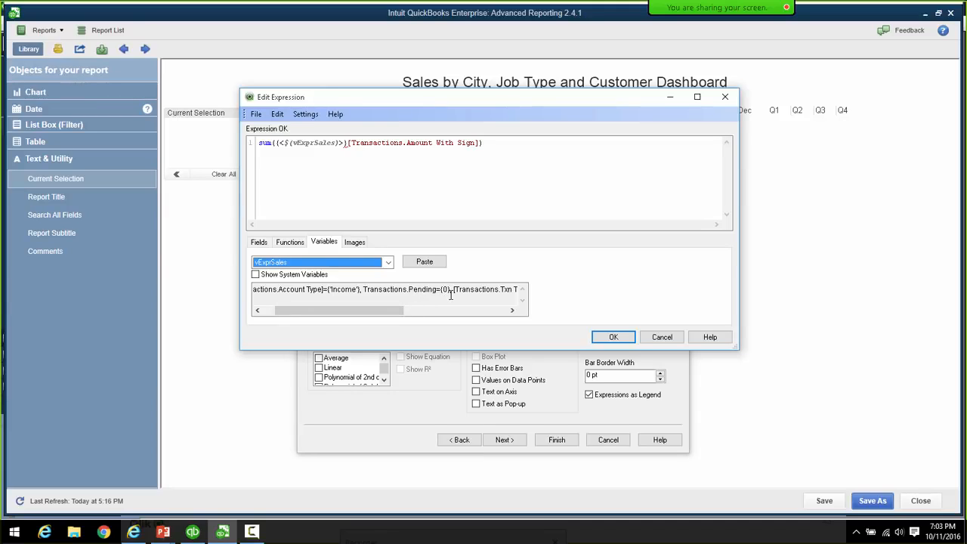
left_click_drag(399, 310, 355, 316)
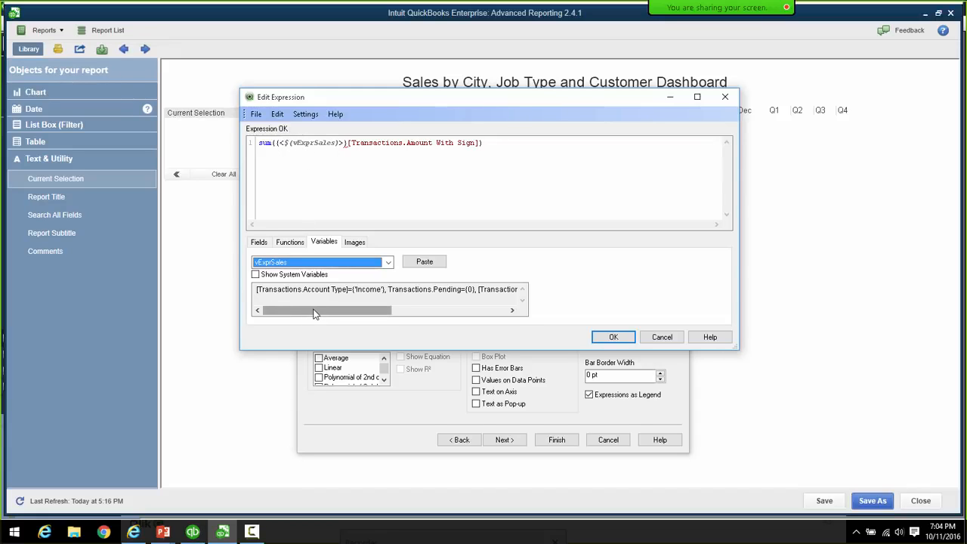
left_click_drag(314, 310, 316, 310)
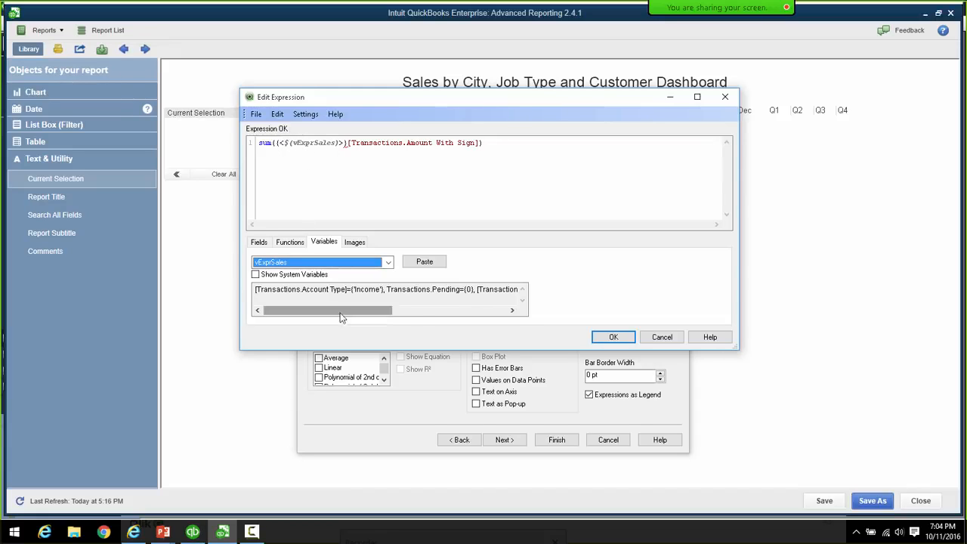
- Accept the sales expression and label it 'Sales Revenue'
left_click(622, 342)
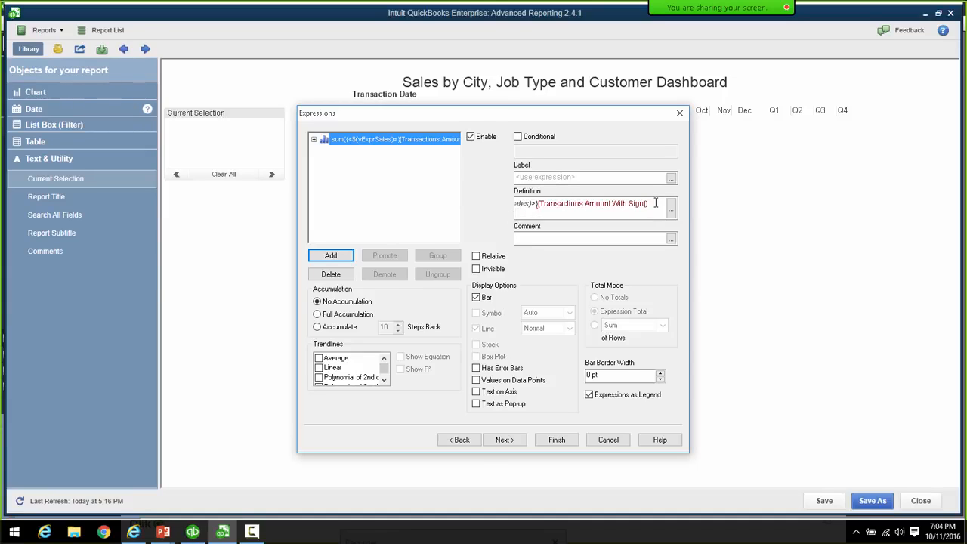
left_click(580, 177)
type("S")
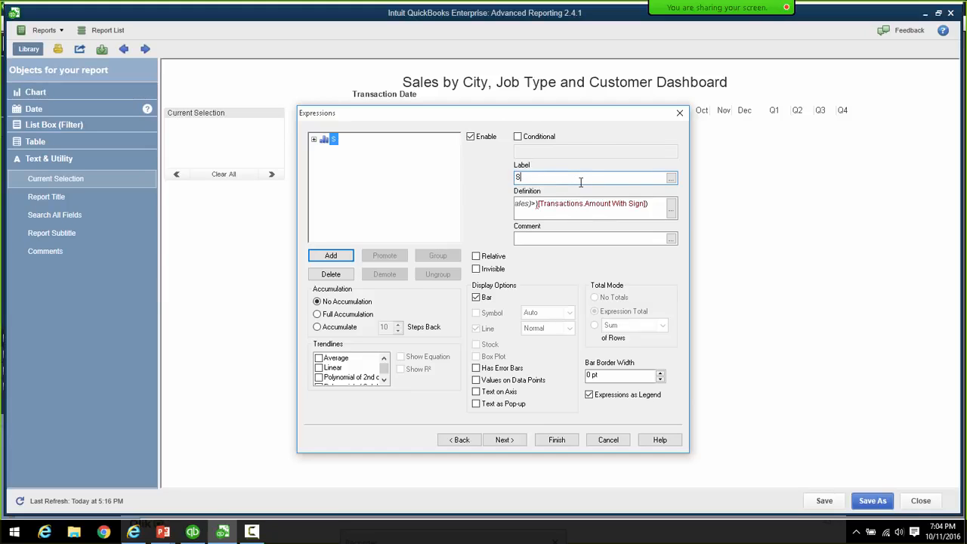
type("ales Revenue")
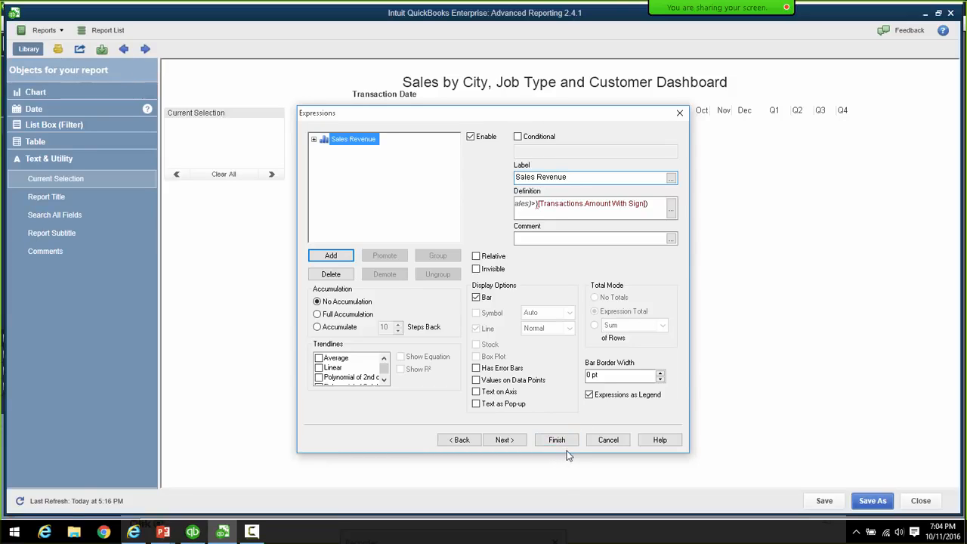
- Check the definition reads sum({<$(vExprSales)>}[Transactions.Amount With Sign]) and continue to Sort
left_click(671, 211)
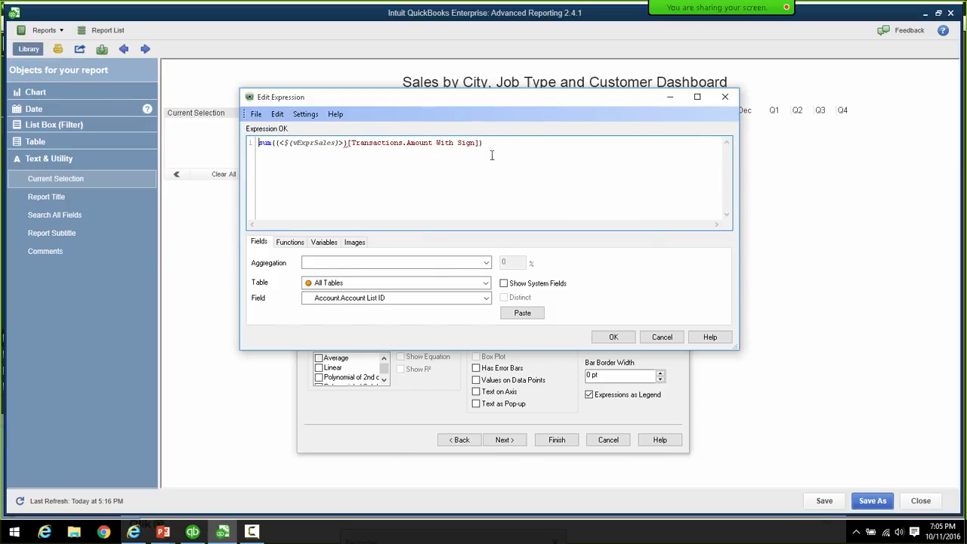
left_click_drag(483, 142, 252, 143)
key("ctrl+c")
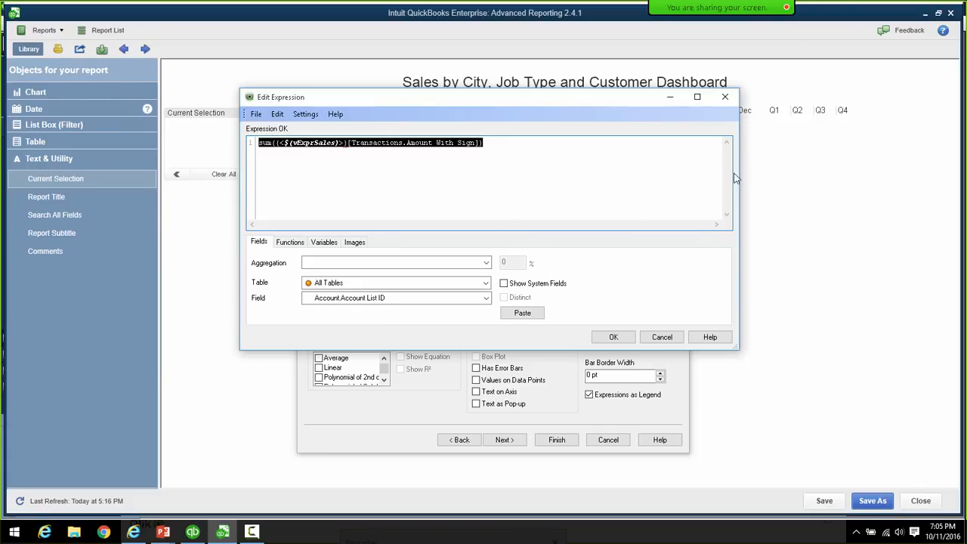
left_click(723, 99)
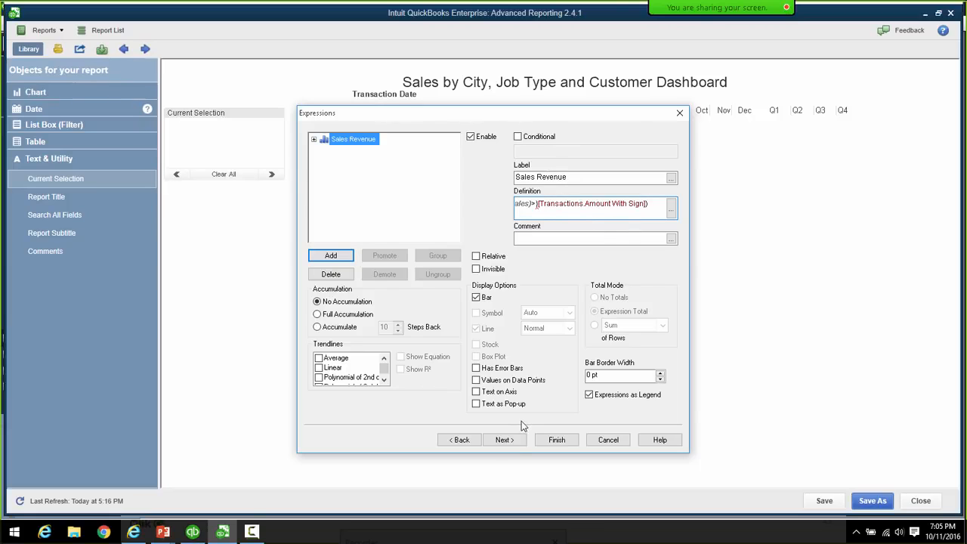
left_click(504, 440)
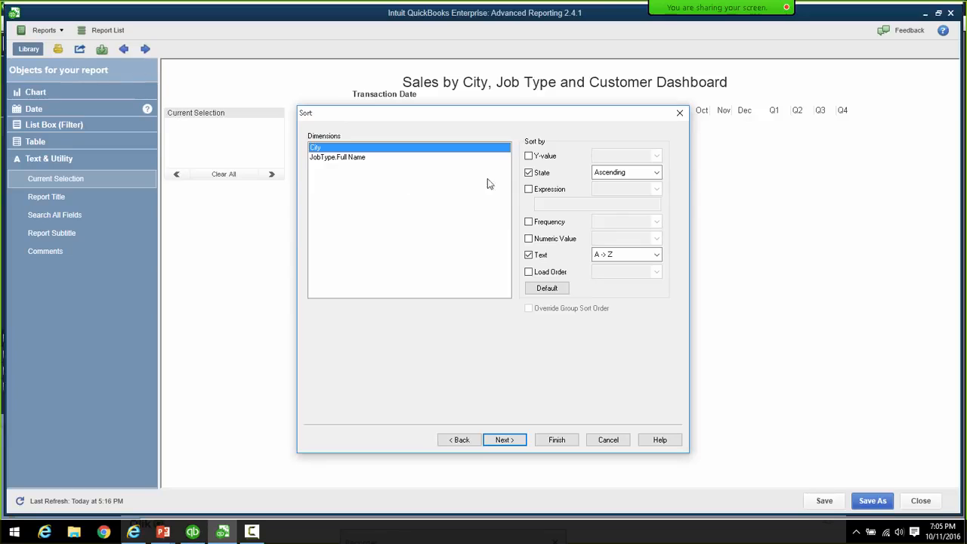
- Sort cities descending by the pasted sales sum expression, with State and Text sorting off
left_click(529, 173)
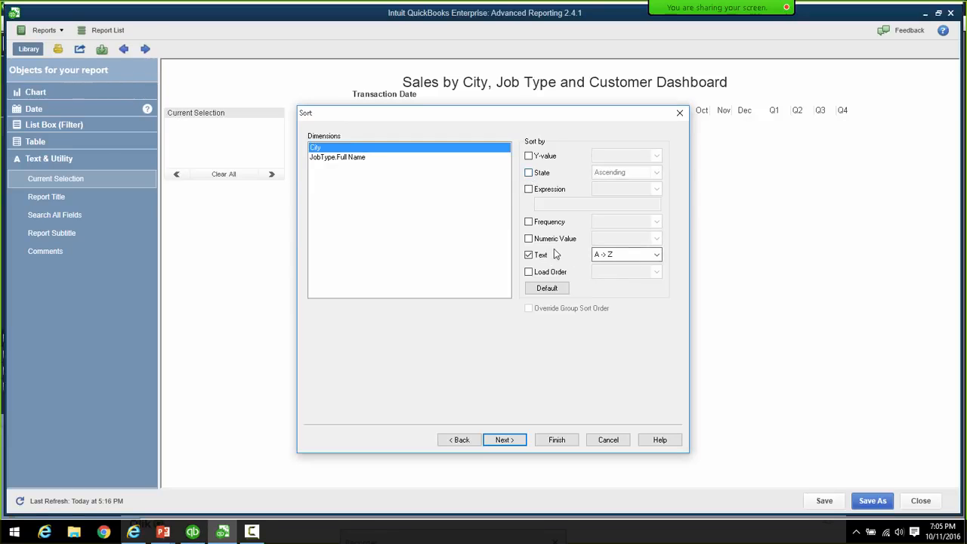
left_click(528, 189)
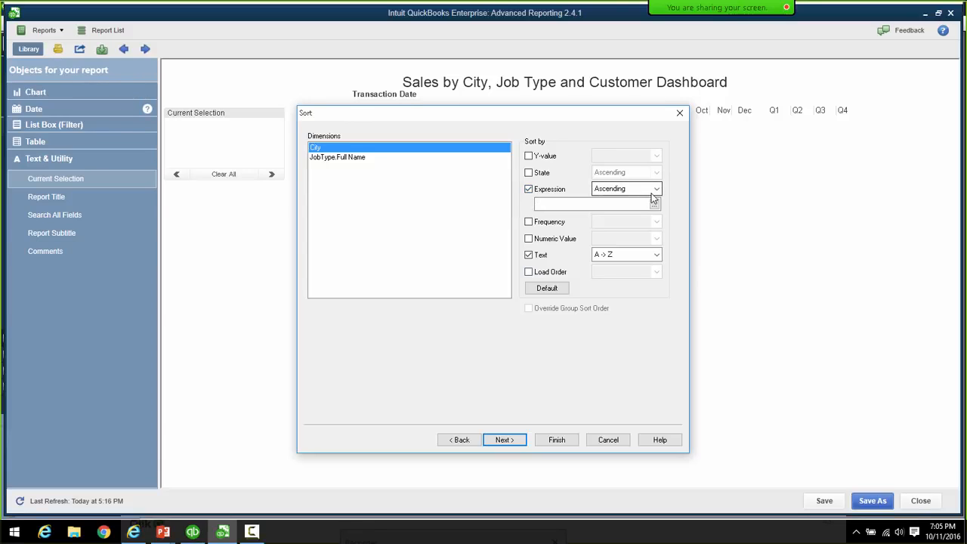
left_click(655, 189)
left_click(625, 212)
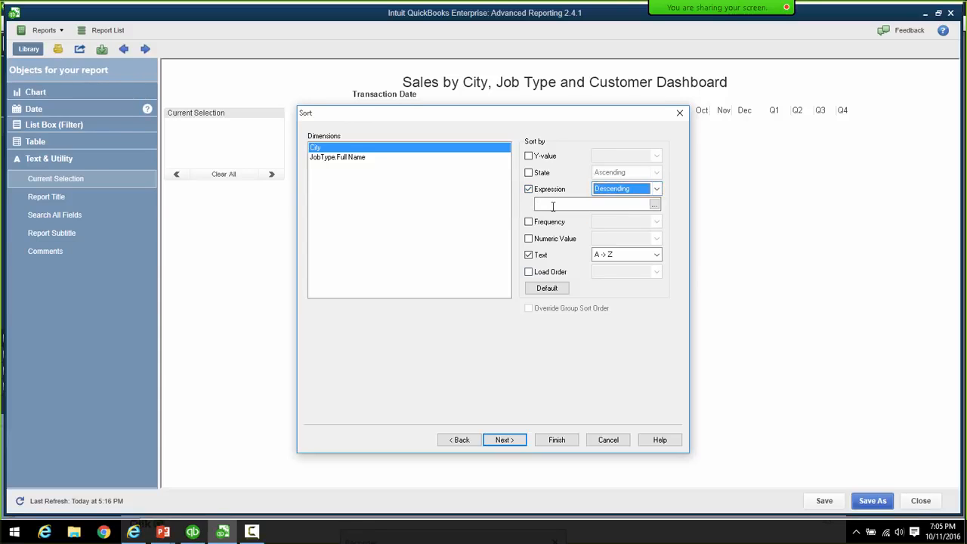
left_click(654, 205)
left_click(654, 205)
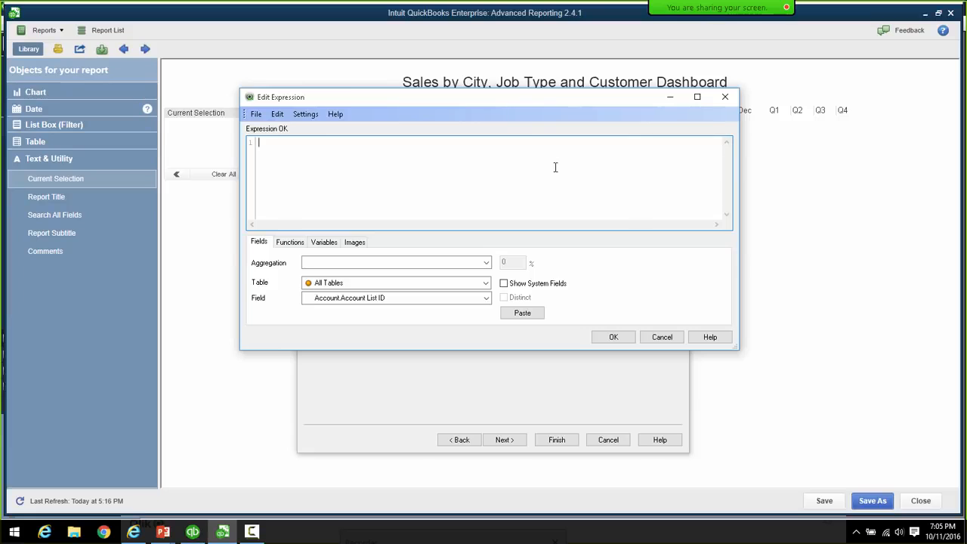
key("ctrl+v")
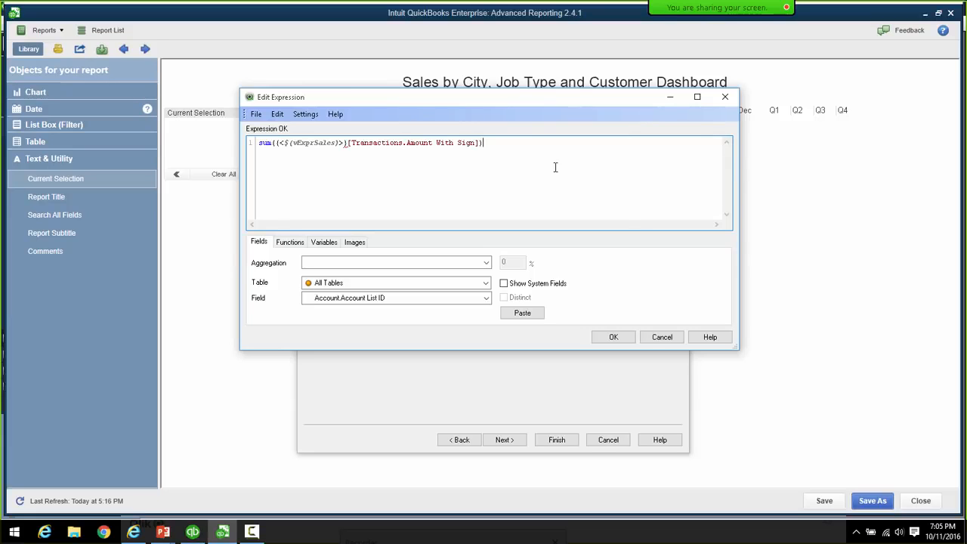
left_click(612, 338)
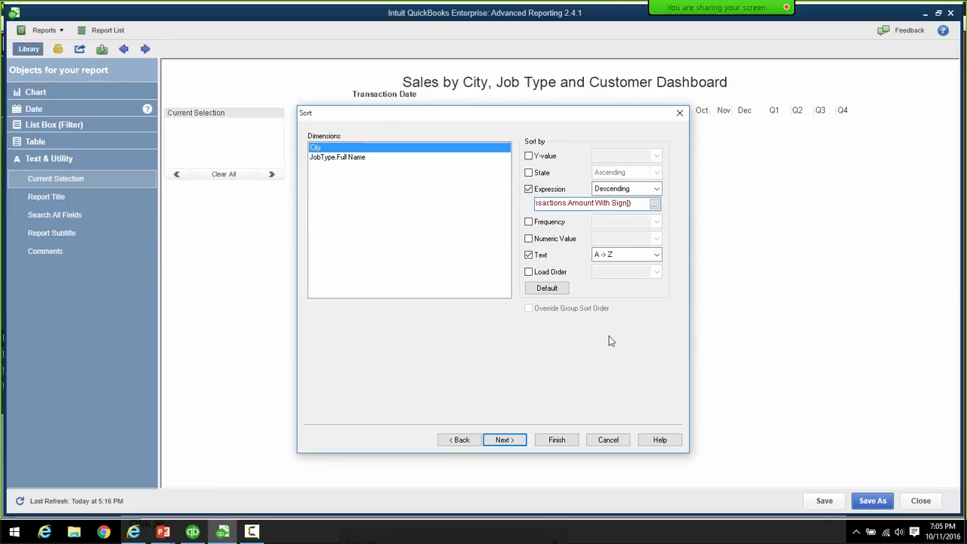
left_click(528, 255)
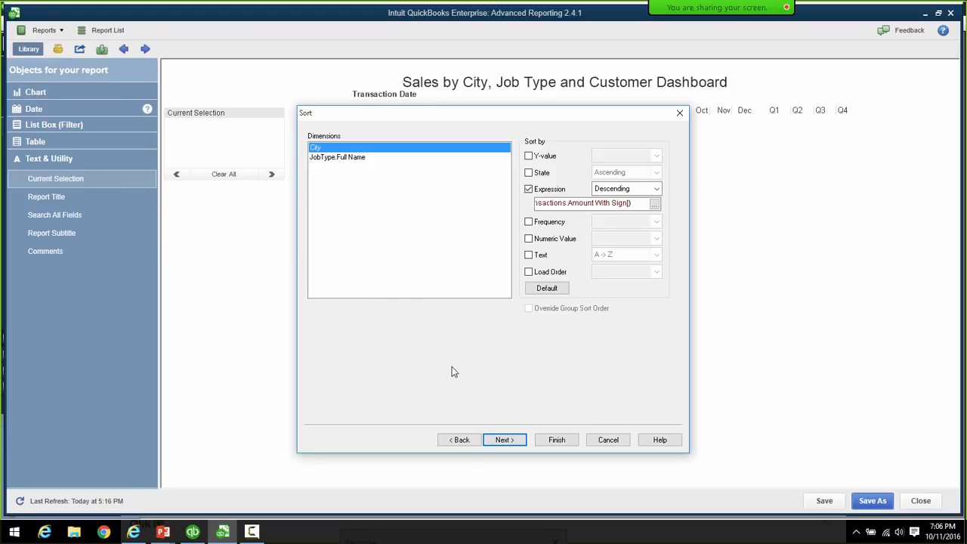
left_click(500, 440)
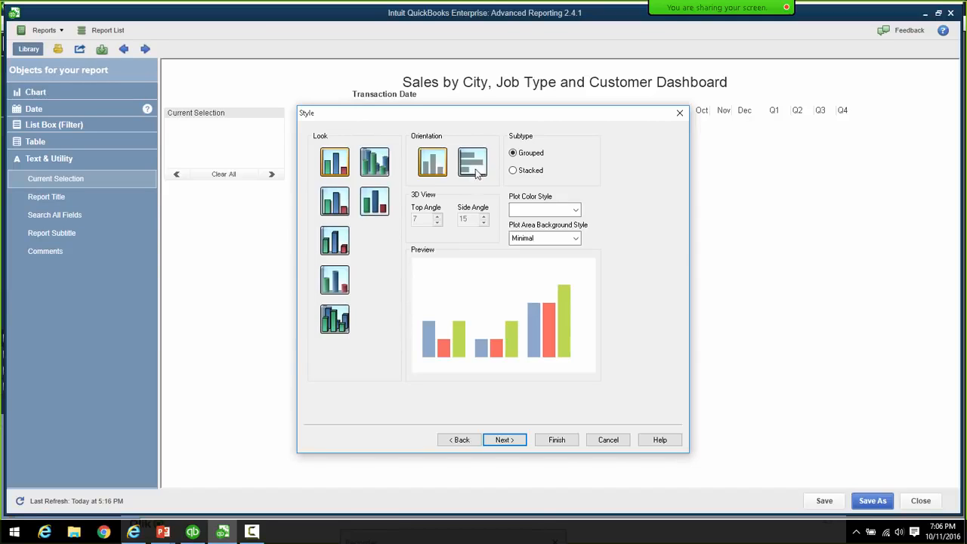
- Use the Stacked bar subtype, slant the city axis labels diagonally, and finish the chart
left_click(514, 171)
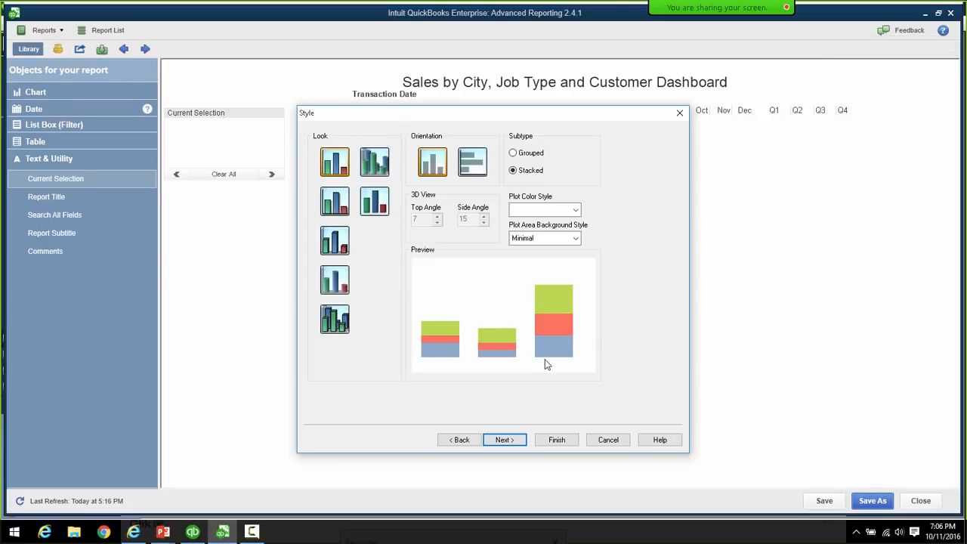
left_click(518, 441)
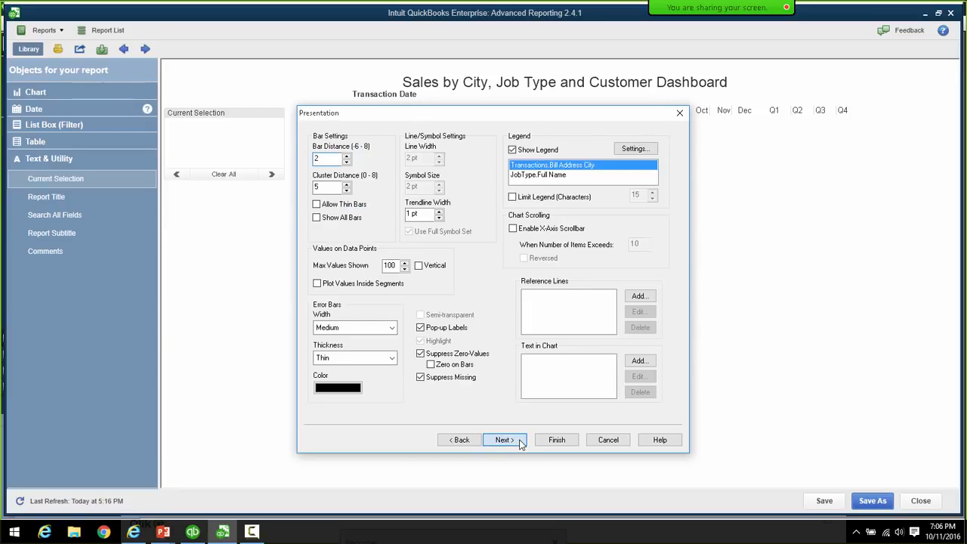
left_click(520, 443)
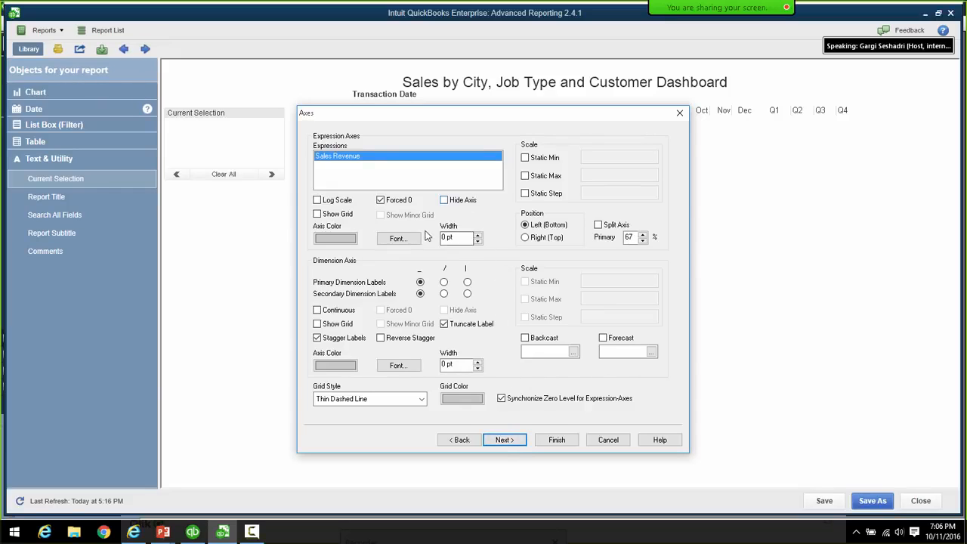
left_click(444, 283)
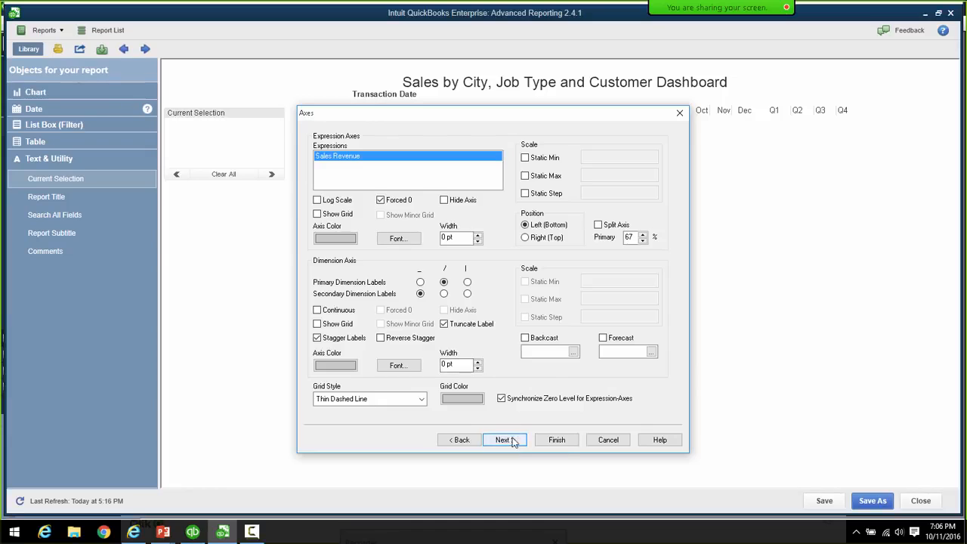
left_click(555, 440)
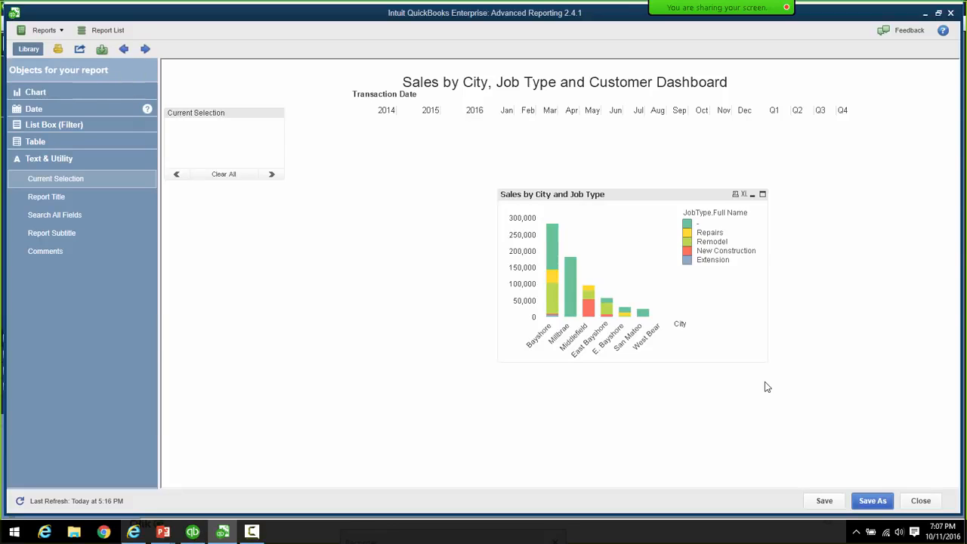
- Drag the chart up and right, then dismiss the New Sheet Object menu unused
left_click_drag(673, 198, 719, 159)
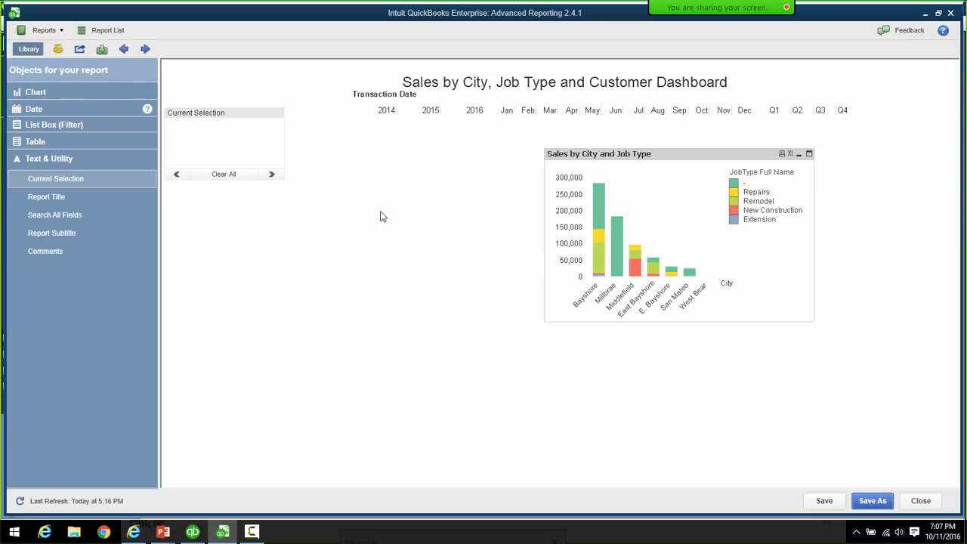
right_click(287, 236)
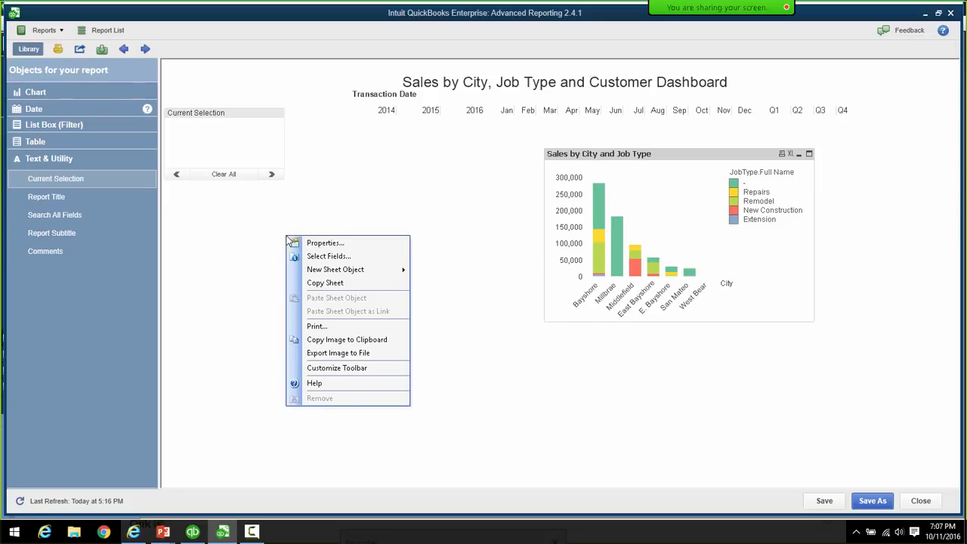
mouse_move(346, 271)
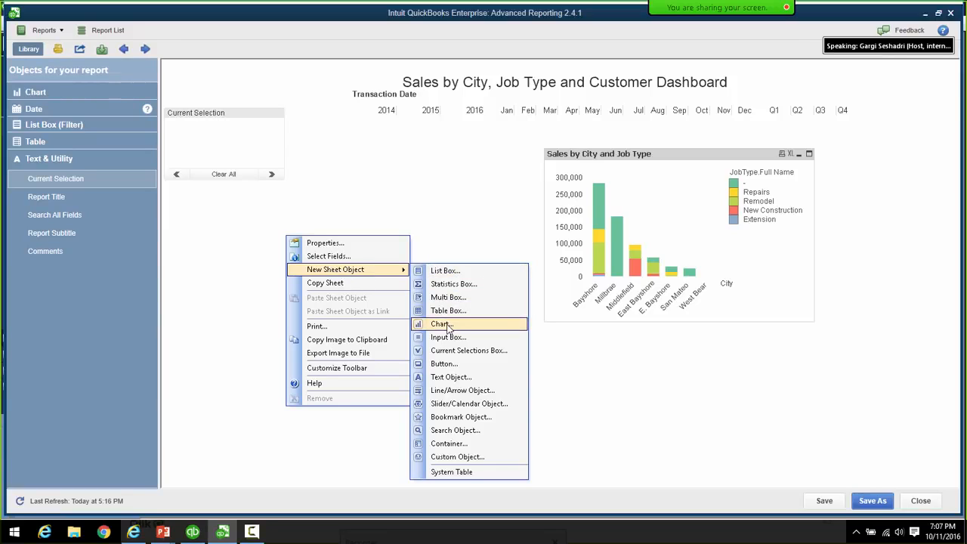
left_click(463, 227)
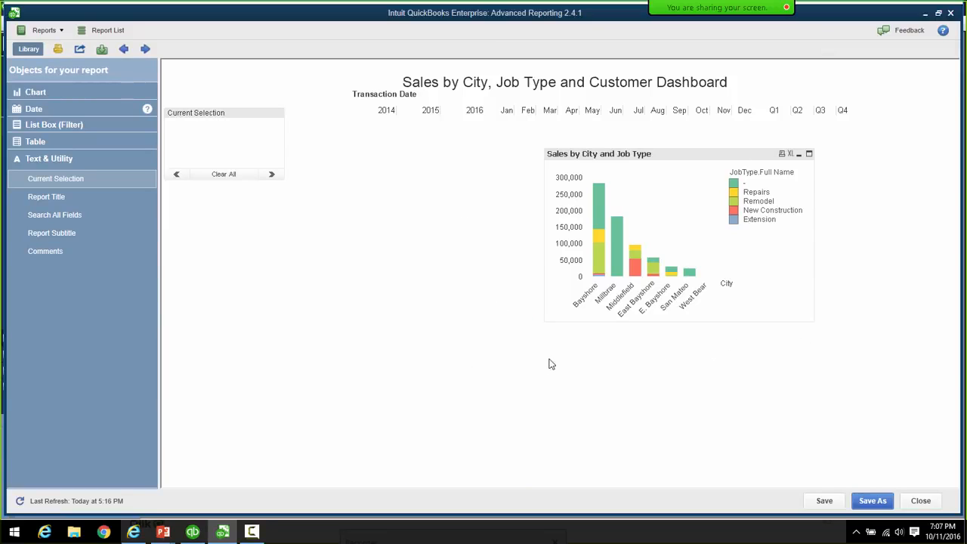
- Clone the Sales by City and Job Type chart and position the copies left and right
right_click(705, 156)
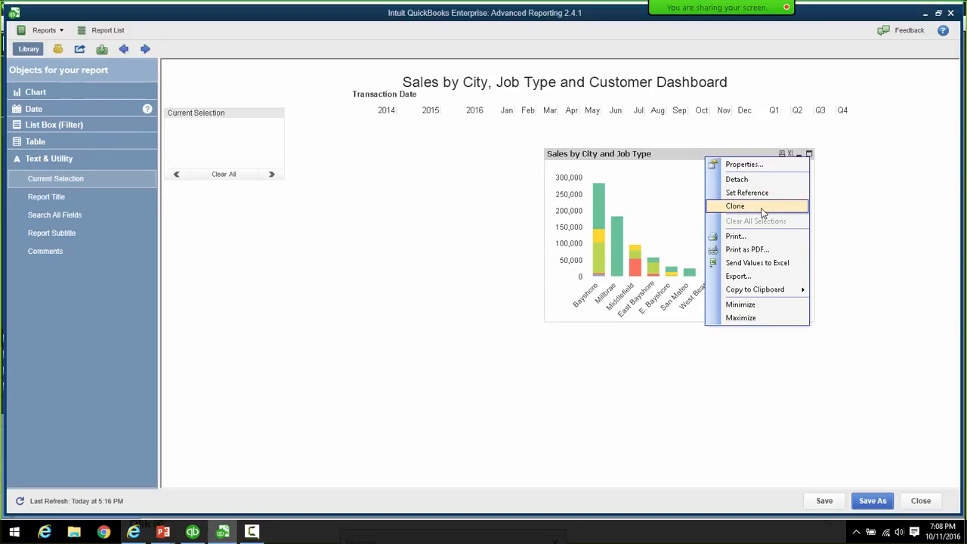
left_click(762, 208)
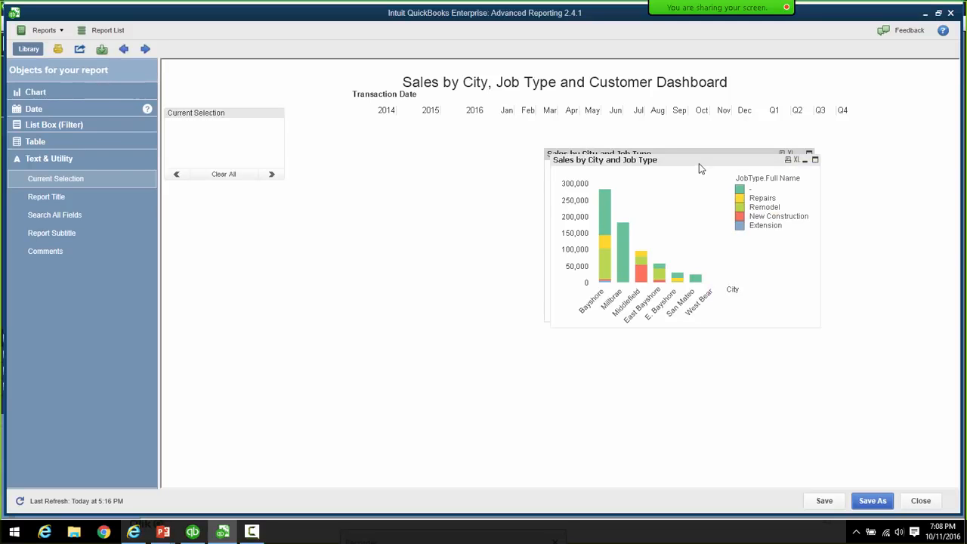
mouse_move(701, 163)
left_mouse_down()
mouse_move(462, 184)
mouse_move(422, 177)
mouse_move(442, 143)
mouse_move(434, 154)
left_mouse_up()
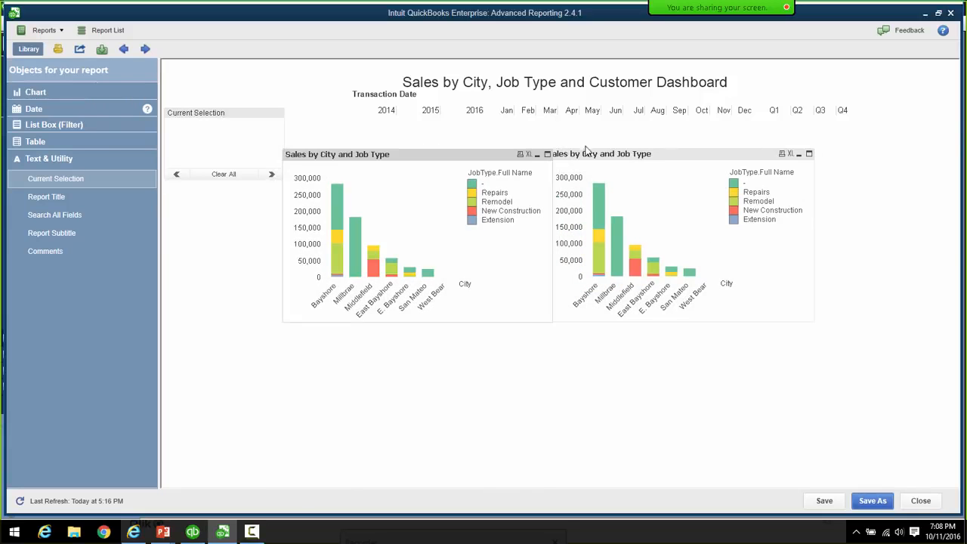
left_click_drag(595, 161, 650, 152)
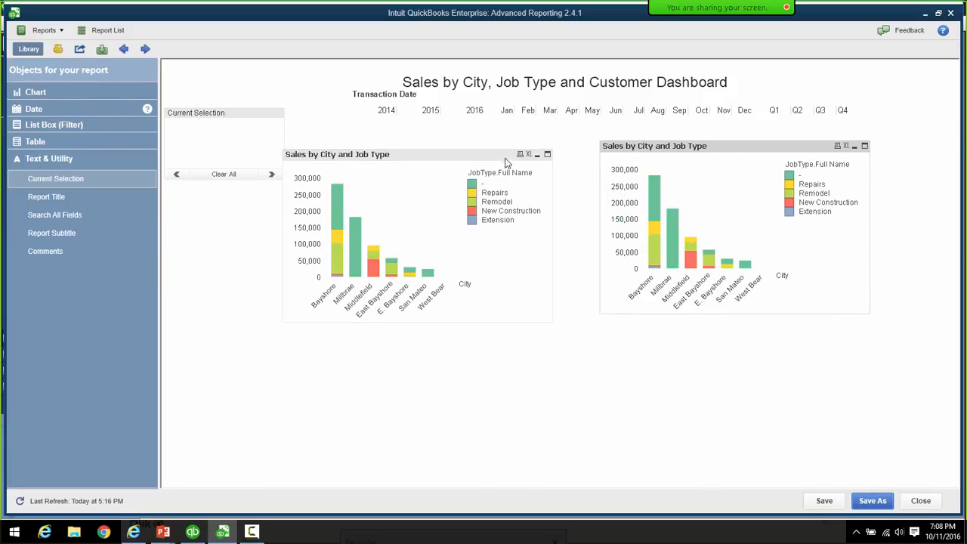
left_click_drag(511, 156, 526, 145)
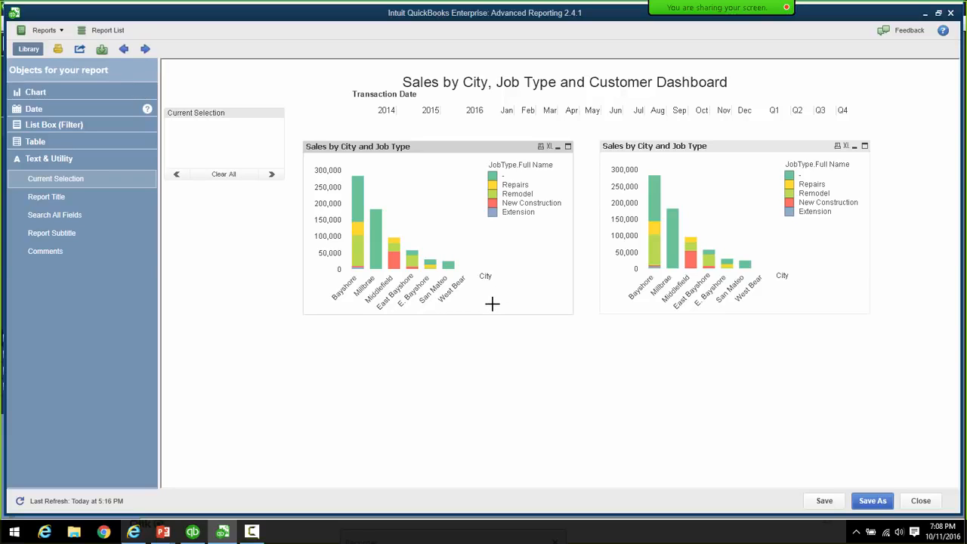
- Open the left chart CH02's Properties on the General tab
right_click(454, 150)
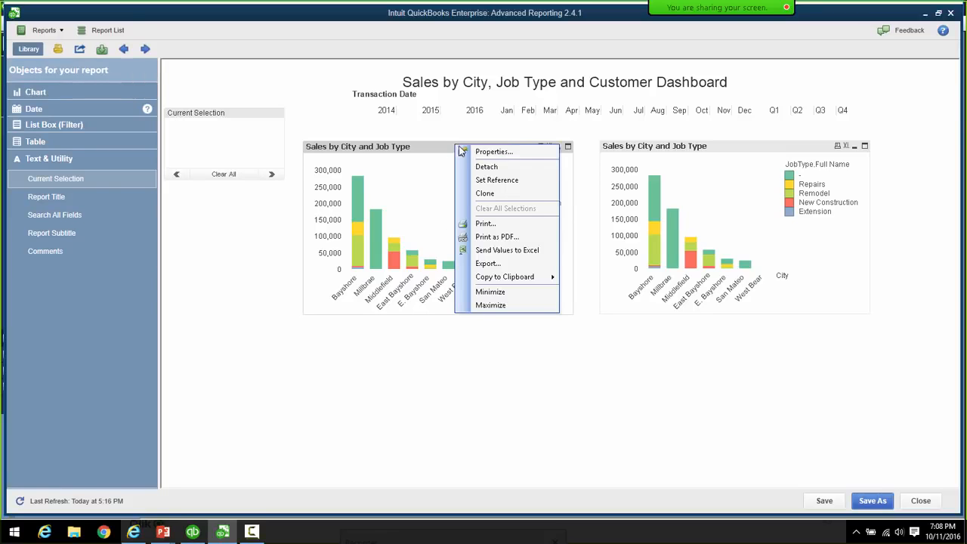
left_click(488, 151)
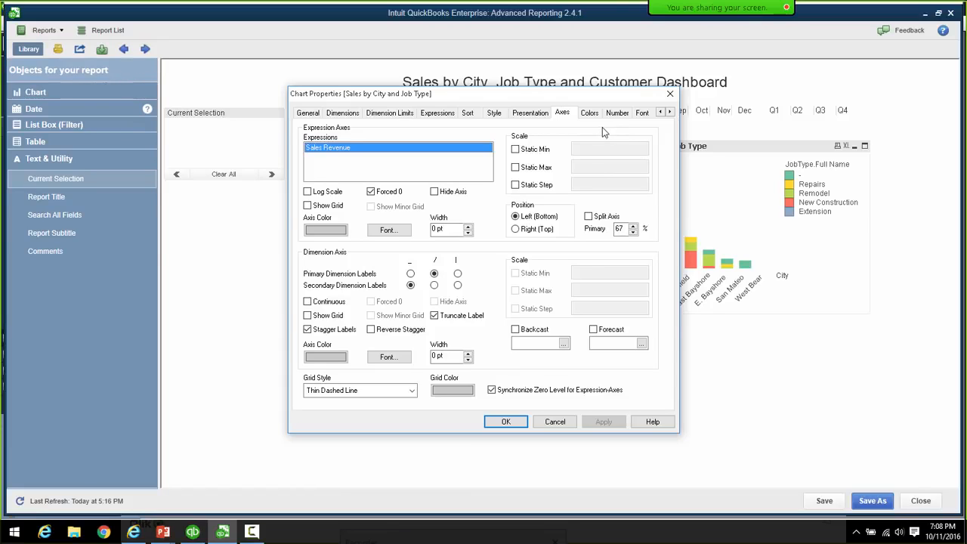
left_click(308, 113)
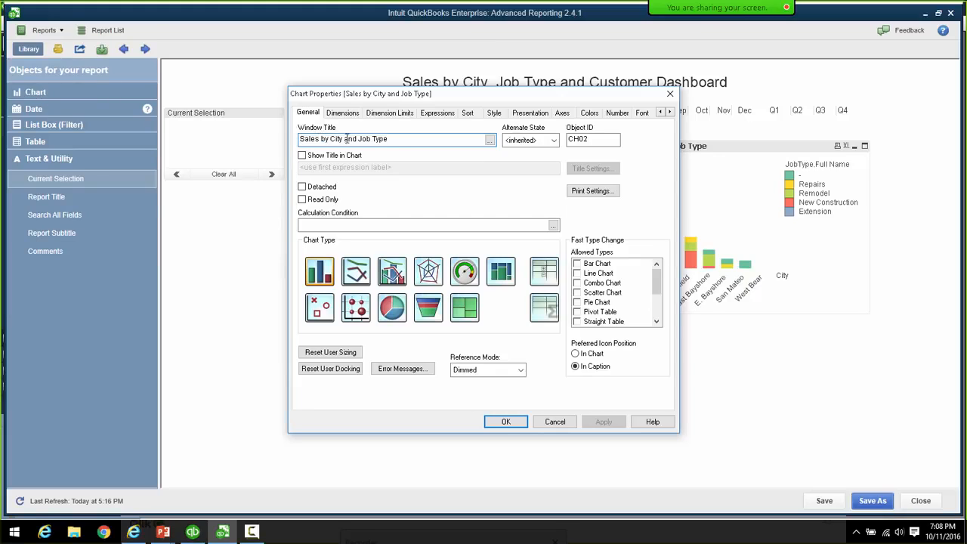
- Change the chart's window title to 'Sales by Customer' and pick the Pie chart type
left_click(401, 140)
key("BackSpace")
key("BackSpace")
key("BackSpace")
key("BackSpace")
key("BackSpace")
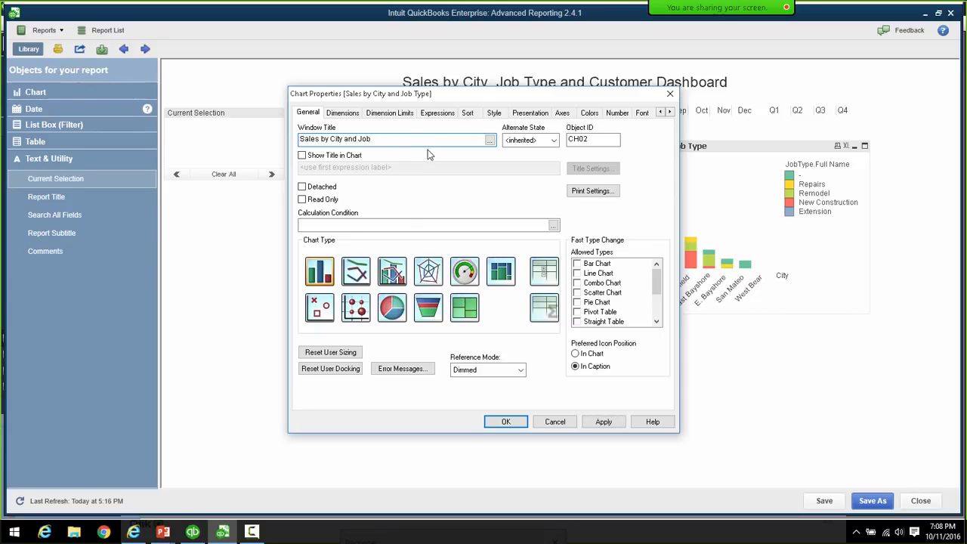
key("BackSpace")
key("BackSpace")
key("BackSpace")
key("BackSpace")
key("BackSpace")
key("BackSpace")
key("BackSpace")
key("BackSpace")
key("BackSpace")
type("ustomer")
left_click(391, 316)
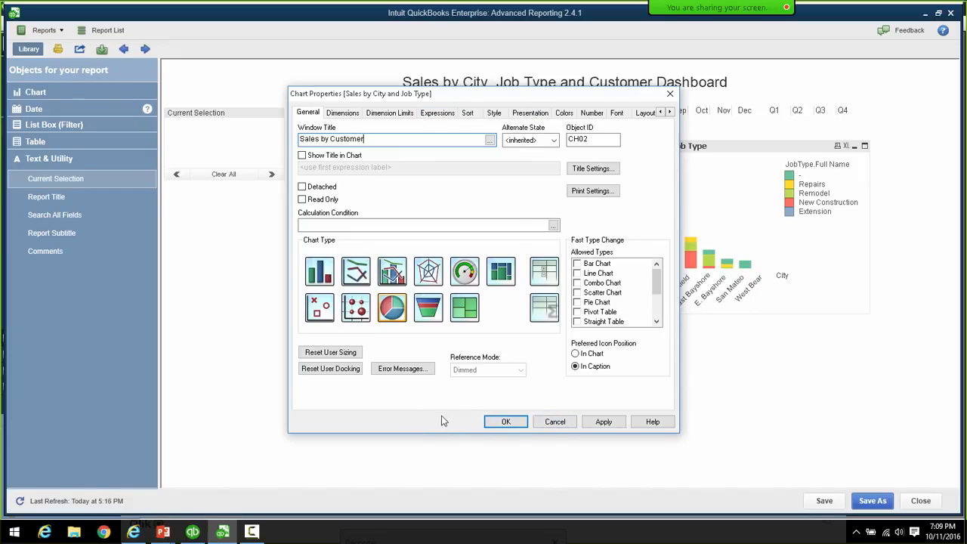
- Remove the city and JobType.Full Name dimensions so Used Dimensions is empty
left_click(335, 114)
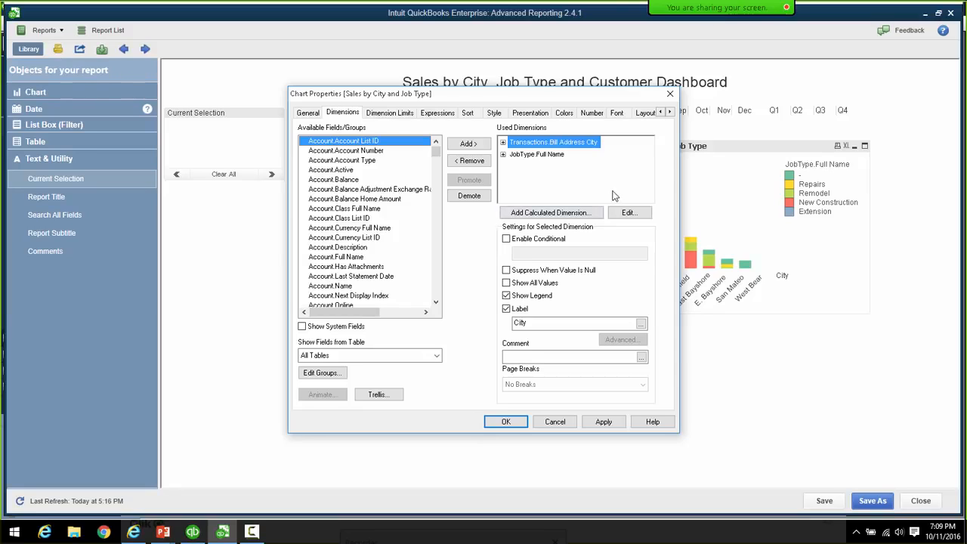
left_click(470, 161)
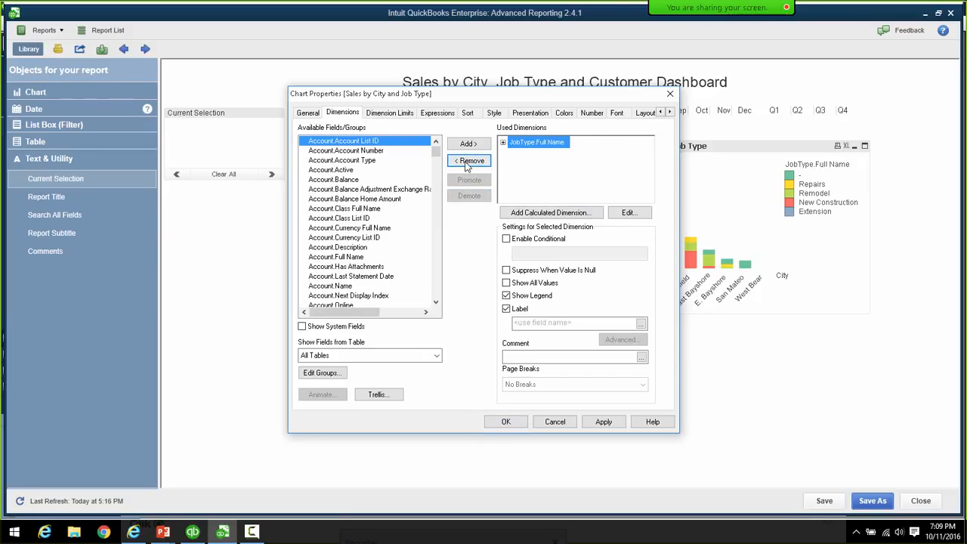
left_click(468, 161)
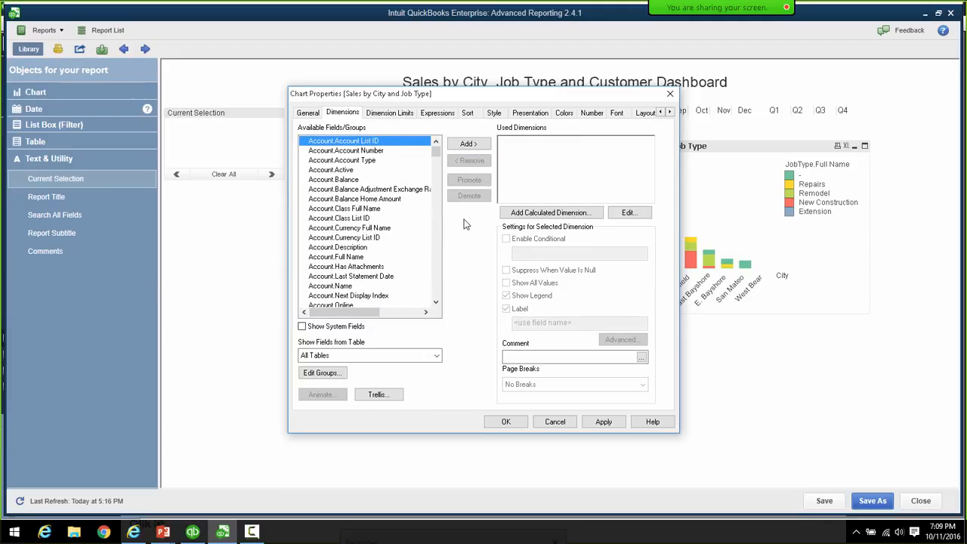
left_click(308, 112)
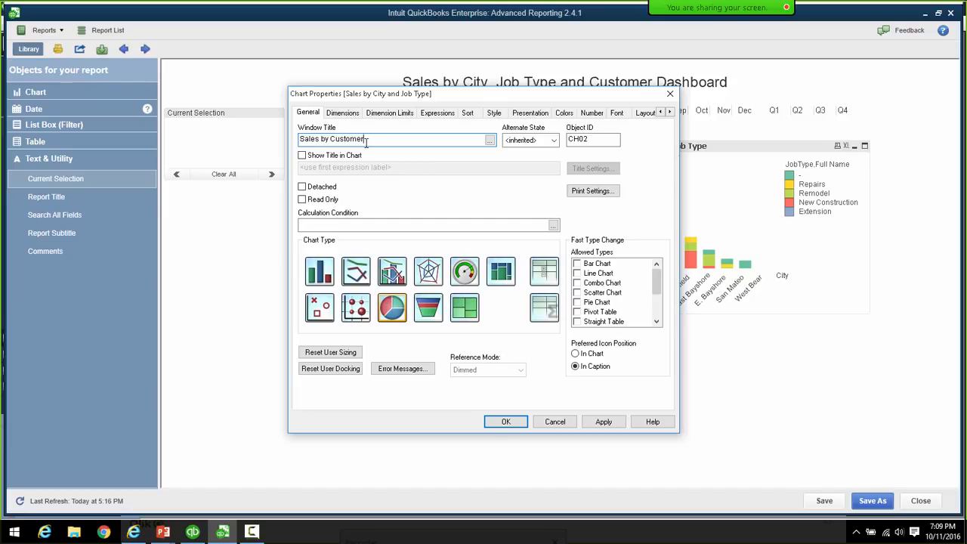
left_click(342, 113)
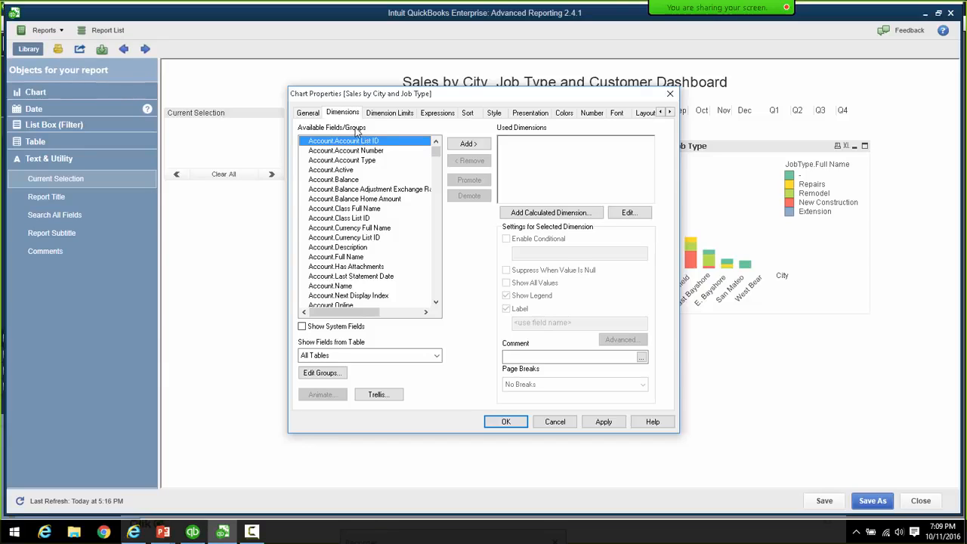
- Find Customer.Parent Full Name in Available Fields and add it to Used Dimensions
left_click(358, 228)
type("cus")
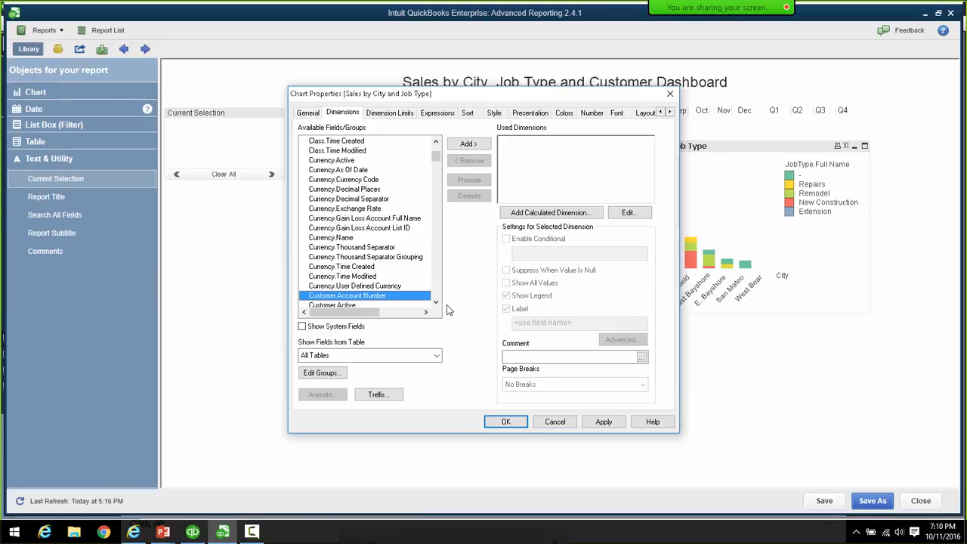
left_click(436, 302)
scroll(438, 305, "down", 4)
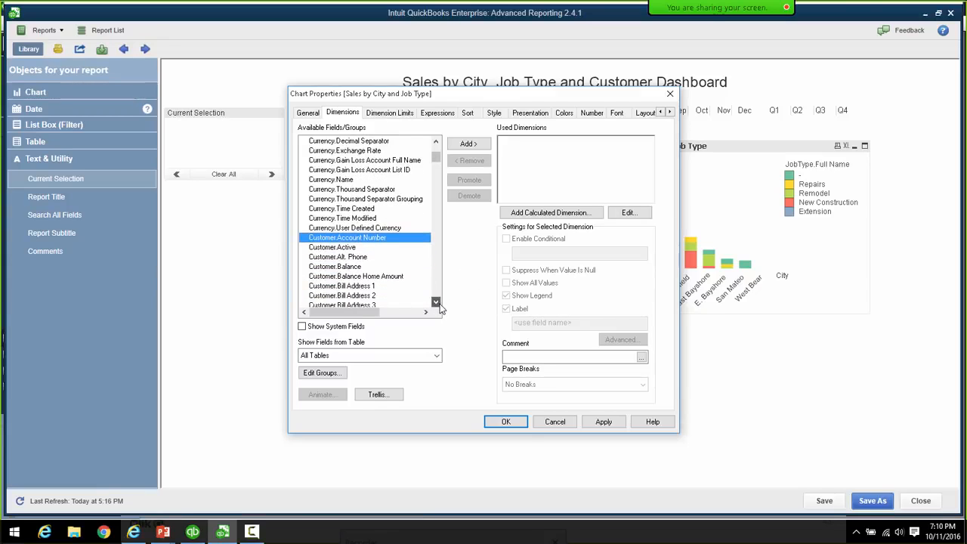
scroll(440, 308, "down", 3)
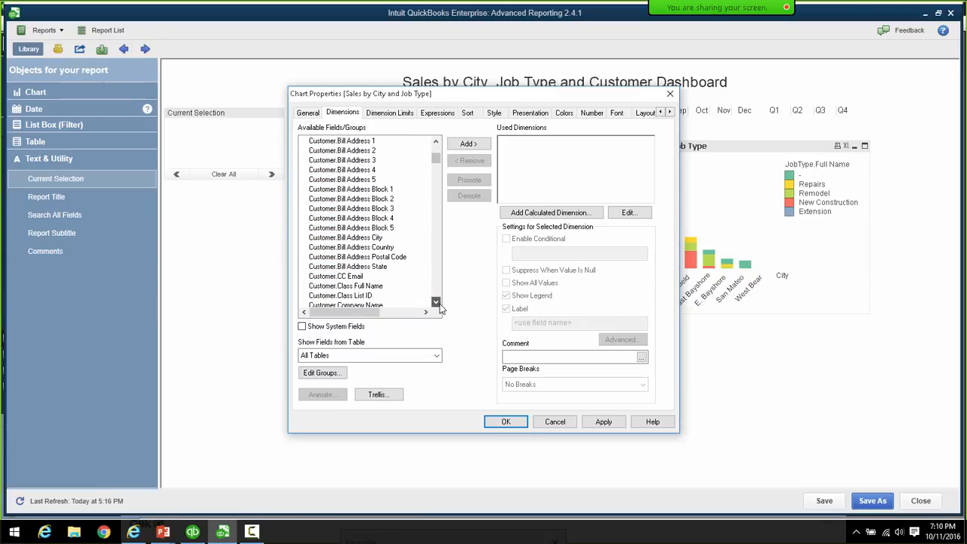
left_click(435, 302)
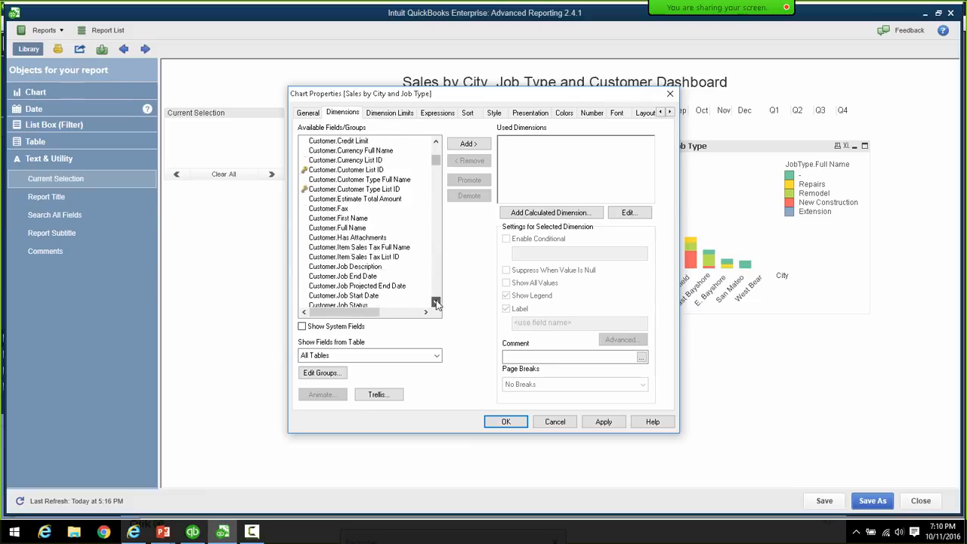
scroll(436, 302, "down", 9)
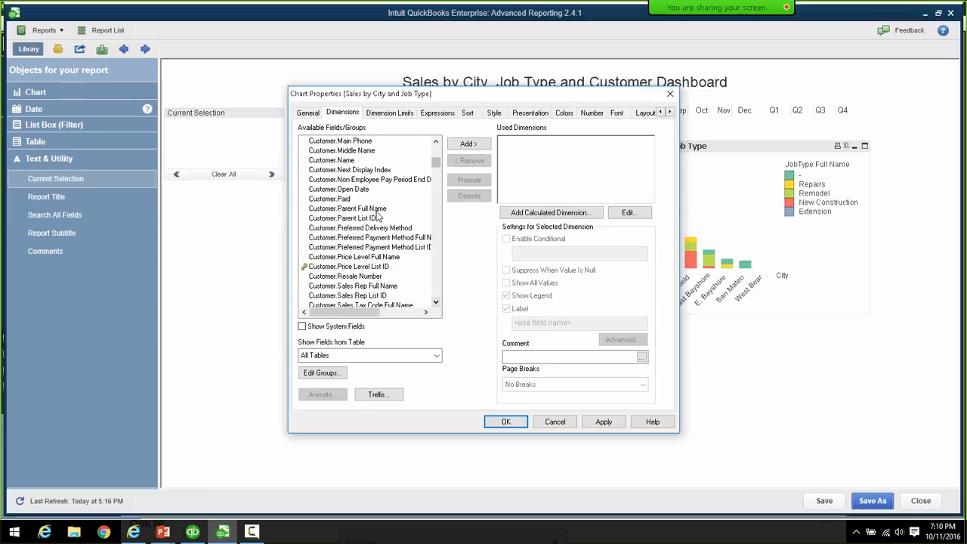
left_click(362, 209)
left_click(465, 144)
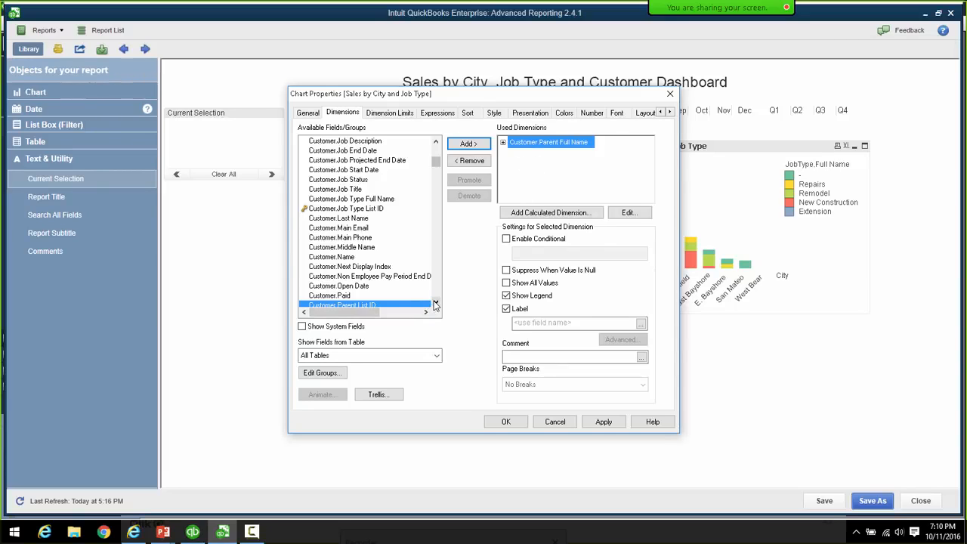
- Label the dimension 'Customer' and suppress it when the value is null
left_click(537, 323)
type("Cus")
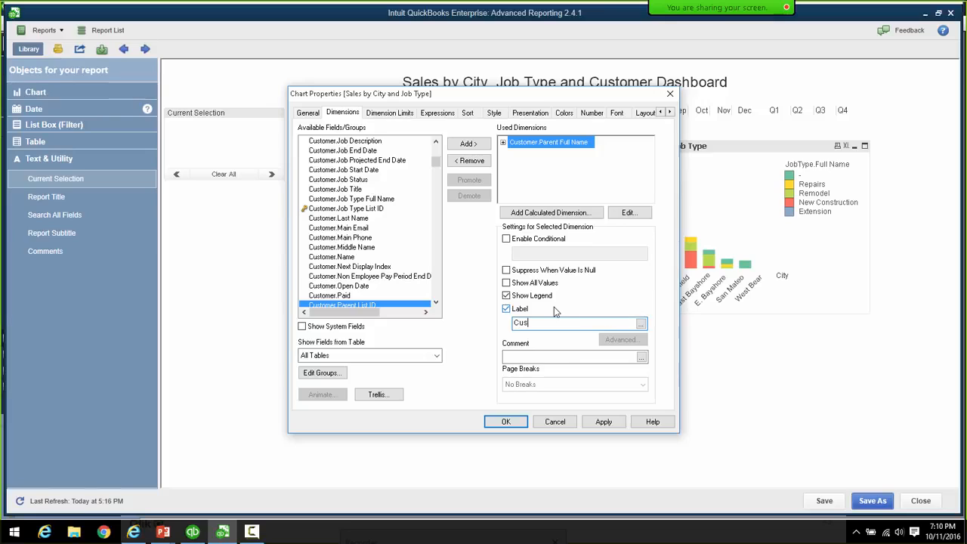
type("tomer")
left_click(507, 270)
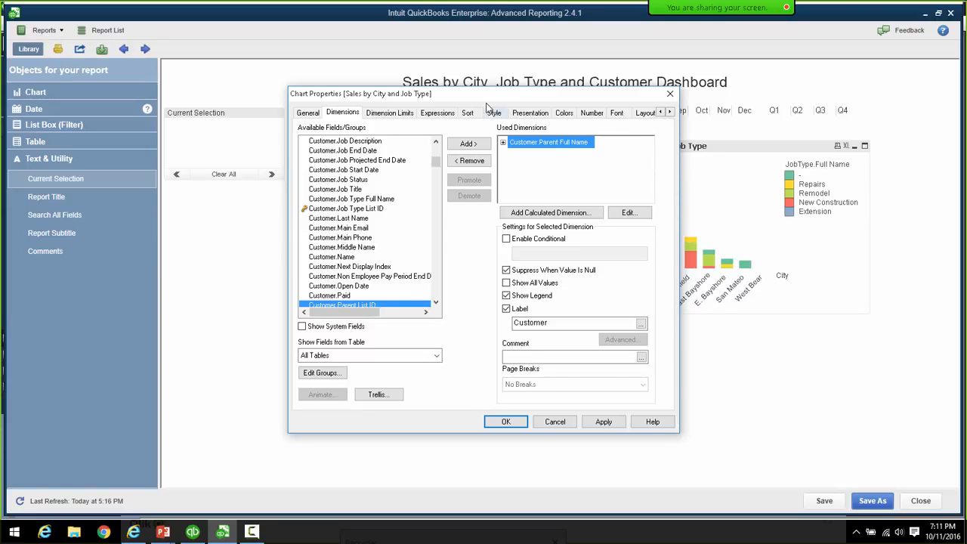
- Restrict the chart's displayed values to only the largest 10 customers
left_click_drag(493, 97, 457, 102)
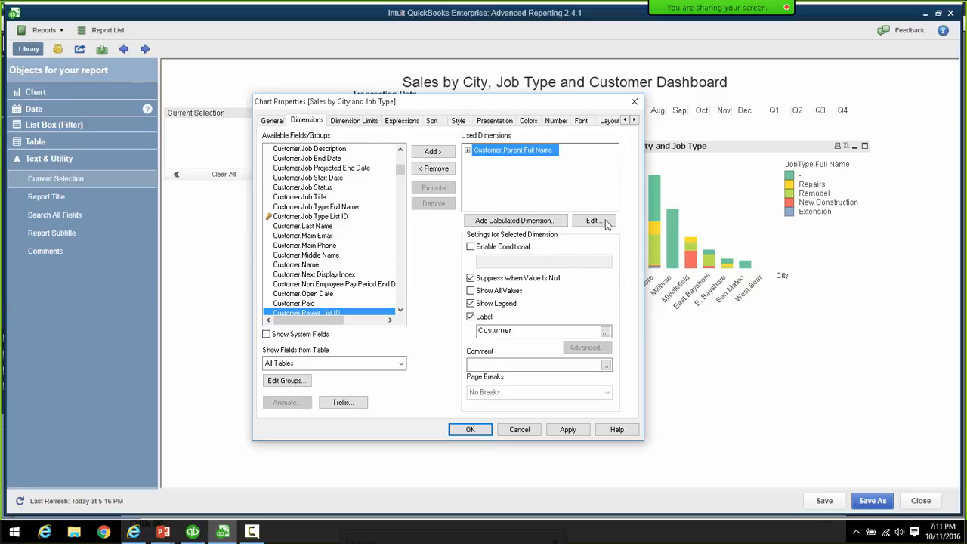
left_click(359, 121)
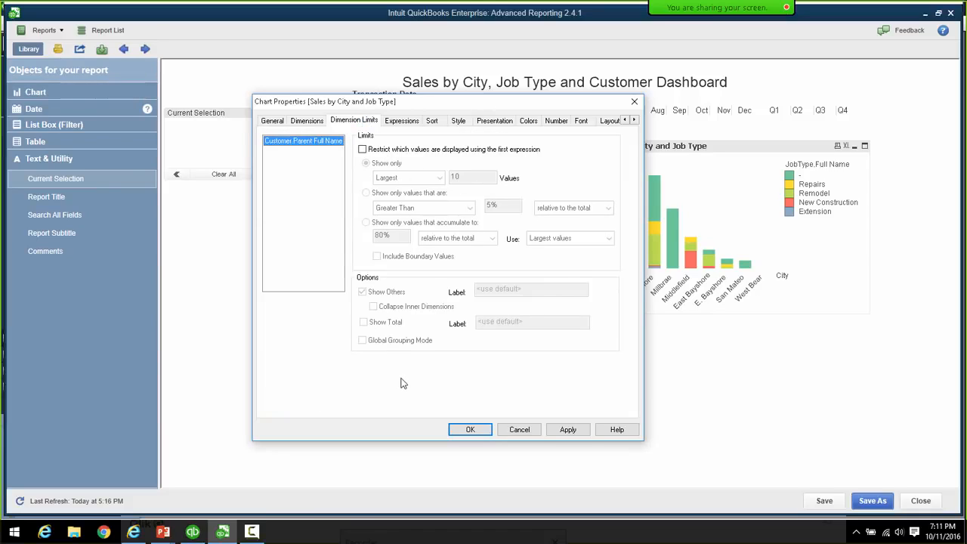
left_click(362, 151)
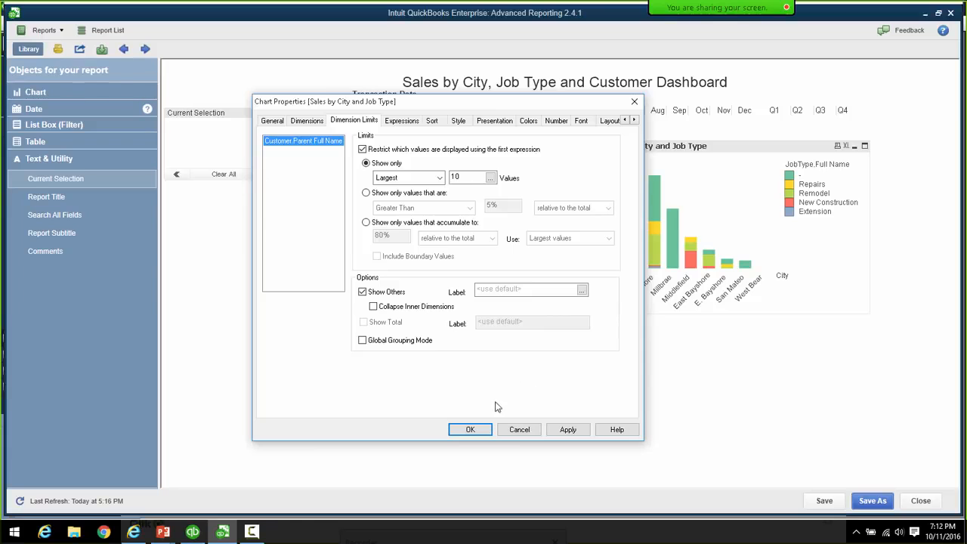
left_click(430, 122)
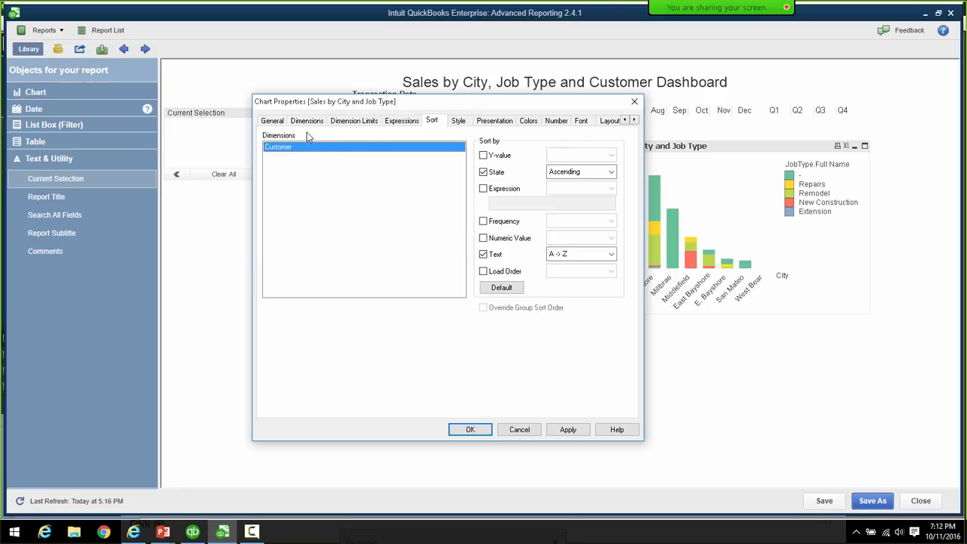
- Sort customers by expression instead of by state and text
left_click(483, 172)
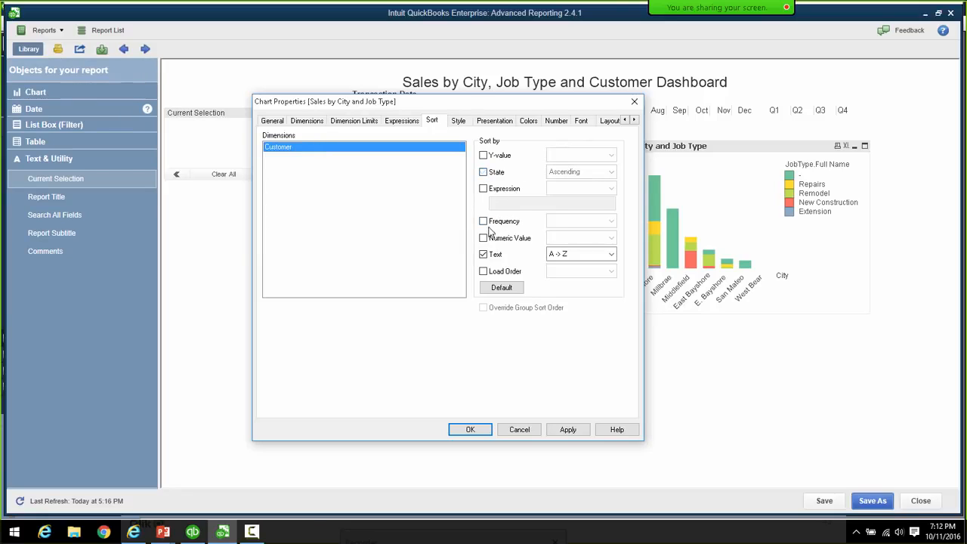
left_click(483, 188)
left_click(484, 254)
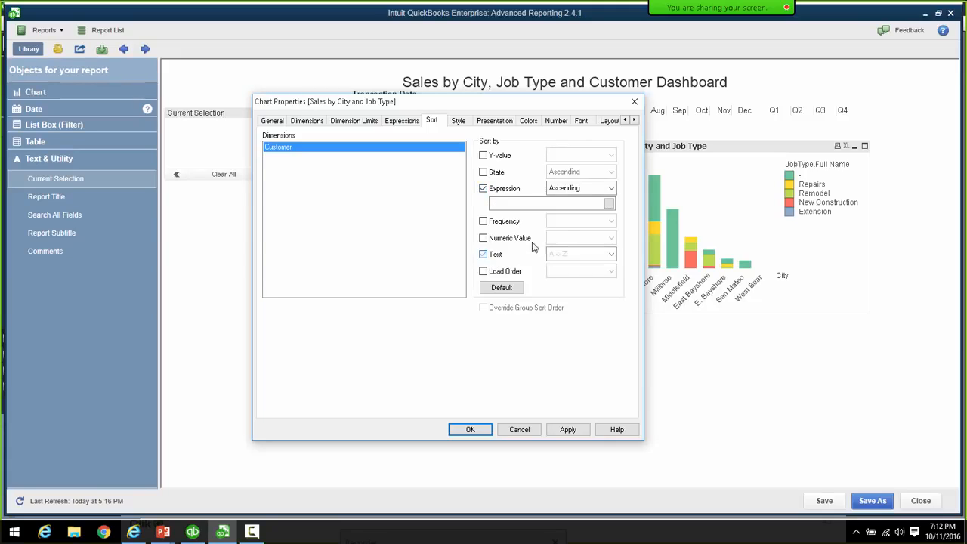
- Enter the sort expression Sum([Transactions.Amount With Sign])
left_click(609, 204)
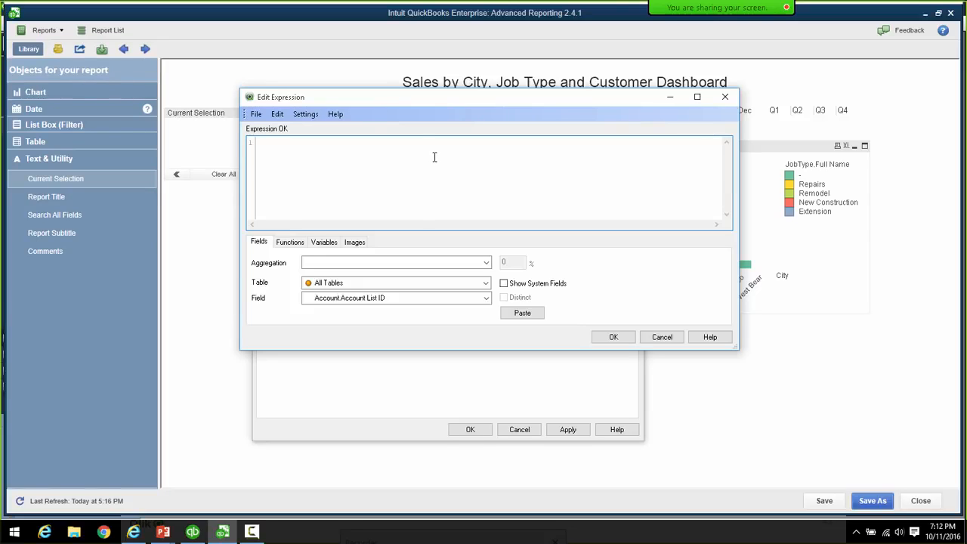
type("Sum()")
left_click(277, 142)
type("Trans")
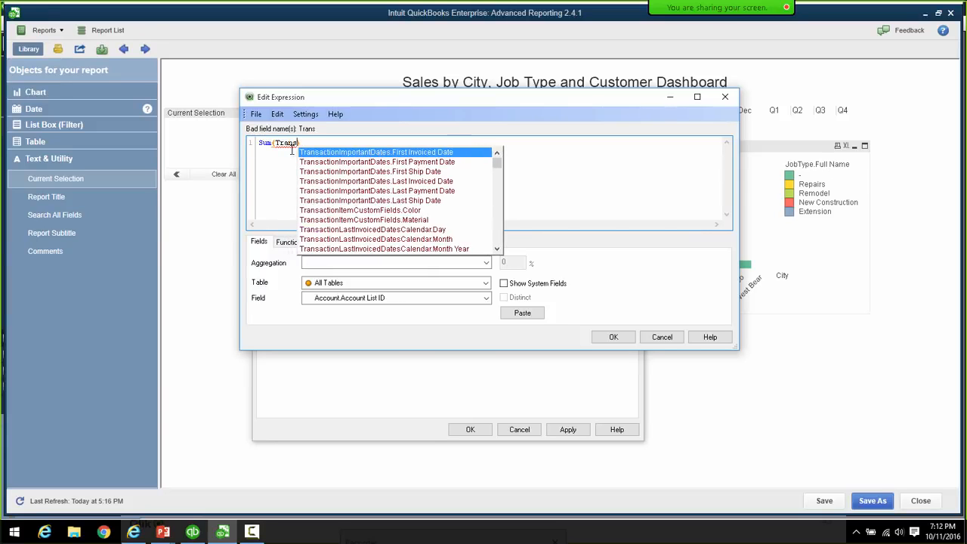
type("actop")
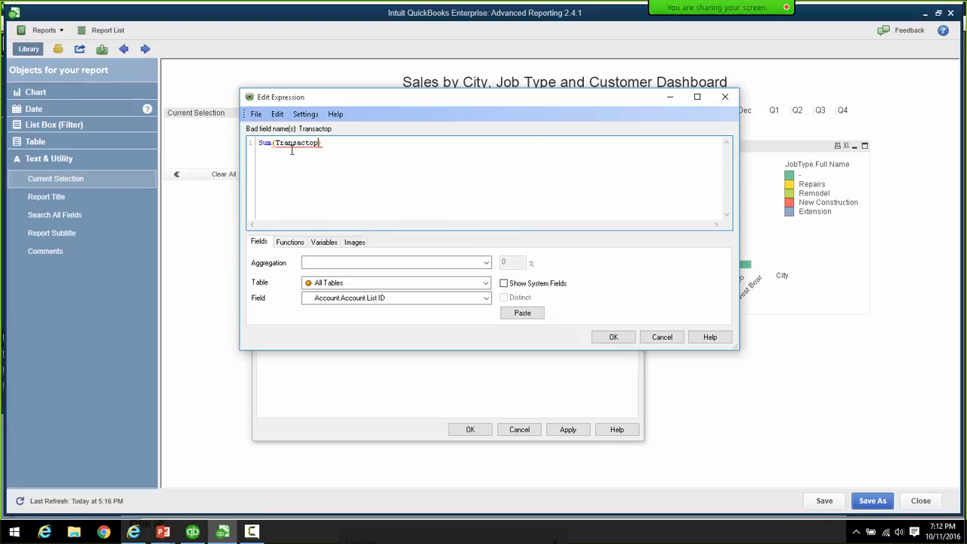
key("BackSpace")
key("BackSpace")
type("ions")
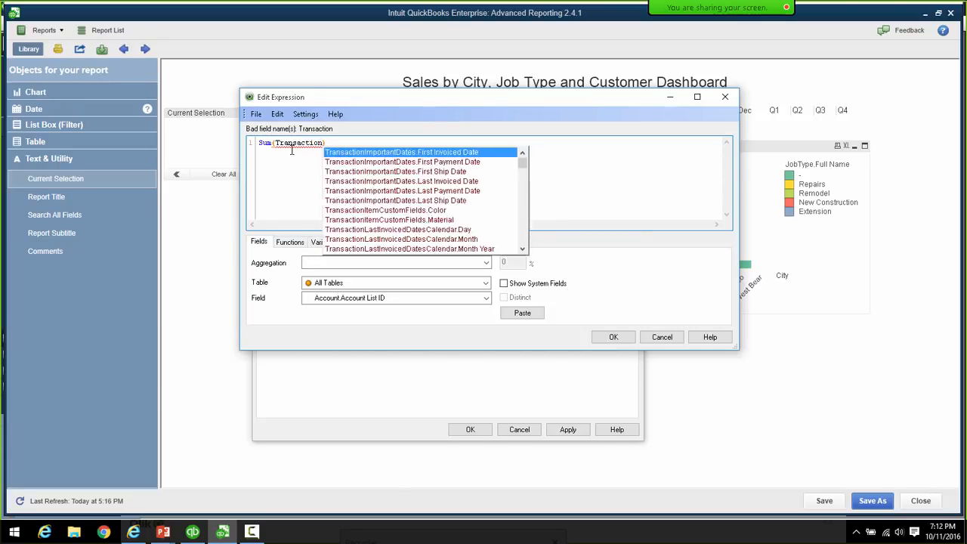
type(".Amo")
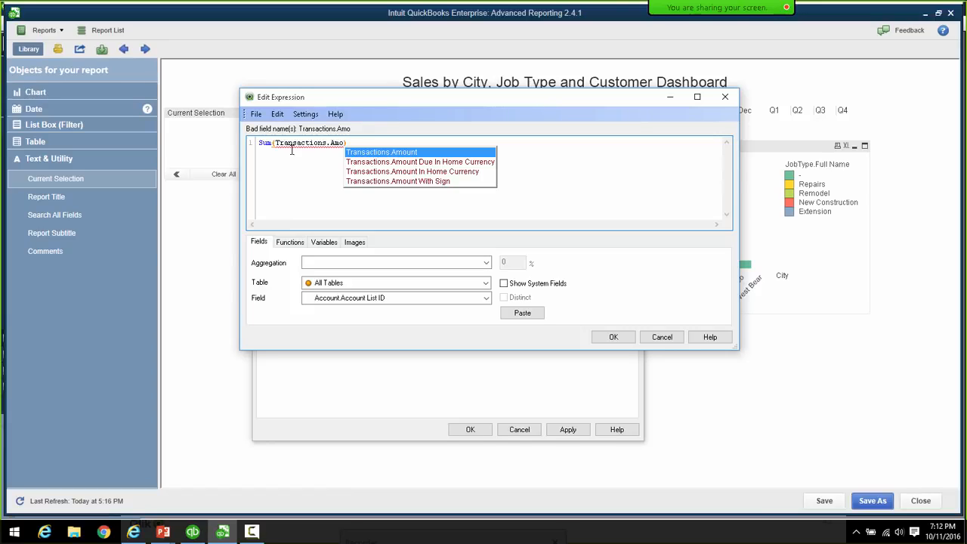
key("Down")
key("Down")
key("Down")
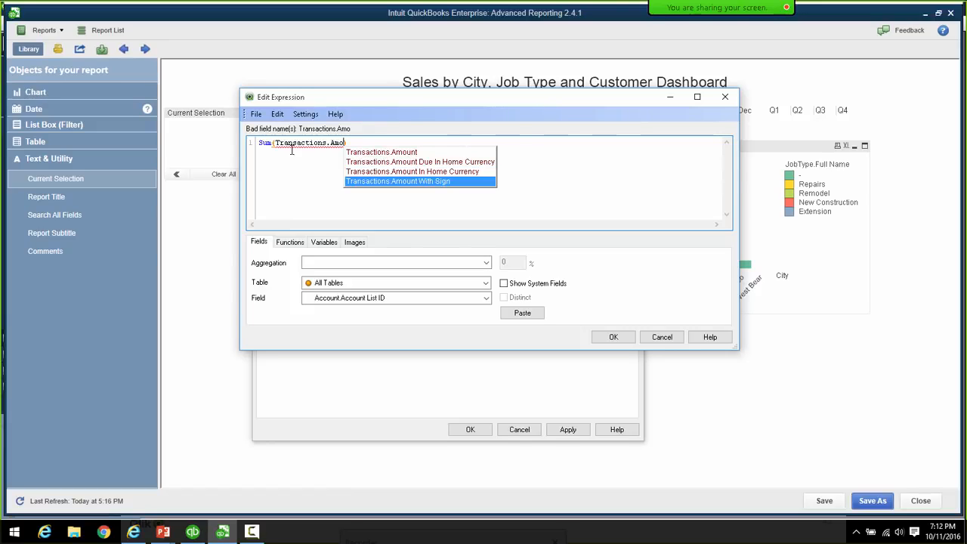
key("Return")
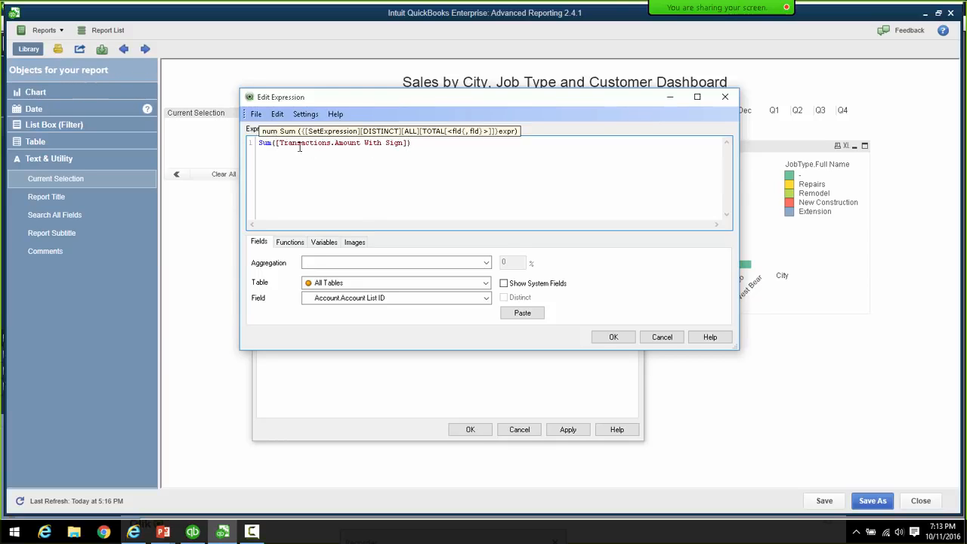
- Change the customer sort expression to Sum({<$(vExprSales)>}[Transactions.Amount With Sign]) and accept it
left_click(339, 146)
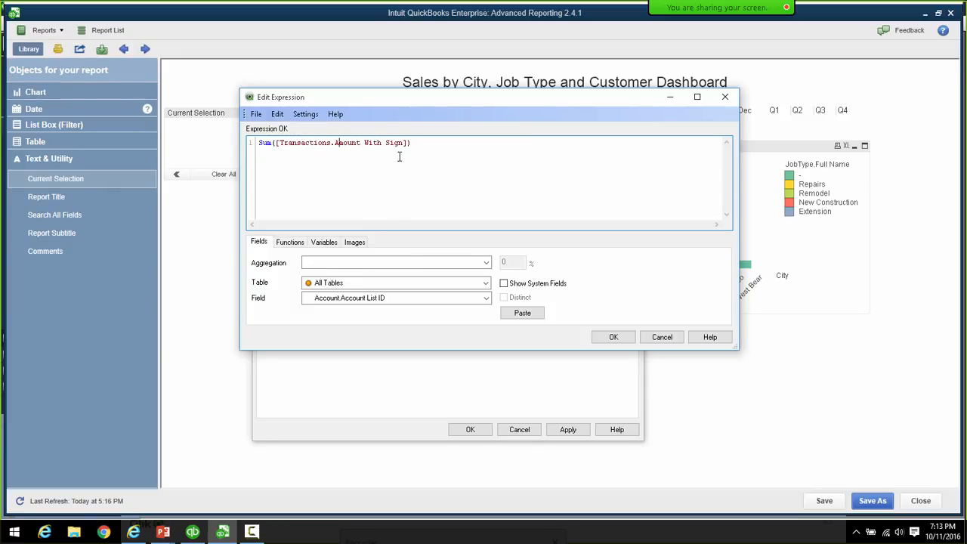
left_click(275, 143)
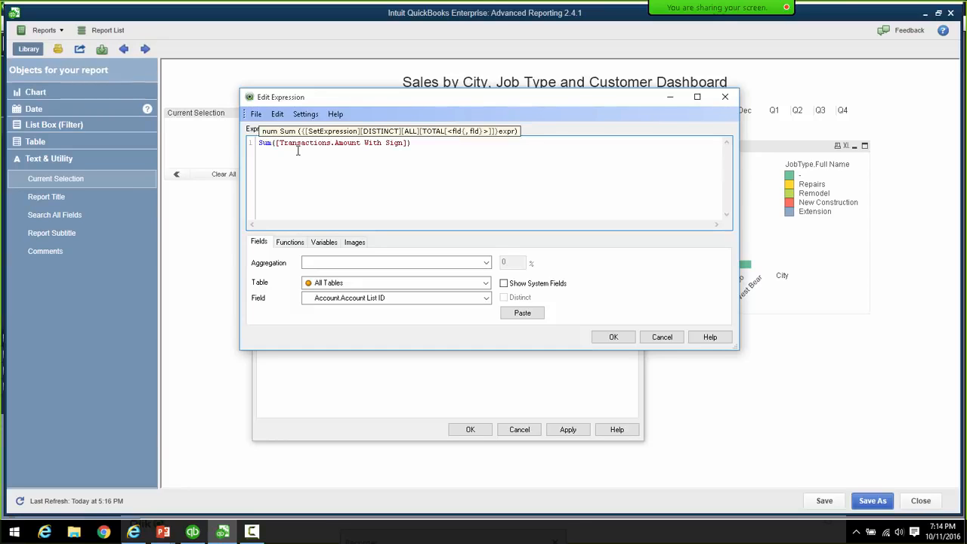
type("()")
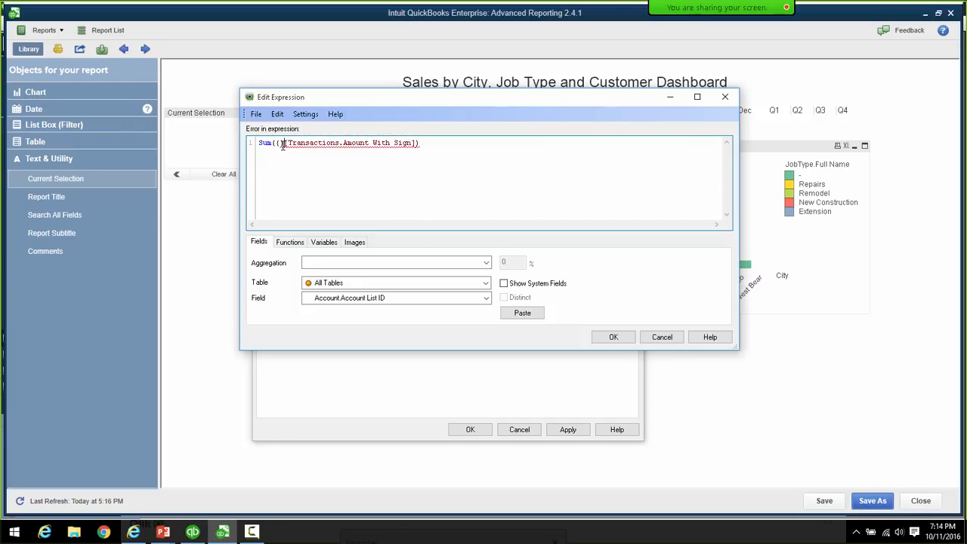
type("<>")
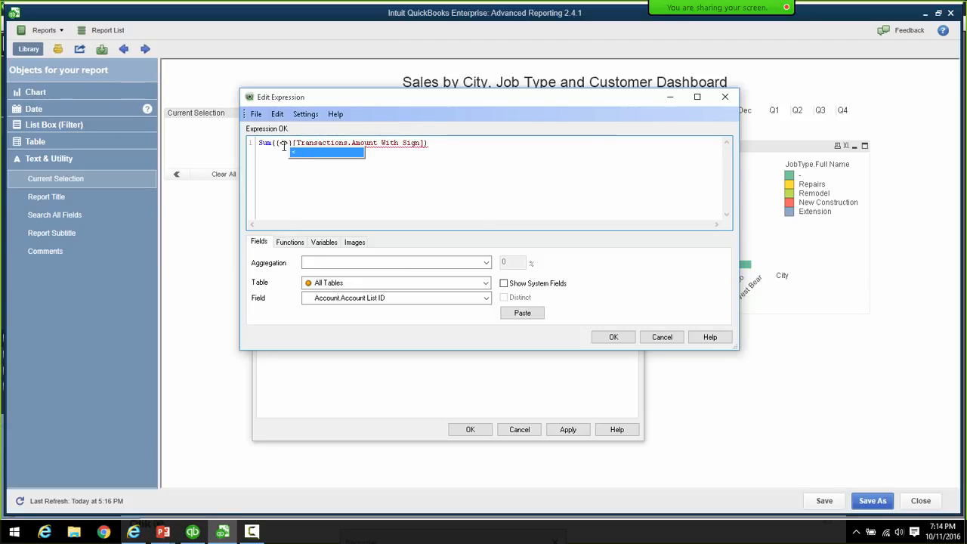
left_click(289, 150)
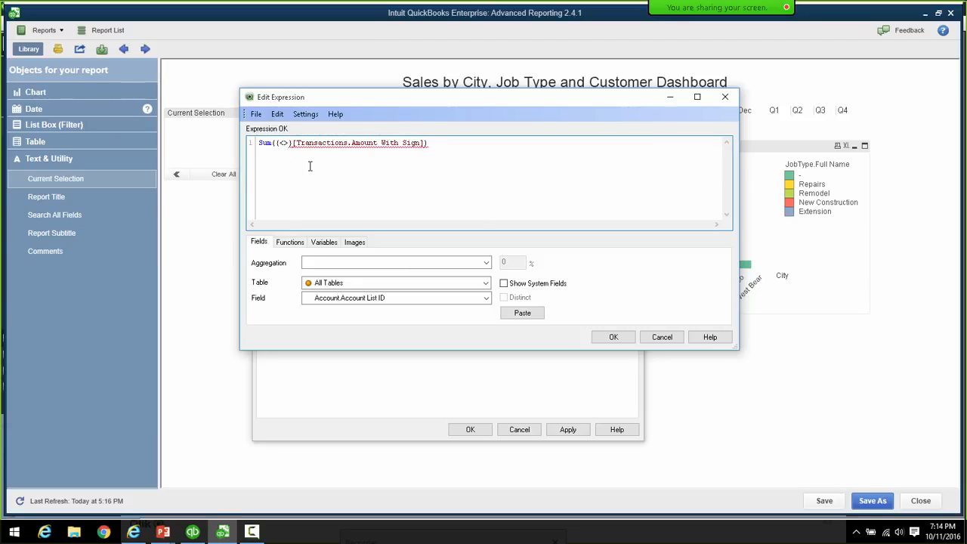
type("$(")
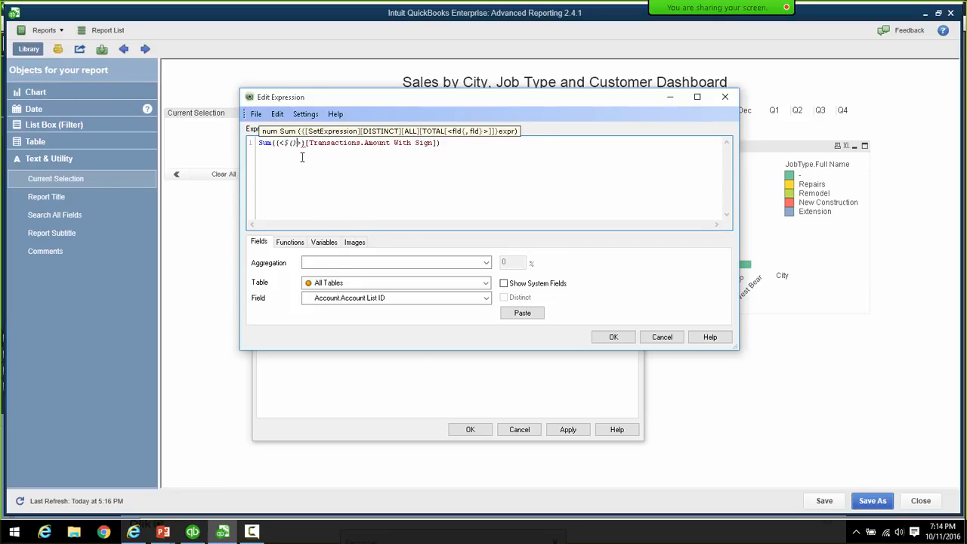
left_click(296, 143)
type("vExpr")
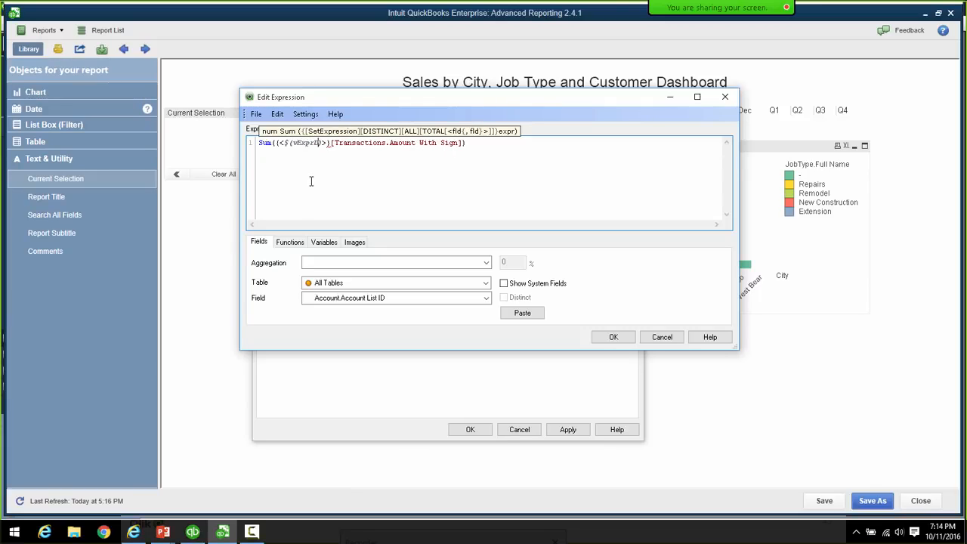
type("Sales")
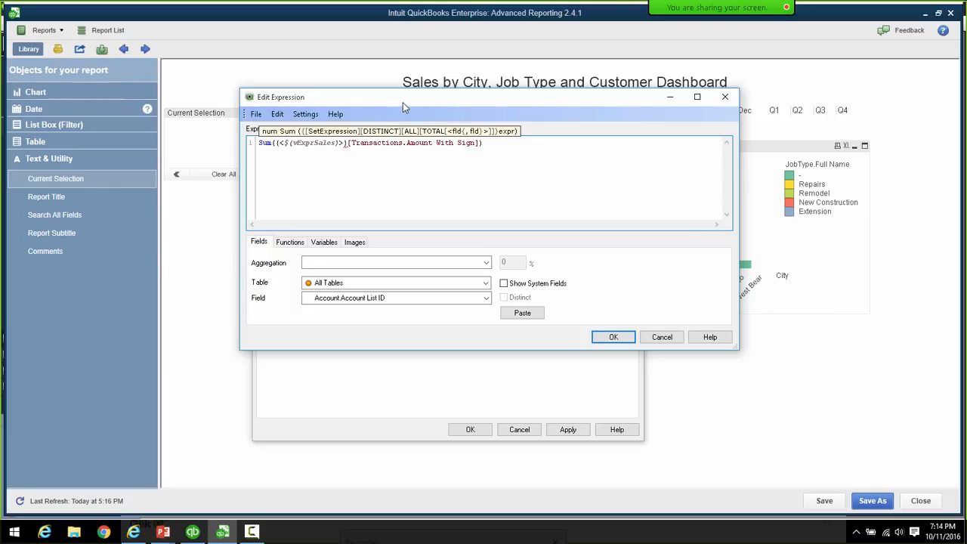
left_click_drag(402, 102, 337, 112)
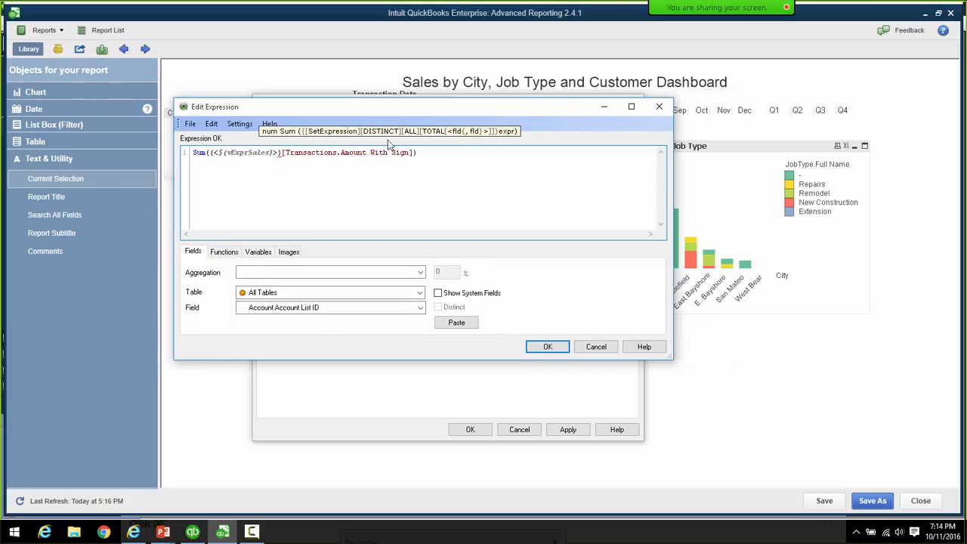
left_click(559, 352)
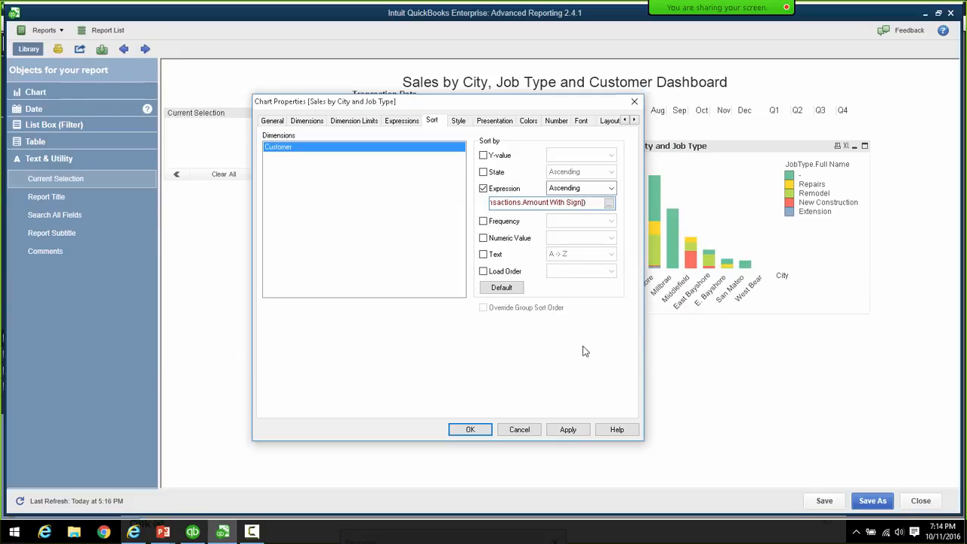
- Give the Sales by Customer chart a donut look, then bring up its Presentation options
left_click(460, 122)
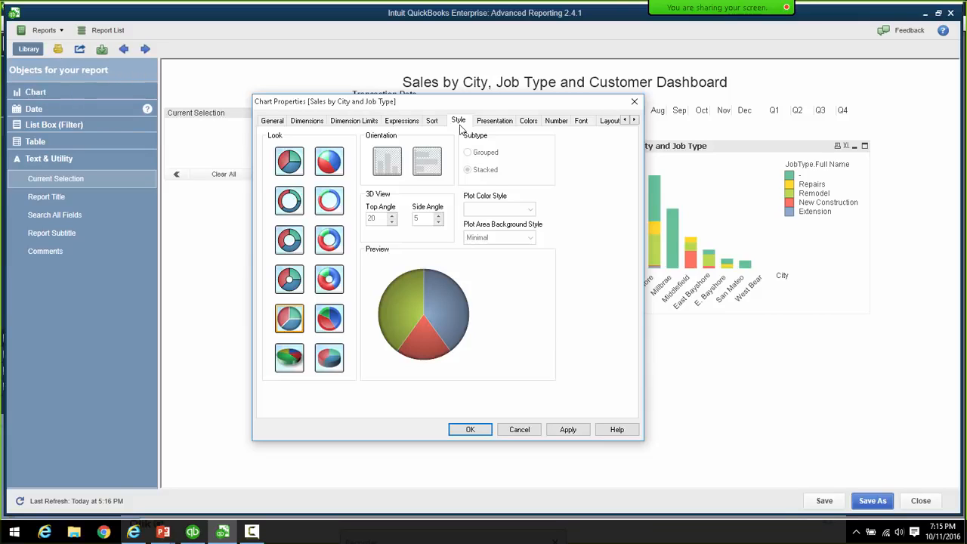
left_click(285, 203)
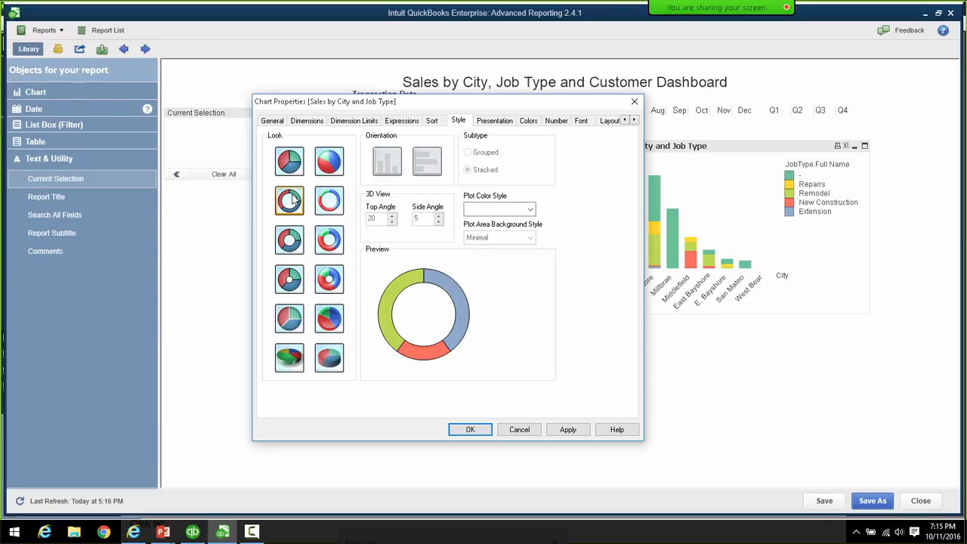
left_click(507, 123)
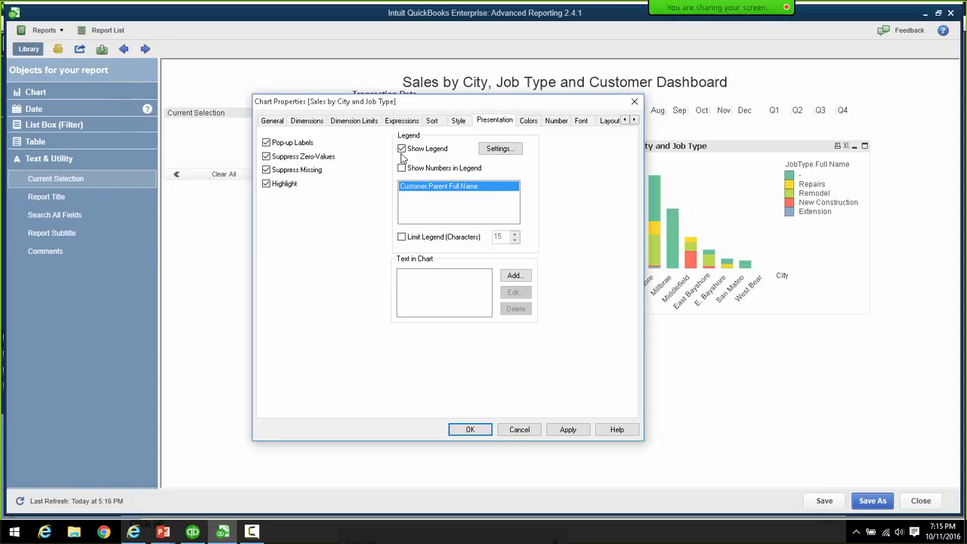
- Format Sales Revenue as Money and close Chart Properties
left_click(556, 122)
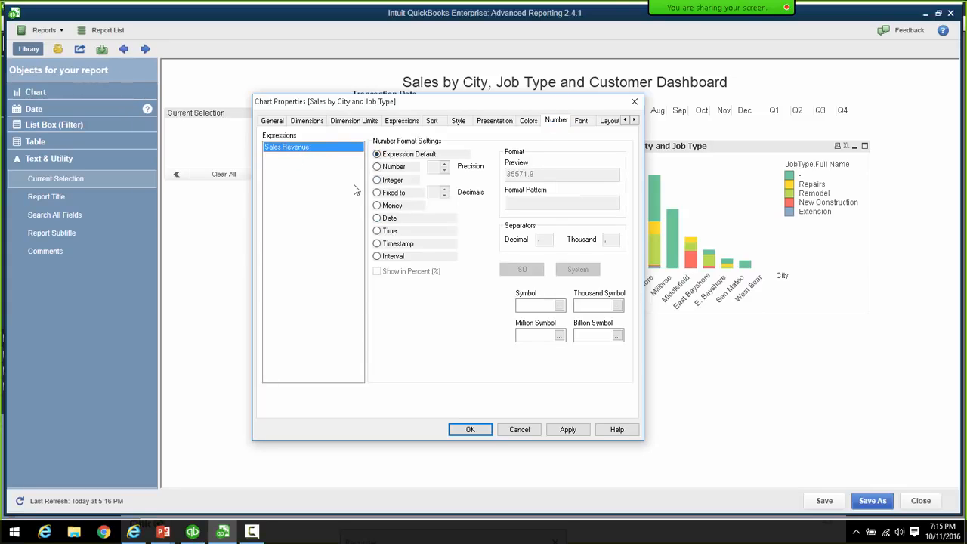
left_click(377, 204)
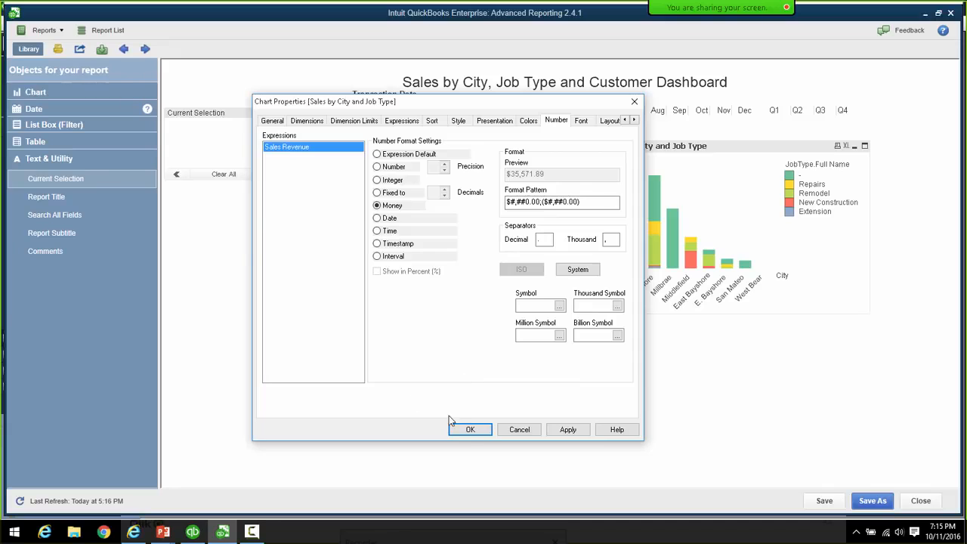
left_click(469, 430)
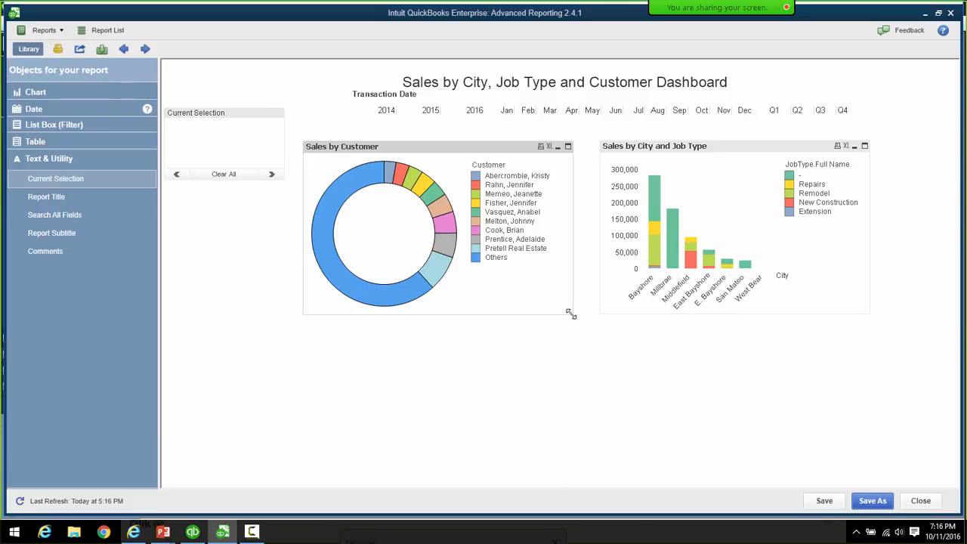
- Shrink the Sales by Customer donut and Sales by City and Job Type chart and align them side by side
left_click_drag(570, 310, 521, 296)
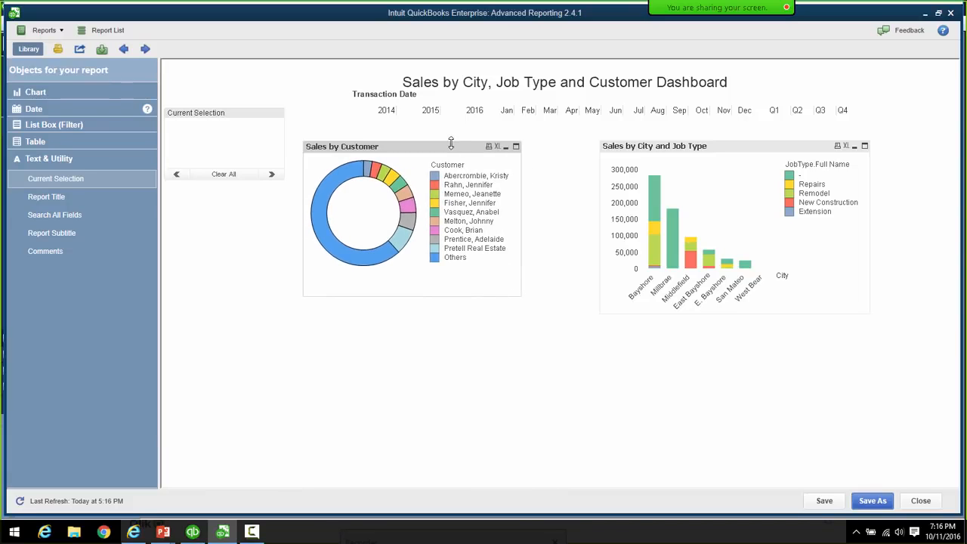
left_click_drag(451, 146, 491, 149)
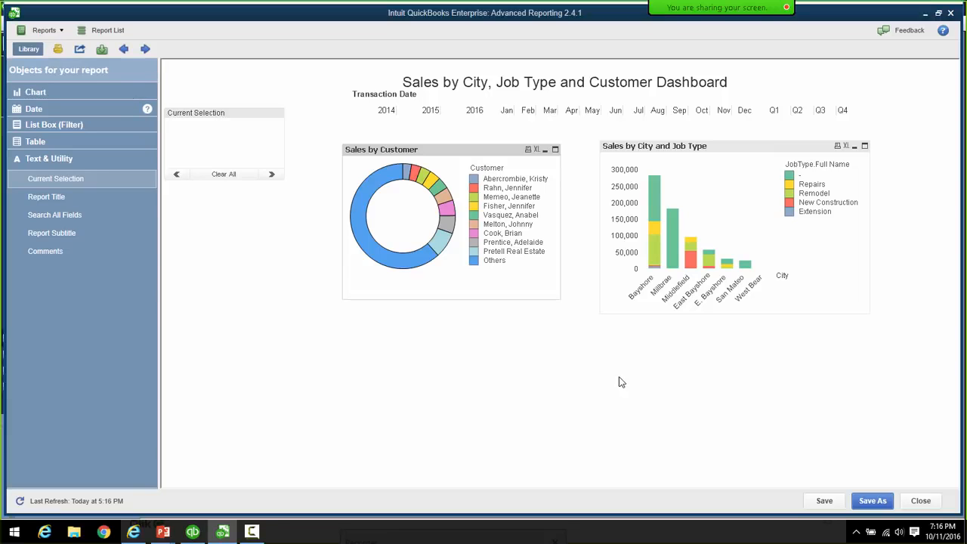
left_click(736, 148)
left_click_drag(736, 149, 734, 142)
left_click_drag(865, 305, 821, 279)
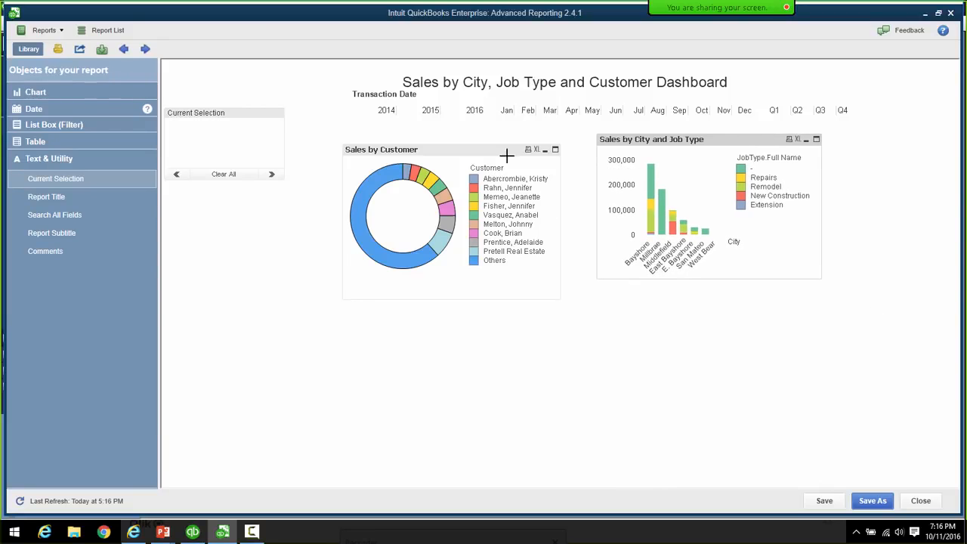
left_click_drag(507, 156, 515, 147)
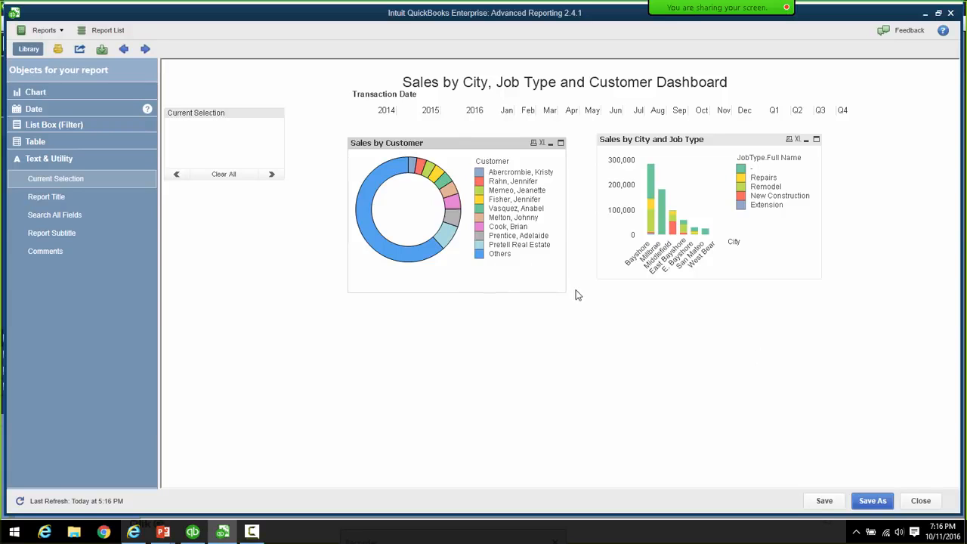
left_click_drag(563, 290, 542, 269)
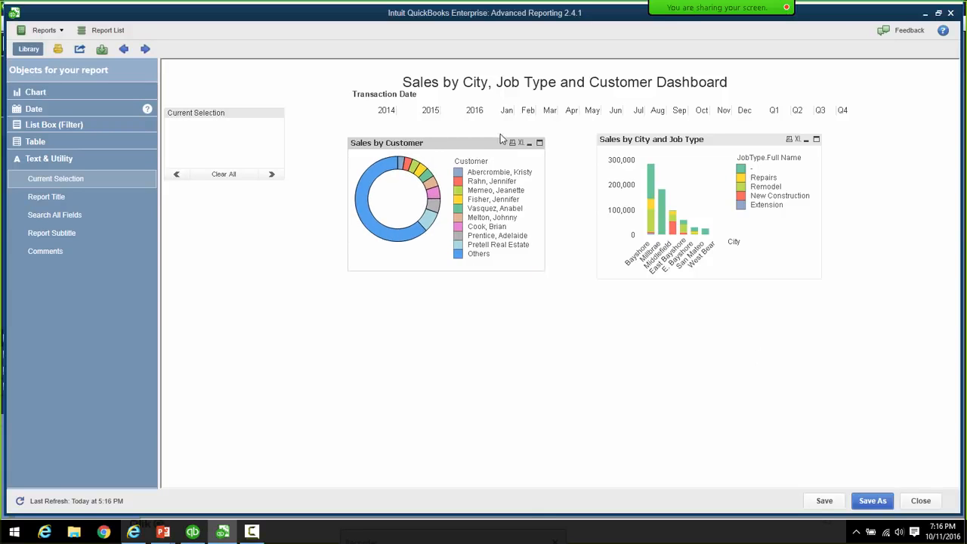
left_click_drag(491, 141, 500, 133)
left_click_drag(701, 134, 700, 129)
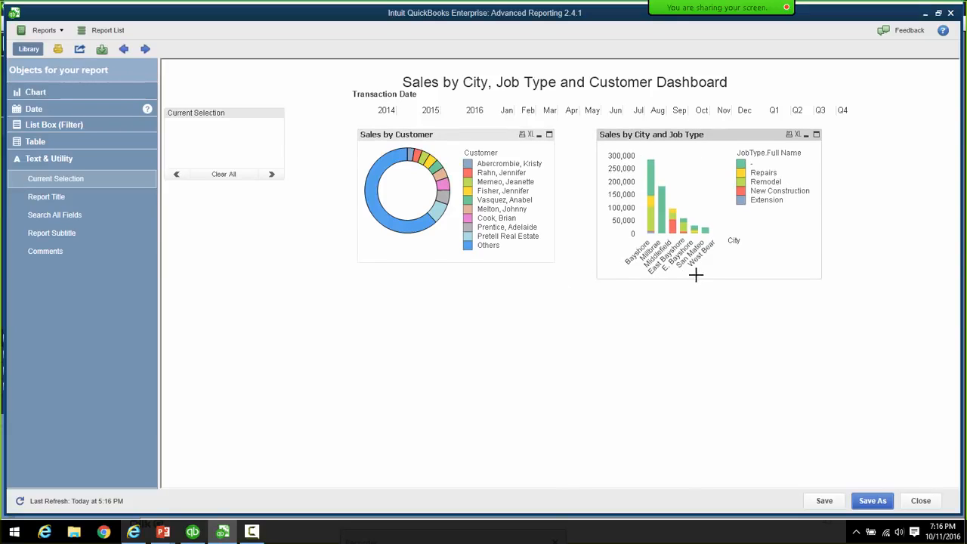
left_click_drag(696, 279, 696, 270)
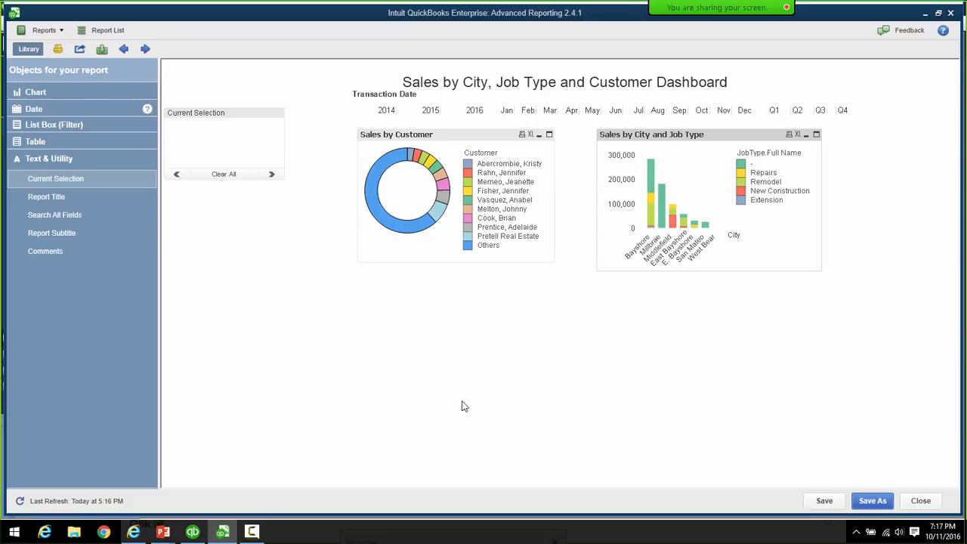
- Create a new Sales Revenue straight table chart with its title hidden, advancing to Dimensions
right_click(354, 304)
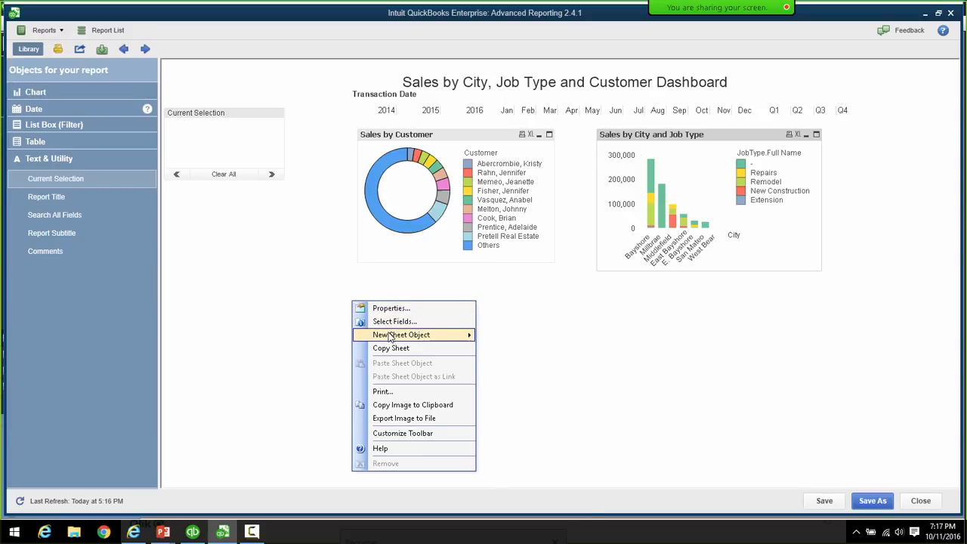
mouse_move(389, 337)
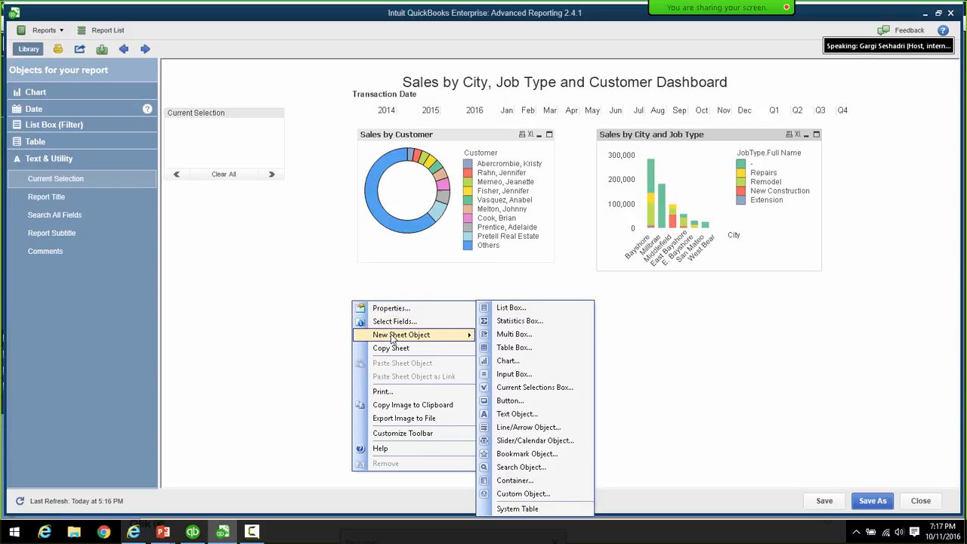
left_click(509, 364)
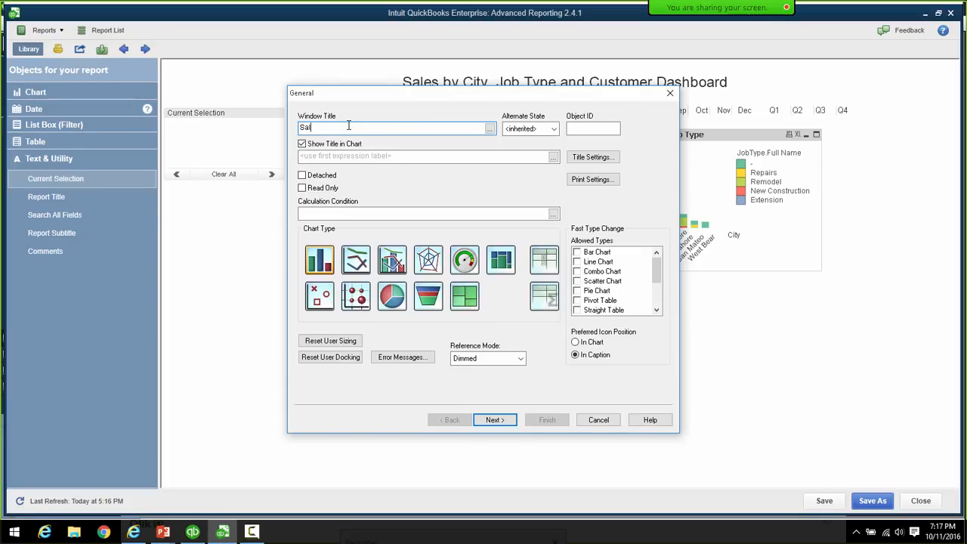
type("Revenue")
left_click(301, 143)
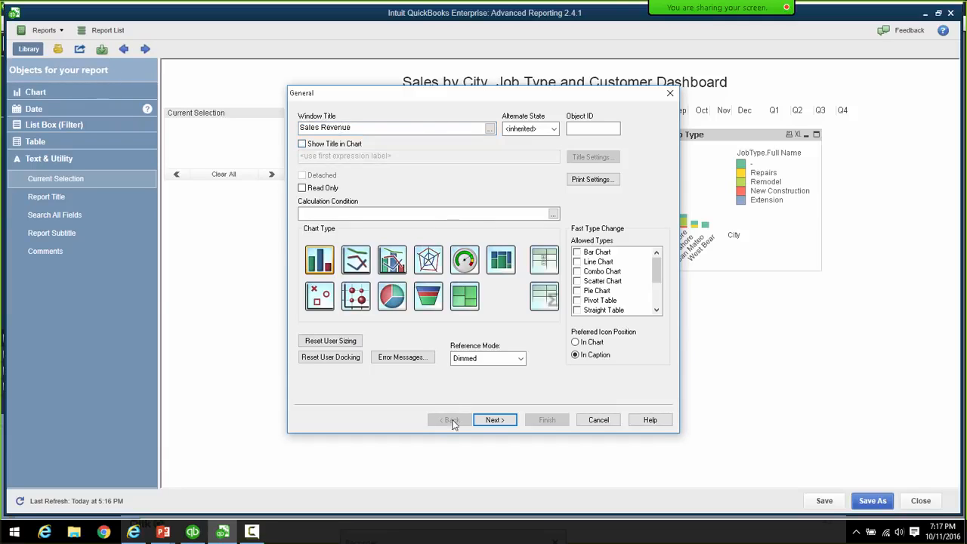
left_click(552, 273)
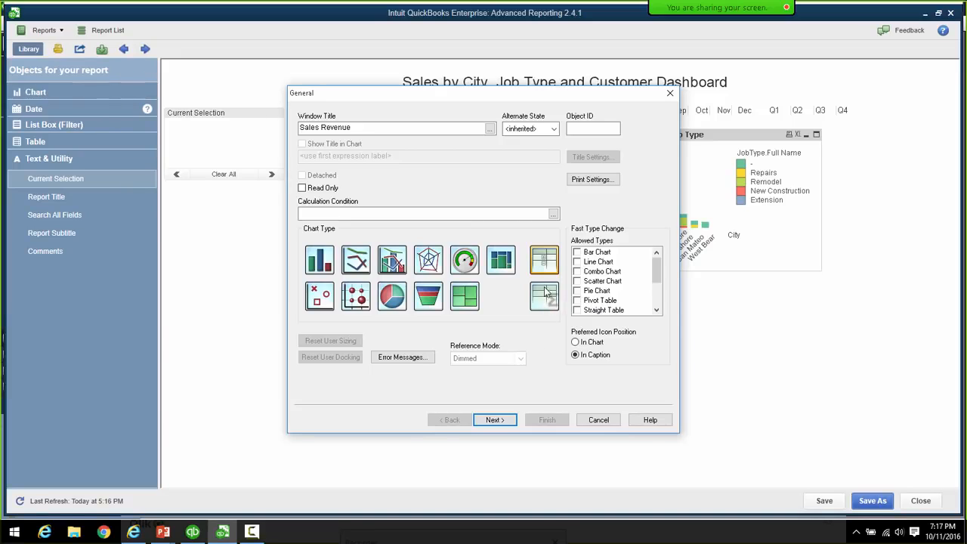
left_click(498, 423)
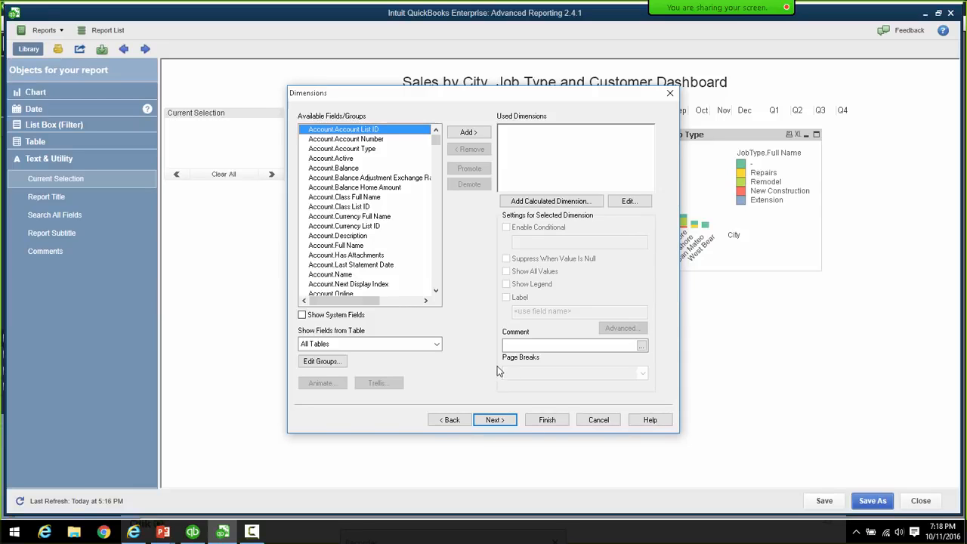
- Show Transactions fields and add Bill Address State and Bill Address City as dimensions
left_click(436, 343)
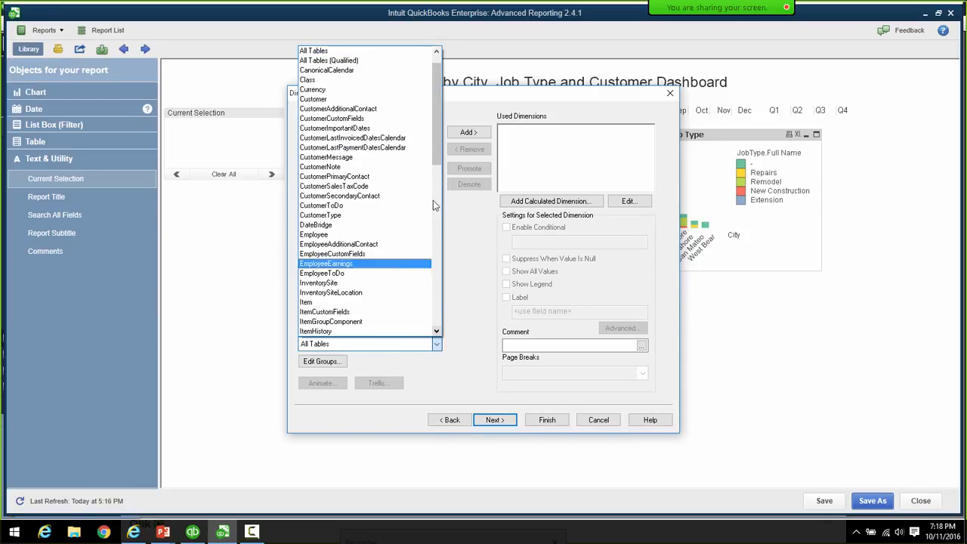
scroll(363, 224, "down", 15)
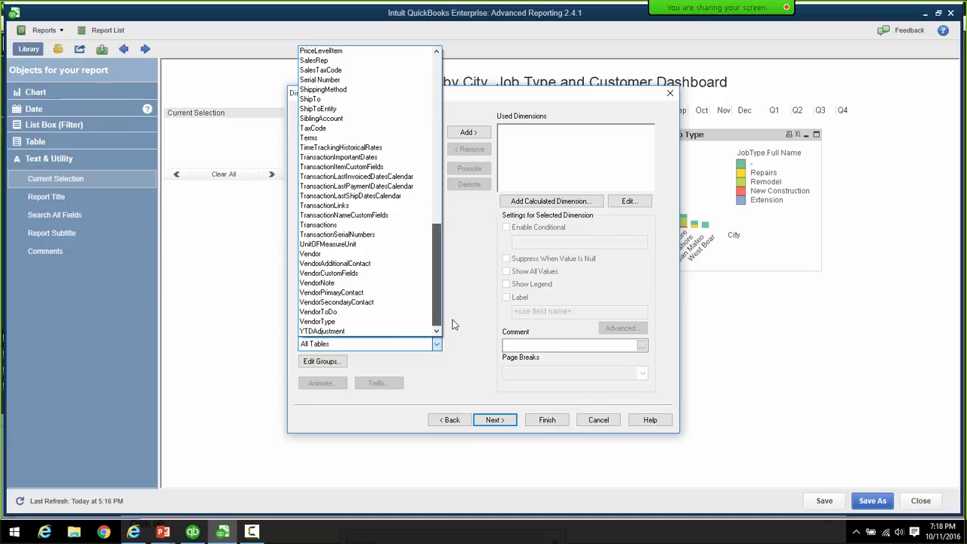
scroll(347, 253, "up", 1)
left_click(347, 253)
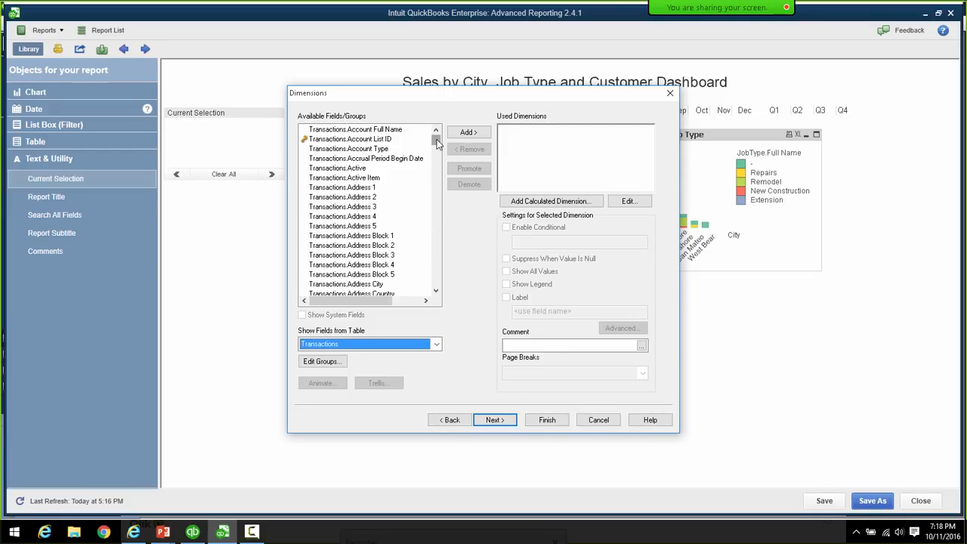
left_click_drag(435, 144, 436, 167)
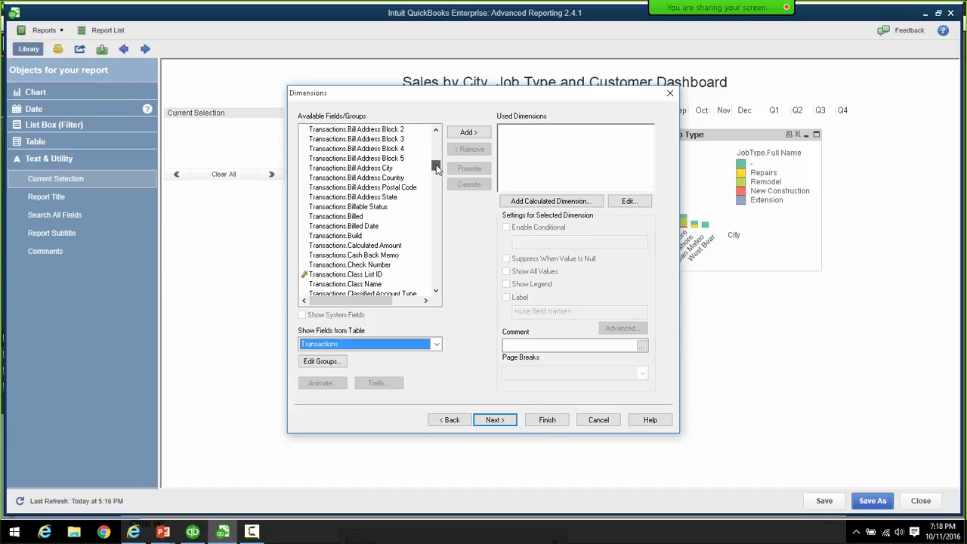
left_click(392, 196)
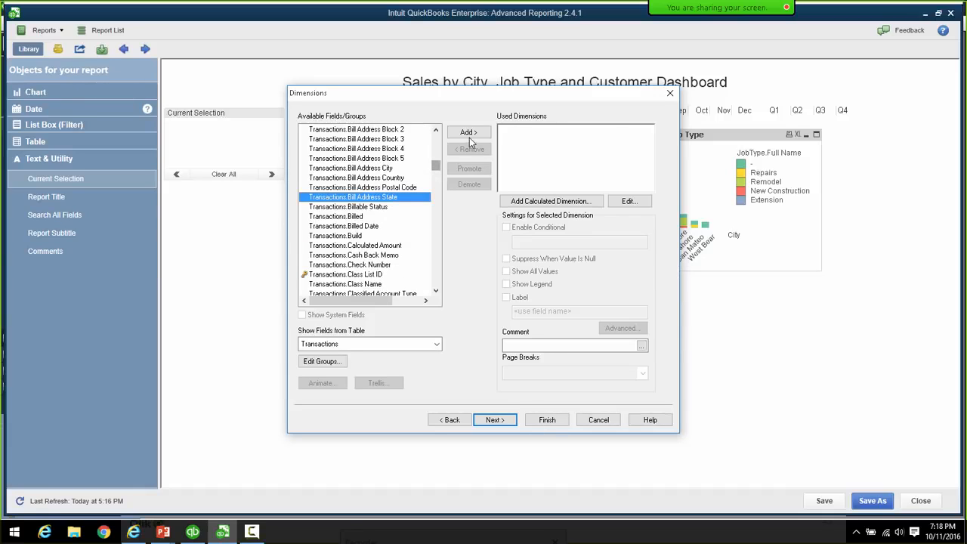
left_click(468, 132)
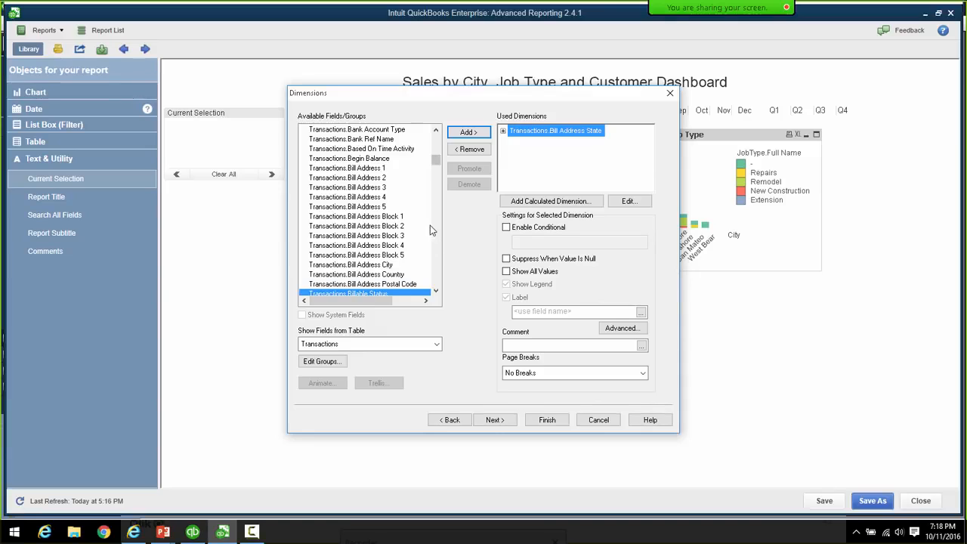
left_click(387, 265)
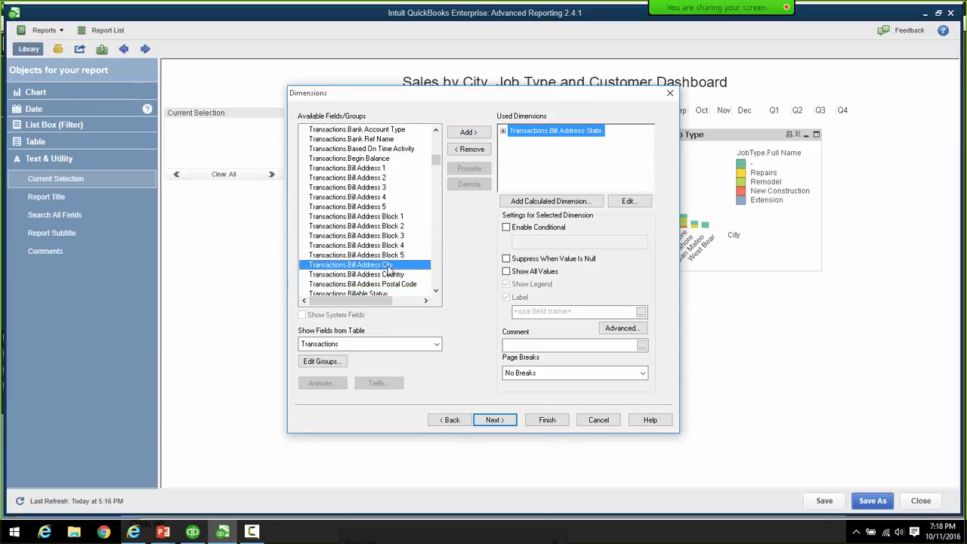
left_click(468, 133)
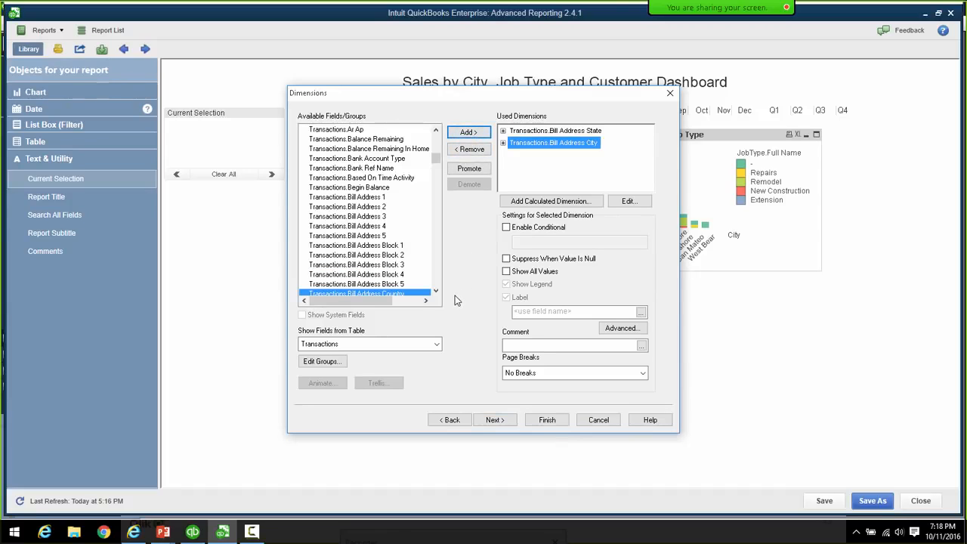
- Label the dimensions State and City, and add Txn Type as a dimension
left_click(534, 134)
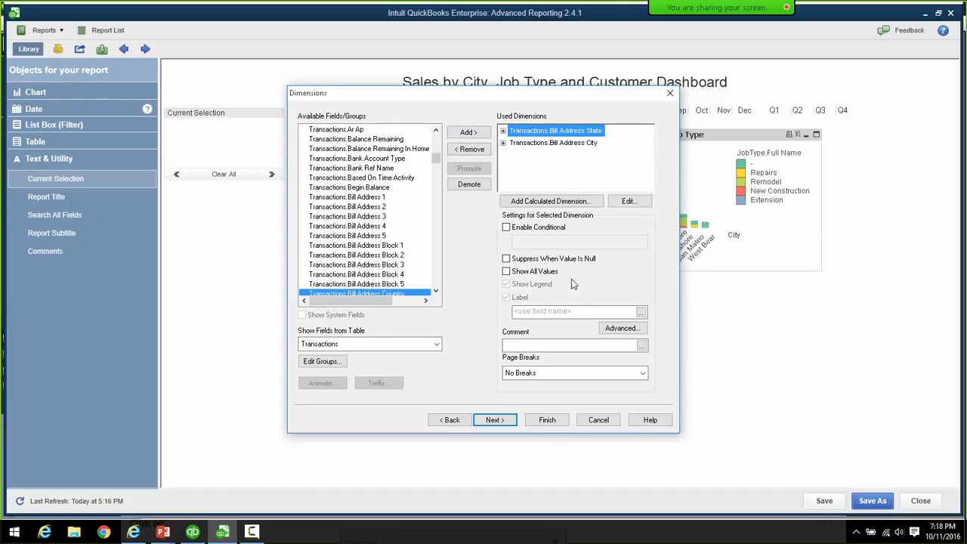
left_click(566, 311)
left_click(554, 143)
left_click(553, 313)
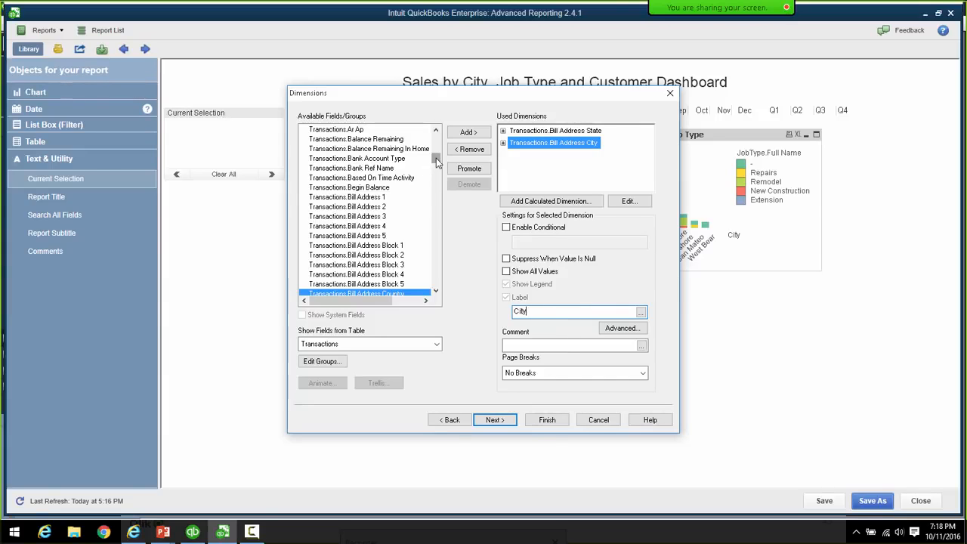
left_click_drag(436, 162, 439, 270)
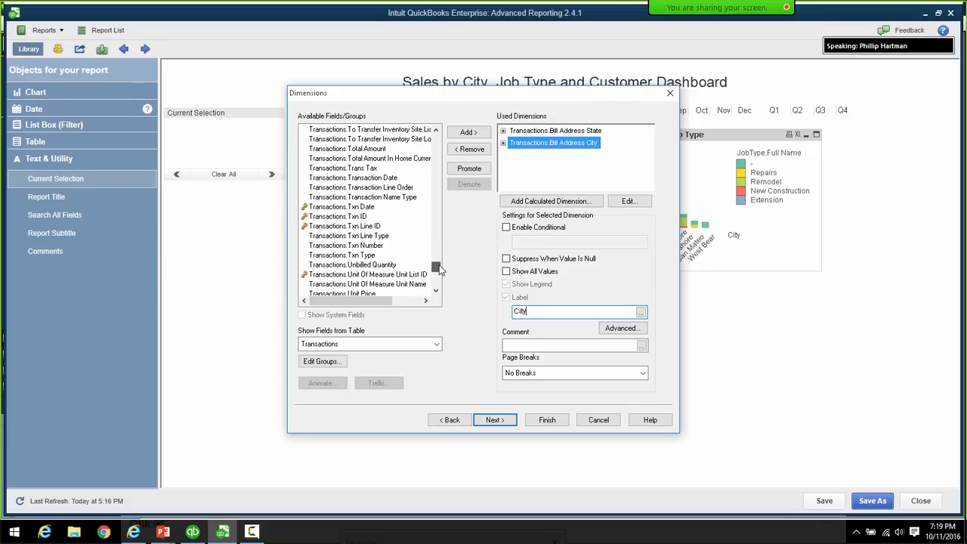
double_click(372, 255)
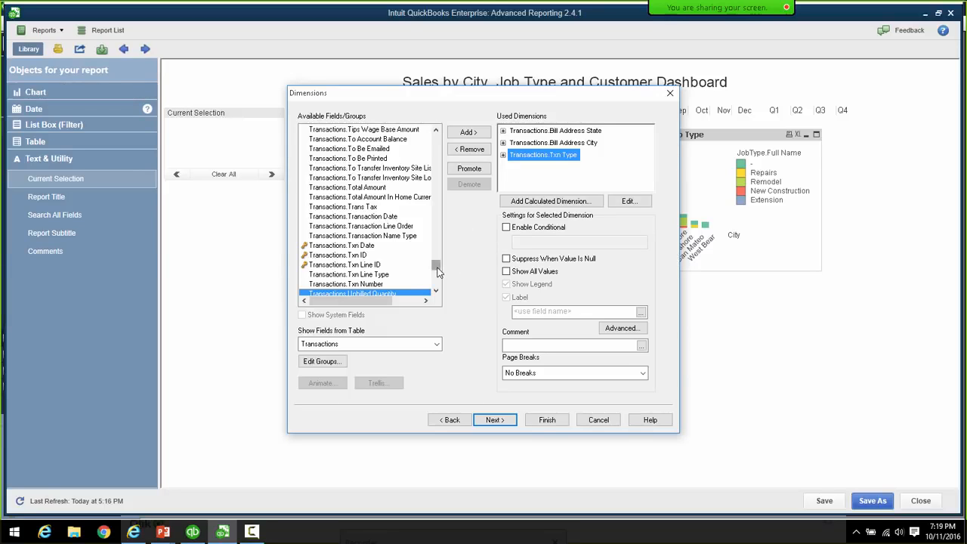
- Add Transactions.Ref Number as a dimension labelled Txn Number
left_click_drag(436, 268, 436, 236)
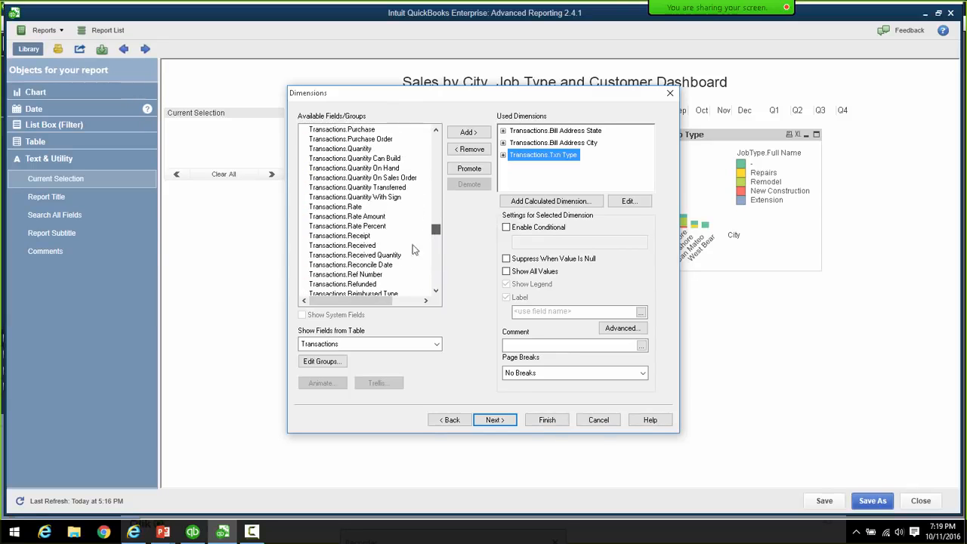
left_click(379, 275)
double_click(389, 277)
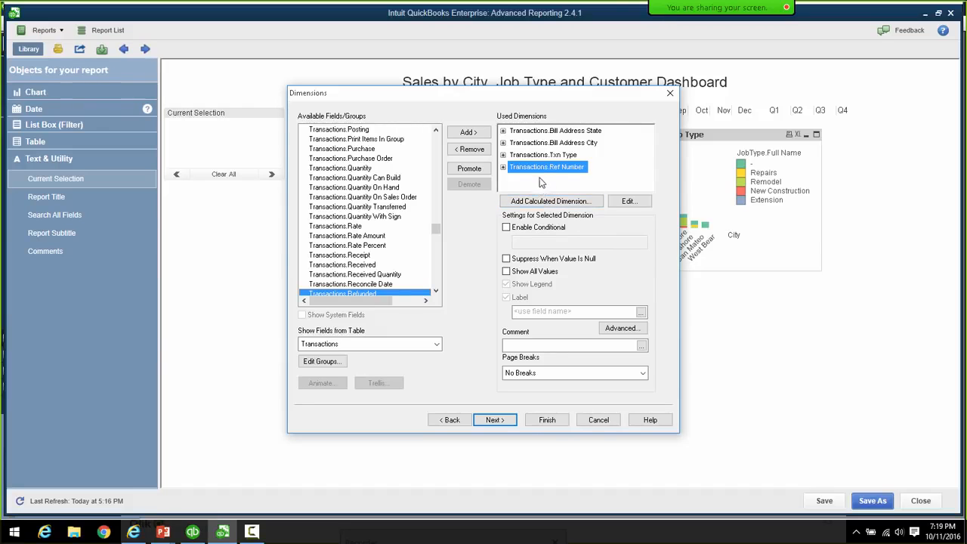
left_click(554, 156)
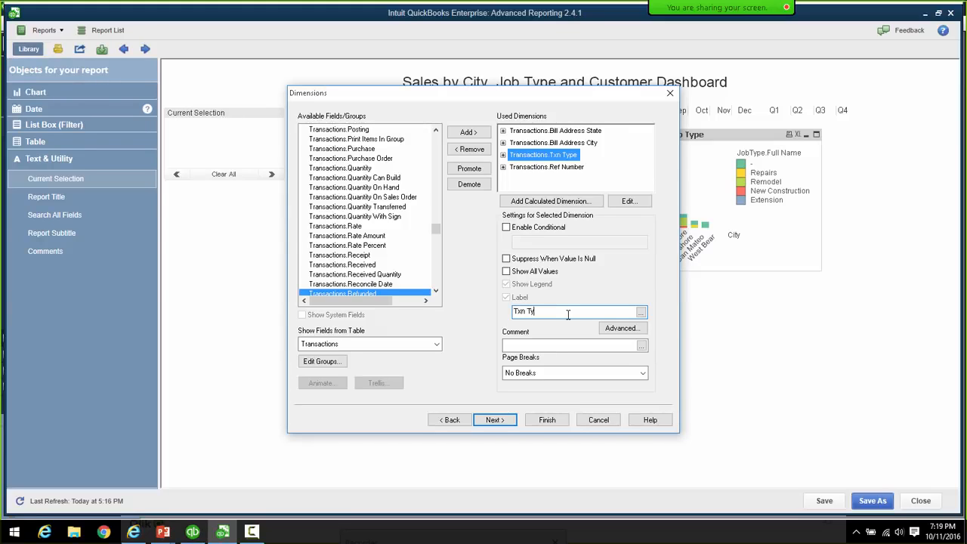
left_click(559, 167)
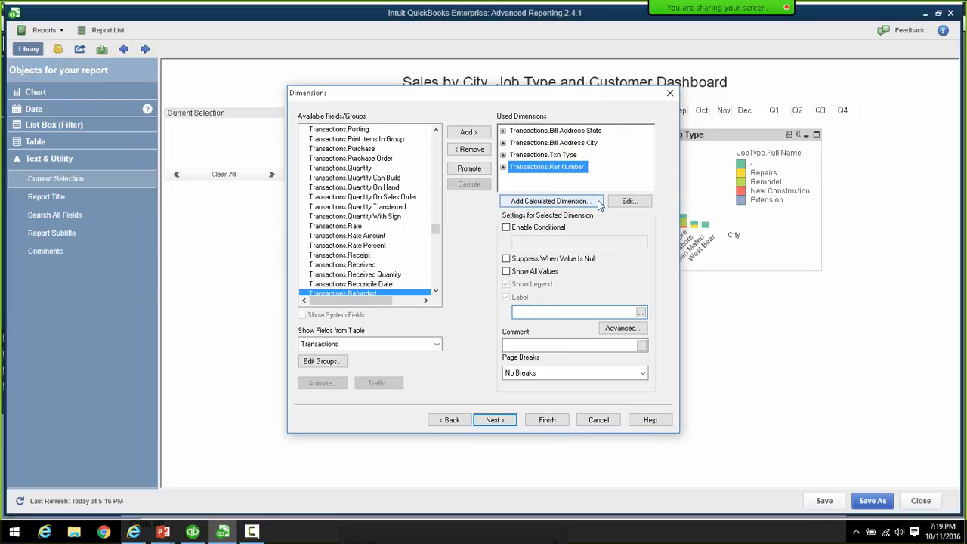
type("Txn Number")
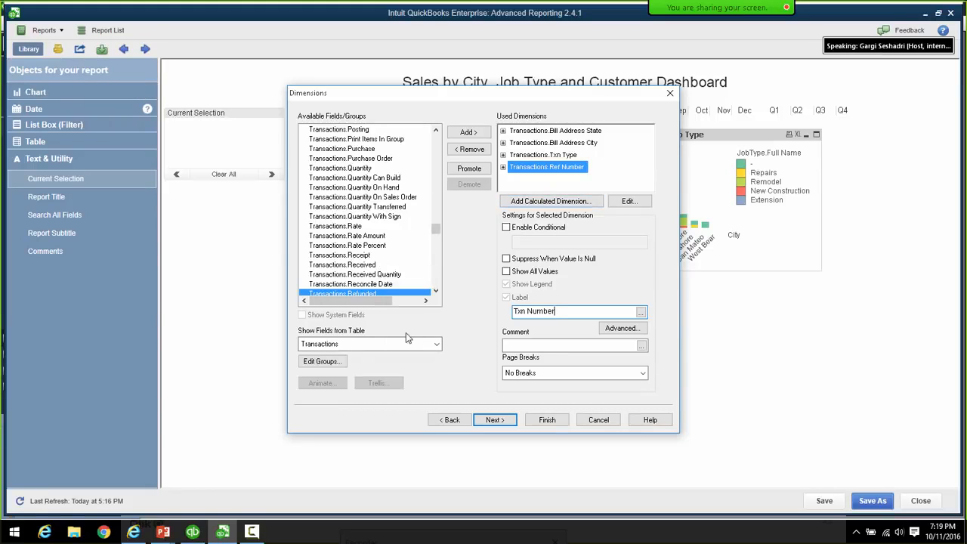
left_click(436, 344)
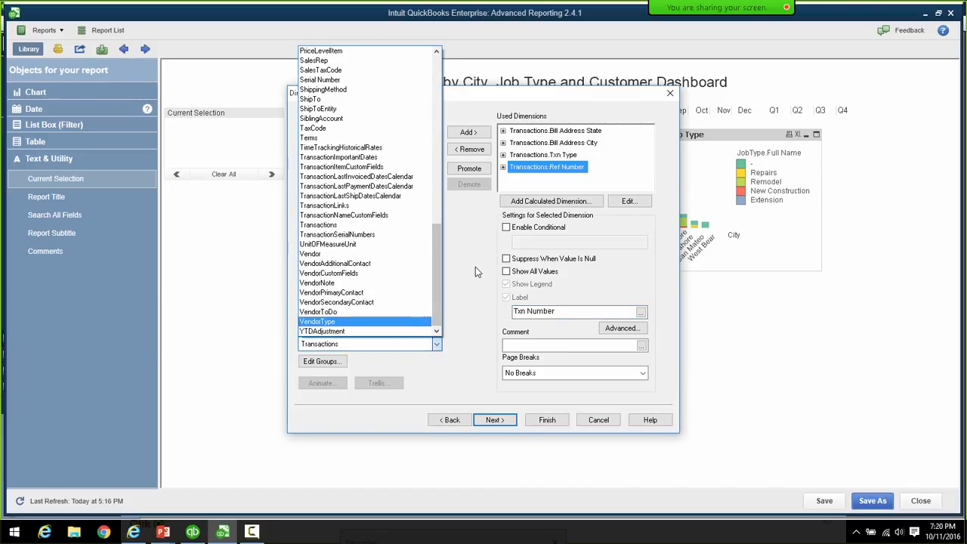
- Show fields from all tables and add JobType.Full Name as a dimension
left_click(475, 267)
left_click(436, 345)
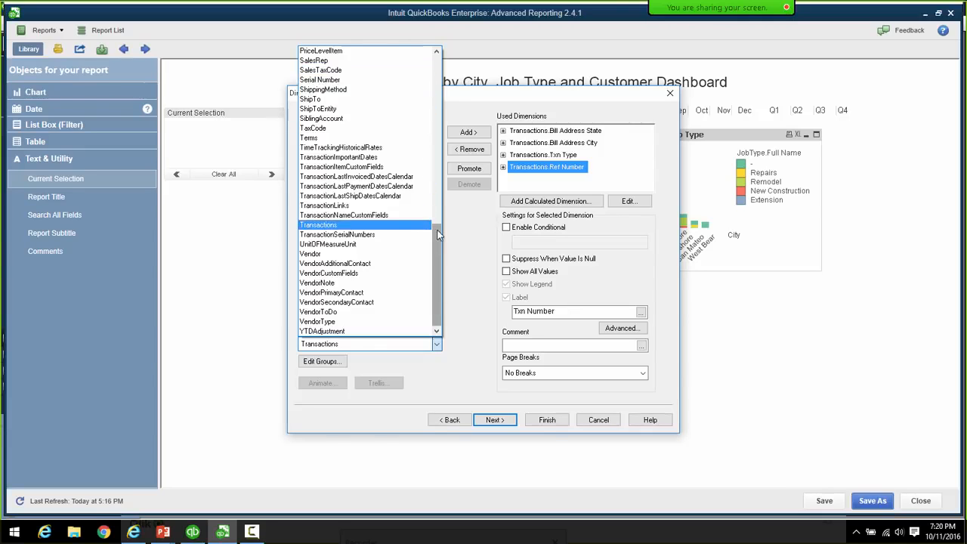
left_click_drag(437, 291, 443, 67)
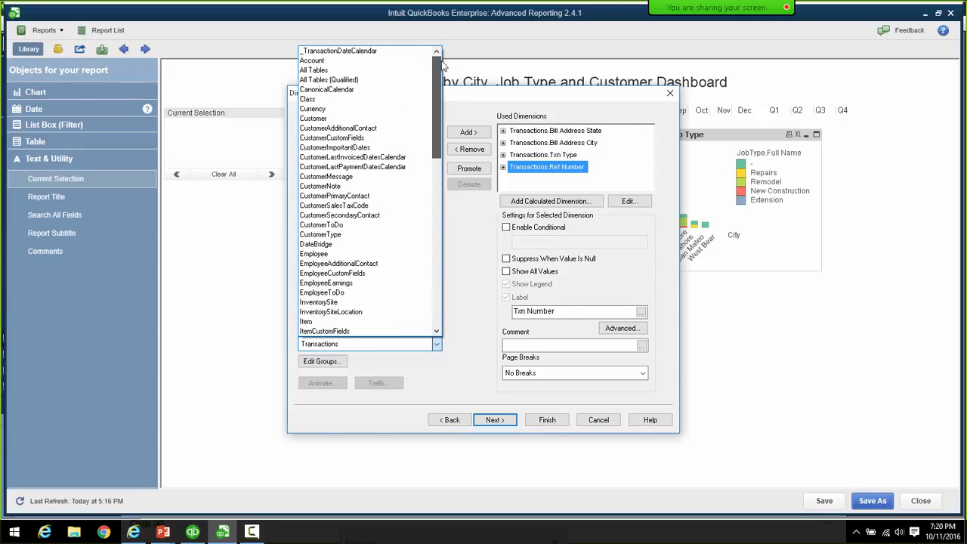
left_click(313, 69)
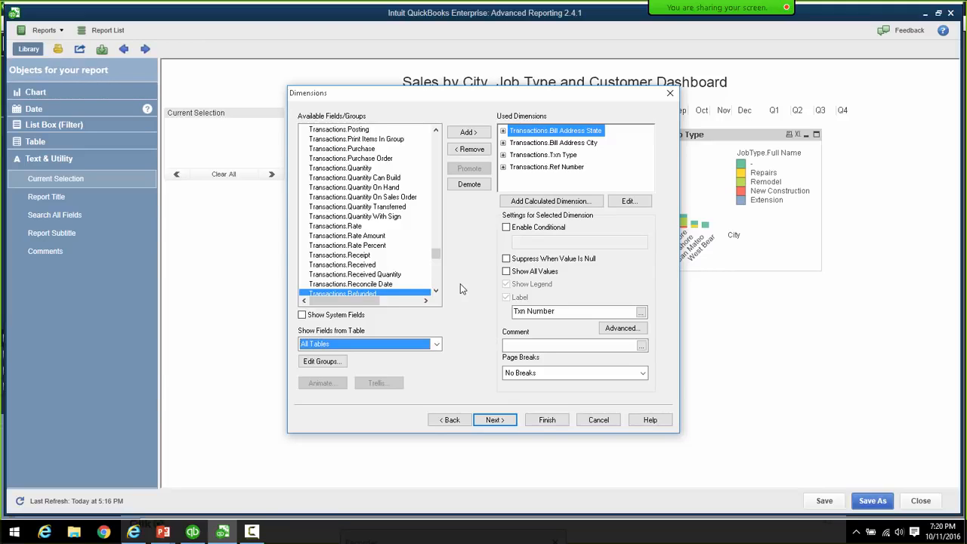
left_click(360, 216)
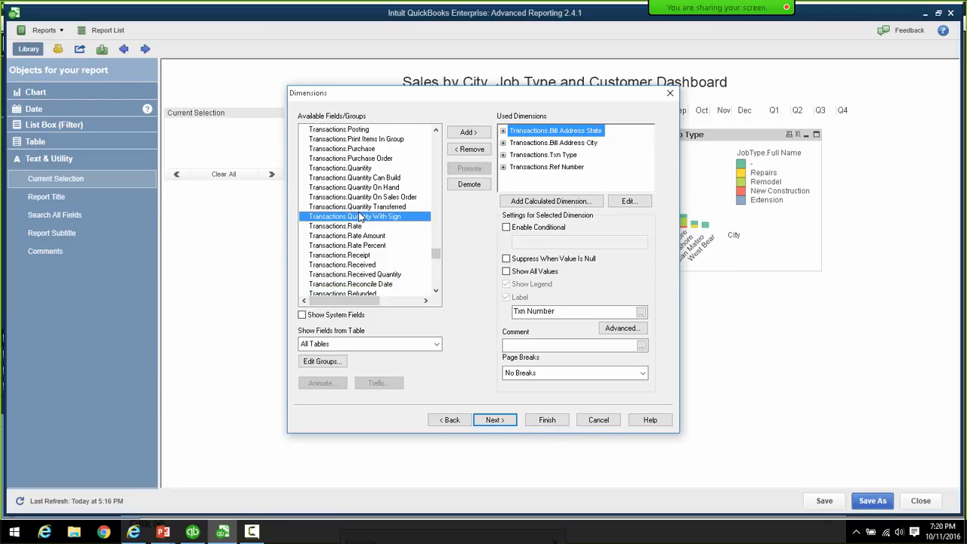
key("j")
key("Down")
key("Down")
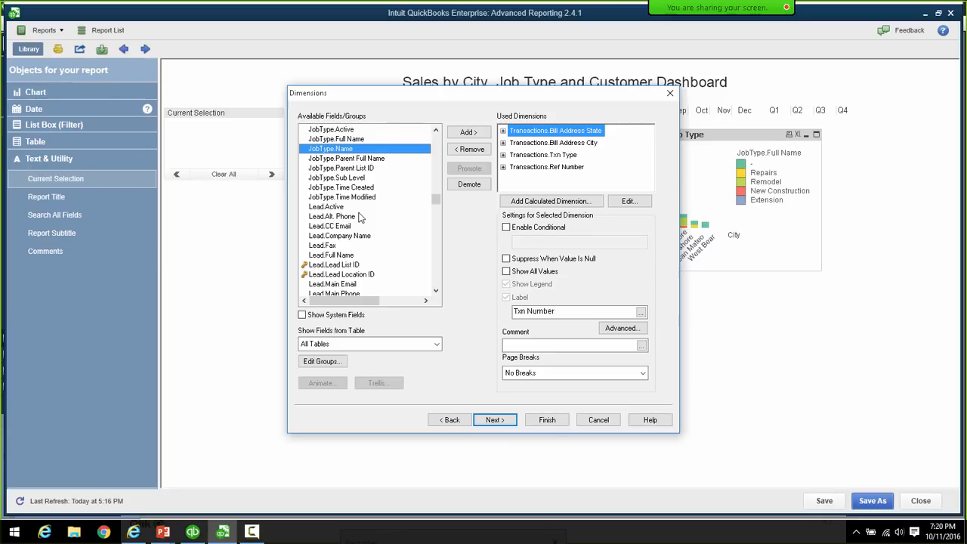
left_click(348, 141)
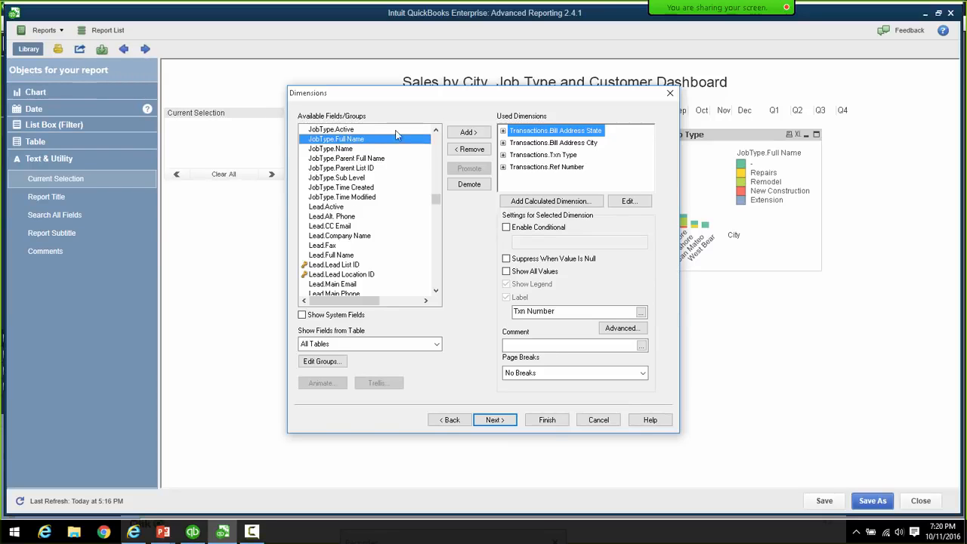
left_click(464, 133)
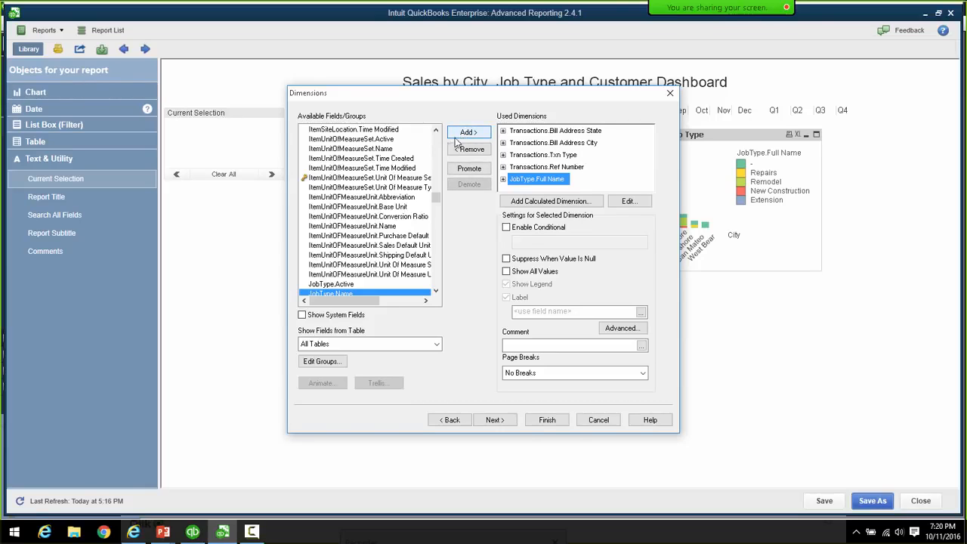
- Add Customer.Parent Full Name as a dimension
left_click(325, 179)
type("cus")
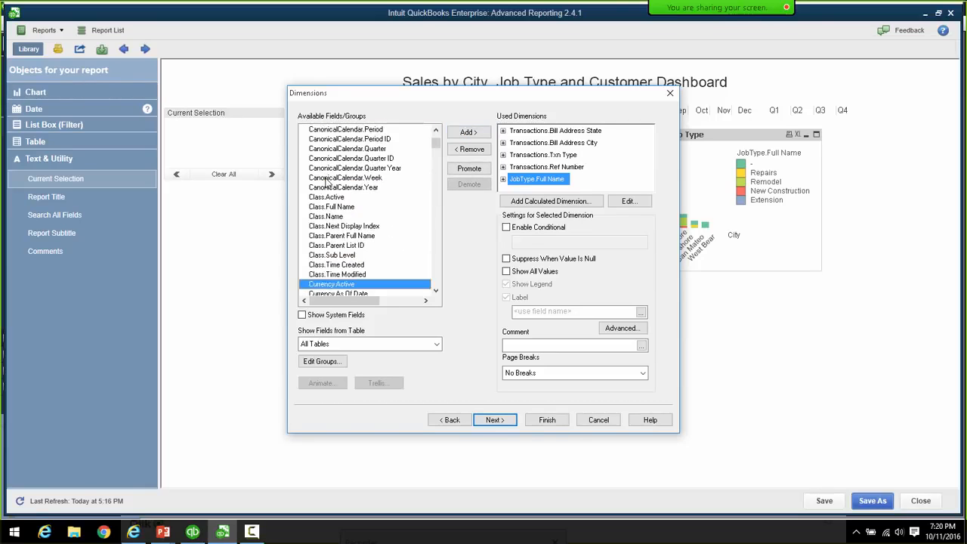
key("Down")
key("Down")
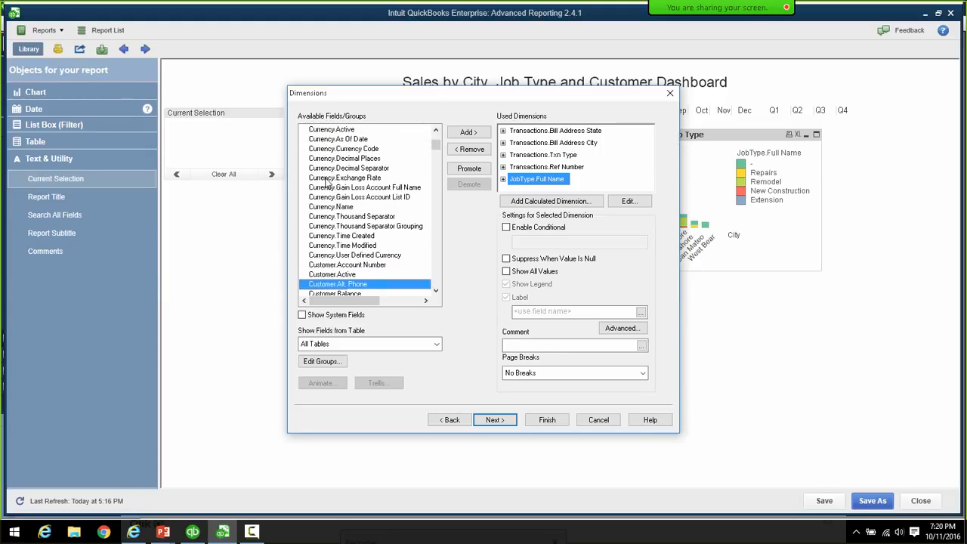
key("Down")
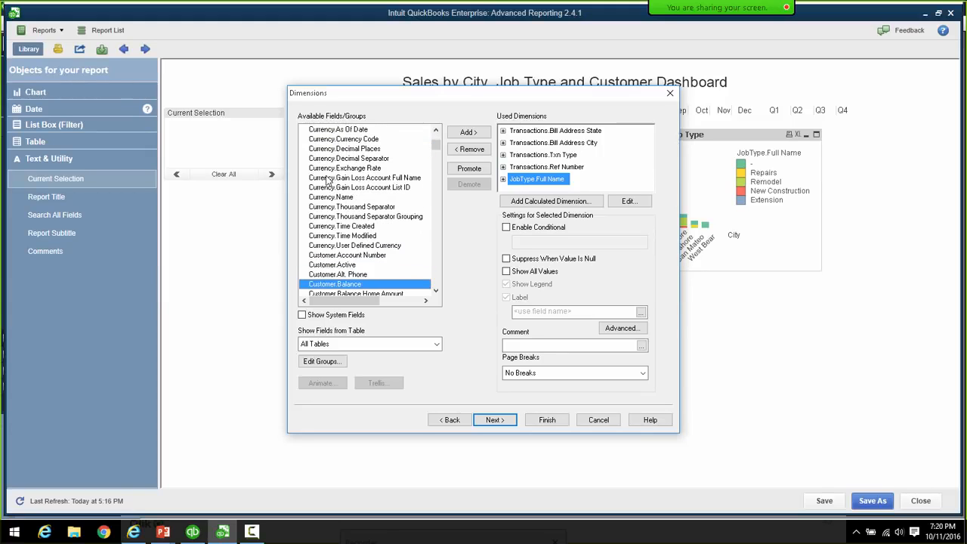
left_click(435, 291)
left_click(435, 292)
left_click(435, 292)
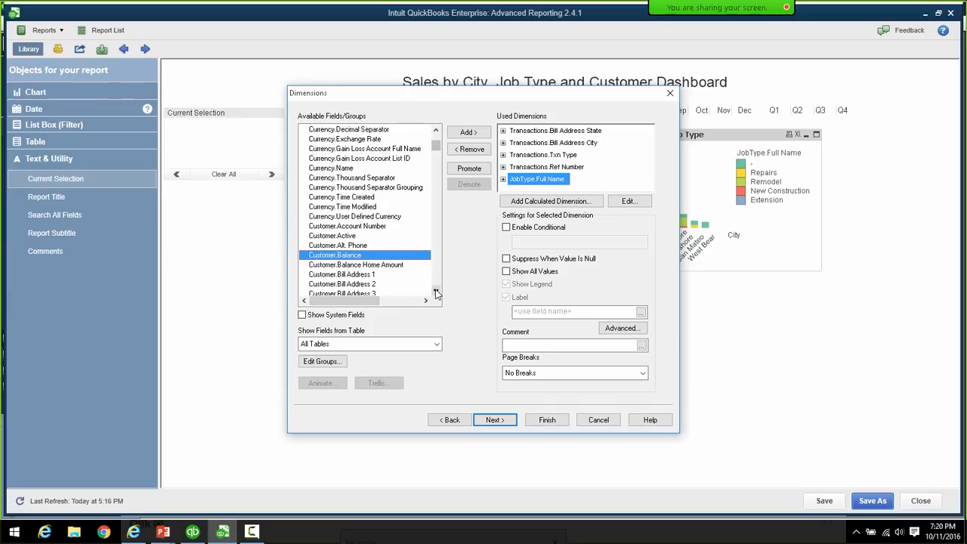
left_click_drag(436, 293, 432, 291)
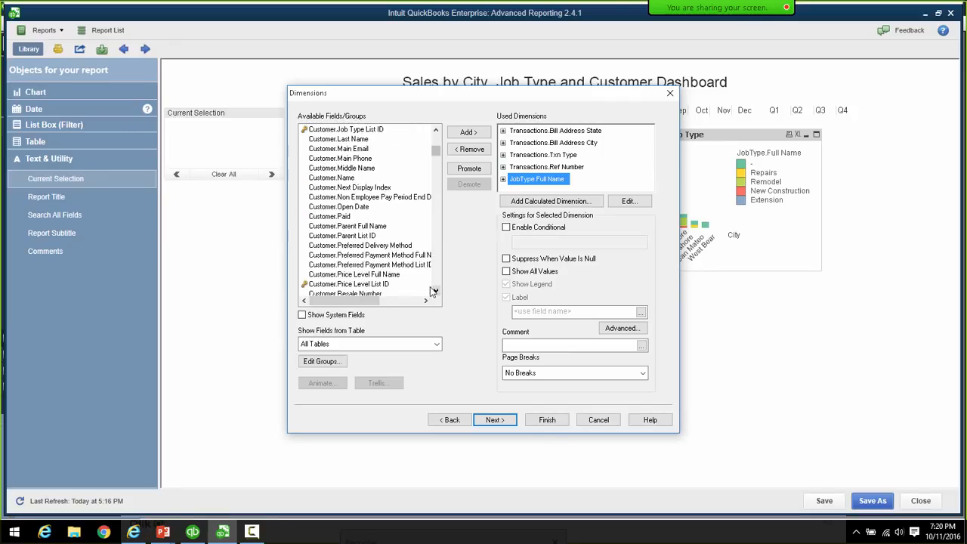
left_click(382, 226)
left_click(476, 133)
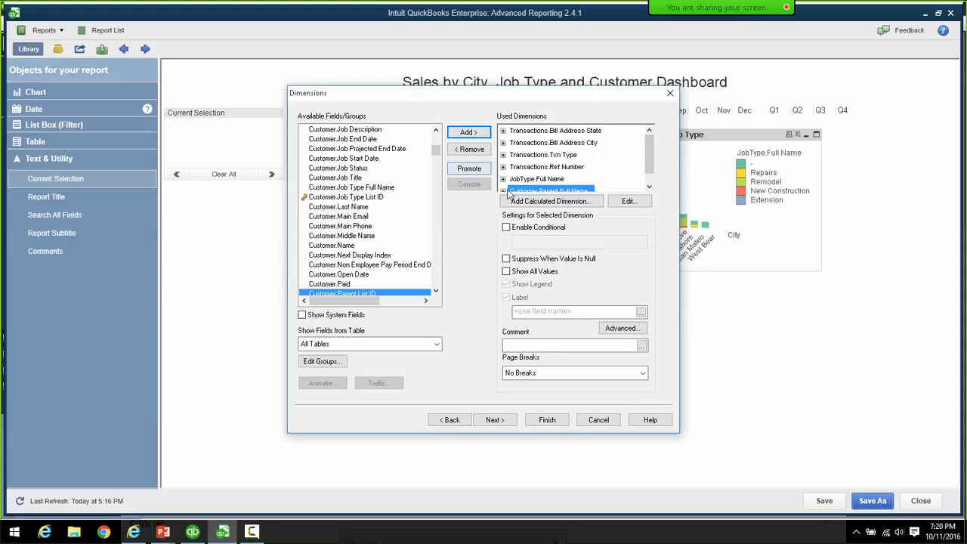
mouse_move(649, 154)
left_mouse_down()
mouse_move(648, 168)
mouse_move(645, 156)
left_mouse_up()
- Promote JobType.Full Name and Customer.Parent Full Name twice each so they follow City
left_click(532, 179)
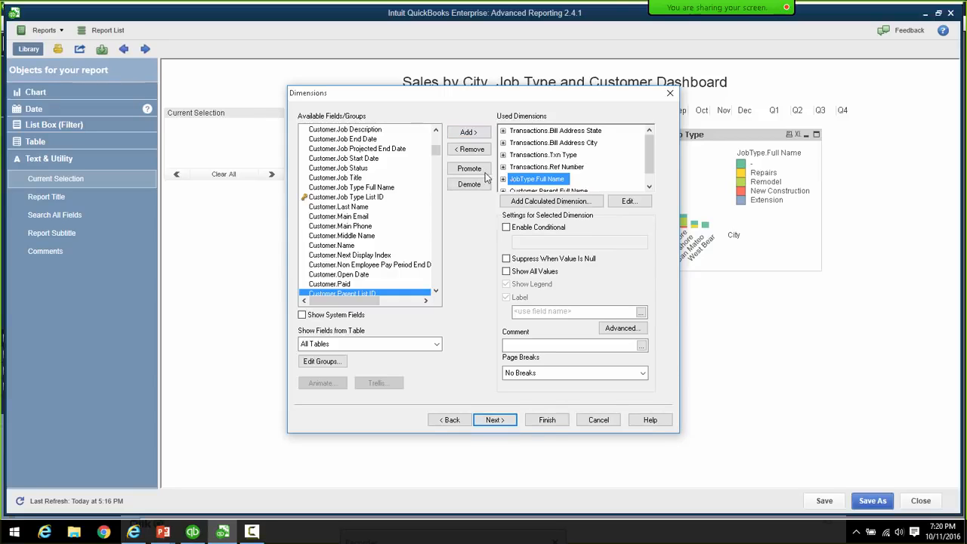
left_click(475, 172)
left_click(474, 172)
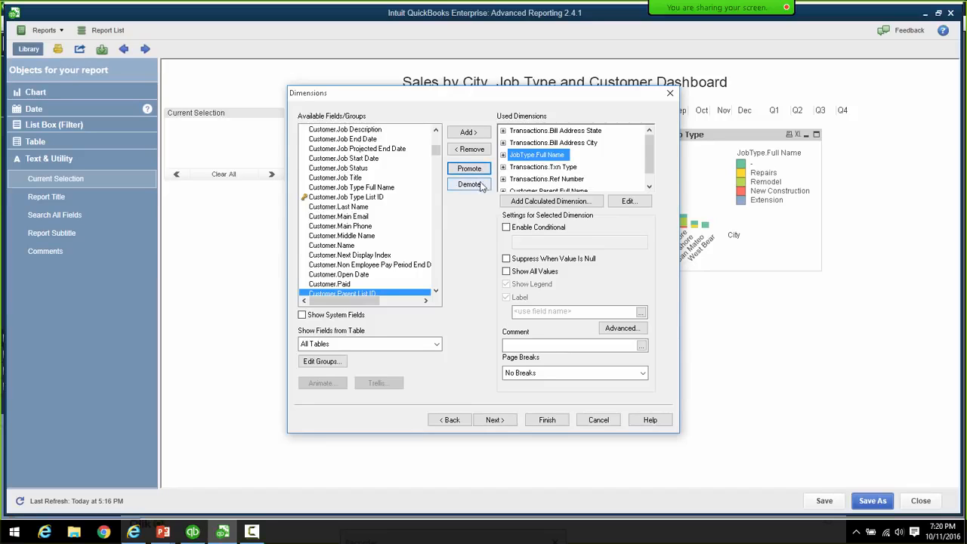
left_click(531, 190)
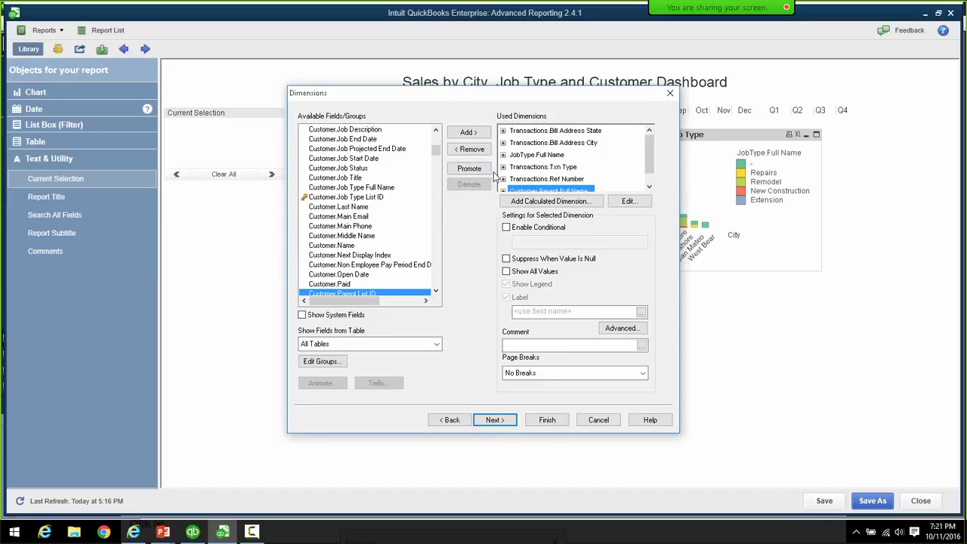
left_click(470, 171)
left_click(469, 169)
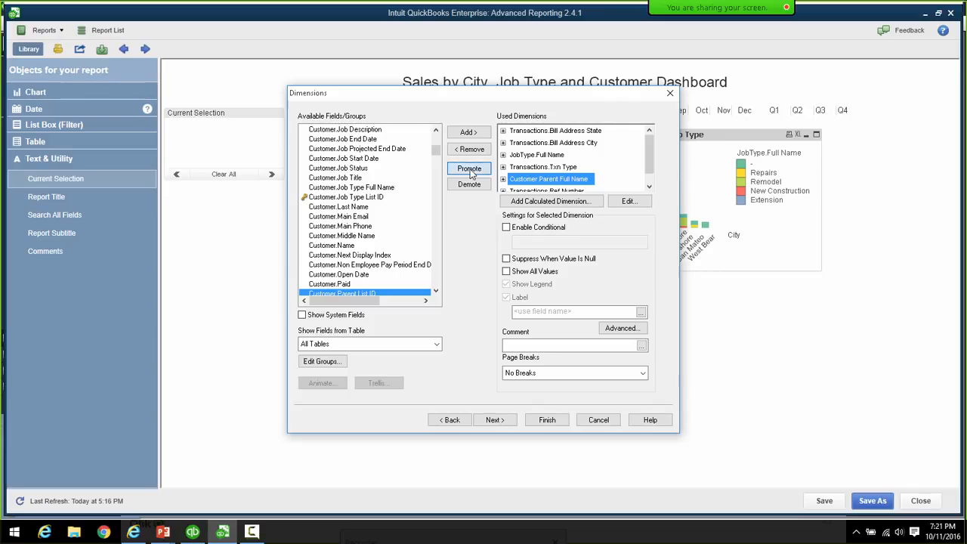
mouse_move(650, 149)
left_mouse_down()
mouse_move(652, 161)
mouse_move(649, 145)
left_mouse_up()
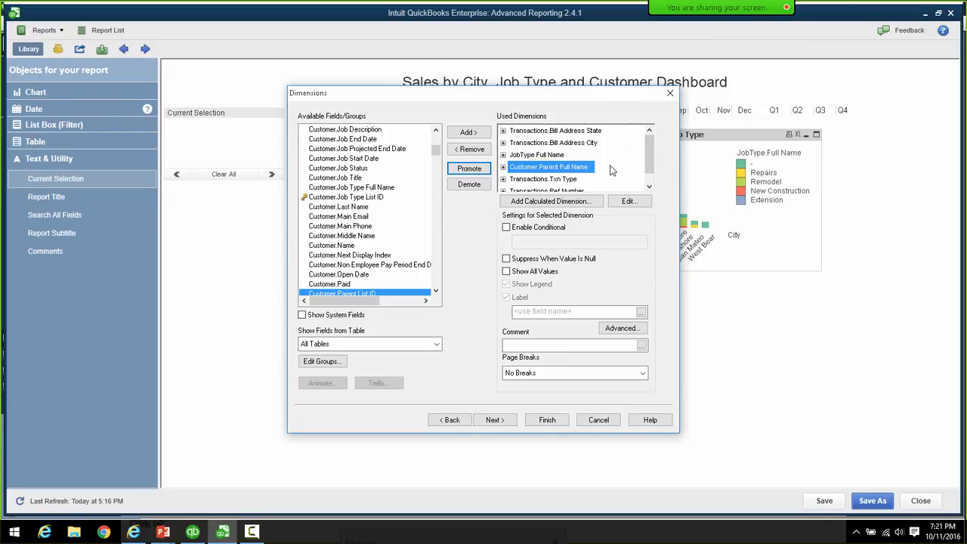
- Suppress null values for City, Job Type, Customer Parent, Txn Type and Ref Number dimensions
left_click(556, 132)
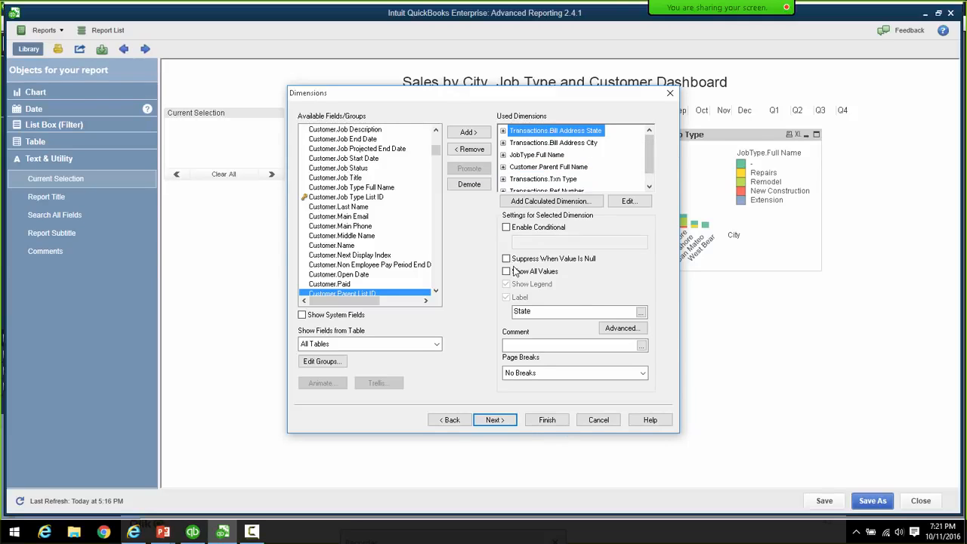
left_click(547, 144)
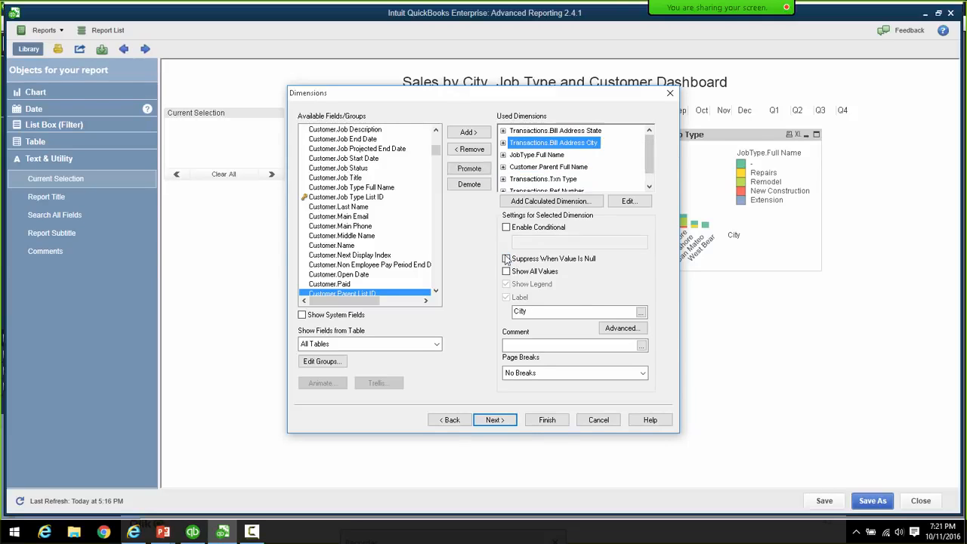
left_click(506, 258)
left_click(549, 155)
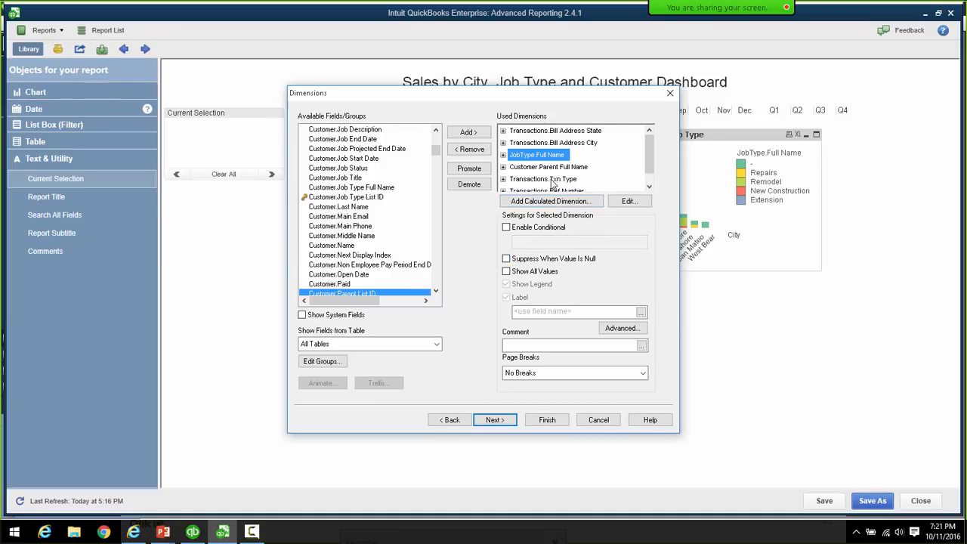
left_click(506, 259)
left_click(647, 188)
left_click(563, 155)
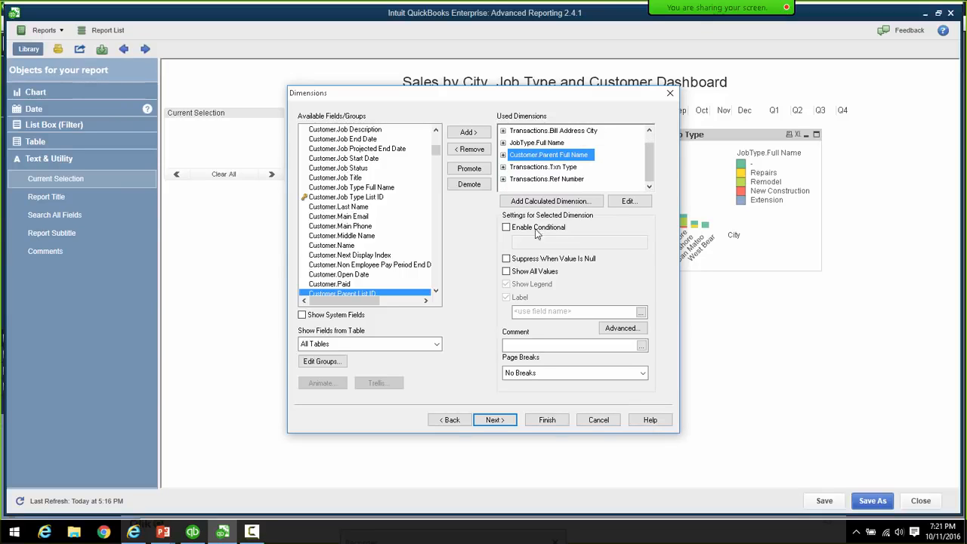
left_click(506, 259)
left_click(553, 168)
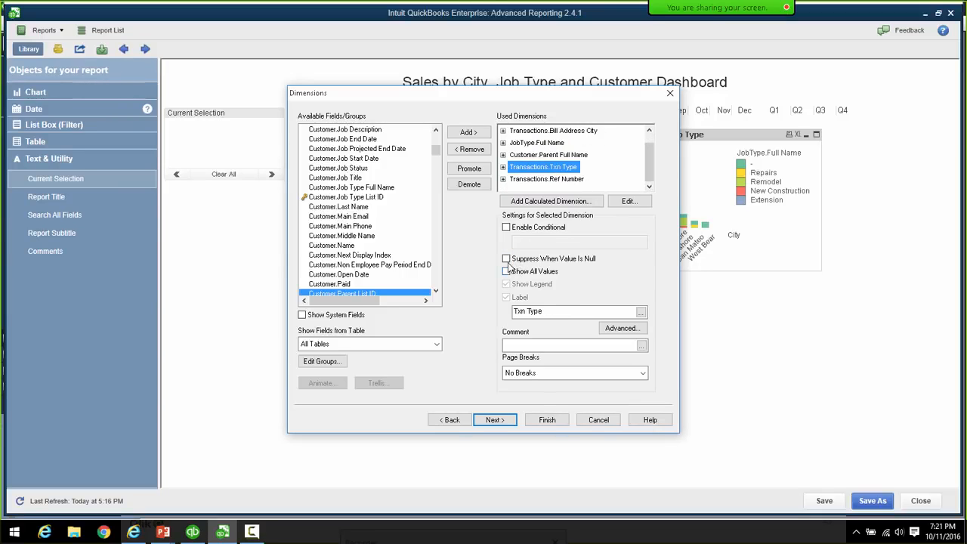
left_click(506, 259)
left_click(546, 179)
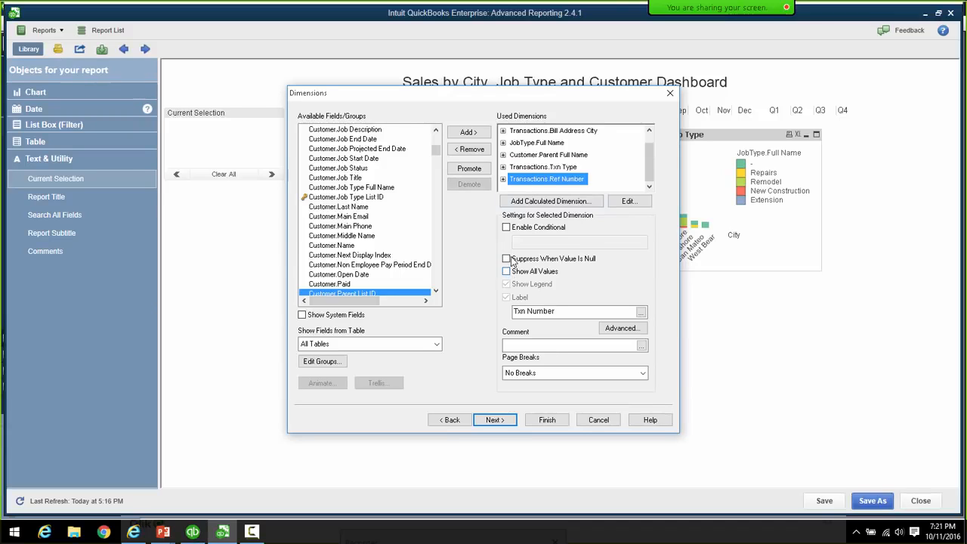
left_click(508, 259)
- Label JobType.Full Name 'Job Type' and Customer.Parent Full Name 'Customer', then continue to Expressions
left_click(536, 142)
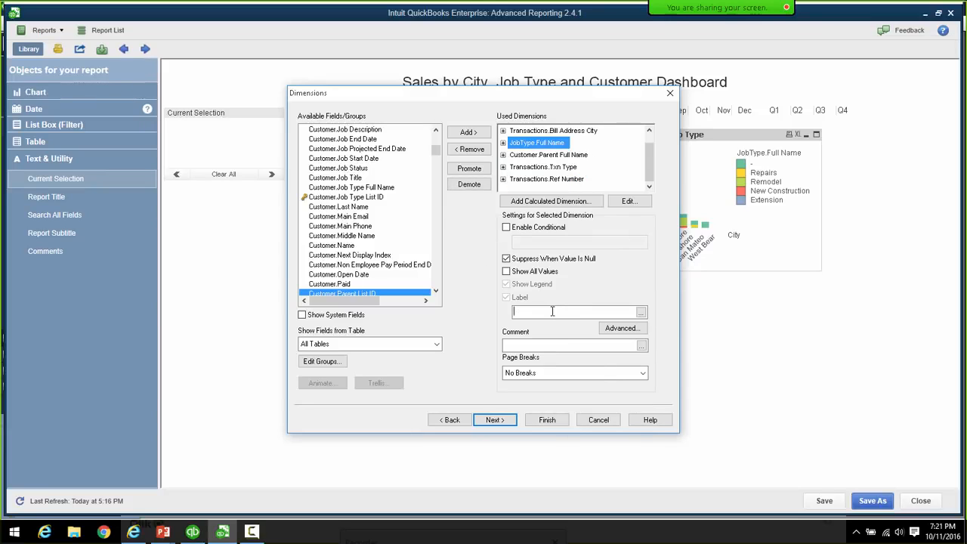
left_click(573, 311)
type("Job Type")
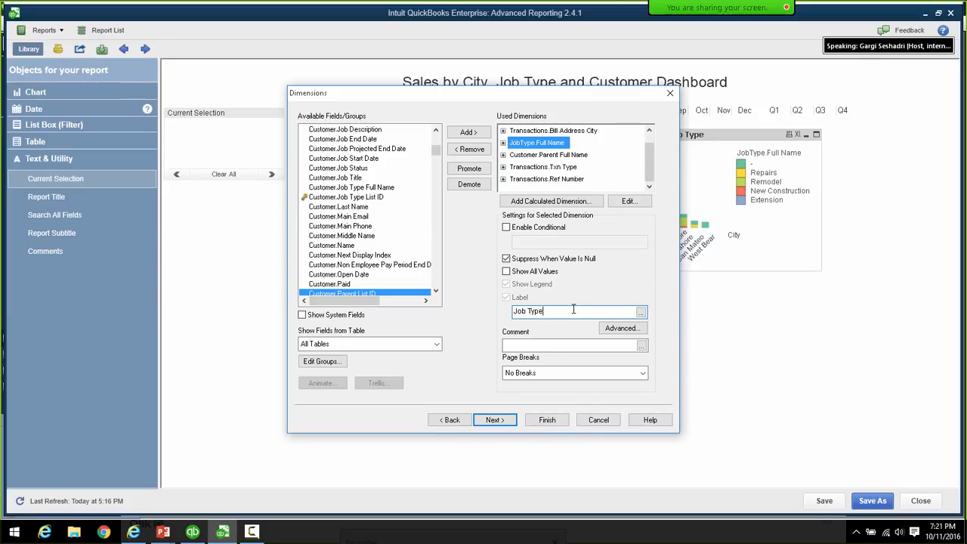
left_click(539, 156)
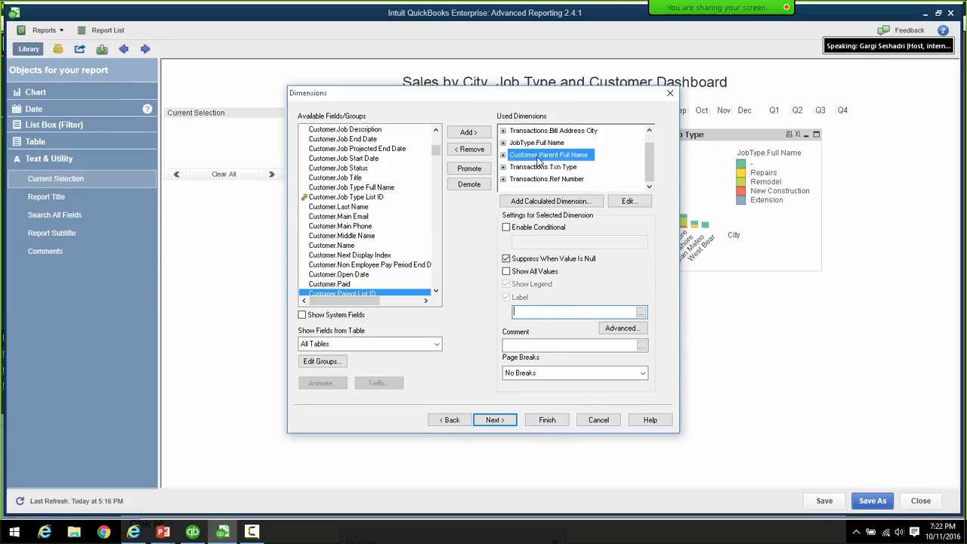
left_click(548, 310)
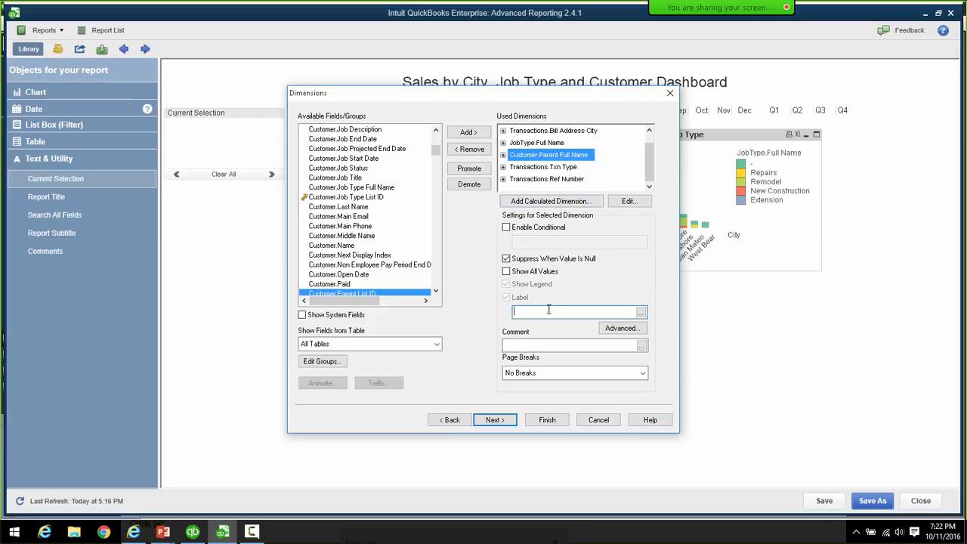
type("Customer")
left_click(497, 420)
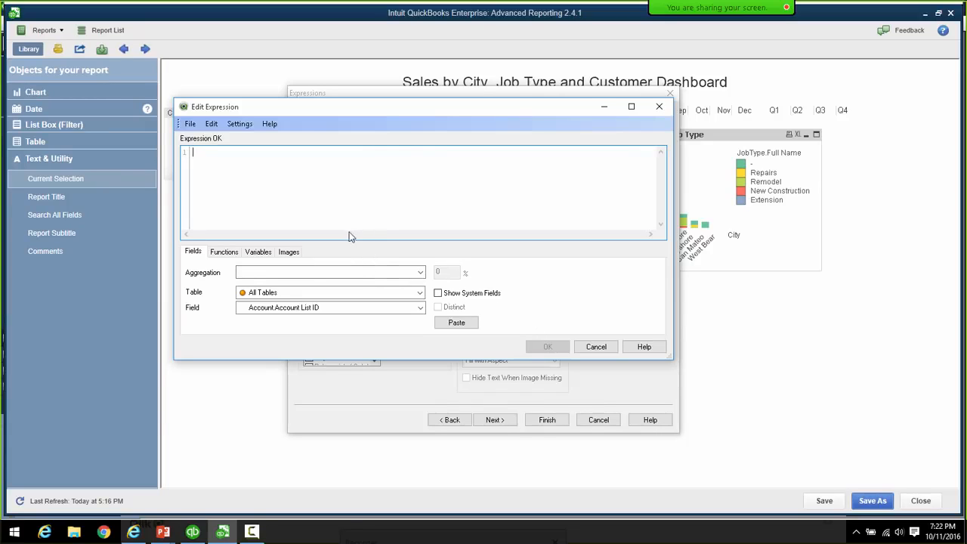
- Enter sum([Transactions.Amount With Sign]) as the expression, picking the field from suggestions
type("sum")
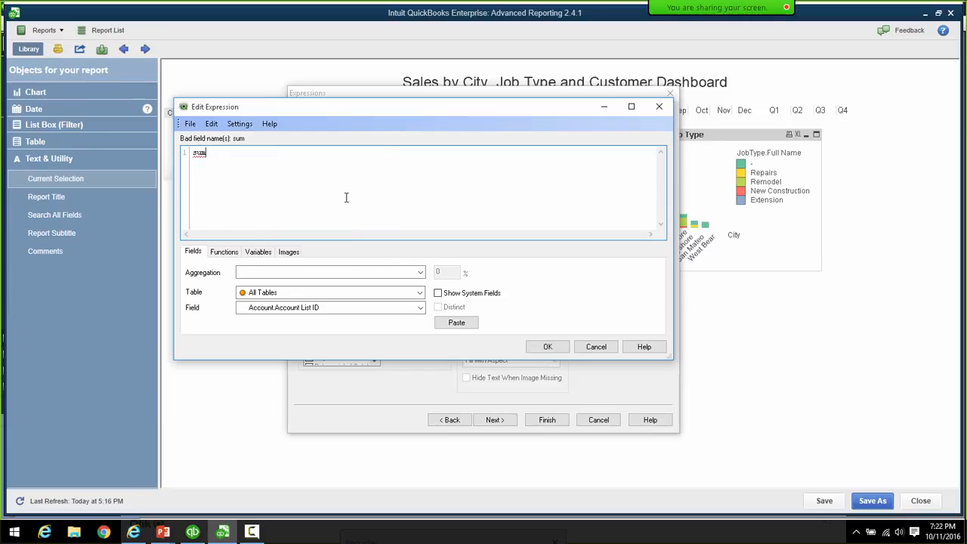
type("()")
left_click(210, 152)
type("Trana")
key("BackSpace")
type("sac")
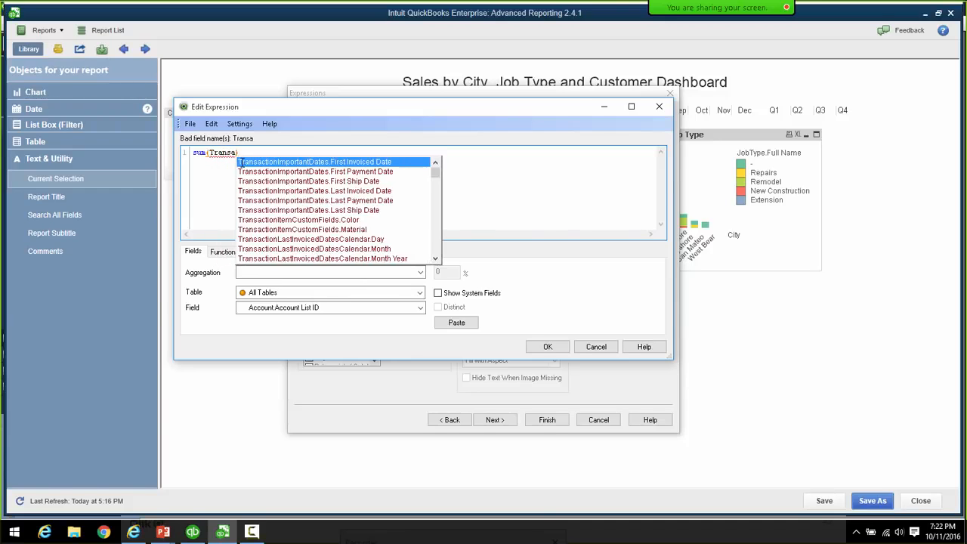
type("tions")
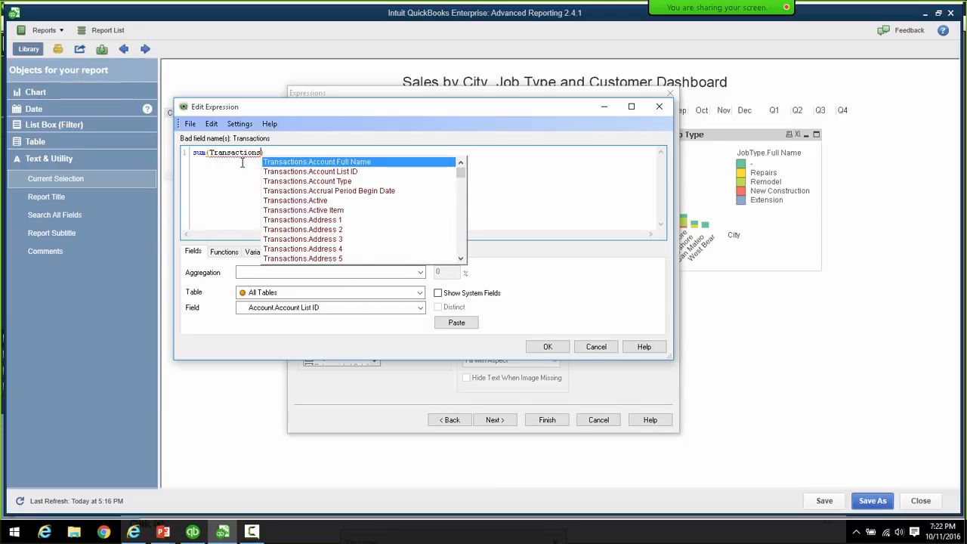
type(".A")
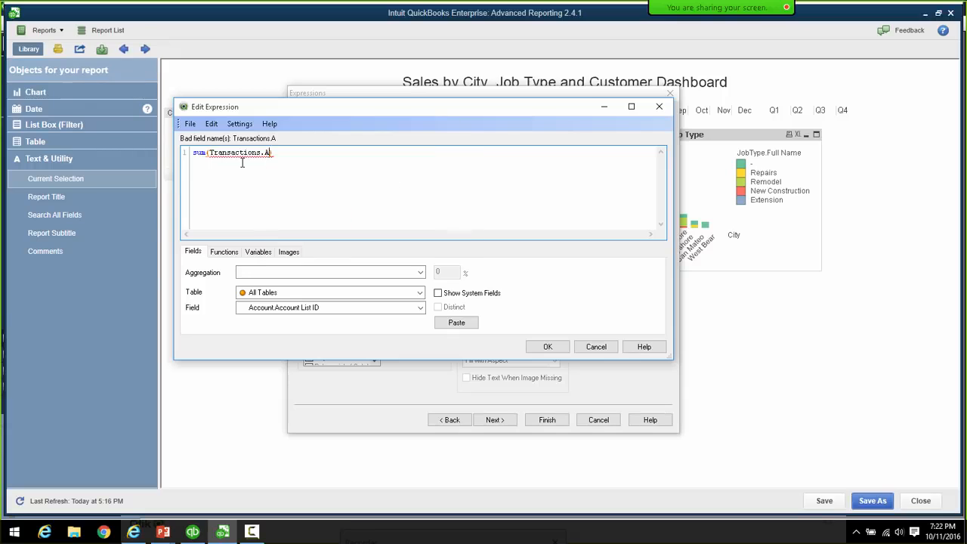
type("mount")
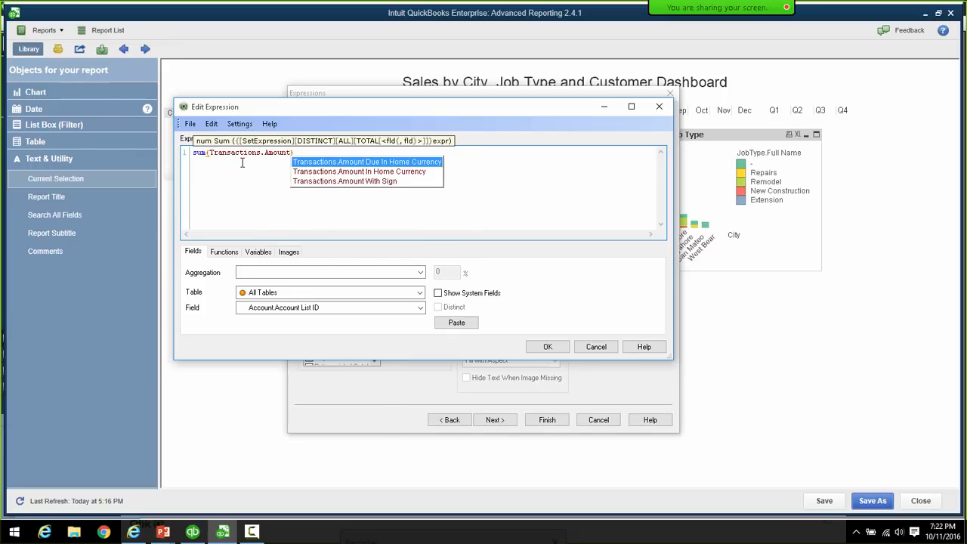
key("Down")
key("Down")
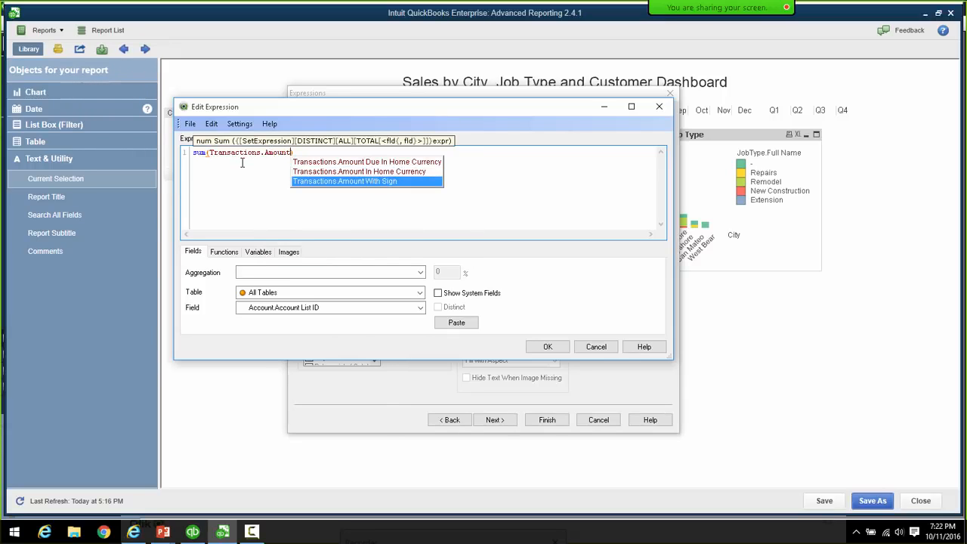
key("Return")
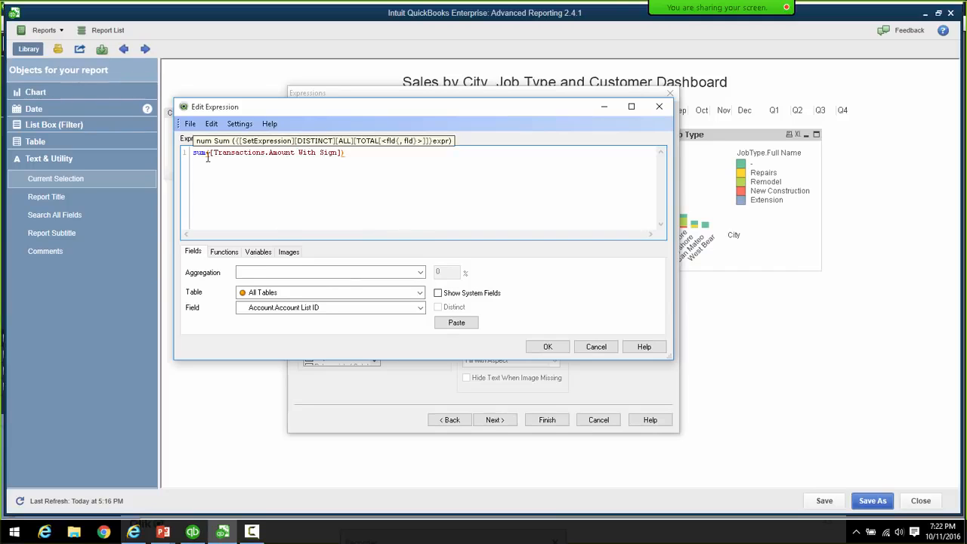
- Add the set modifier {<$(vExprSales)>} inside sum() and confirm the expression
left_click(210, 155)
type("()")
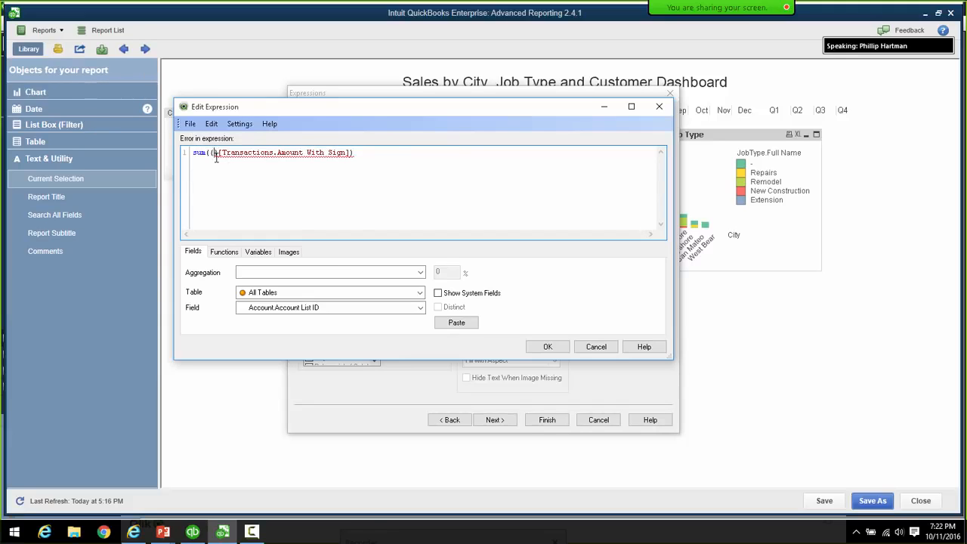
type("<>")
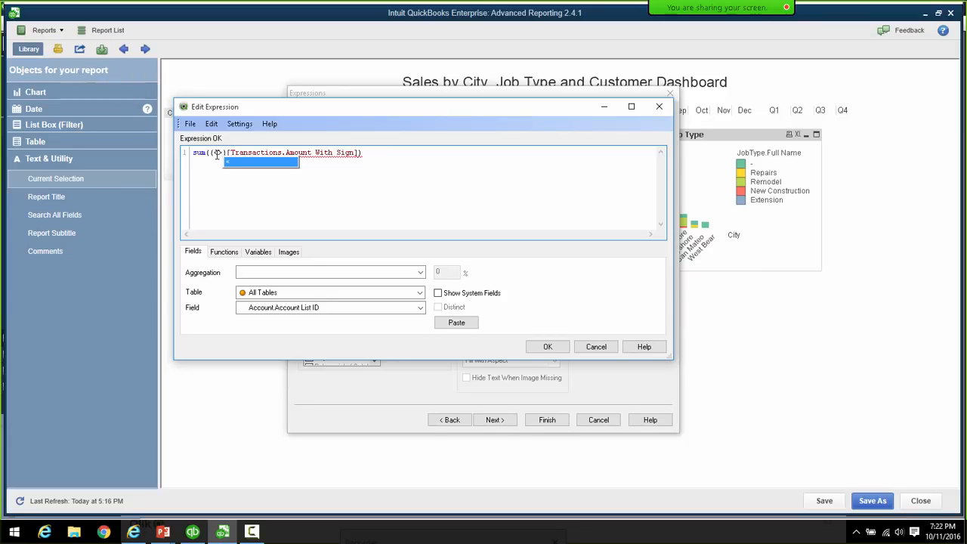
left_click(219, 153)
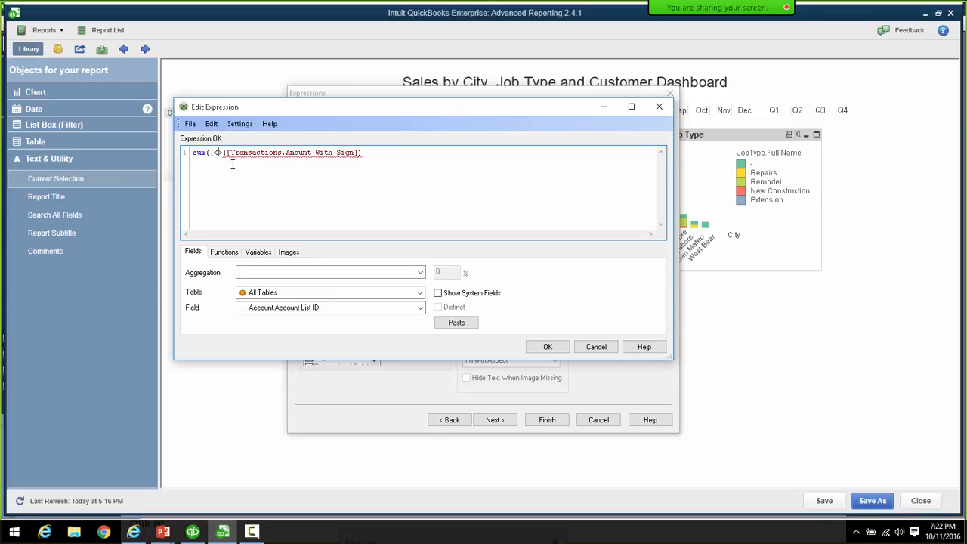
type("$")
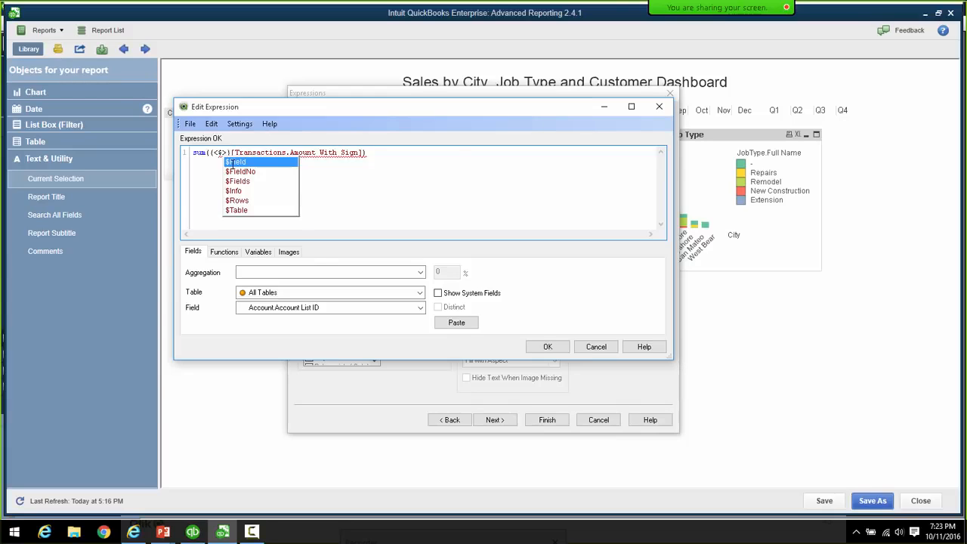
type("(")
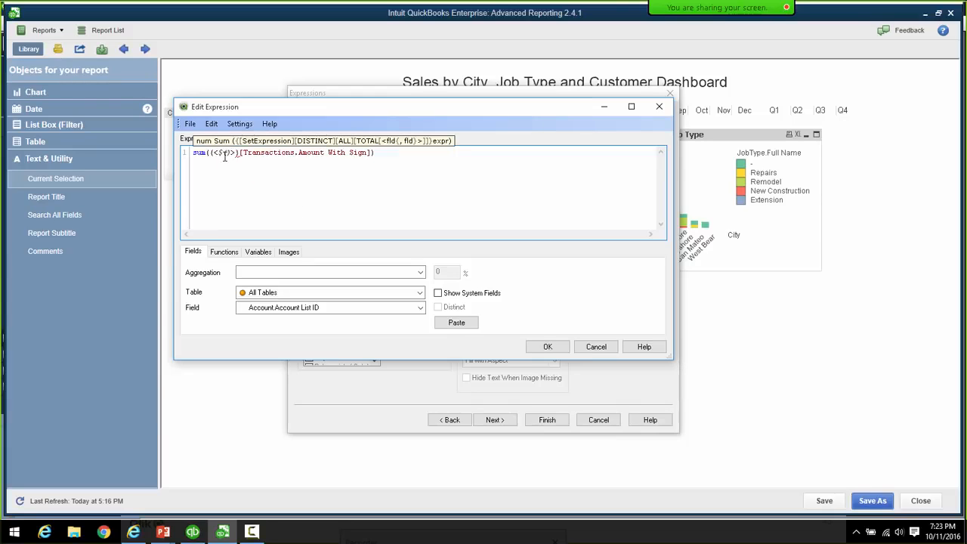
left_click(227, 154)
type("v")
type("ExprSal")
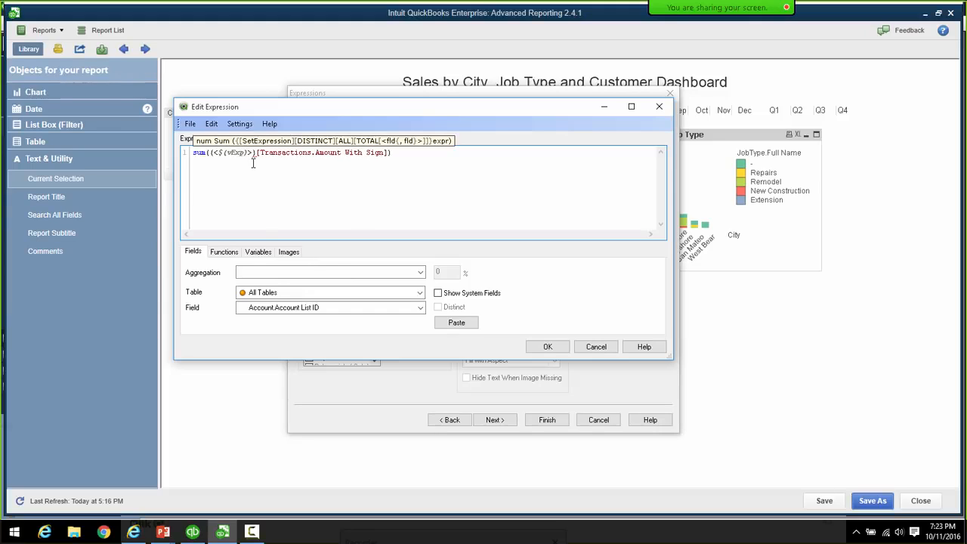
type("es")
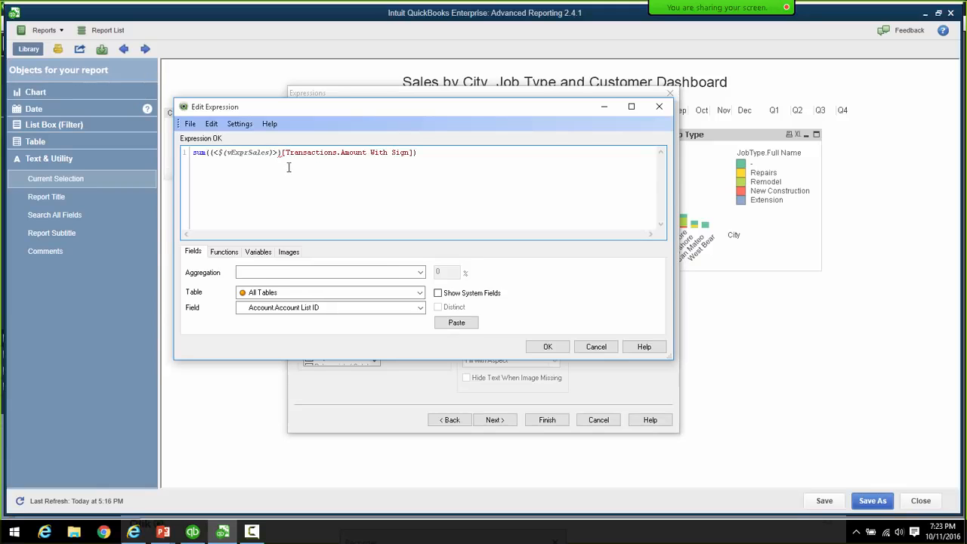
left_click(547, 347)
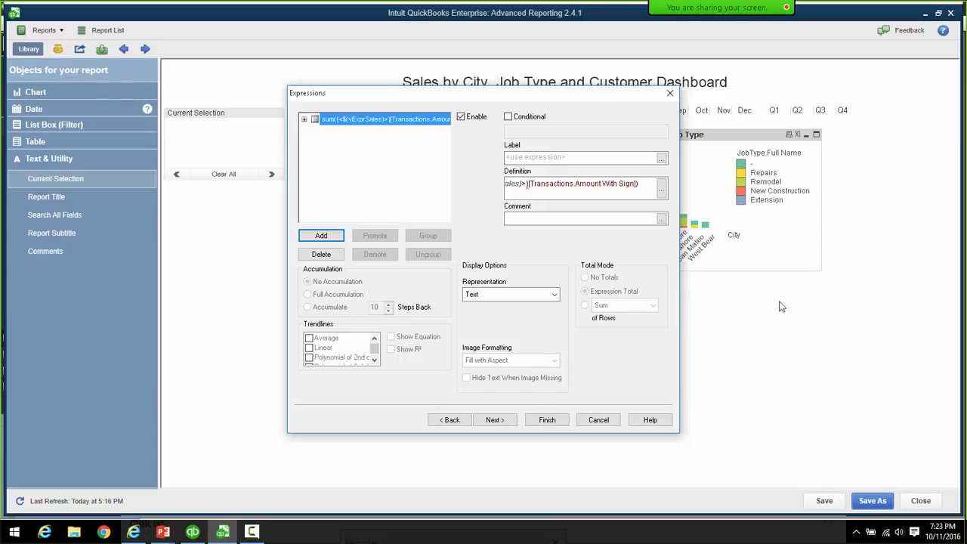
- Label the expression 'Sales Revenue' and advance the wizard to the Presentation page
left_click(560, 156)
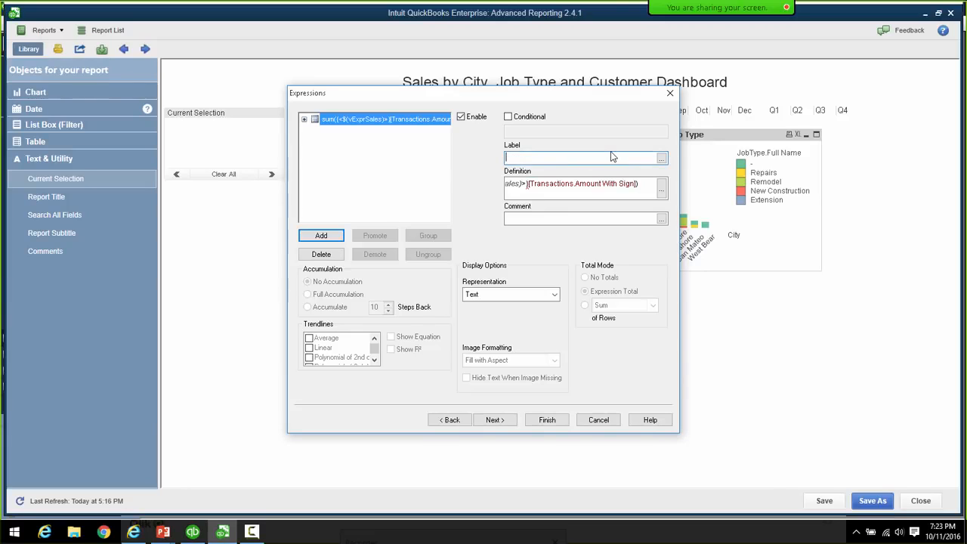
type("Sale")
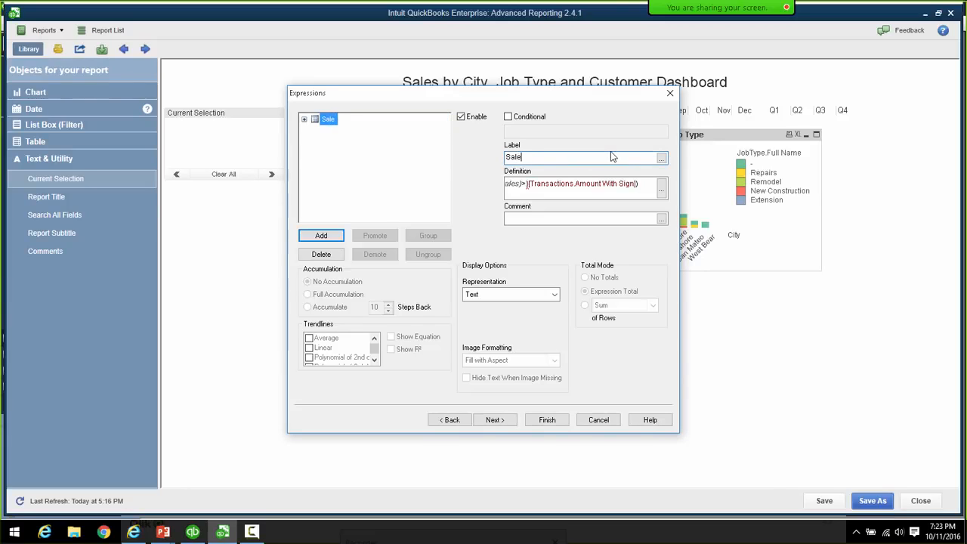
type("s Revenue")
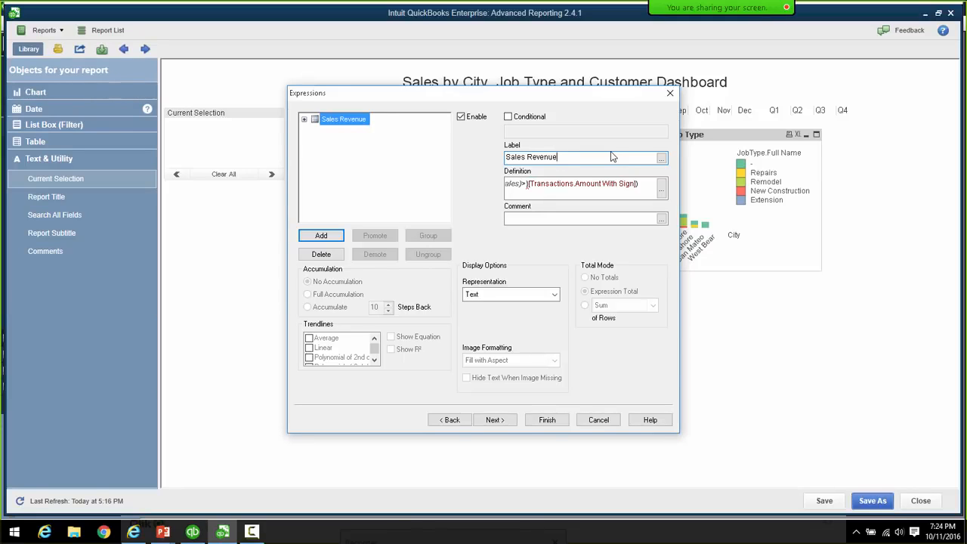
left_click(493, 420)
left_click(493, 420)
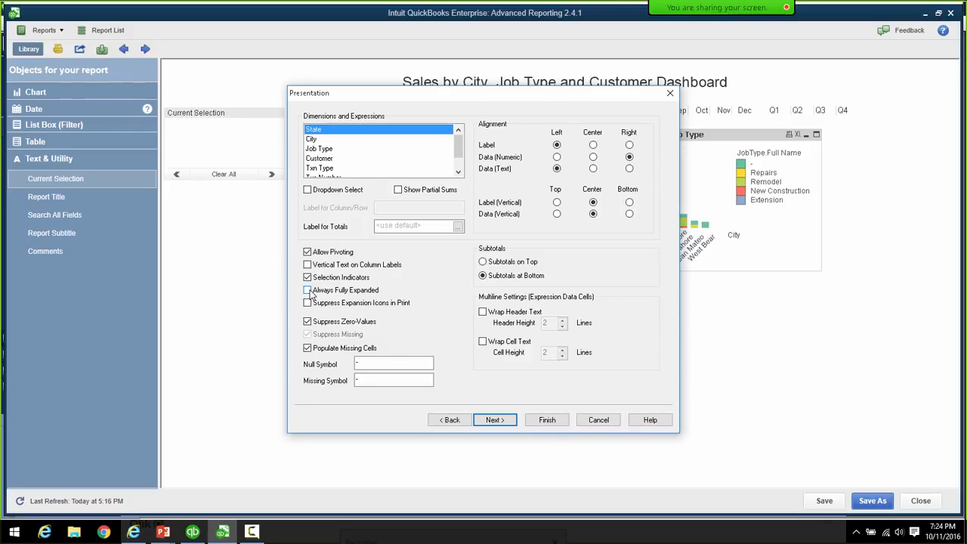
- Enable Always Fully Expanded and Show Partial Sums for Customer, then proceed to Style
left_click(307, 292)
left_click(332, 158)
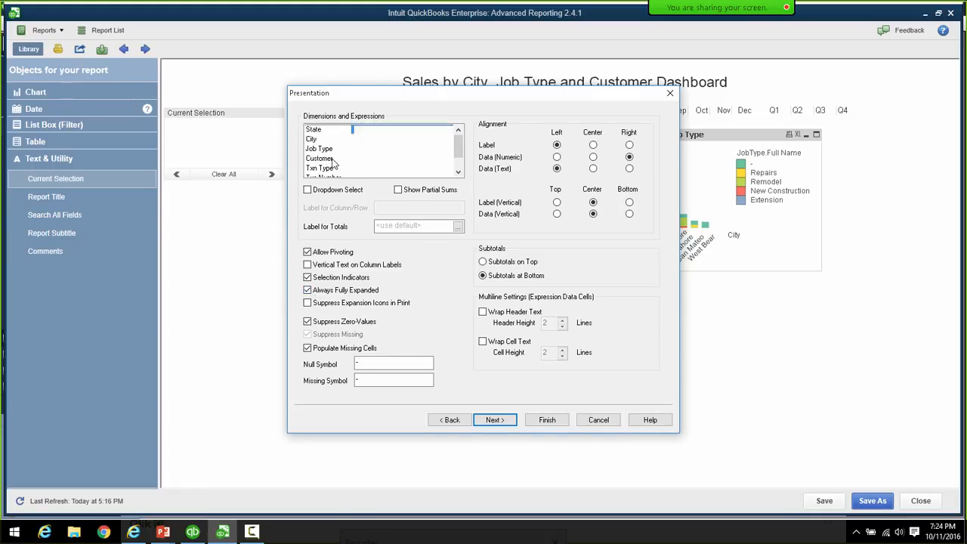
left_click(398, 190)
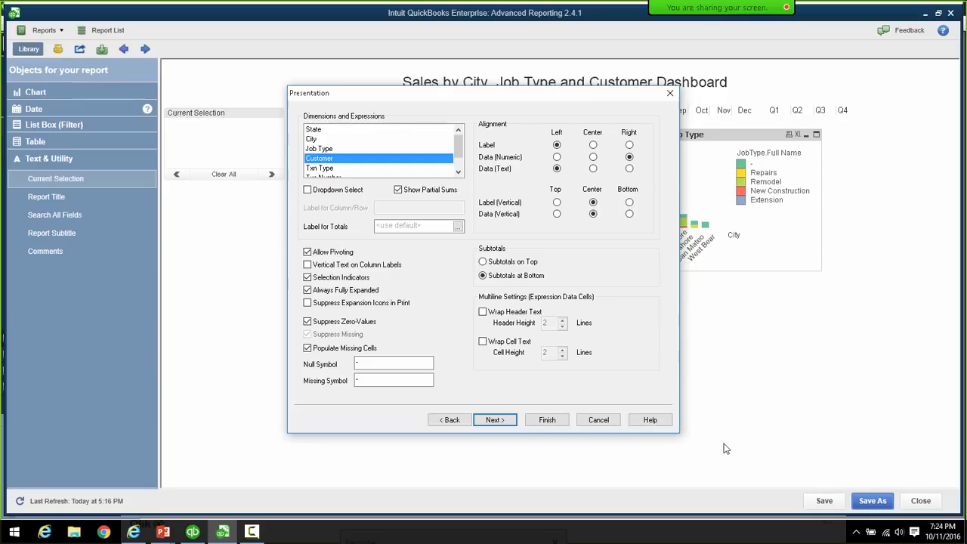
left_click(509, 423)
left_click(509, 422)
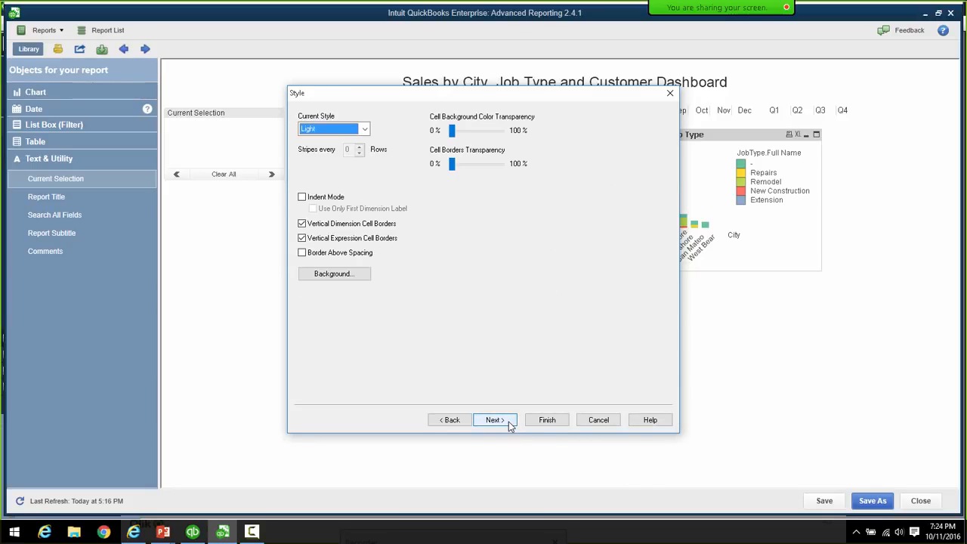
- Give Sales Revenue the Money number format and finish the table
left_click(508, 421)
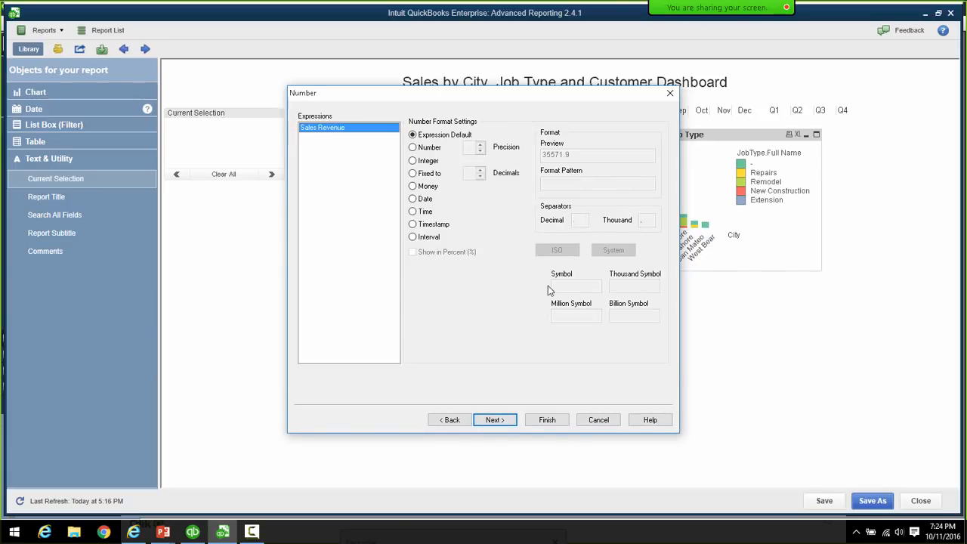
left_click(414, 187)
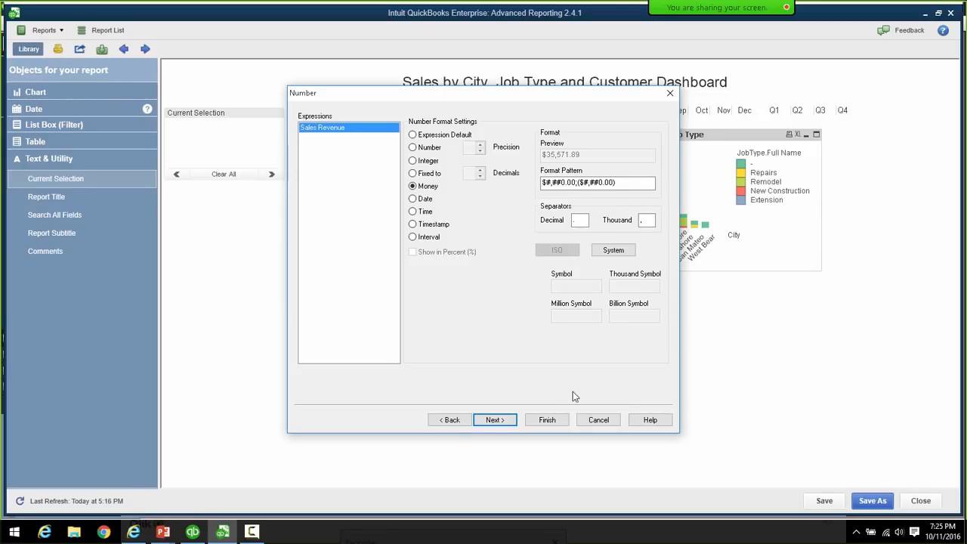
left_click(548, 419)
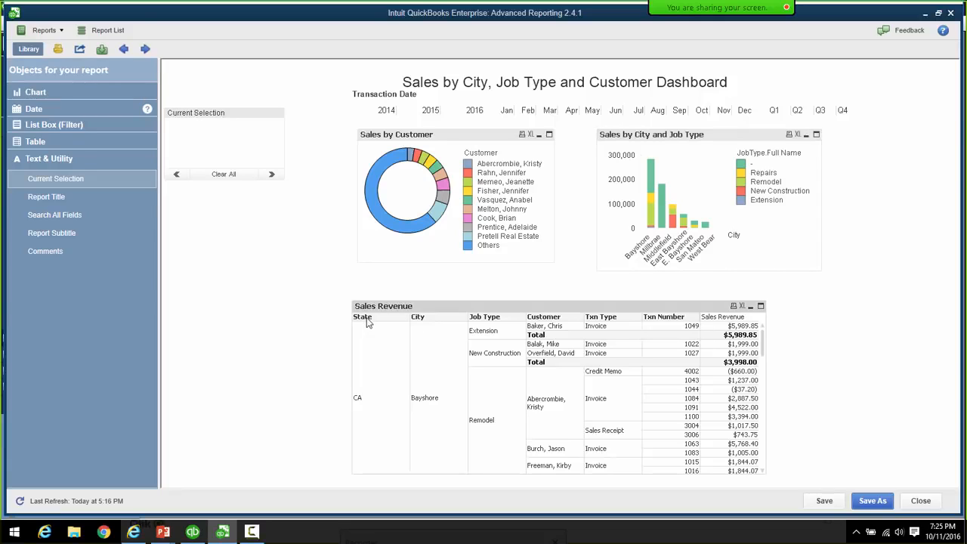
- Pivot State and City into column headers, restore their order, and nudge the table right
mouse_move(369, 319)
left_mouse_down()
mouse_move(512, 336)
mouse_move(600, 333)
mouse_move(652, 325)
mouse_move(660, 313)
mouse_move(685, 331)
mouse_move(451, 363)
mouse_move(648, 348)
mouse_move(680, 310)
mouse_move(709, 325)
mouse_move(716, 314)
mouse_move(698, 336)
mouse_move(404, 388)
mouse_move(440, 395)
mouse_move(578, 342)
mouse_move(603, 316)
mouse_move(635, 324)
mouse_move(661, 310)
mouse_move(680, 323)
mouse_move(718, 316)
mouse_move(727, 326)
mouse_move(745, 318)
left_mouse_up()
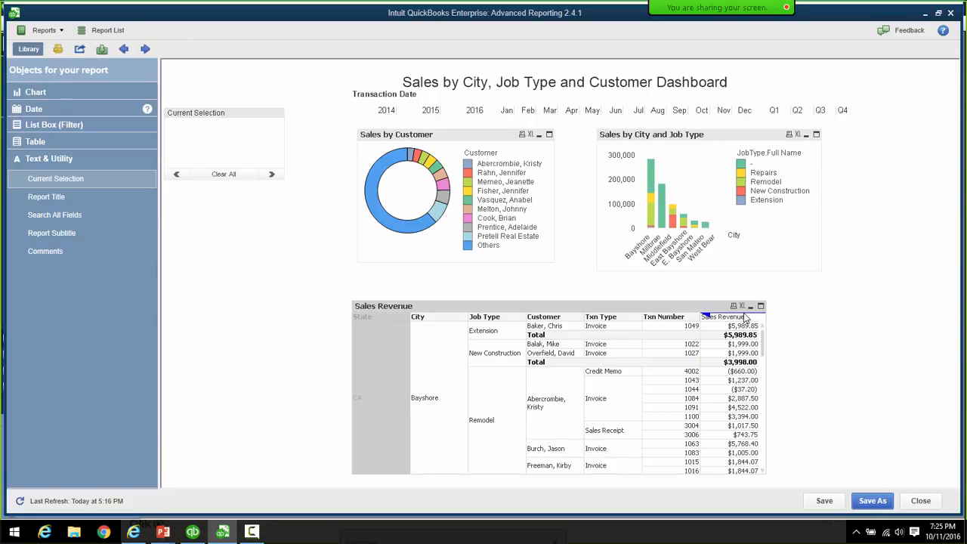
left_click_drag(745, 318, 744, 320)
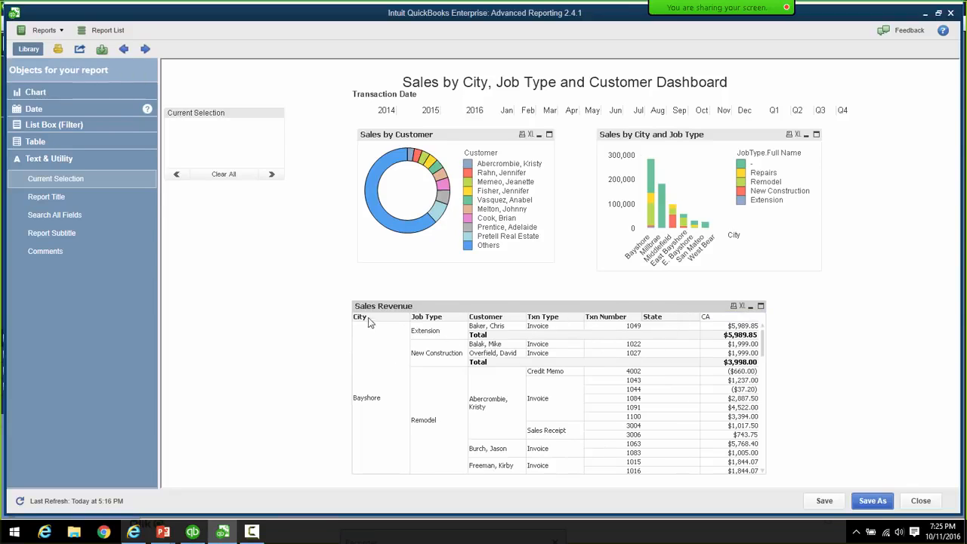
mouse_move(376, 320)
left_mouse_down()
mouse_move(707, 321)
mouse_move(723, 312)
mouse_move(747, 323)
mouse_move(737, 320)
left_mouse_up()
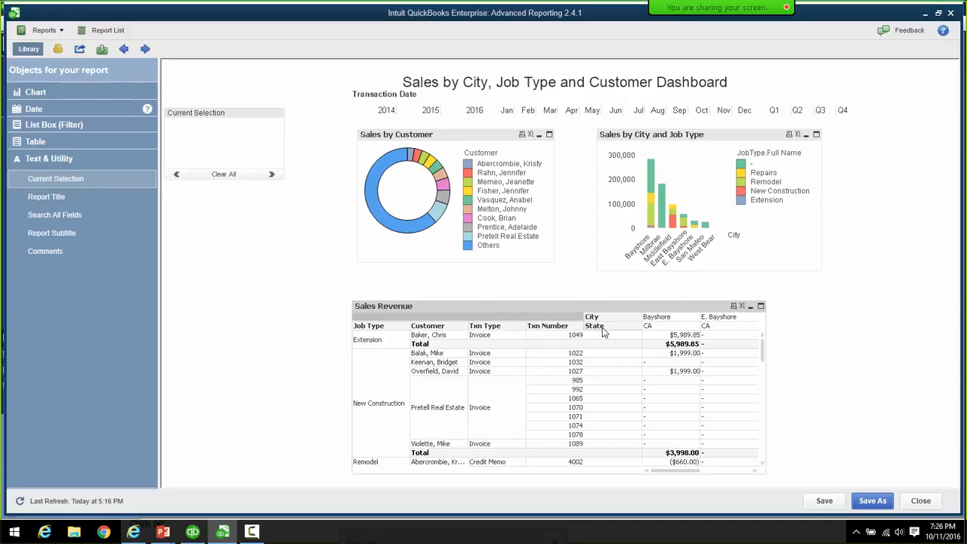
left_click_drag(596, 335, 376, 355)
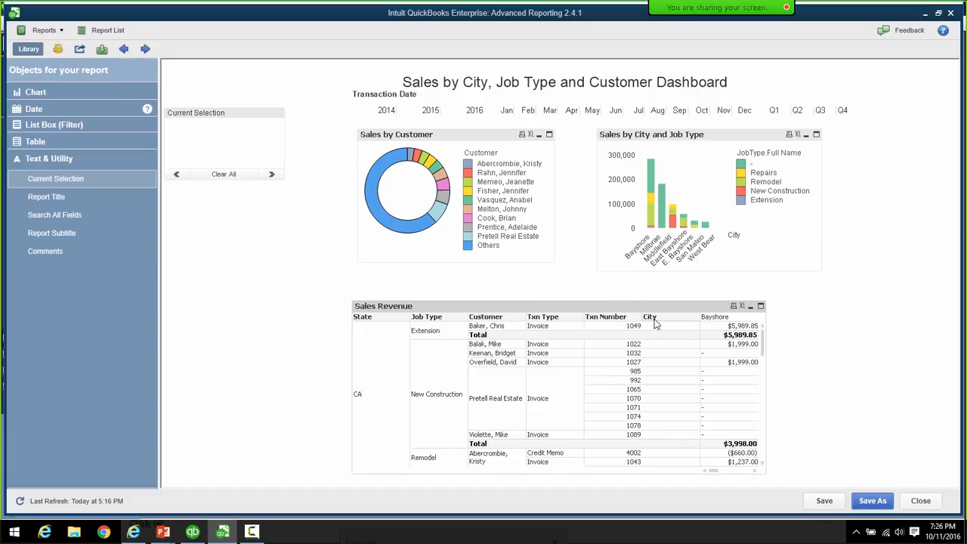
left_click_drag(655, 323, 417, 345)
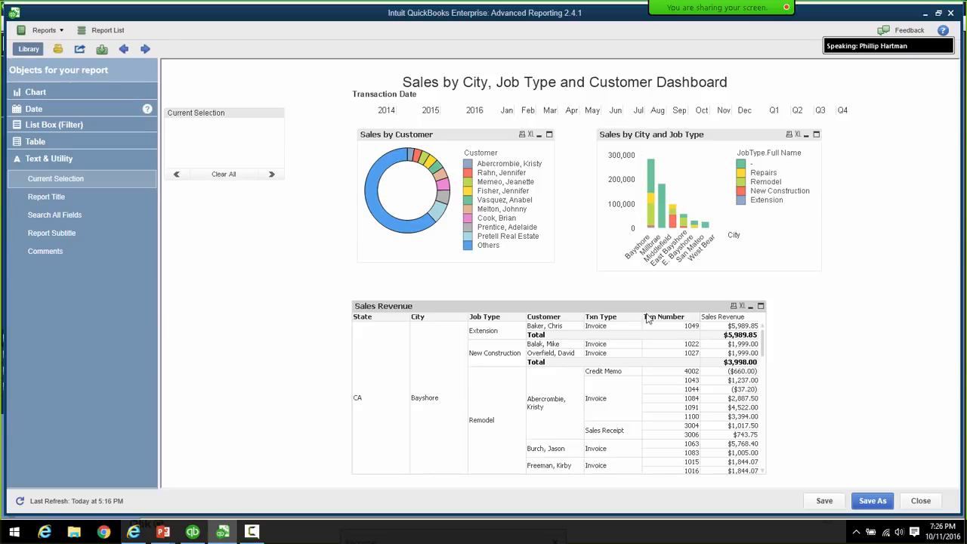
left_click_drag(641, 305, 658, 301)
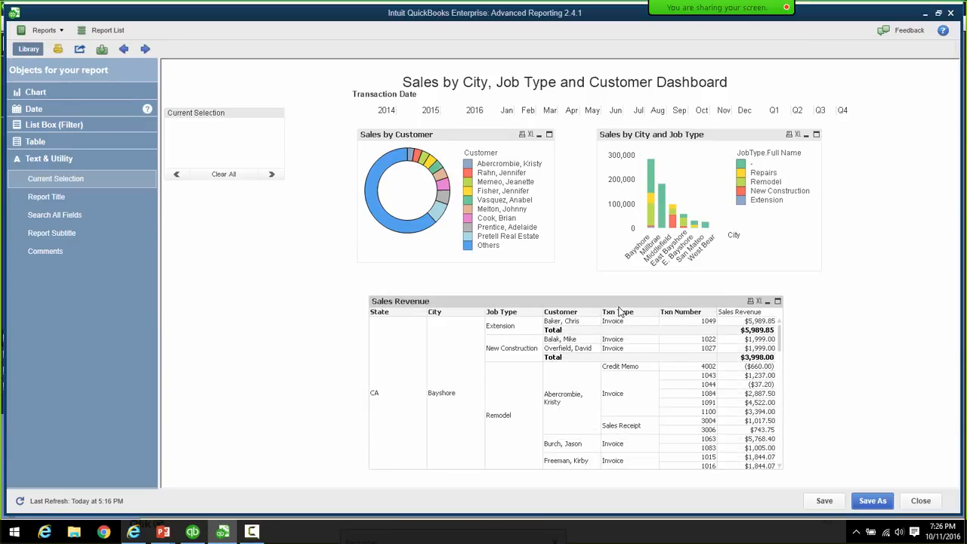
- Turn off Always Fully Expanded in the table's Presentation properties, collapsing it to CA
right_click(620, 307)
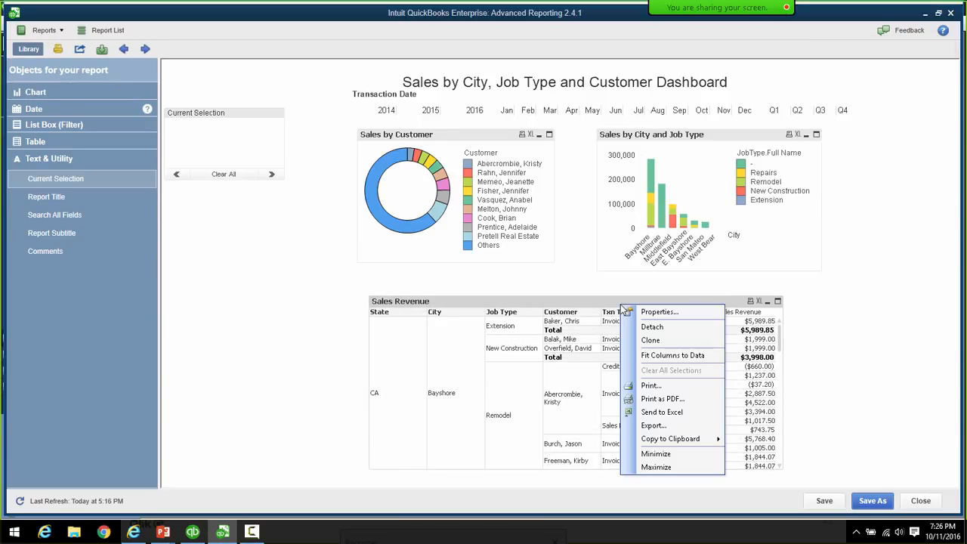
left_click(658, 312)
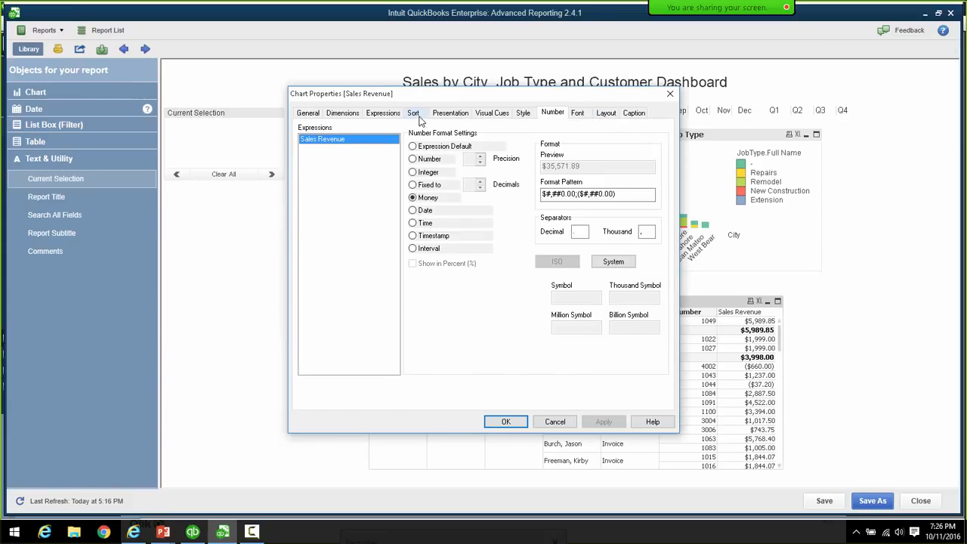
left_click(461, 119)
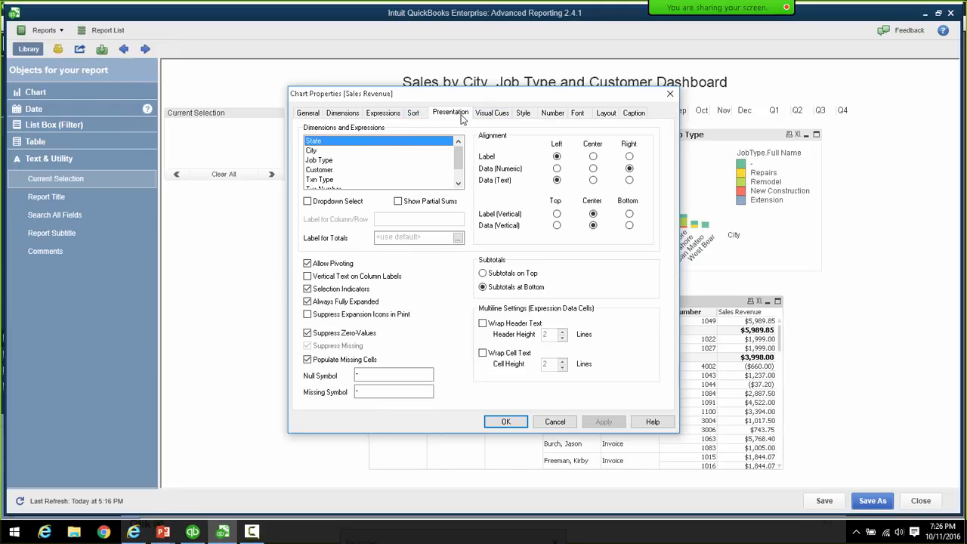
left_click(307, 302)
left_click(505, 422)
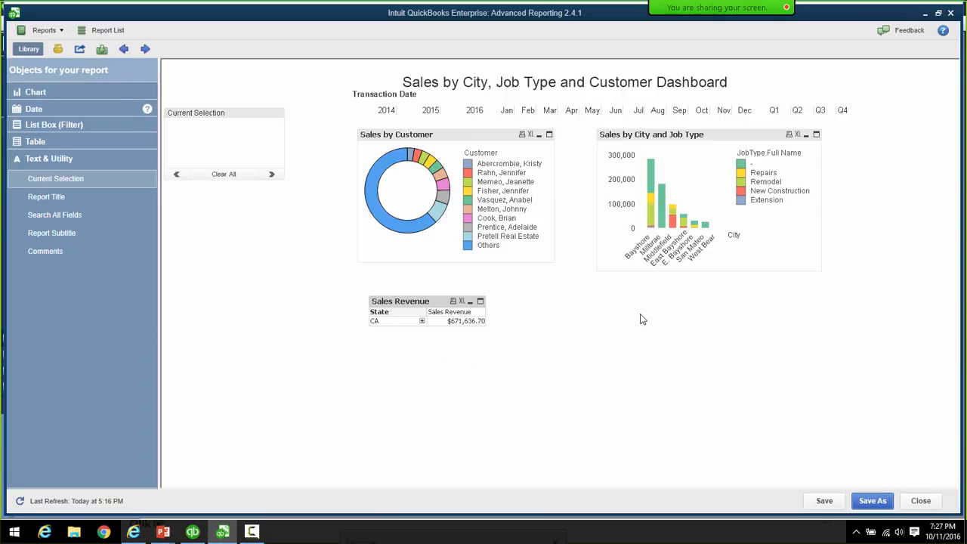
- Expand CA, Bayshore, E. Bayshore, Extension, New Construction and Remodel down to customers
left_click(423, 320)
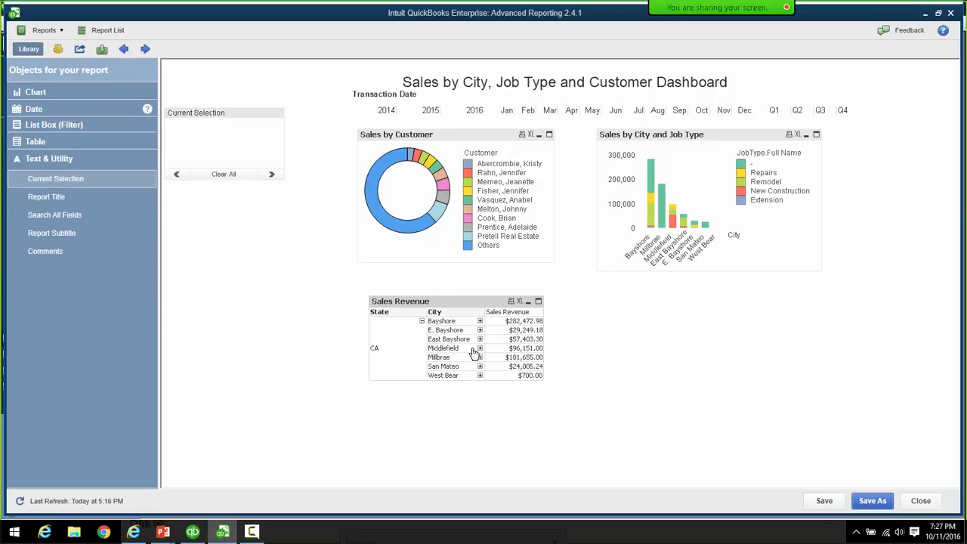
left_click(479, 321)
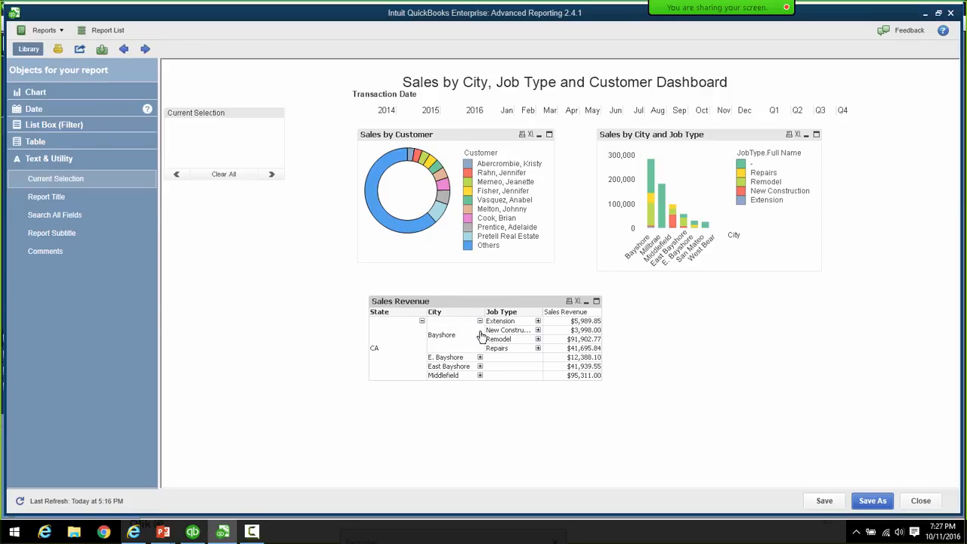
left_click(479, 358)
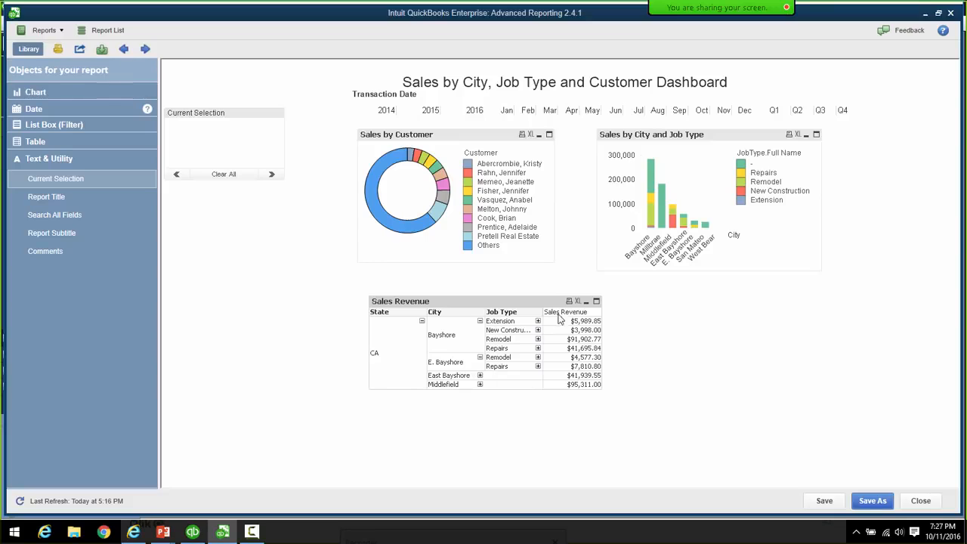
left_click(538, 321)
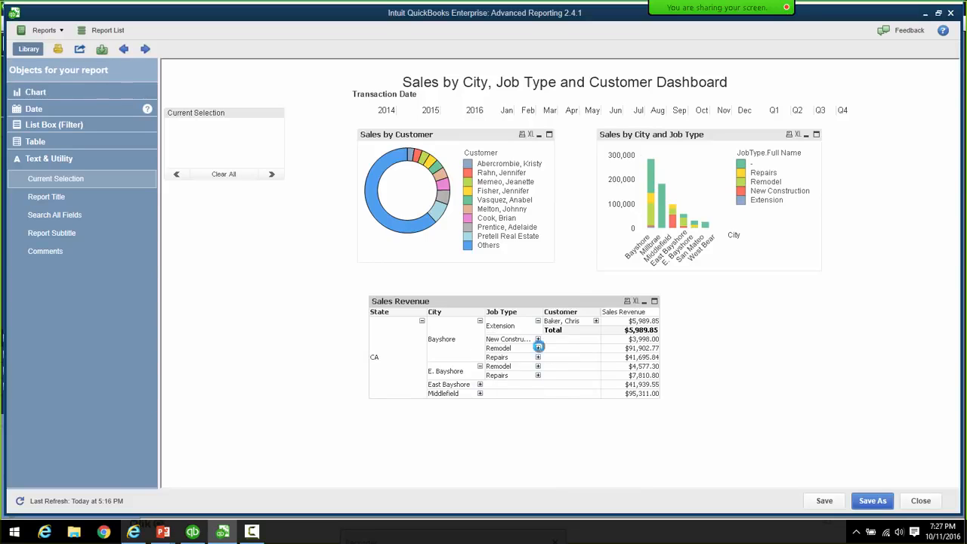
left_click(538, 339)
left_click(537, 367)
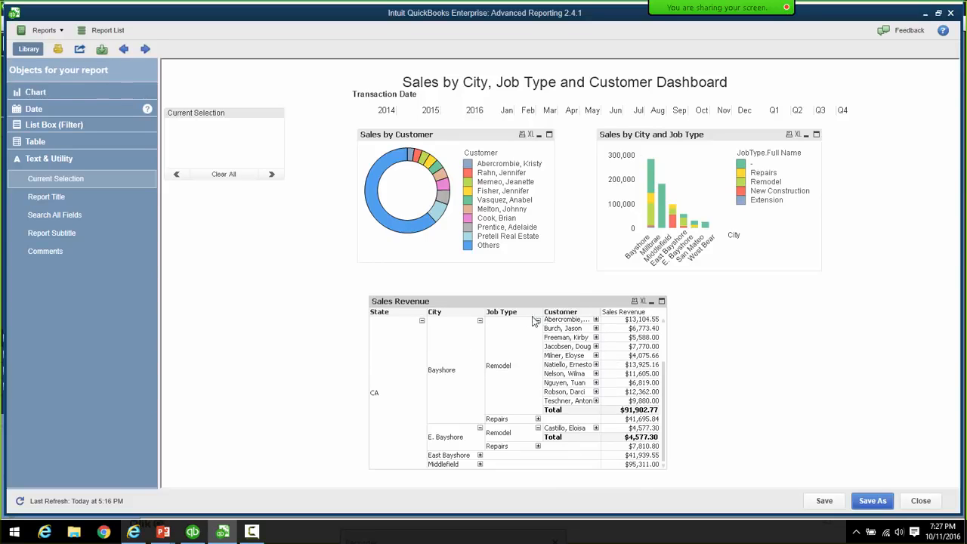
right_click(555, 303)
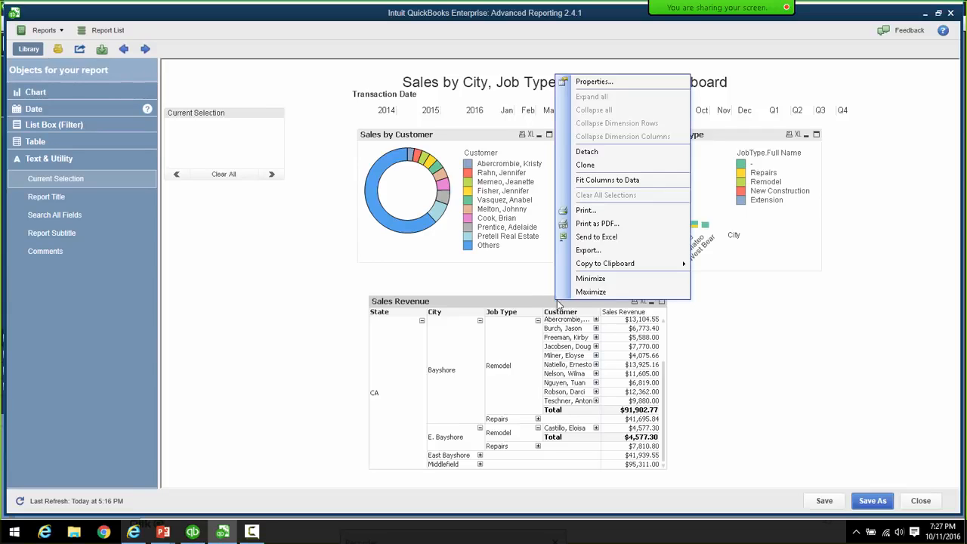
- Reapply the Sales Revenue table properties, then minimize the table to an icon
left_click(597, 82)
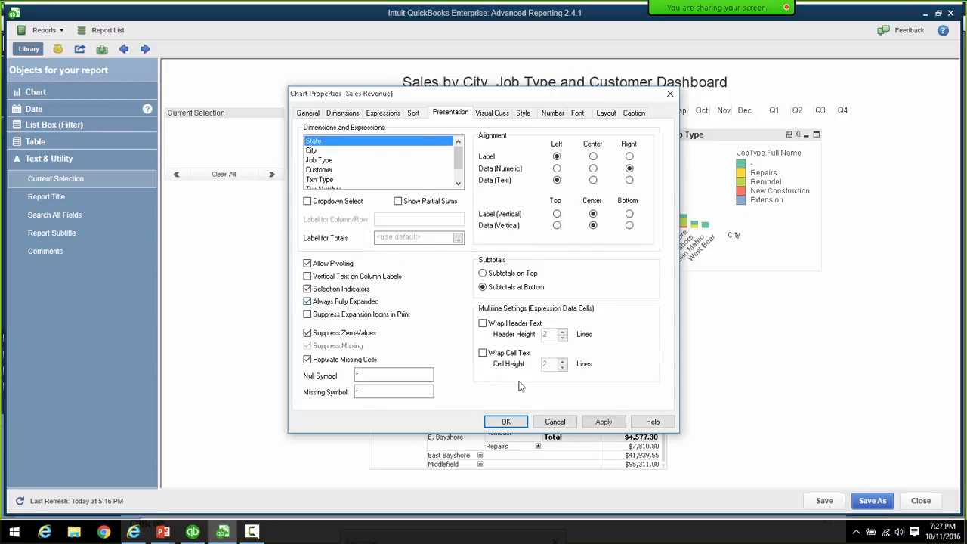
left_click(508, 422)
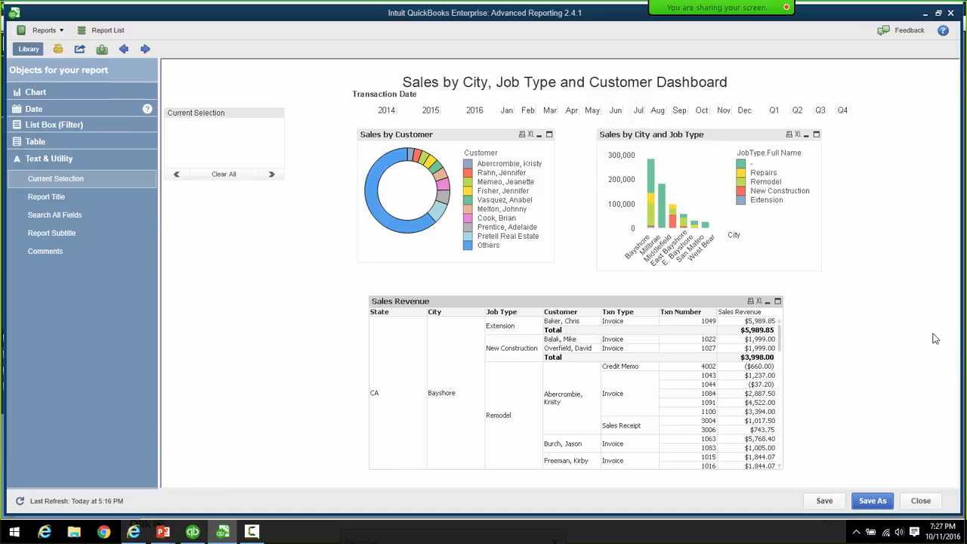
left_click(767, 302)
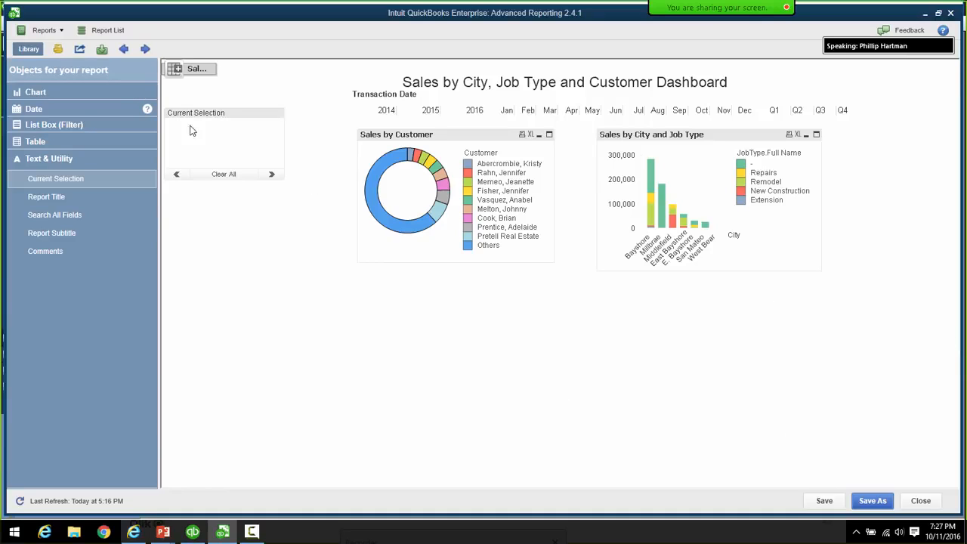
- Restore the Sales Revenue table, shift it right under the bar chart, and expand List Box (Filter)
double_click(177, 70)
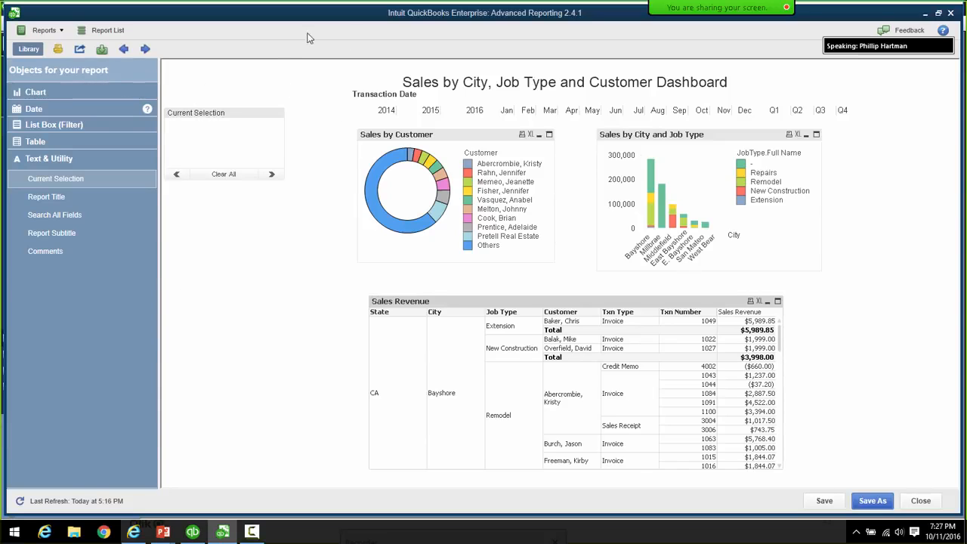
left_click(767, 301)
left_click_drag(210, 75, 209, 292)
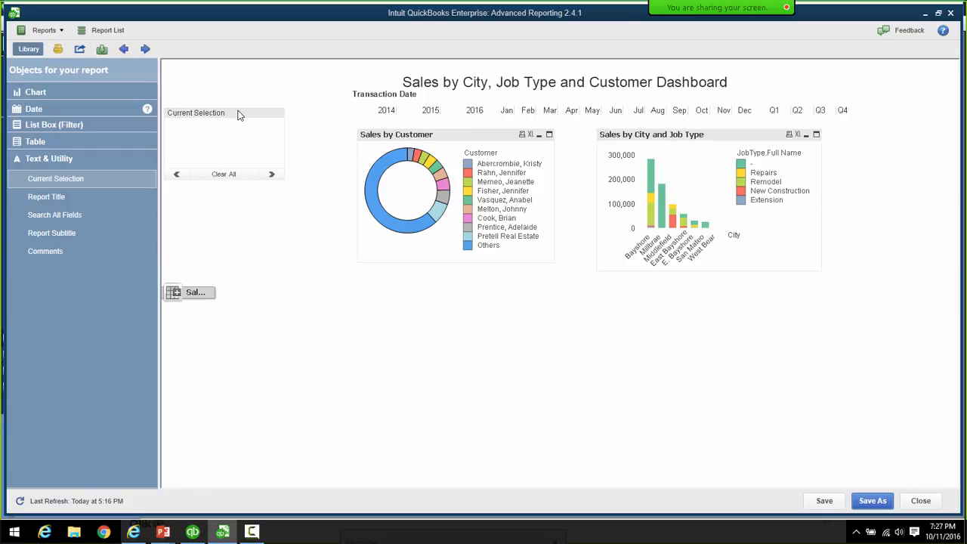
double_click(192, 293)
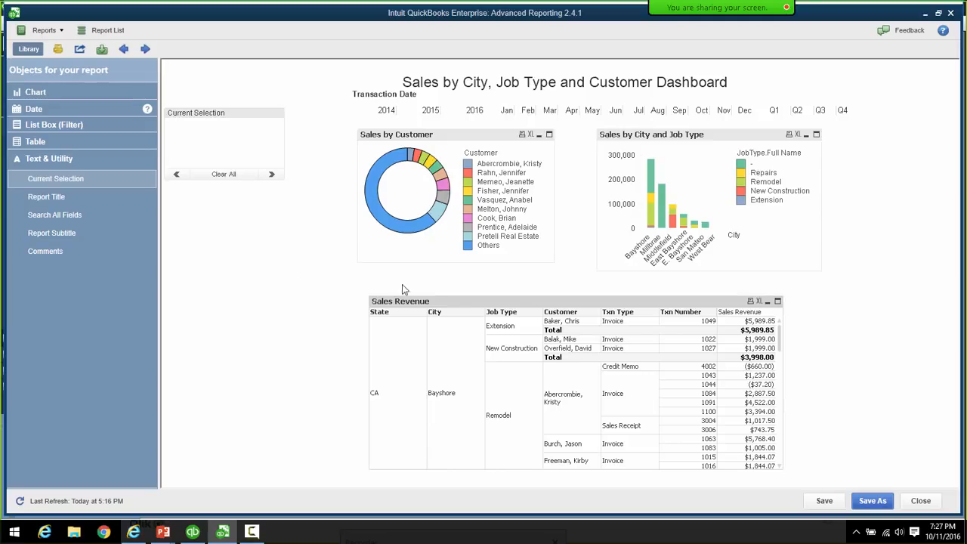
left_click_drag(466, 305, 515, 300)
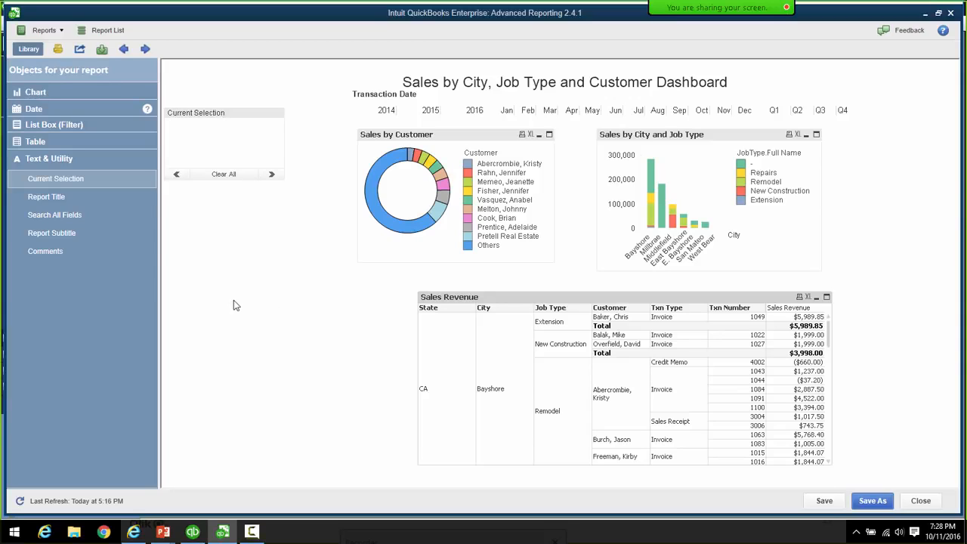
left_click(39, 125)
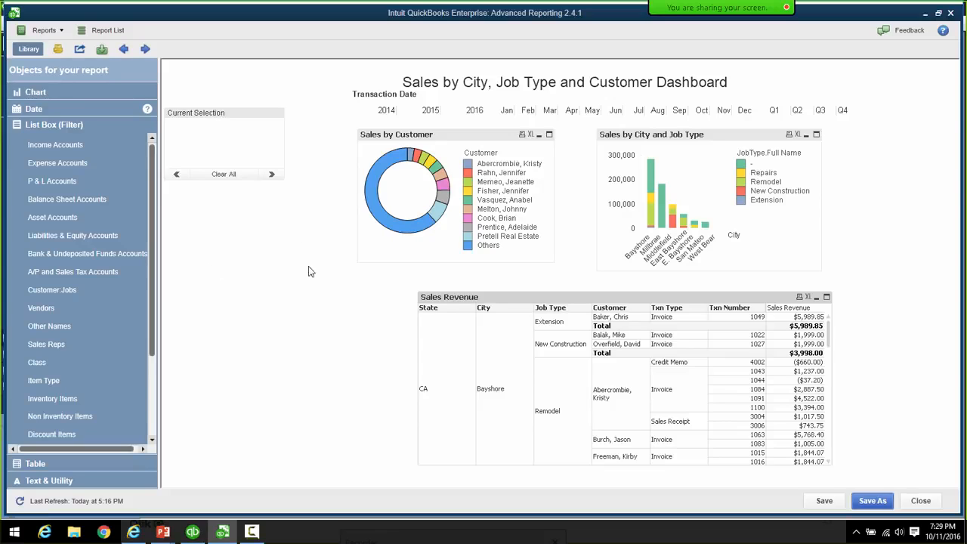
- Add Customer.Parent Full Name as a list-box field in the sheet's Fields properties
right_click(223, 241)
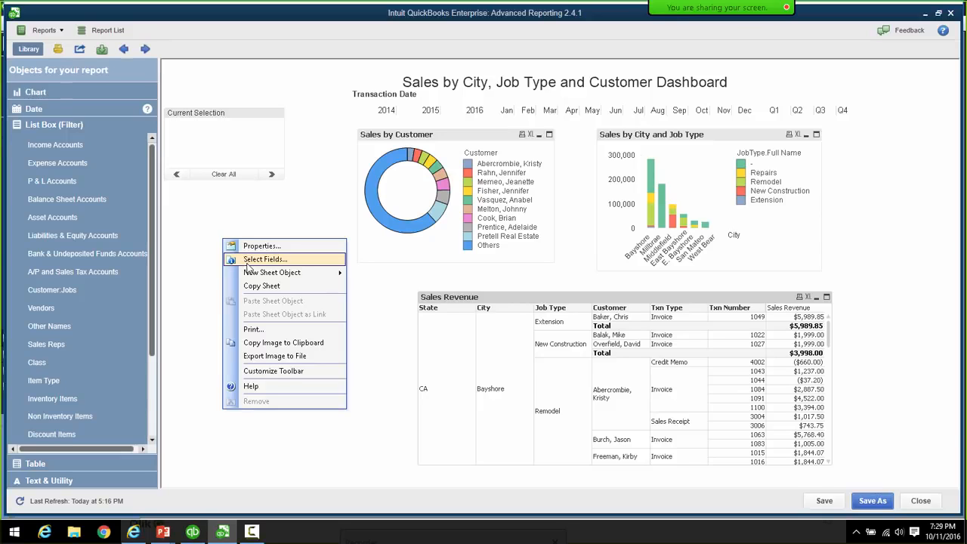
left_click(247, 260)
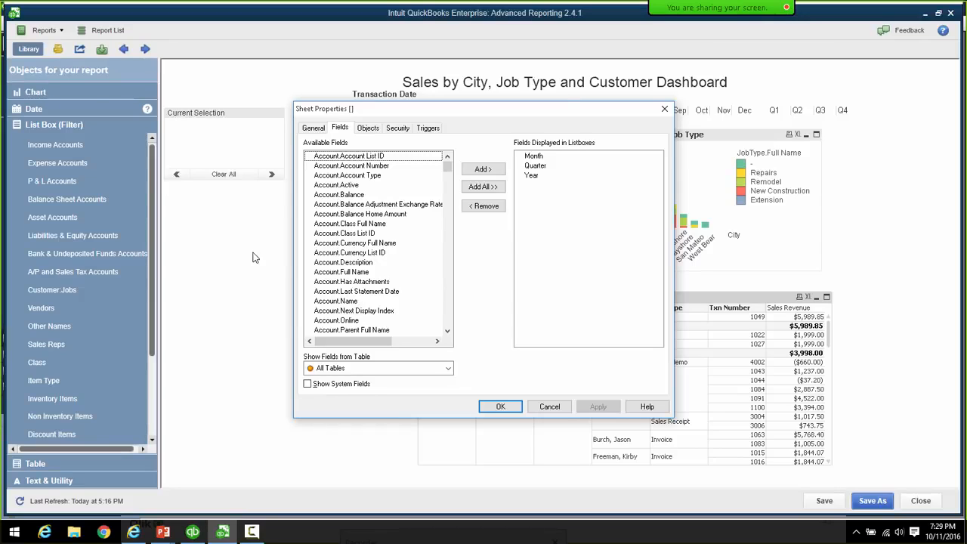
left_click(326, 245)
type("cust")
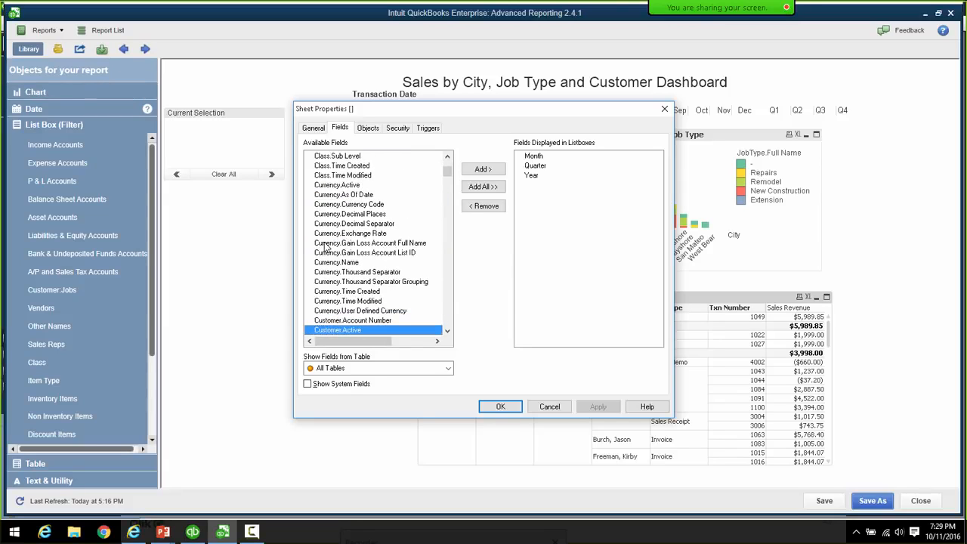
left_click(447, 330)
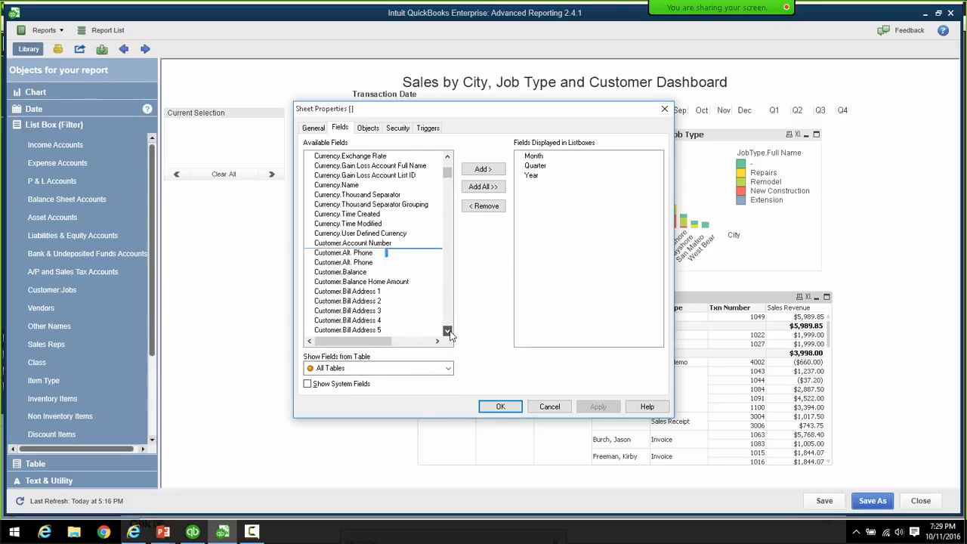
left_click_drag(448, 332, 447, 332)
left_click(376, 243)
left_click(483, 169)
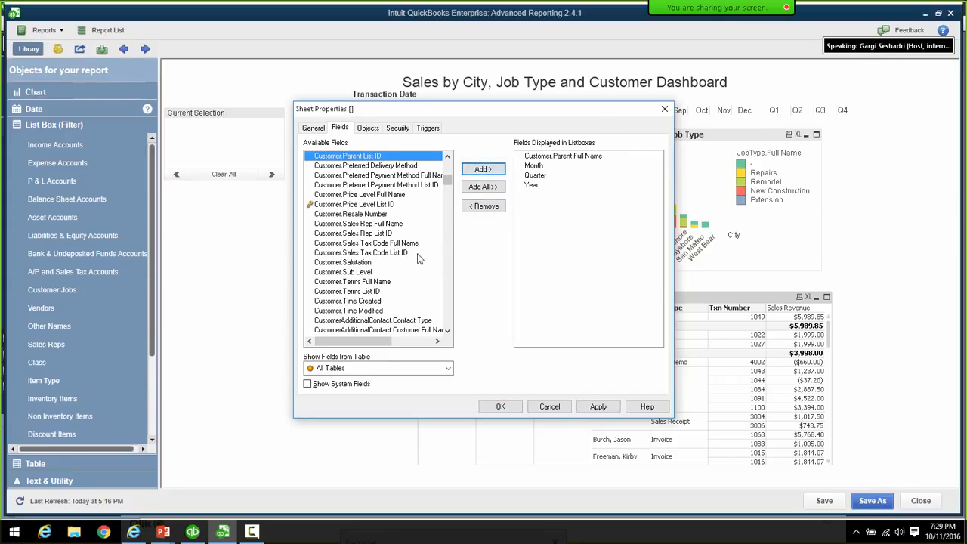
- Add JobType.Full Name as another list-box field
left_click(362, 263)
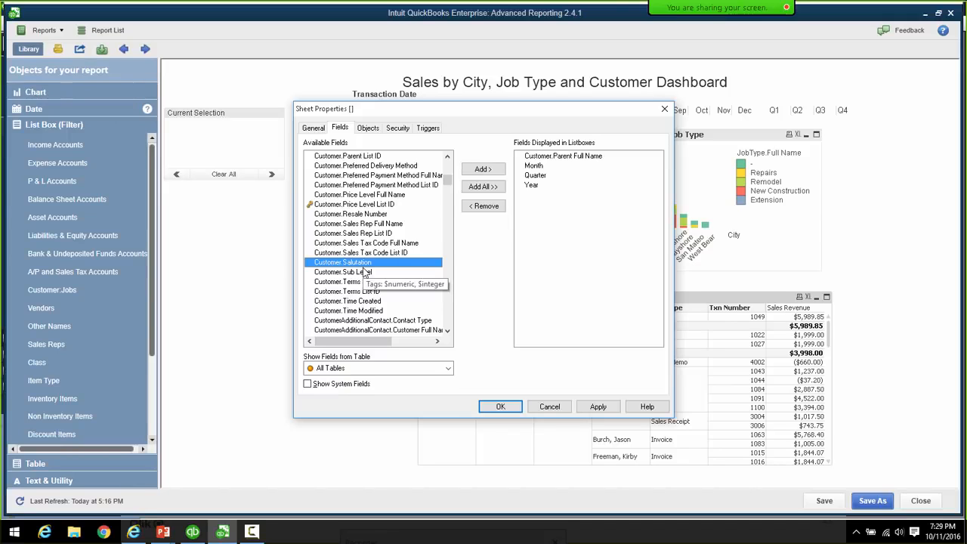
key("j")
key("j")
key("j")
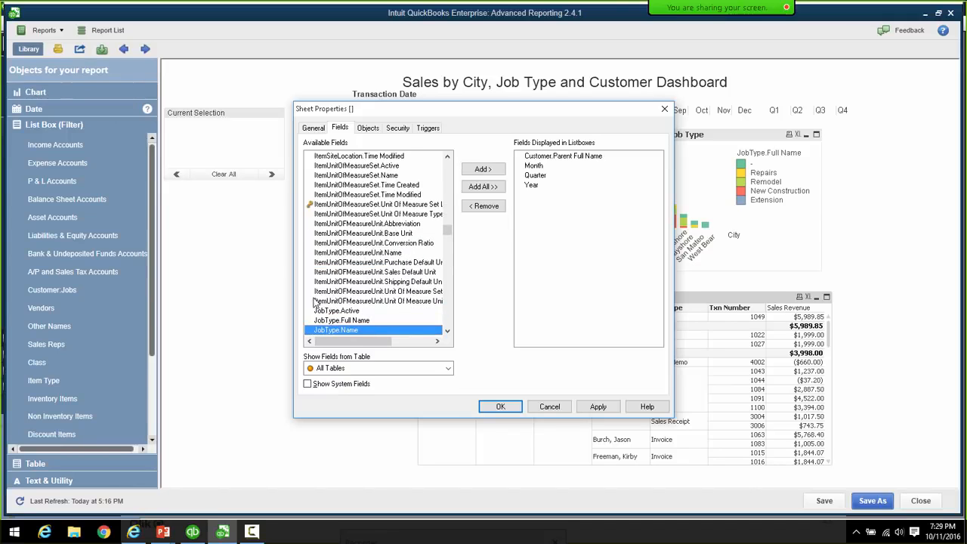
left_click(321, 321)
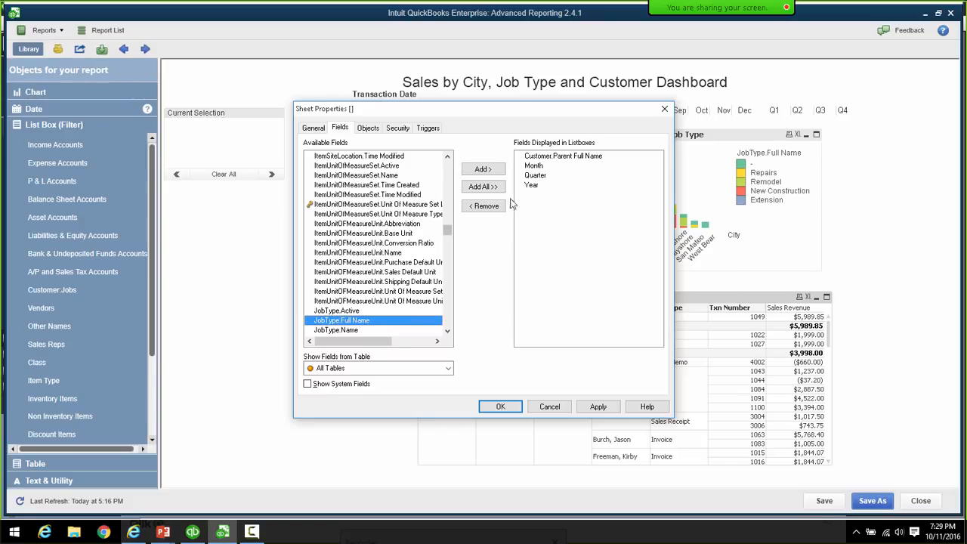
left_click(497, 173)
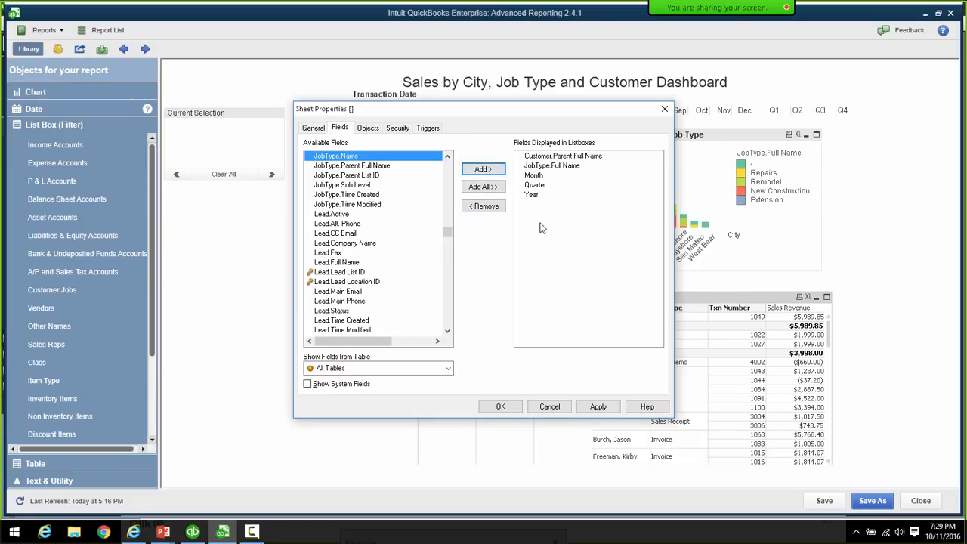
- Filter to the Transactions table, add Bill Address City, and confirm the fields
left_click(447, 368)
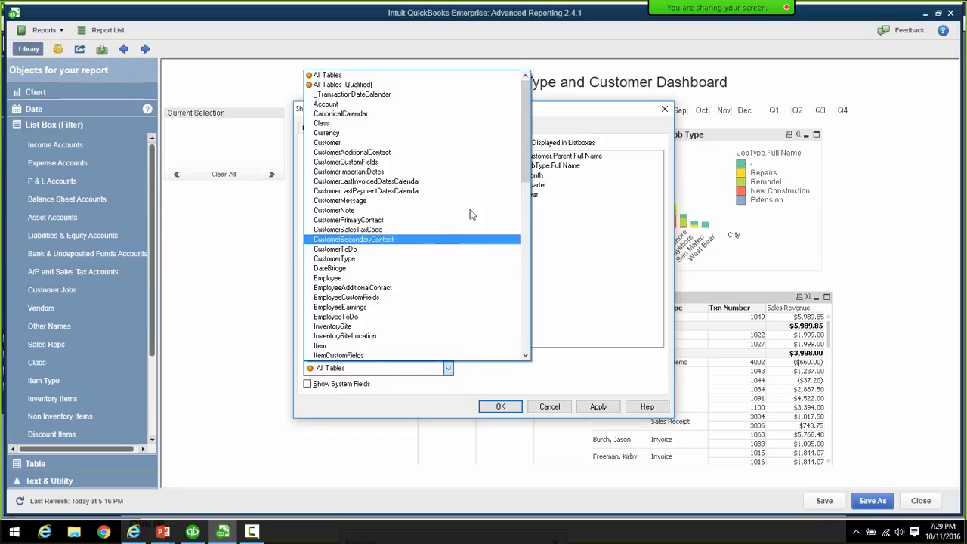
scroll(519, 185, "down", 1)
scroll(520, 185, "down", 15)
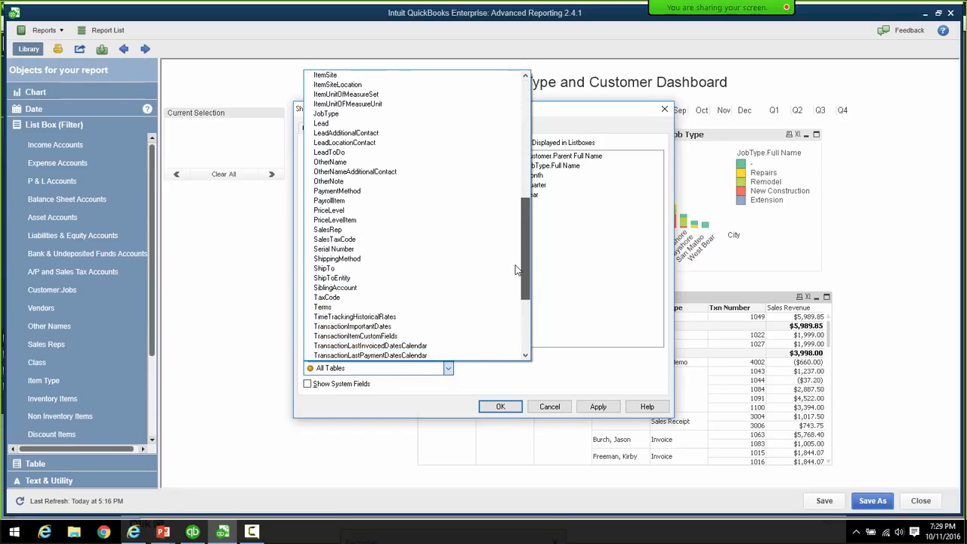
scroll(514, 284, "down", 1)
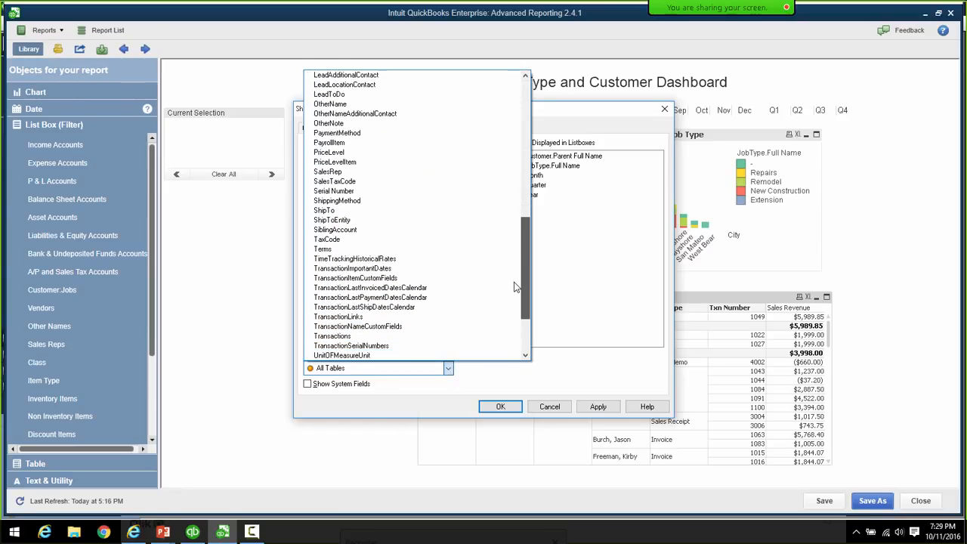
scroll(407, 314, "down", 2)
left_click(386, 327)
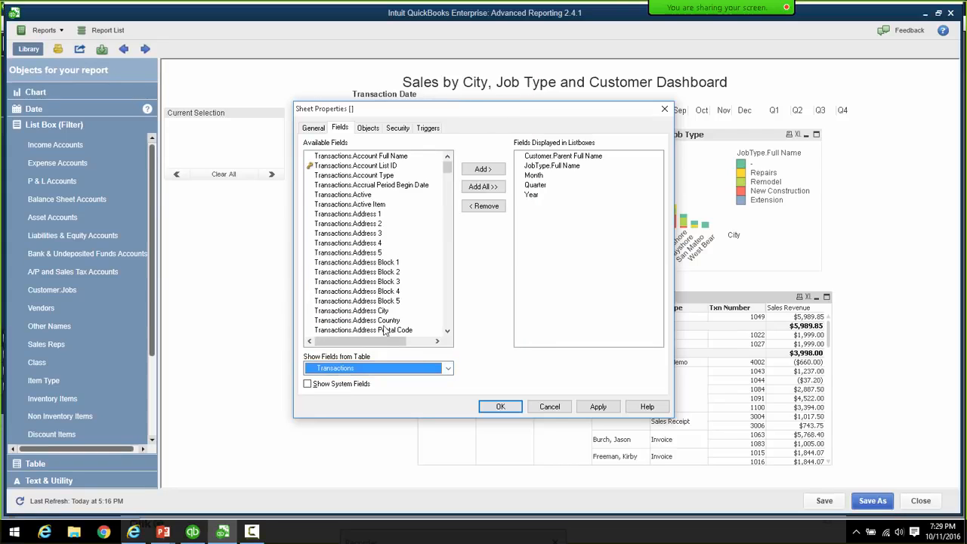
scroll(450, 185, "down", 4)
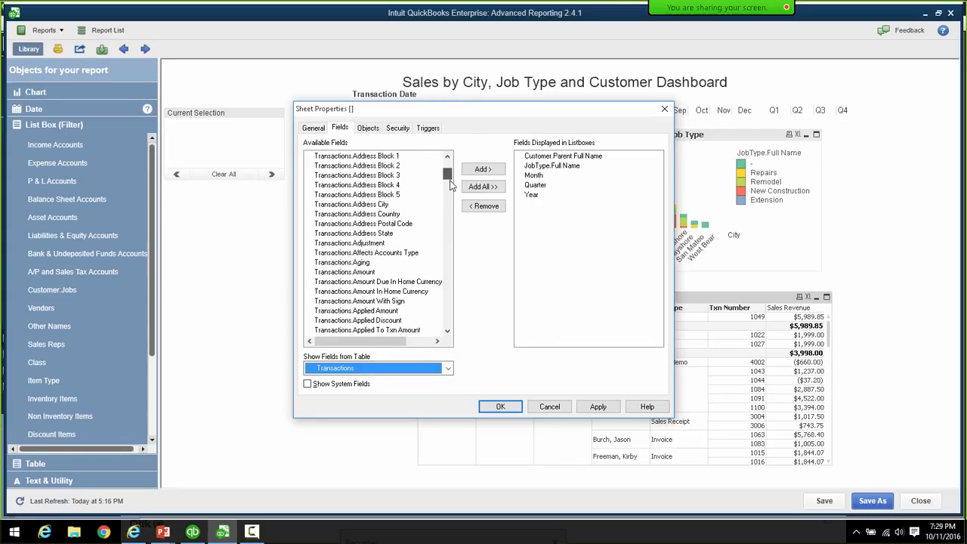
scroll(450, 185, "down", 7)
scroll(450, 193, "down", 4)
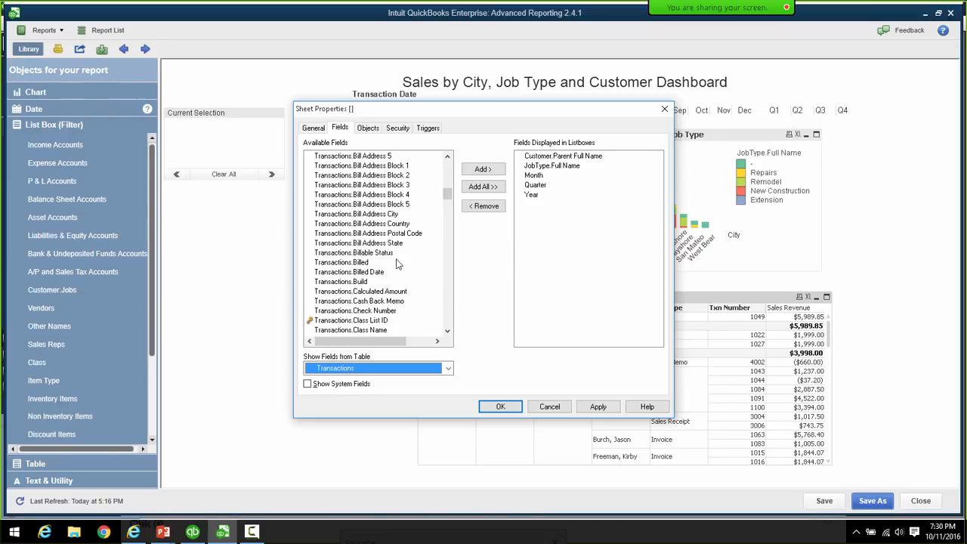
left_click(392, 216)
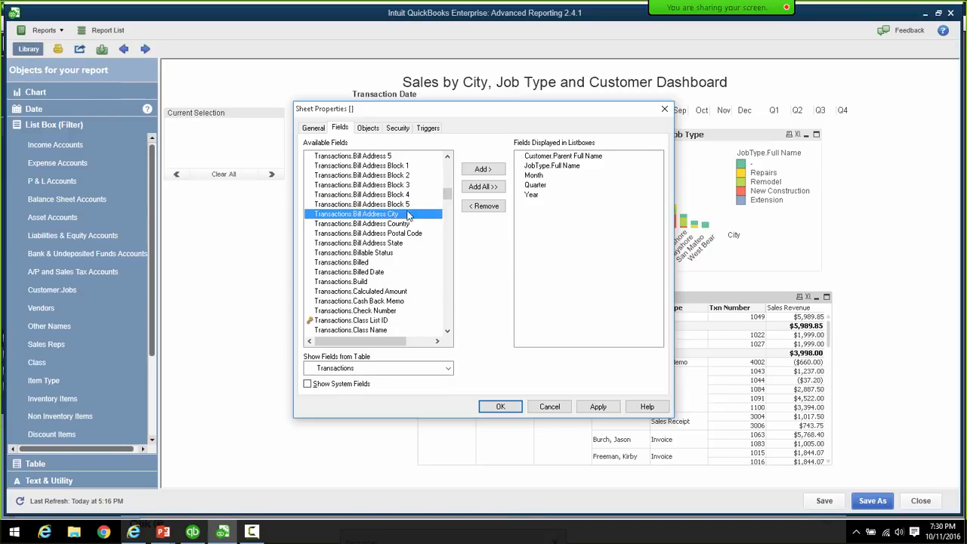
left_click(479, 171)
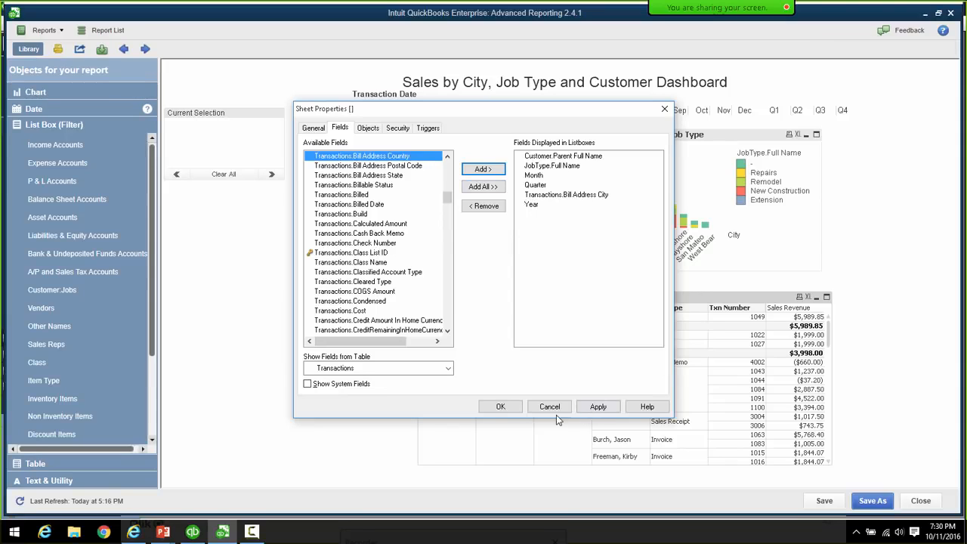
left_click(501, 408)
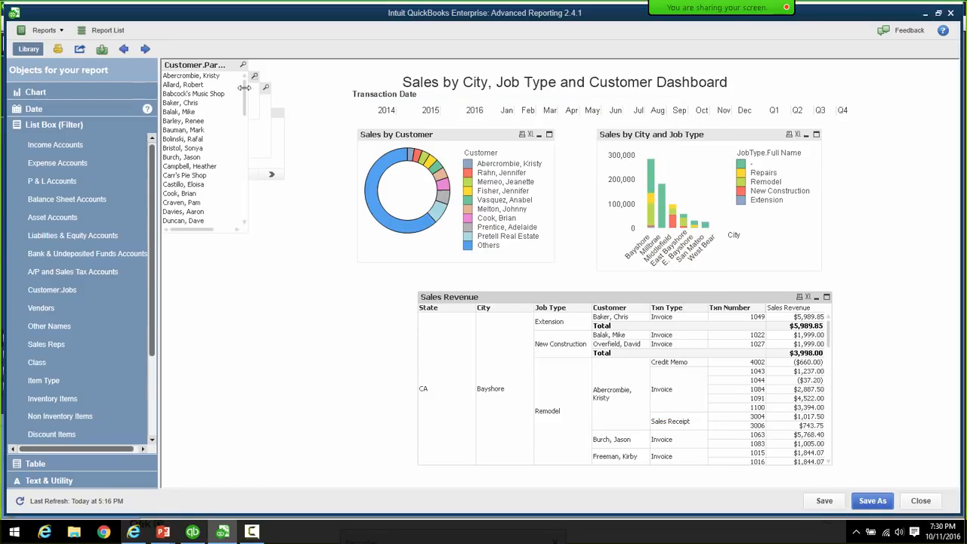
- Align the job type, Customer and city listboxes in one column, shortening Customer to six rows
left_click_drag(189, 65, 195, 242)
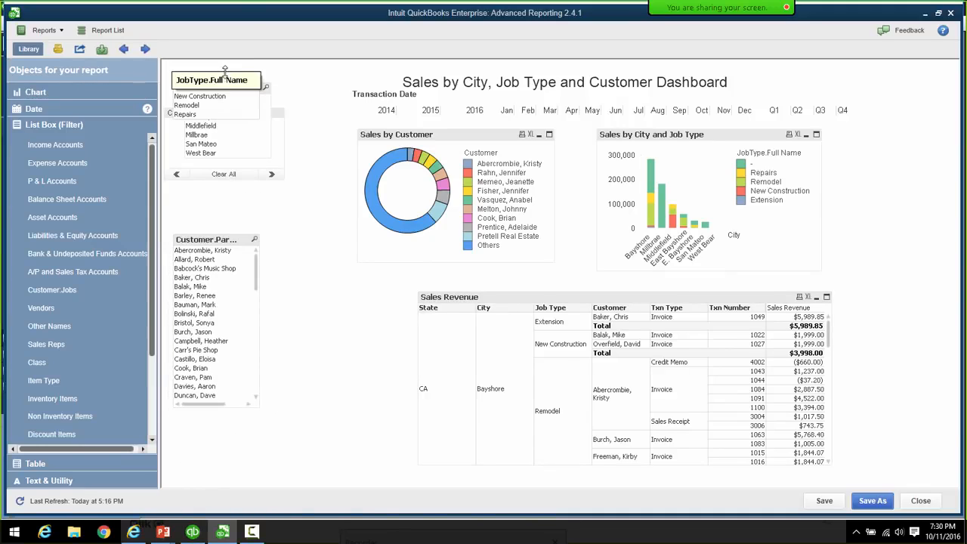
left_click_drag(224, 72, 234, 192)
left_click_drag(236, 90, 227, 401)
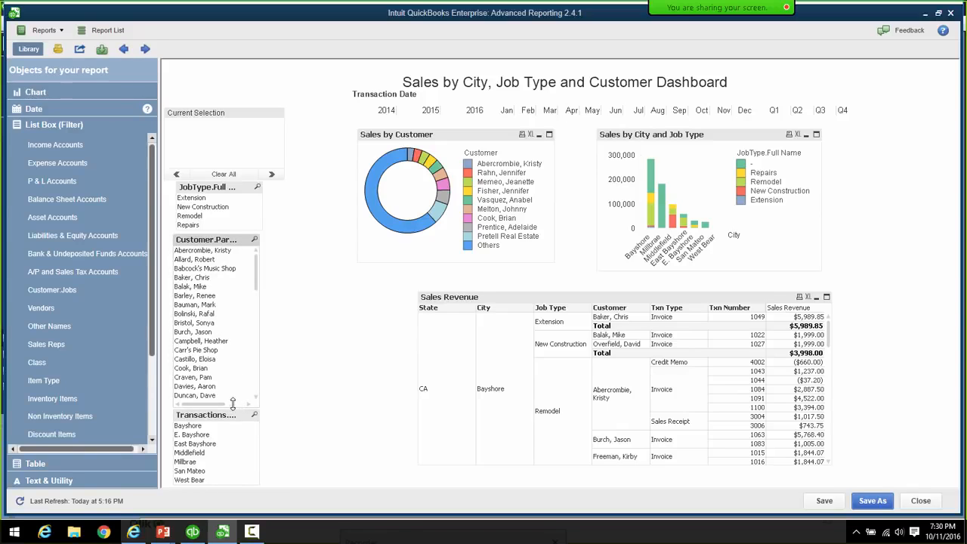
left_click_drag(232, 404, 236, 304)
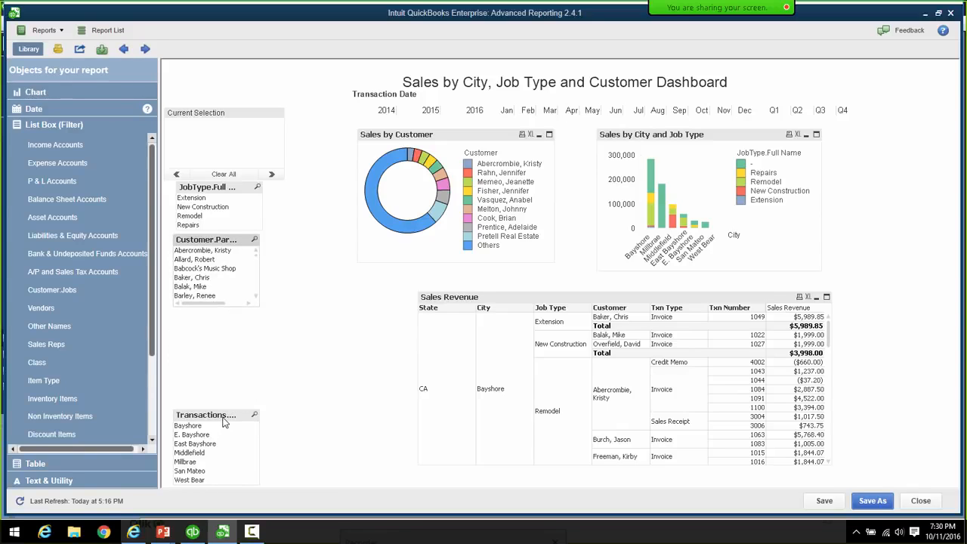
left_click_drag(224, 423, 247, 367)
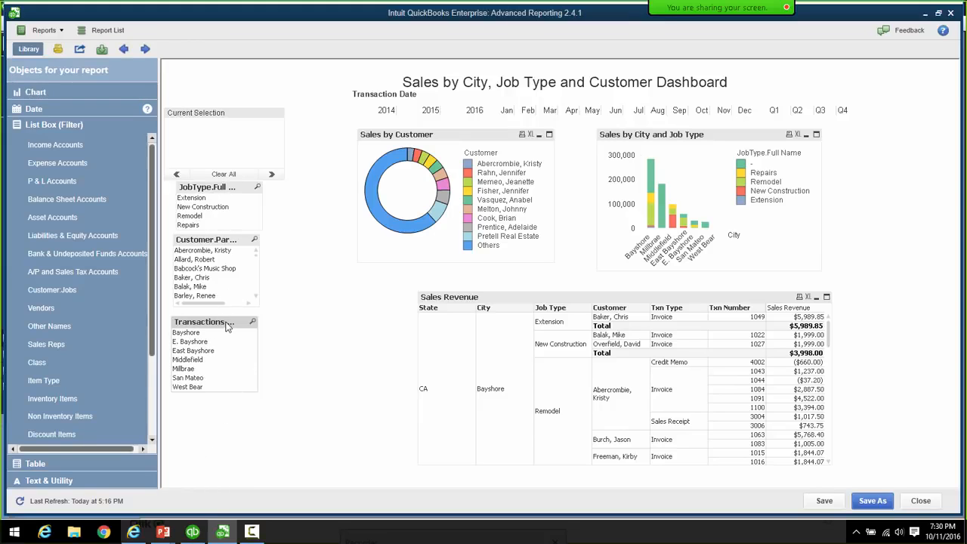
left_click_drag(227, 325, 225, 336)
left_click_drag(225, 241, 223, 256)
left_click_drag(226, 188, 222, 205)
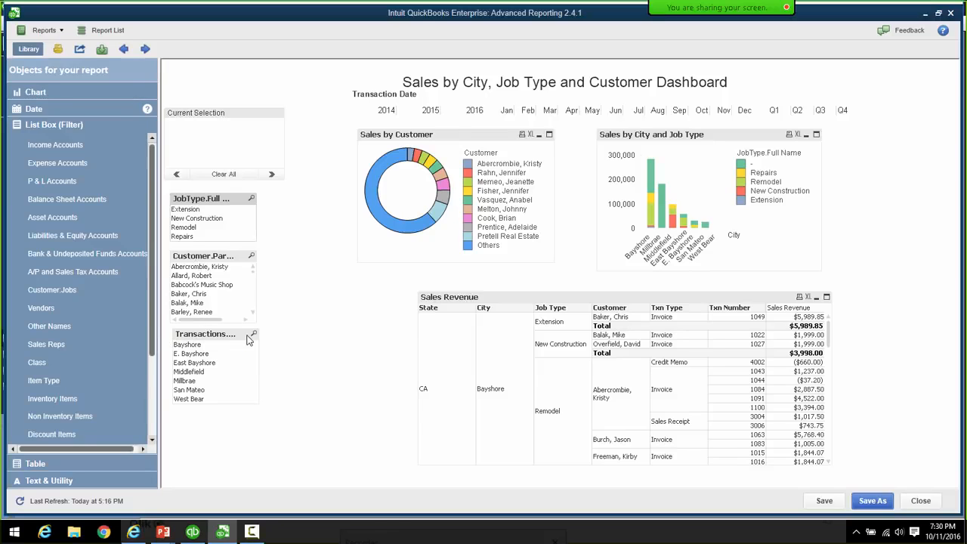
- Retitle the city listbox 'City' in its properties
right_click(203, 334)
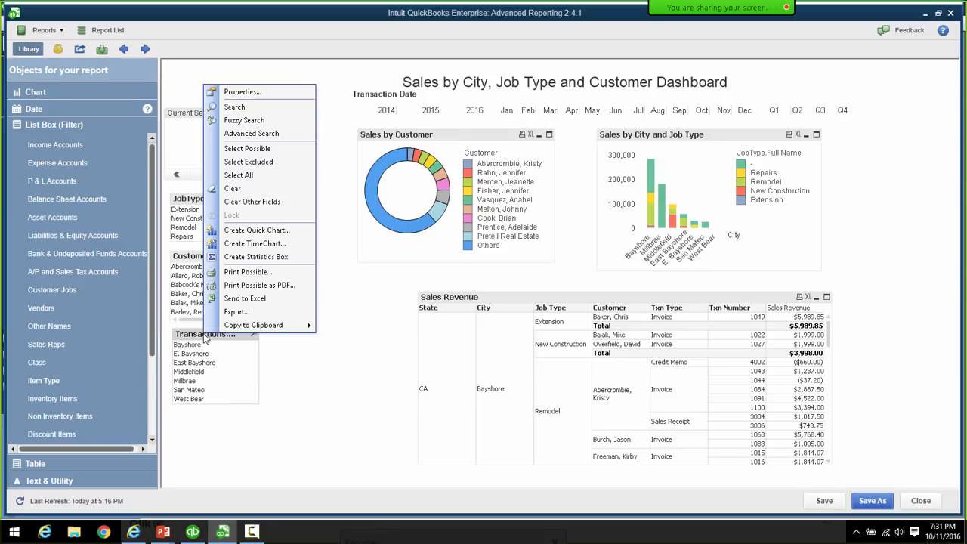
left_click(249, 93)
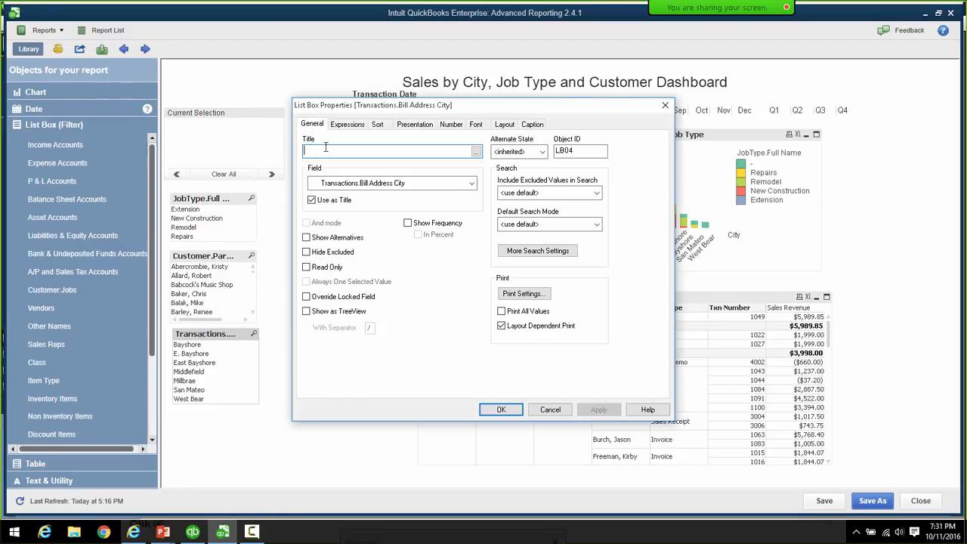
left_click(328, 151)
type("City")
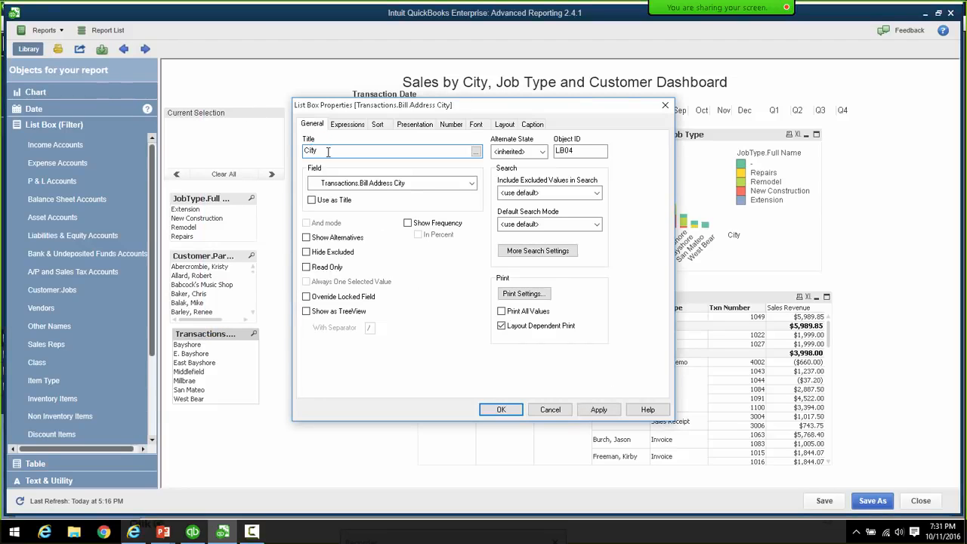
left_click(500, 409)
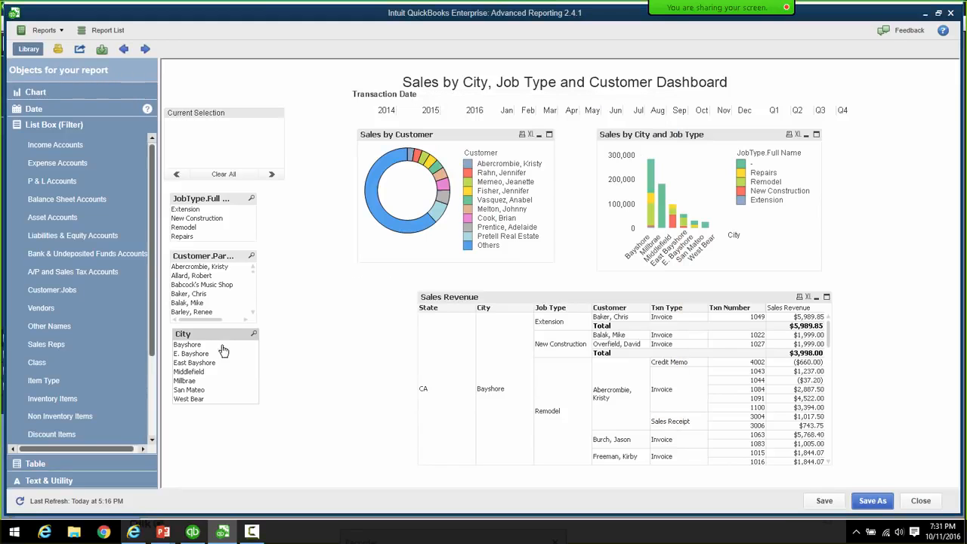
- Retitle the customer listbox 'Customer'
right_click(212, 258)
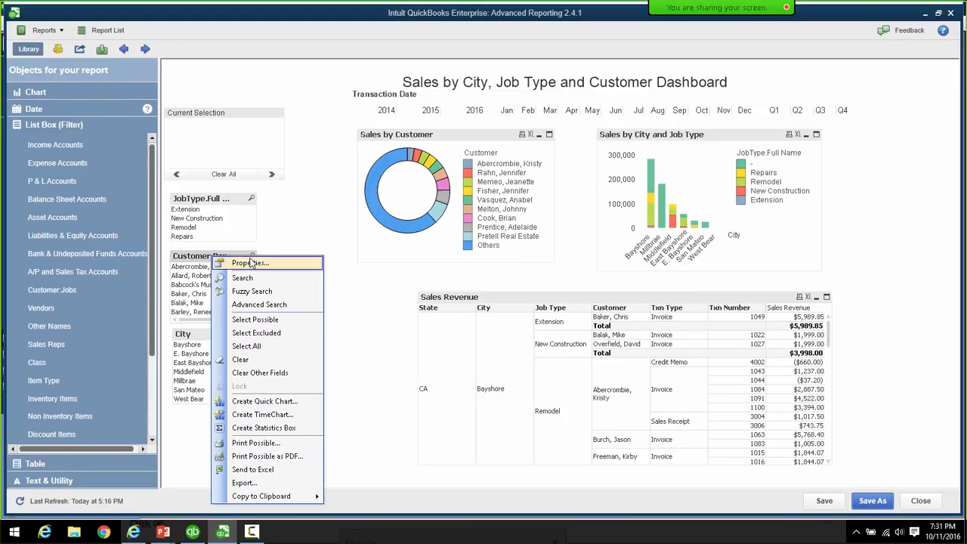
left_click(250, 263)
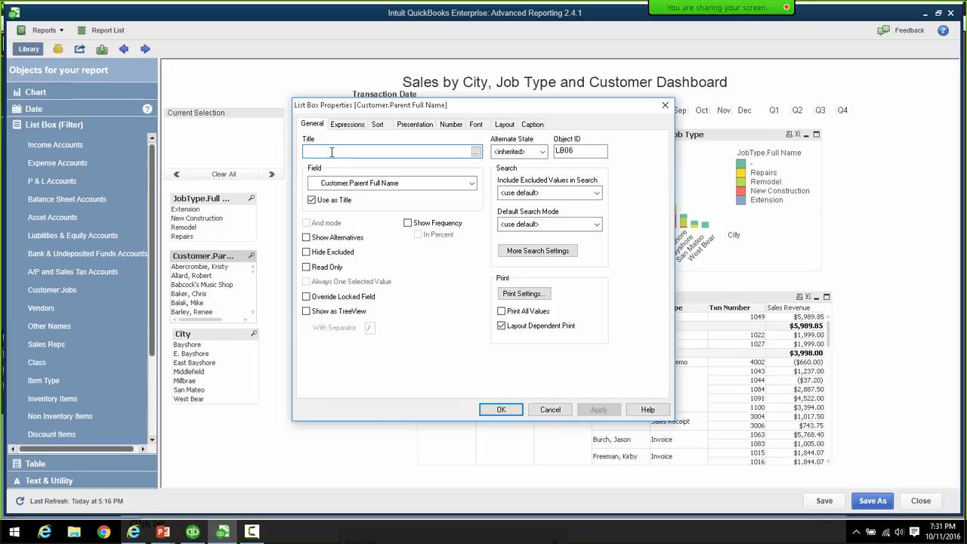
type("Customer")
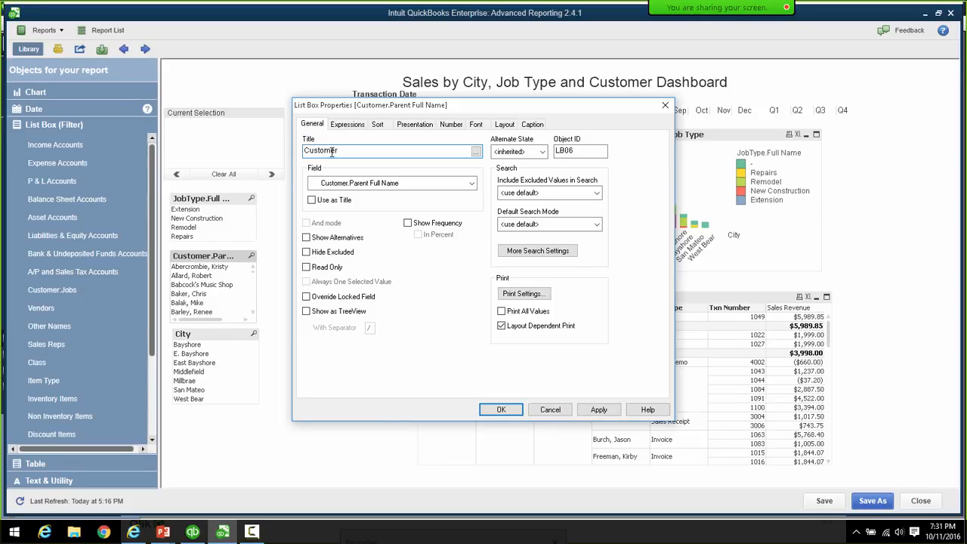
left_click(498, 410)
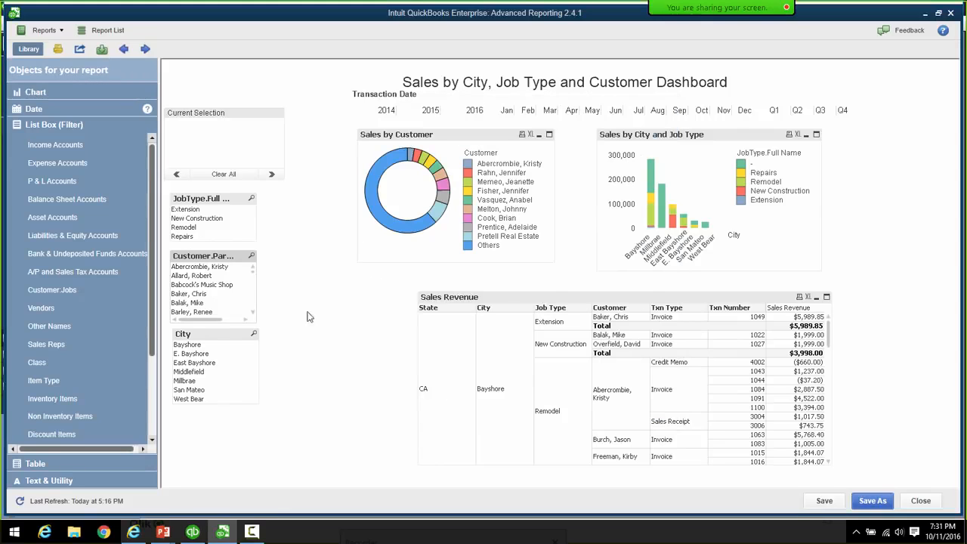
- Retitle the job type listbox 'Job Type'
right_click(218, 201)
left_click(238, 205)
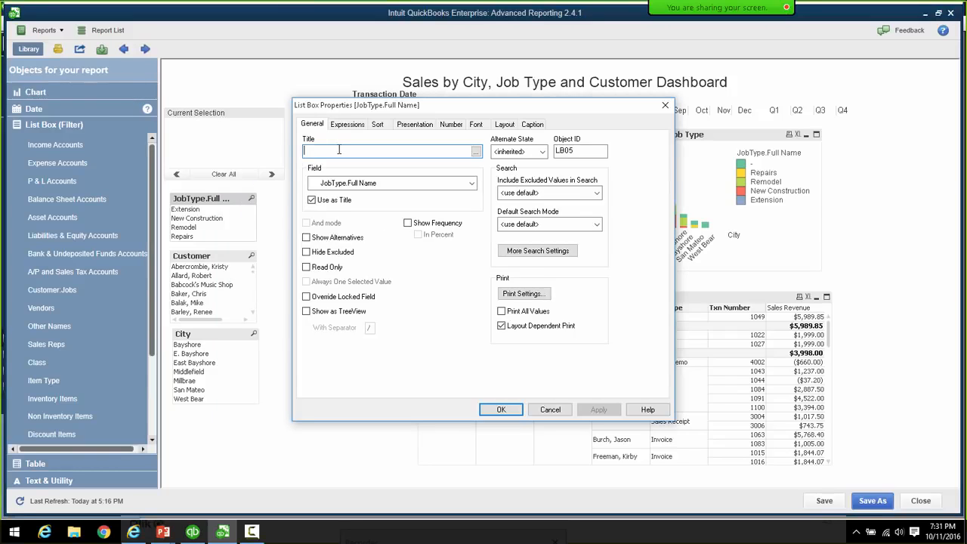
type("Job Type")
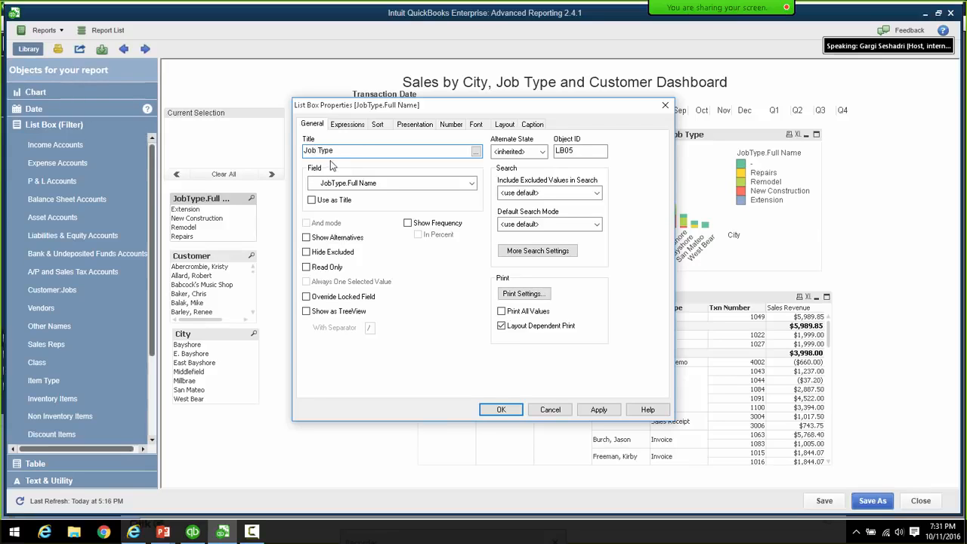
left_click(501, 410)
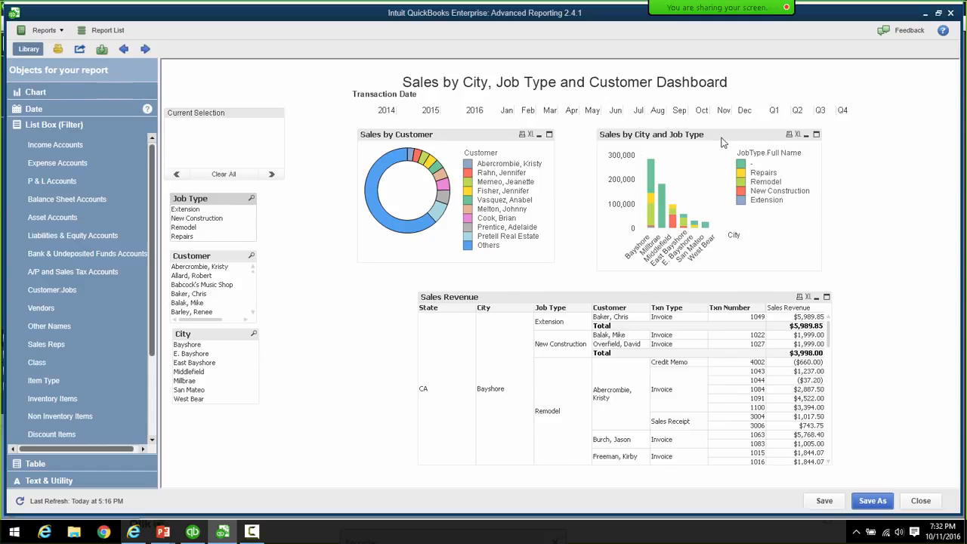
right_click(726, 142)
left_click(742, 146)
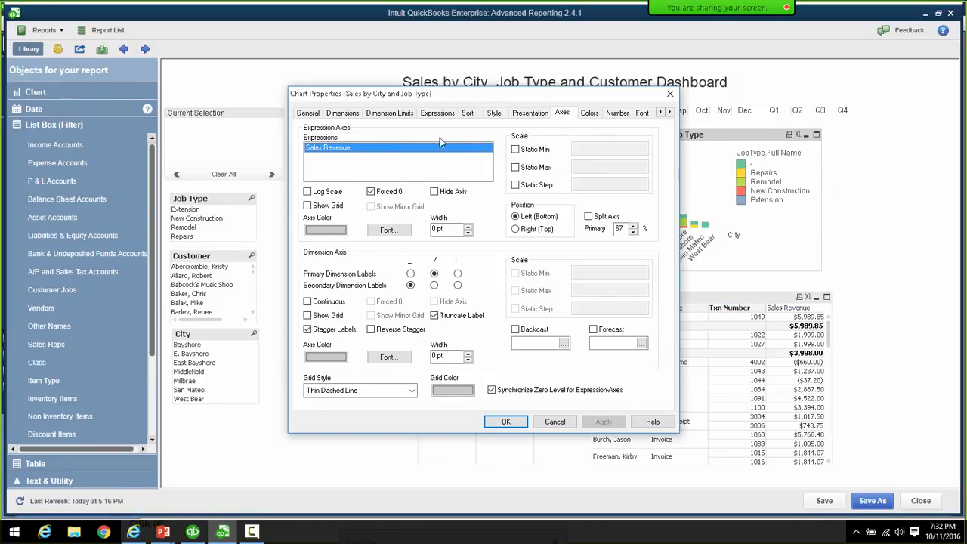
- Under Dimensions, suppress null JobType.Full Name values and turn off the city dimension's label
left_click(354, 115)
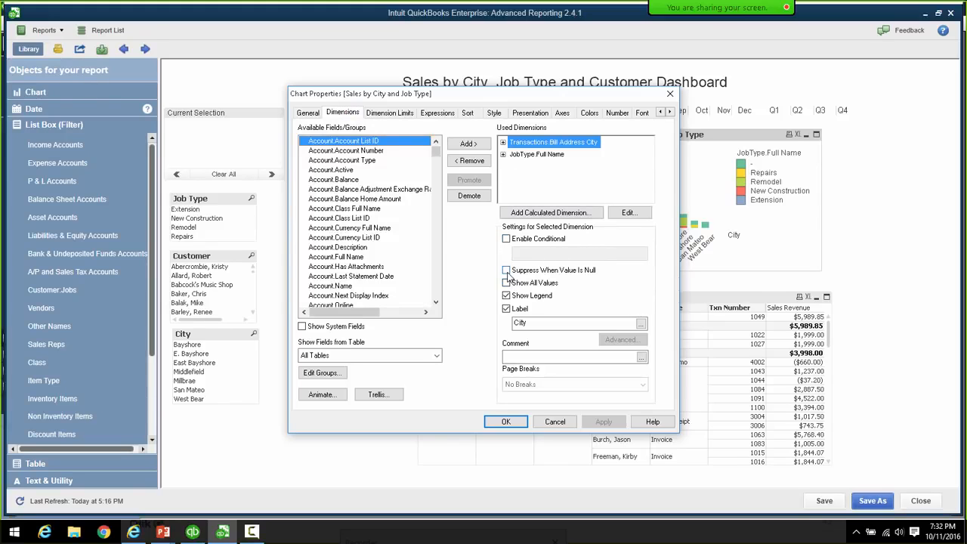
left_click(547, 154)
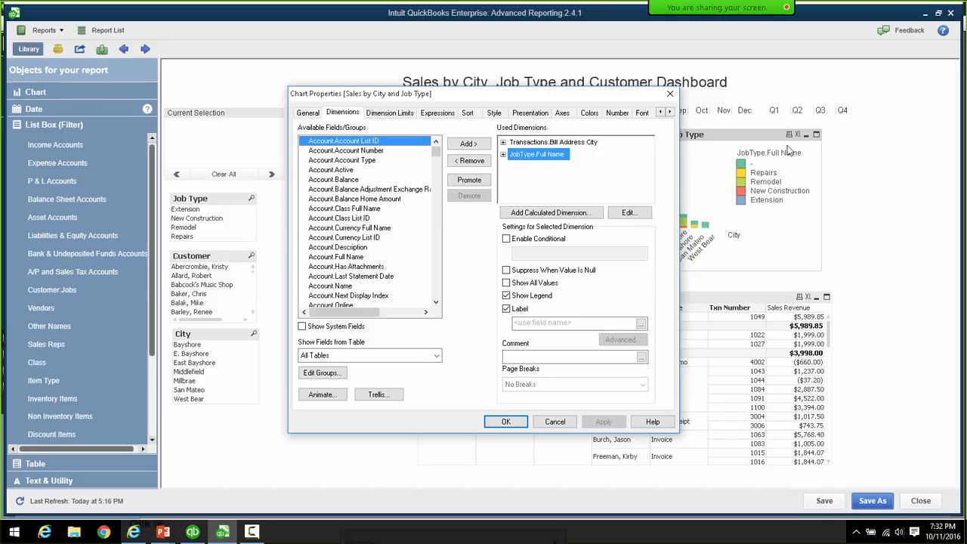
left_click(506, 269)
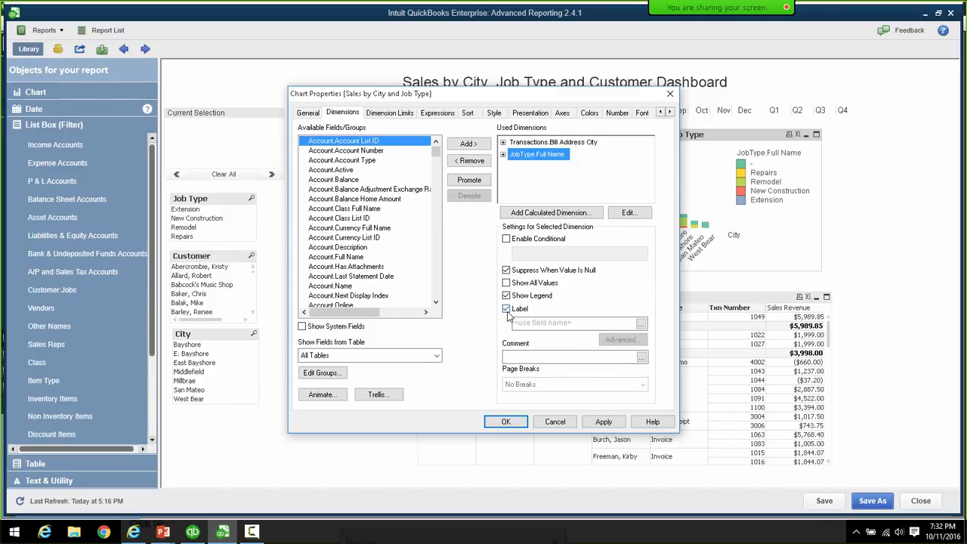
left_click(525, 143)
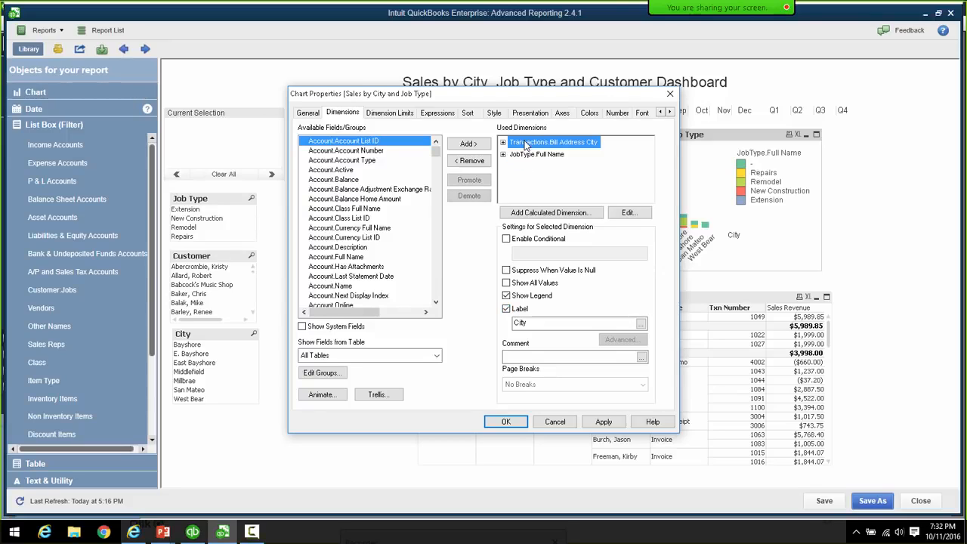
left_click(506, 309)
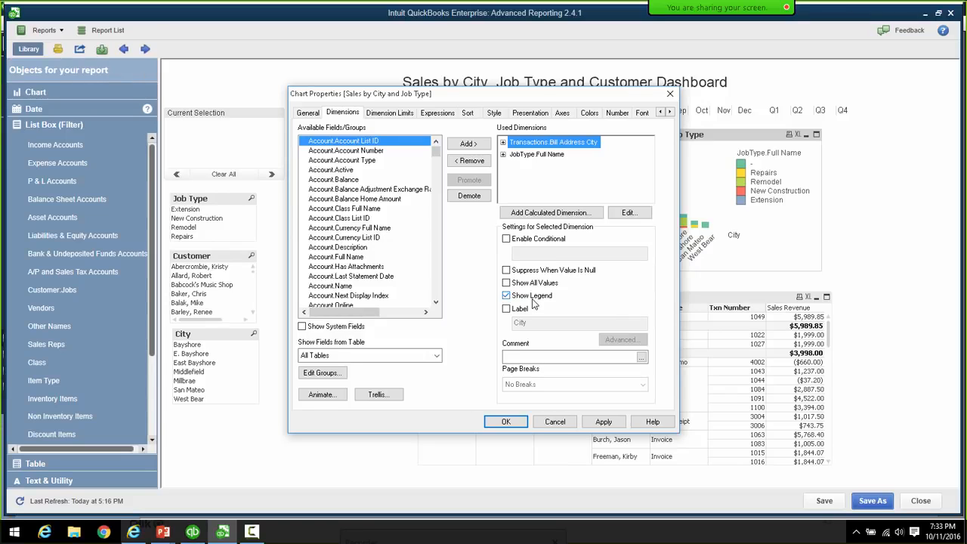
- Set the chart to horizontal stacked bars with Values on Data Points, and apply
left_click(494, 112)
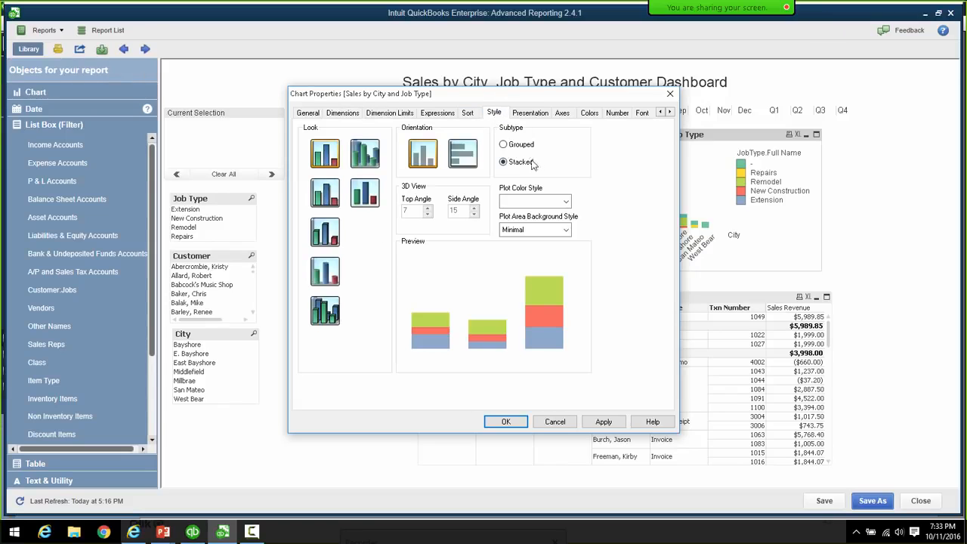
left_click(466, 162)
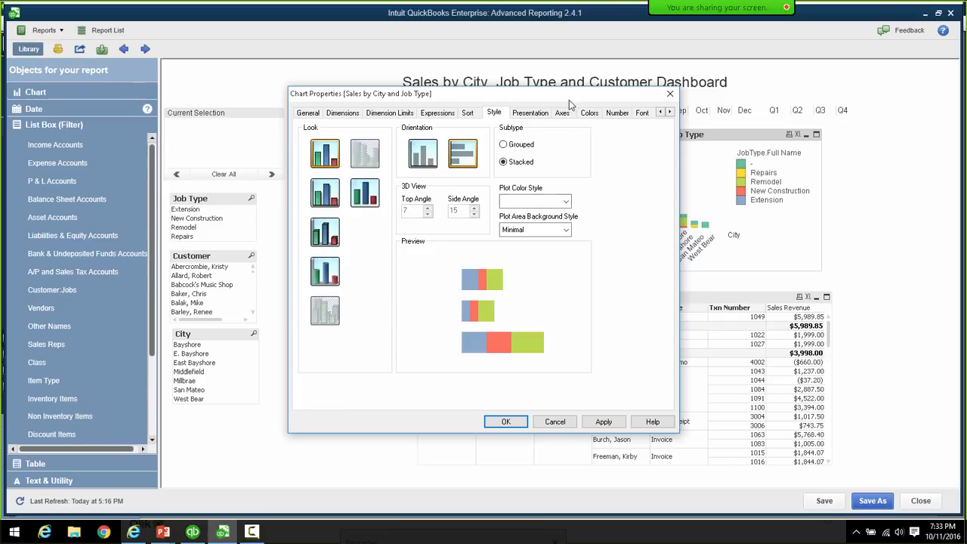
left_click_drag(570, 105, 479, 114)
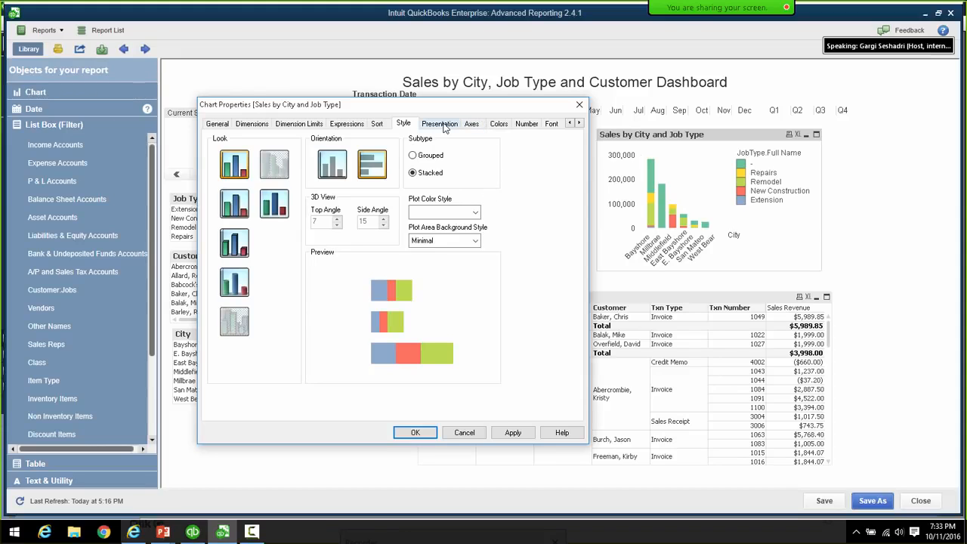
left_click(347, 124)
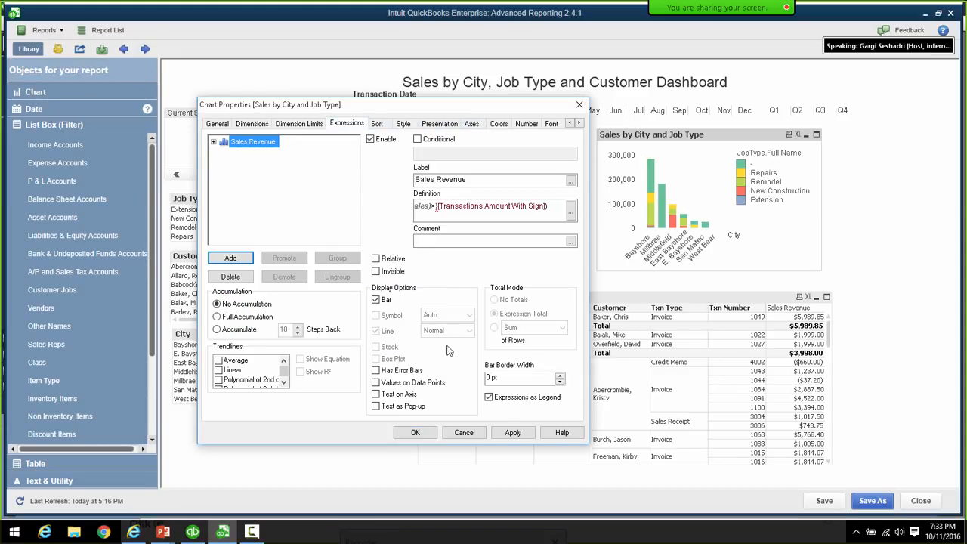
left_click(377, 383)
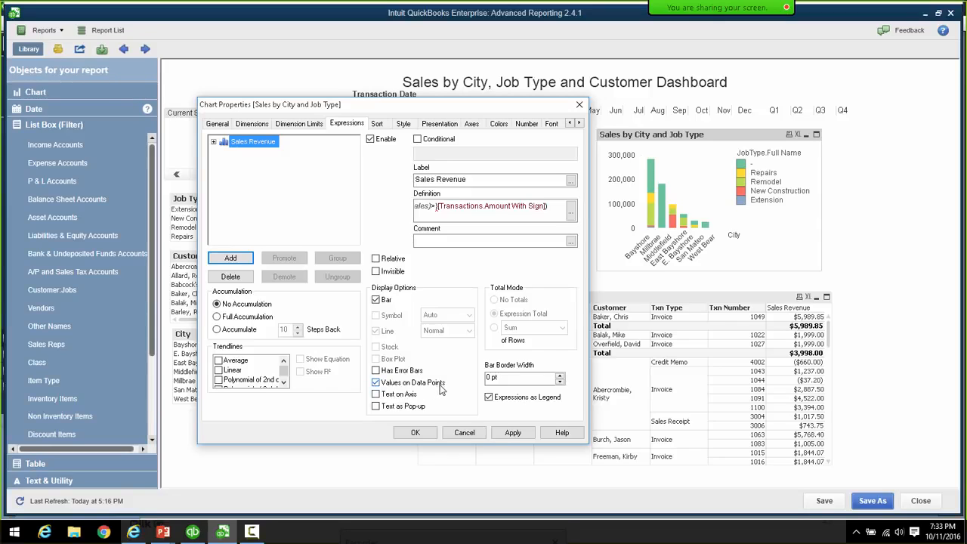
left_click(424, 436)
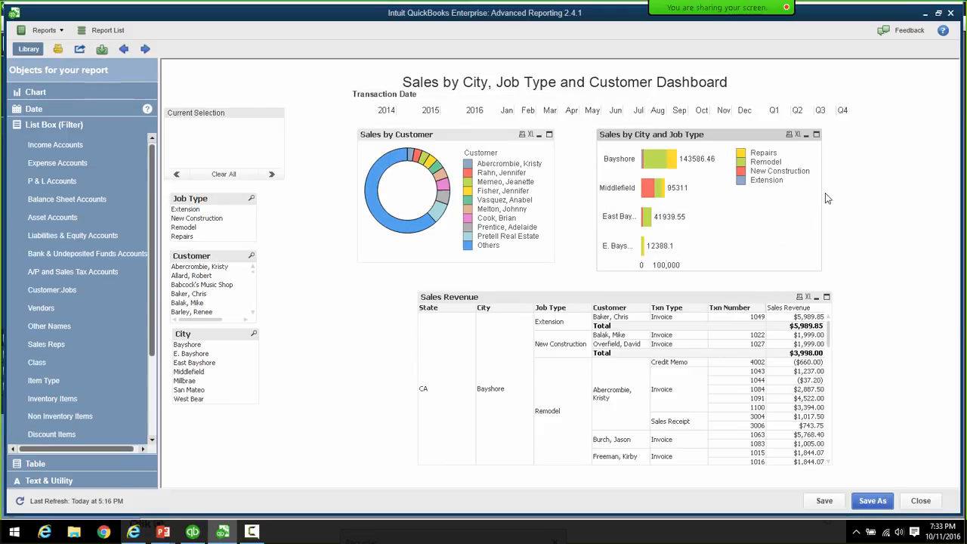
- Widen the Sales by City and Job Type chart and reopen its properties on the General tab
left_click_drag(825, 200, 902, 193)
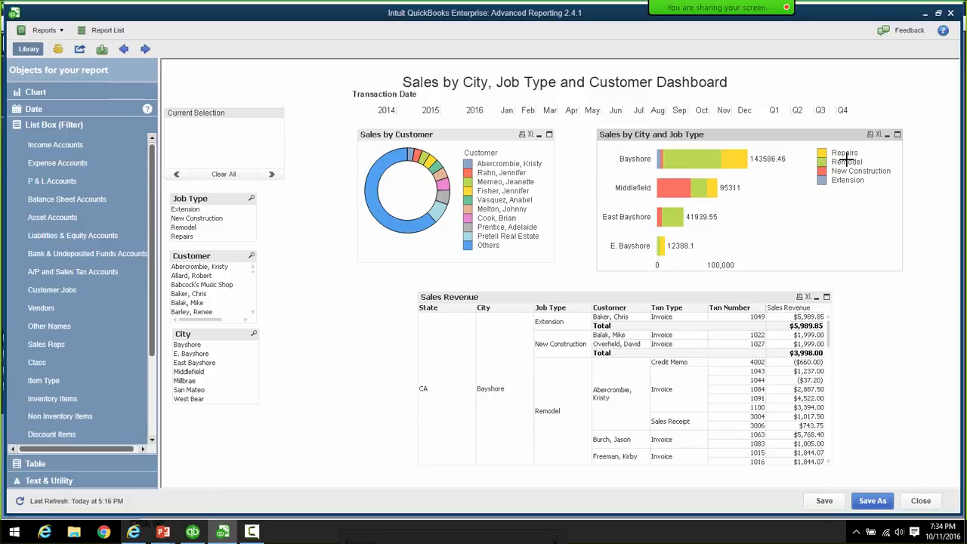
right_click(802, 137)
left_click(831, 142)
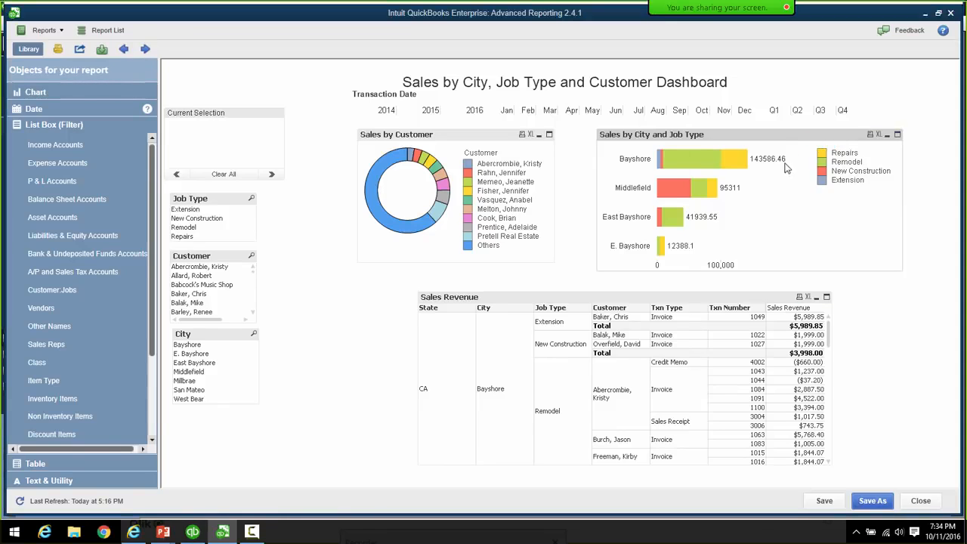
left_click(310, 112)
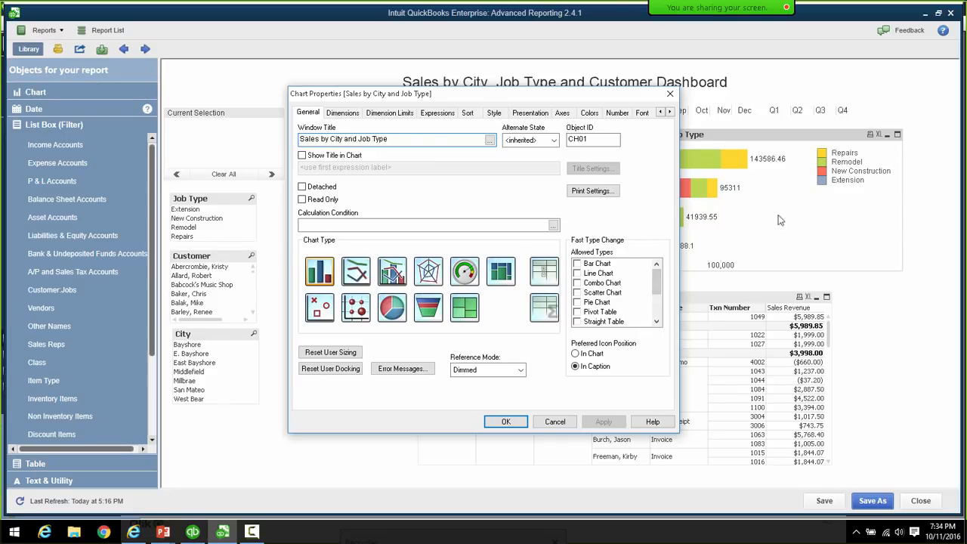
- Allow Fast Type Change to Straight Table and Bar Chart for the chart
left_click_drag(575, 111, 546, 116)
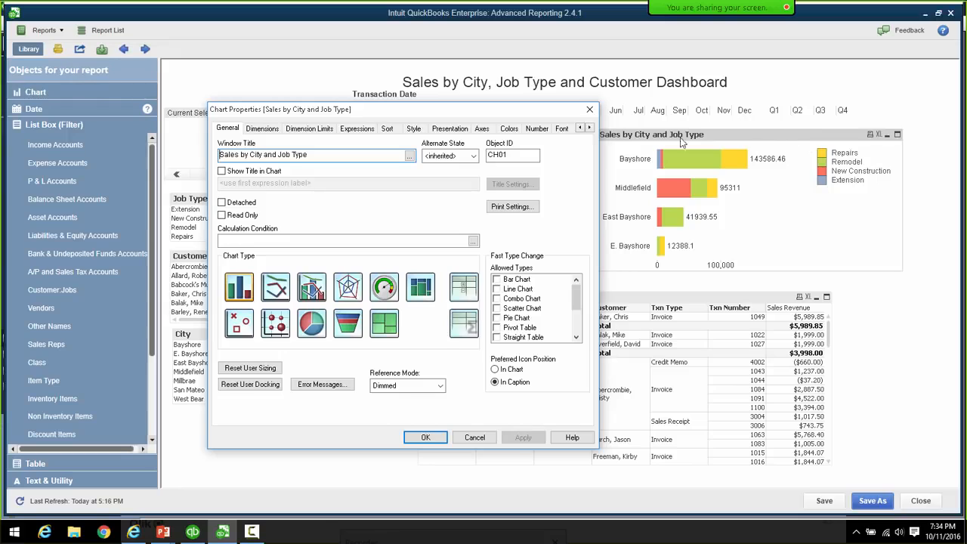
left_click_drag(522, 116, 489, 115)
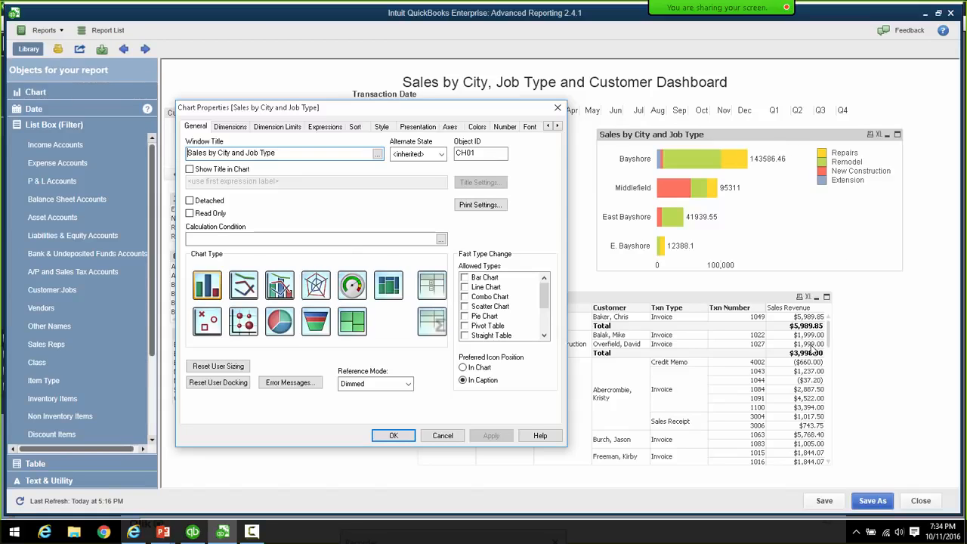
left_click(464, 336)
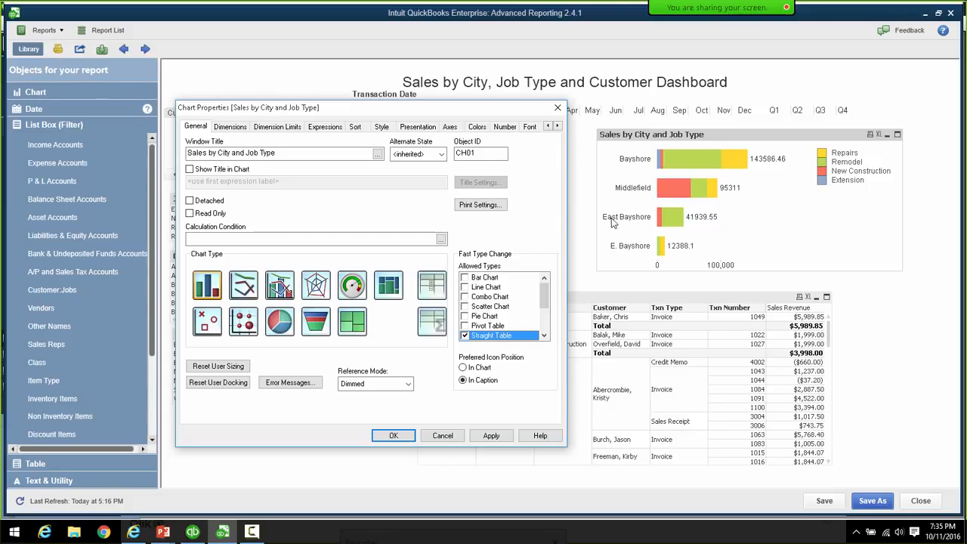
left_click(465, 278)
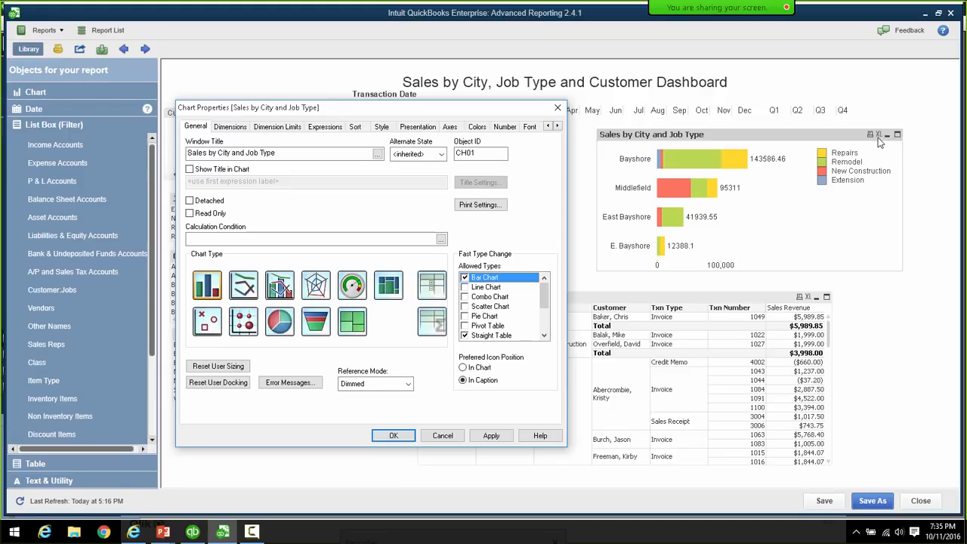
left_click(557, 126)
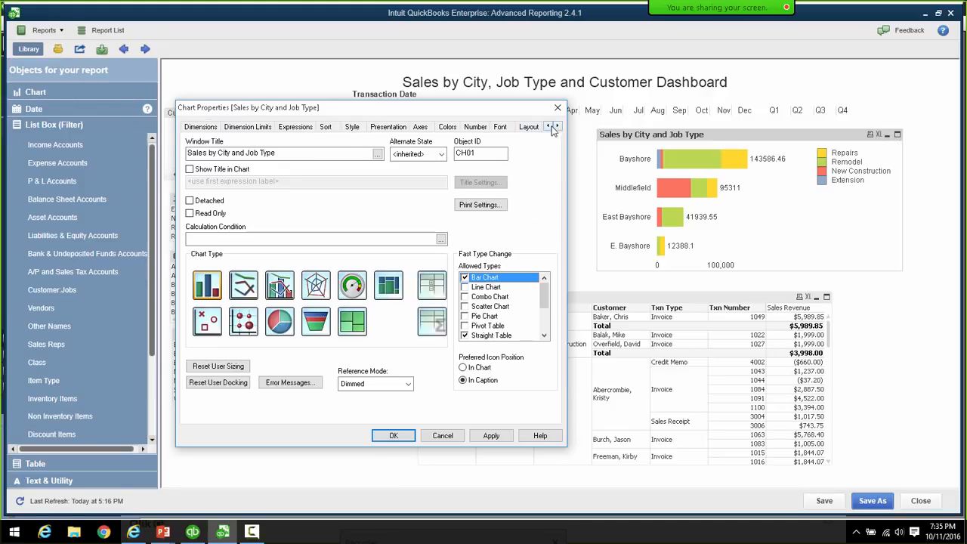
left_click(558, 126)
- Swap the caption's Print icon for a Menu icon, keeping Send to Excel, and apply
left_click(517, 127)
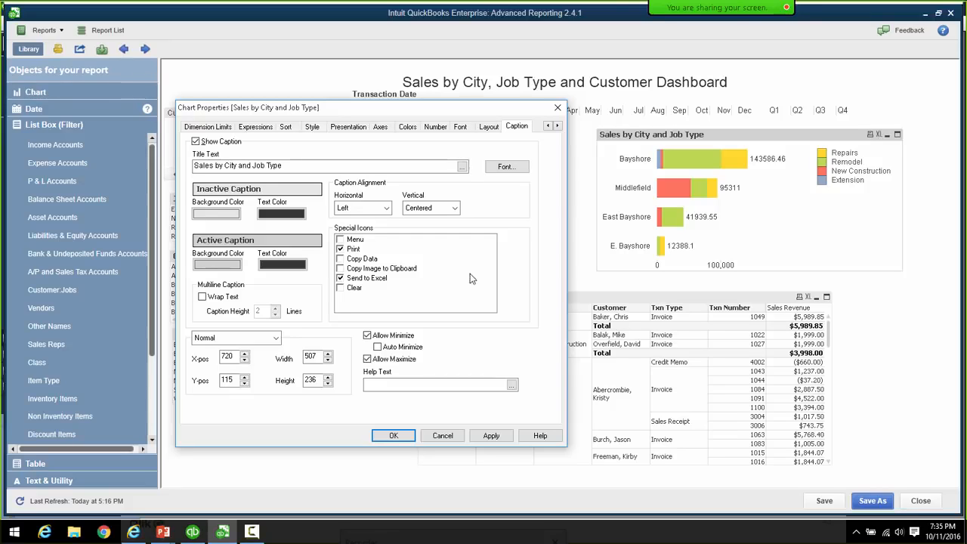
left_click(339, 248)
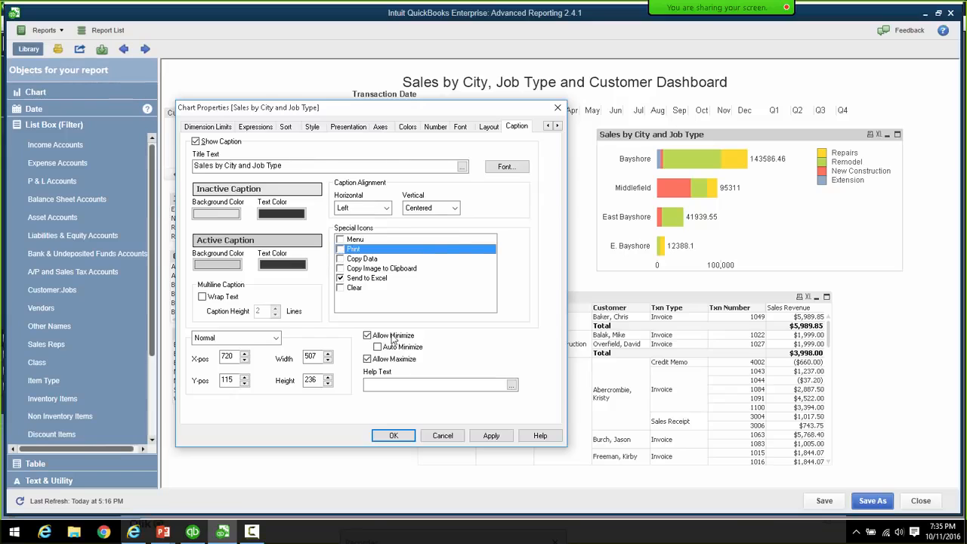
left_click(349, 240)
left_click(340, 240)
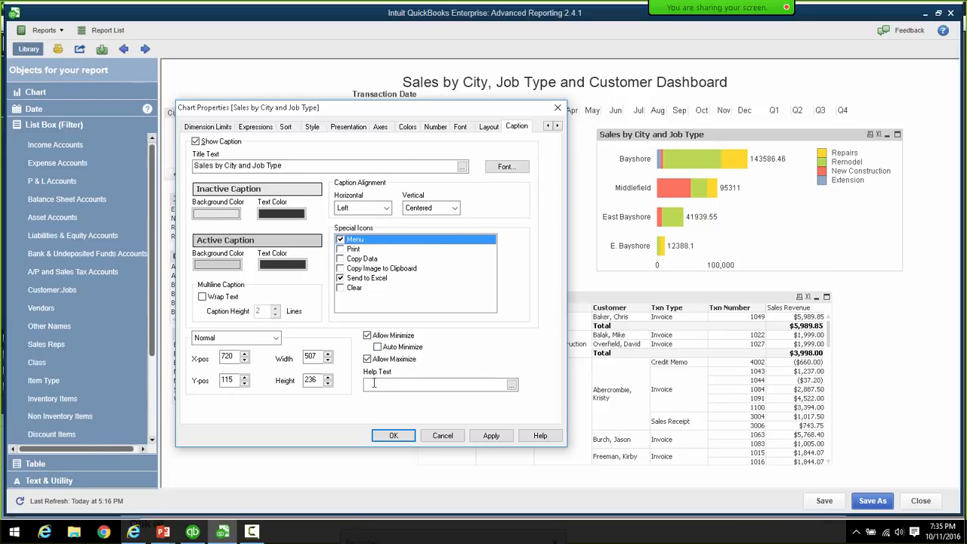
left_click(394, 436)
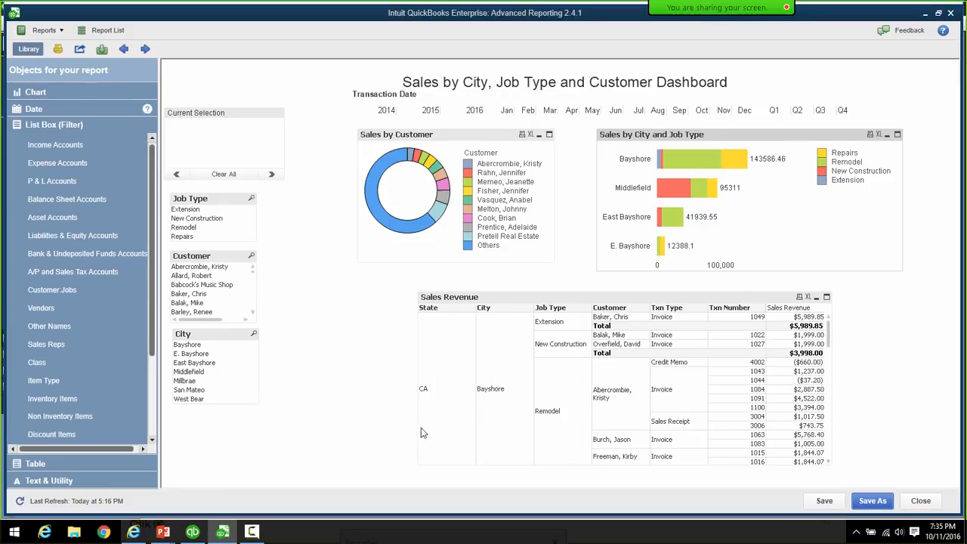
- Test the Fast Change toggle between bars and straight table, then export the straight table to Excel
left_click(881, 135)
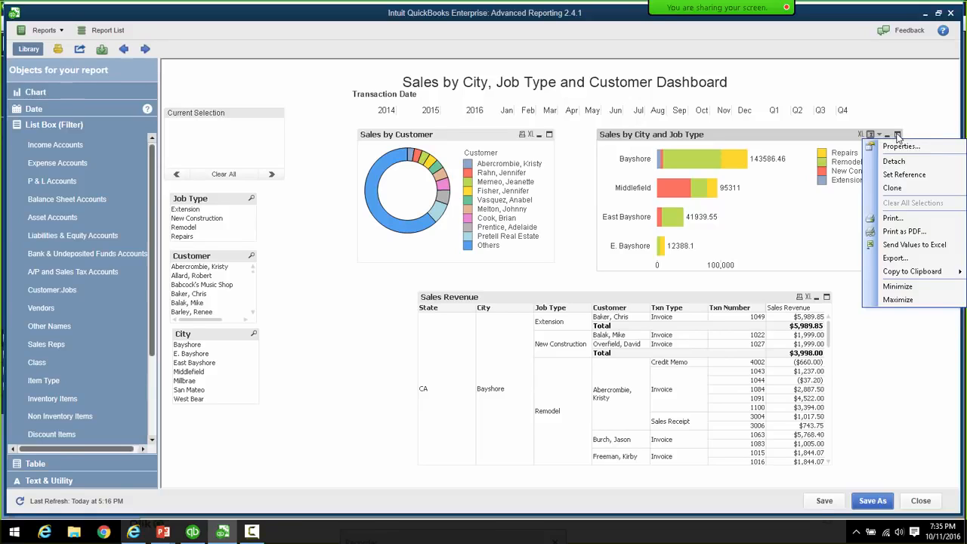
left_click(914, 129)
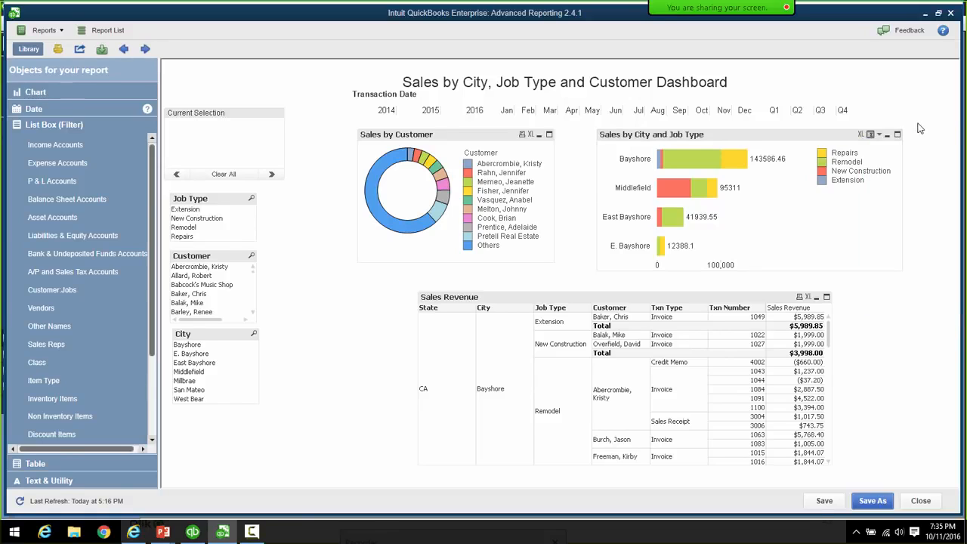
left_click(869, 134)
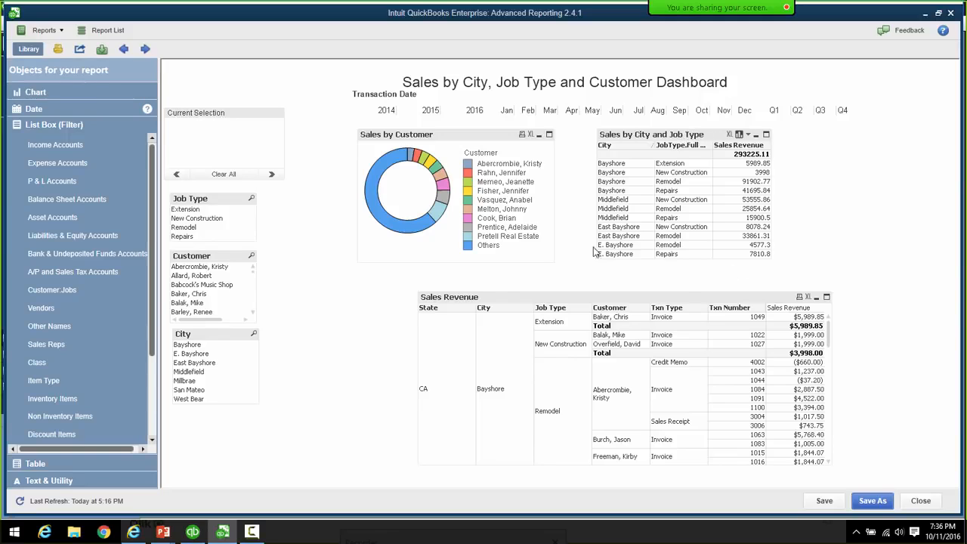
left_click(741, 135)
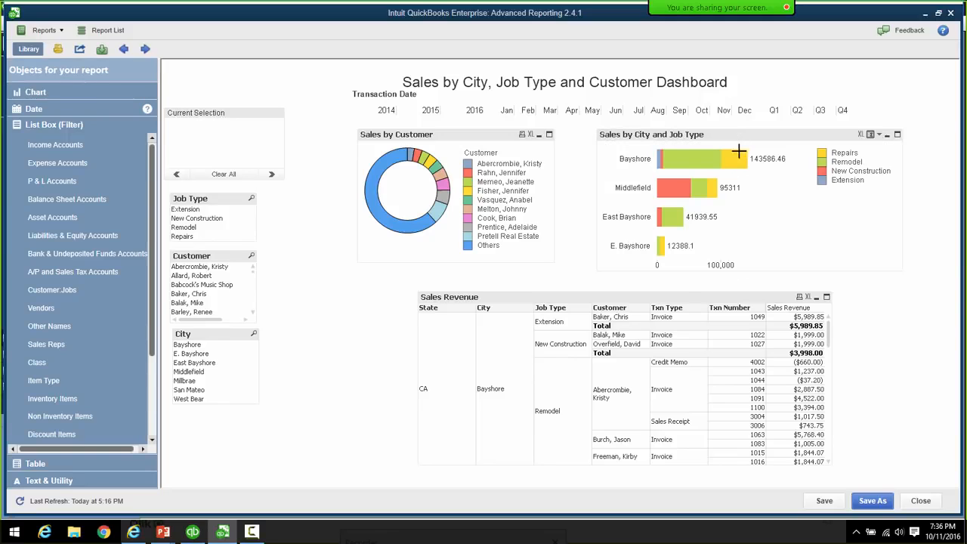
left_click(870, 134)
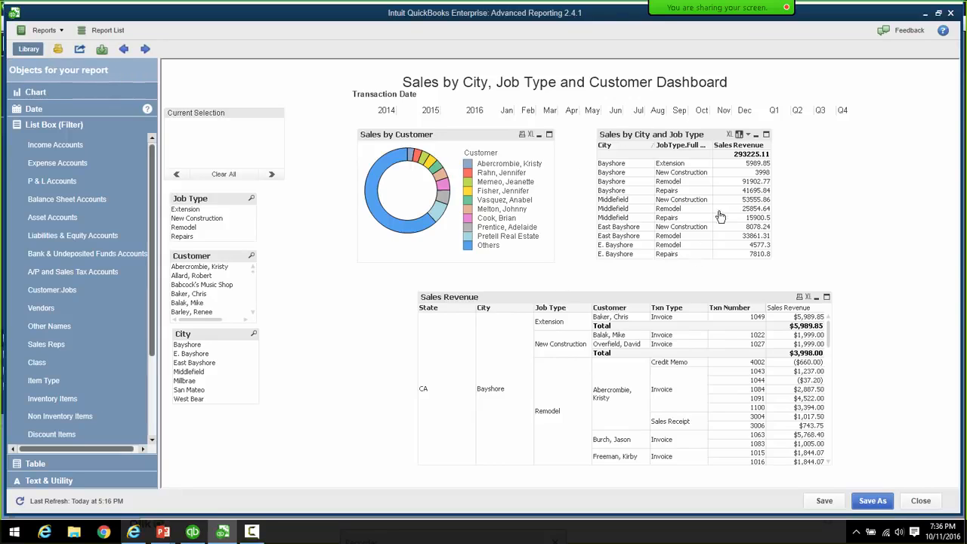
left_click(741, 135)
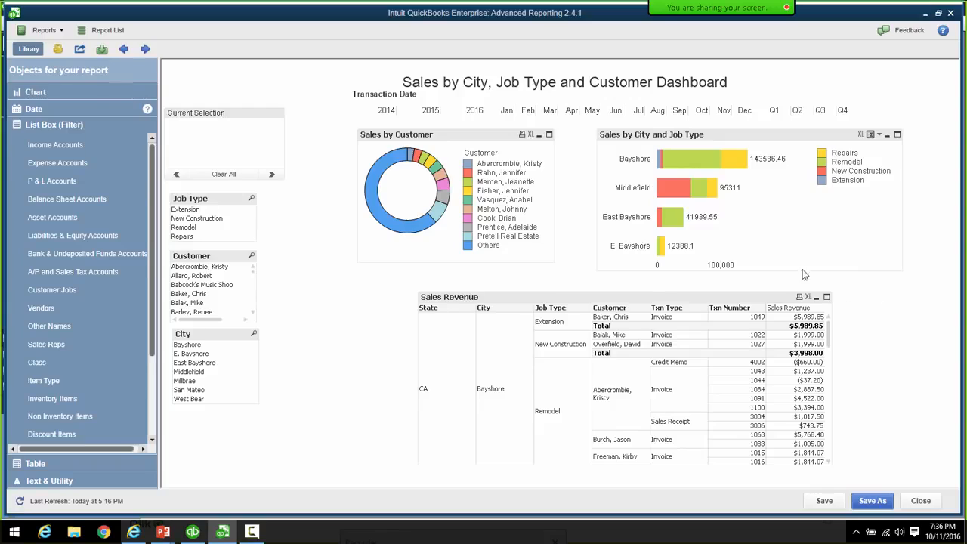
left_click(870, 135)
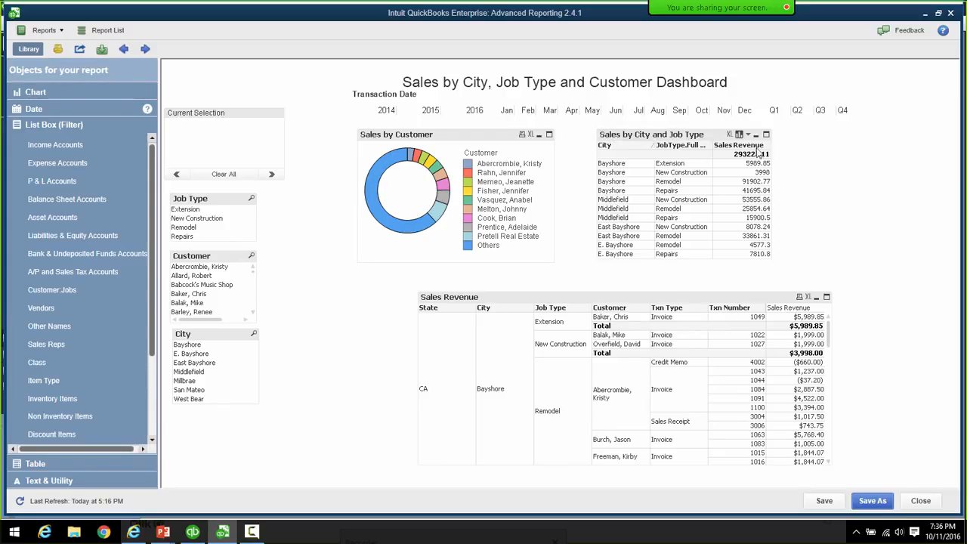
left_click(729, 134)
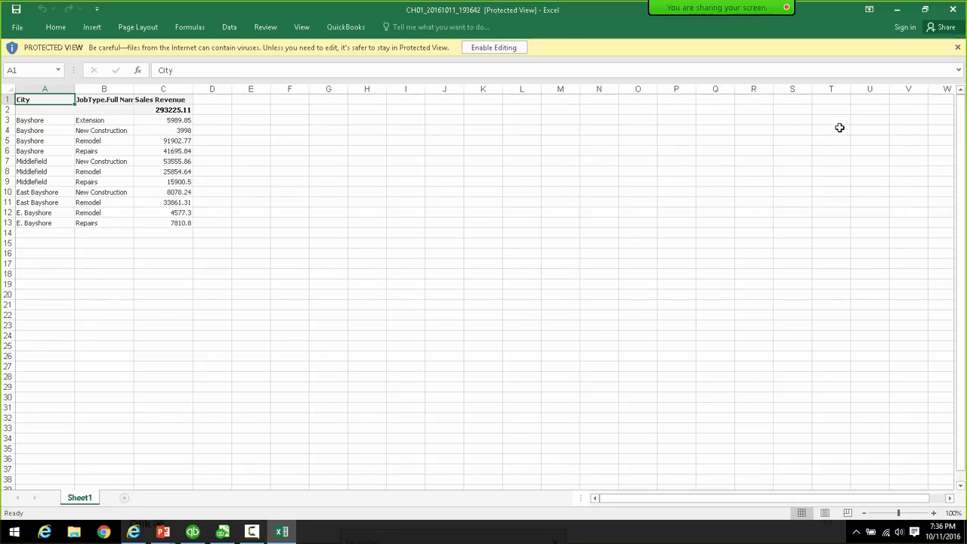
- Close the Excel workbook holding the exported City, JobType.Full Name and Sales Revenue data
left_click(953, 12)
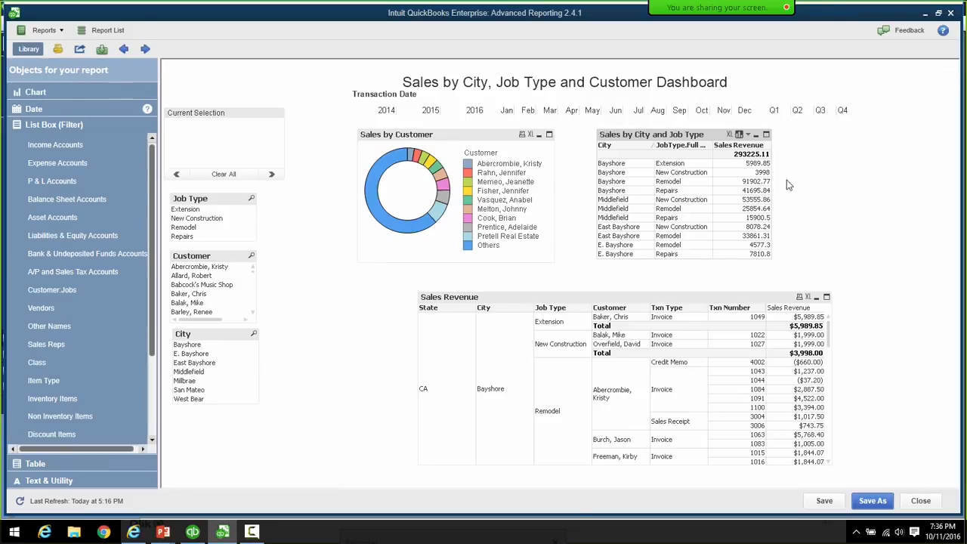
- Switch the city and job type object back to stacked bars and collapse the Library panel
left_click(740, 136)
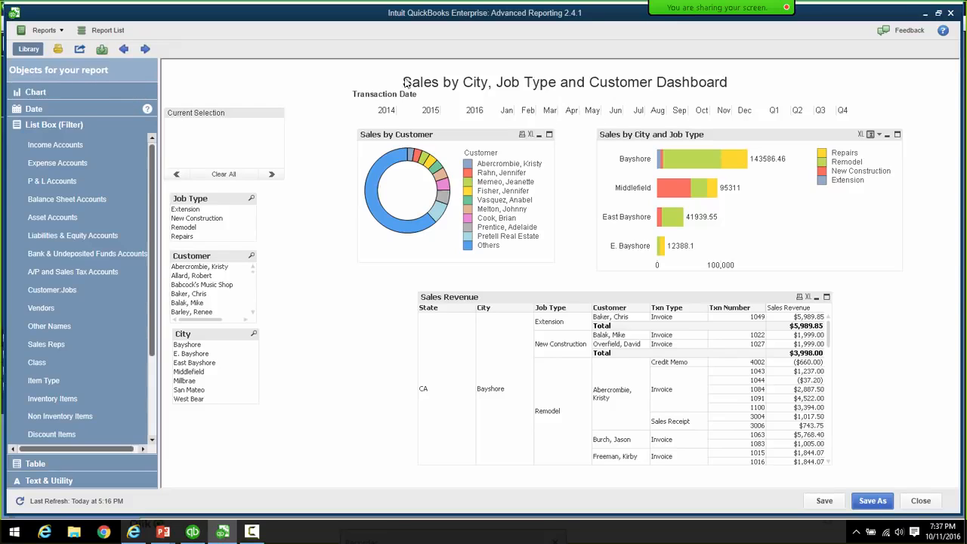
left_click(18, 48)
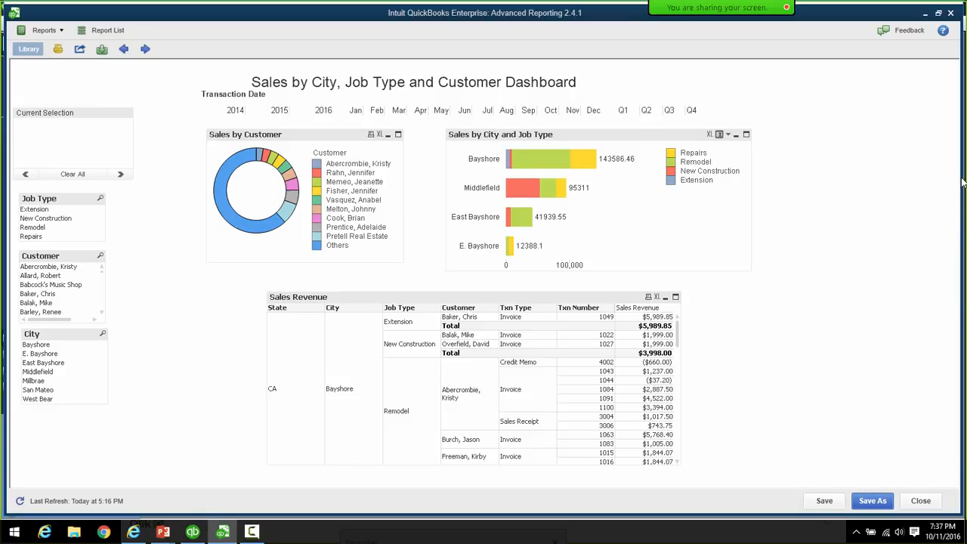
key("Tab")
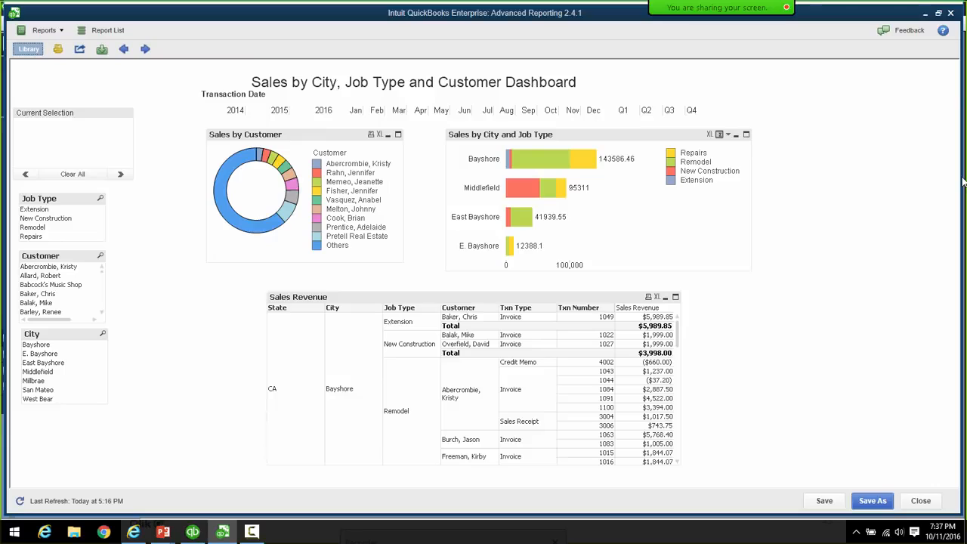